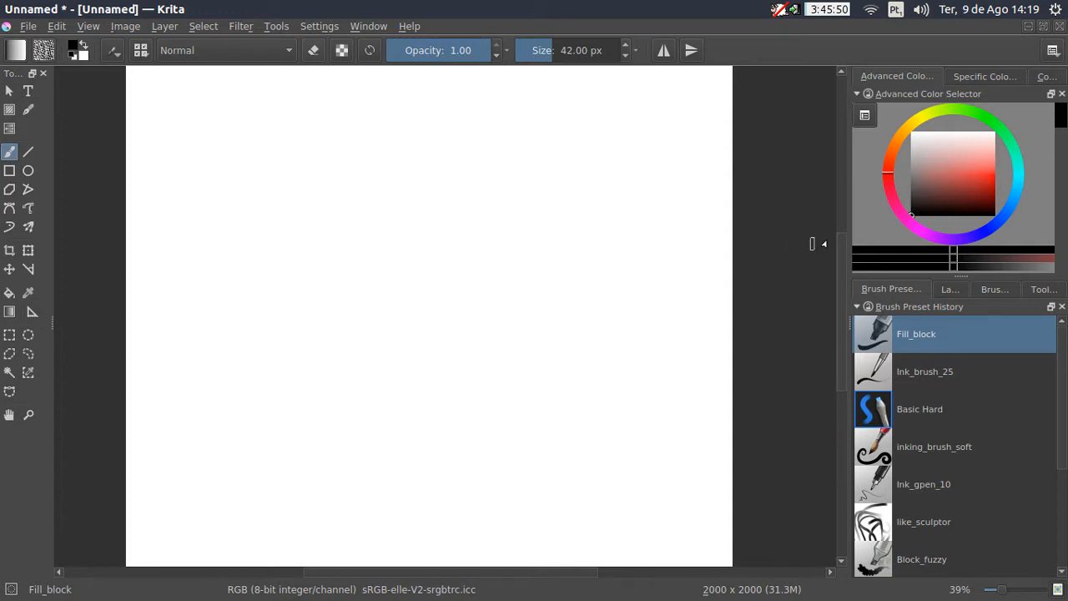
Choose a light red paint color, try curved Fill_block strokes on the canvas, and clear them
{"action": "left_click", "coordinate": [963, 173]}
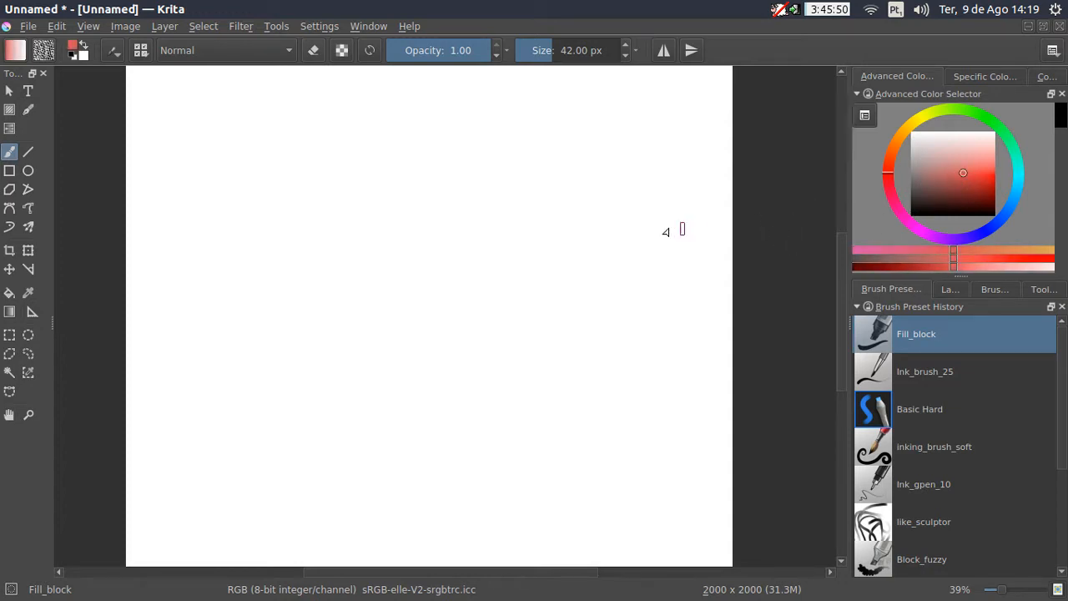
{"action": "mouse_move", "coordinate": [657, 238]}
{"action": "left_mouse_down"}
{"action": "mouse_move", "coordinate": [472, 251]}
{"action": "mouse_move", "coordinate": [481, 294]}
{"action": "mouse_move", "coordinate": [580, 361]}
{"action": "left_mouse_up"}
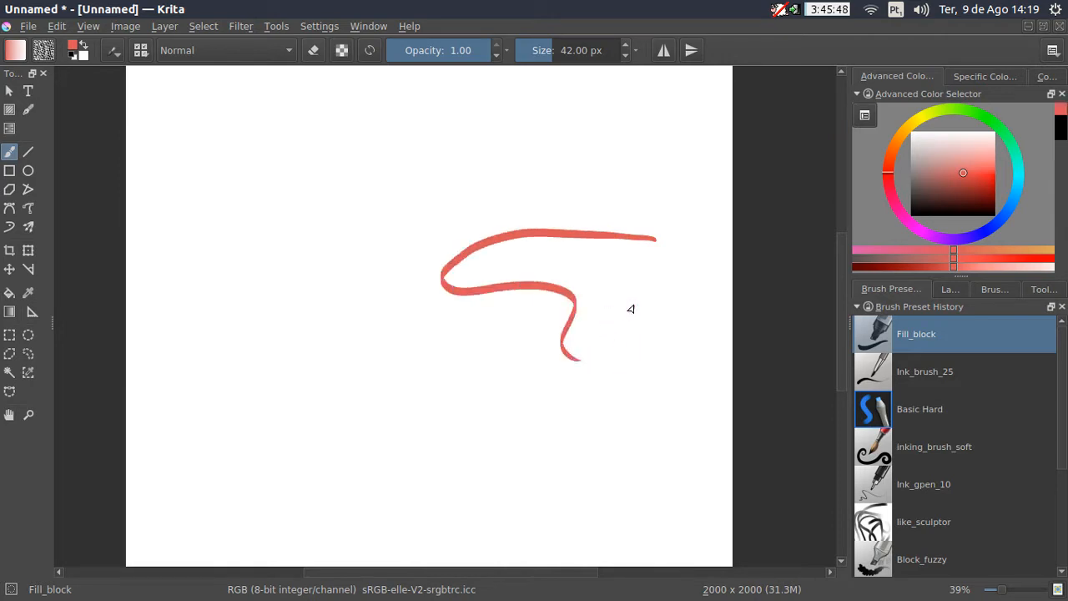
{"action": "mouse_move", "coordinate": [634, 305]}
{"action": "left_mouse_down"}
{"action": "mouse_move", "coordinate": [640, 368]}
{"action": "mouse_move", "coordinate": [509, 424]}
{"action": "mouse_move", "coordinate": [385, 371]}
{"action": "left_mouse_up"}
{"action": "mouse_move", "coordinate": [383, 361]}
{"action": "left_mouse_down"}
{"action": "mouse_move", "coordinate": [335, 334]}
{"action": "mouse_move", "coordinate": [392, 415]}
{"action": "mouse_move", "coordinate": [413, 409]}
{"action": "mouse_move", "coordinate": [459, 349]}
{"action": "left_mouse_up"}
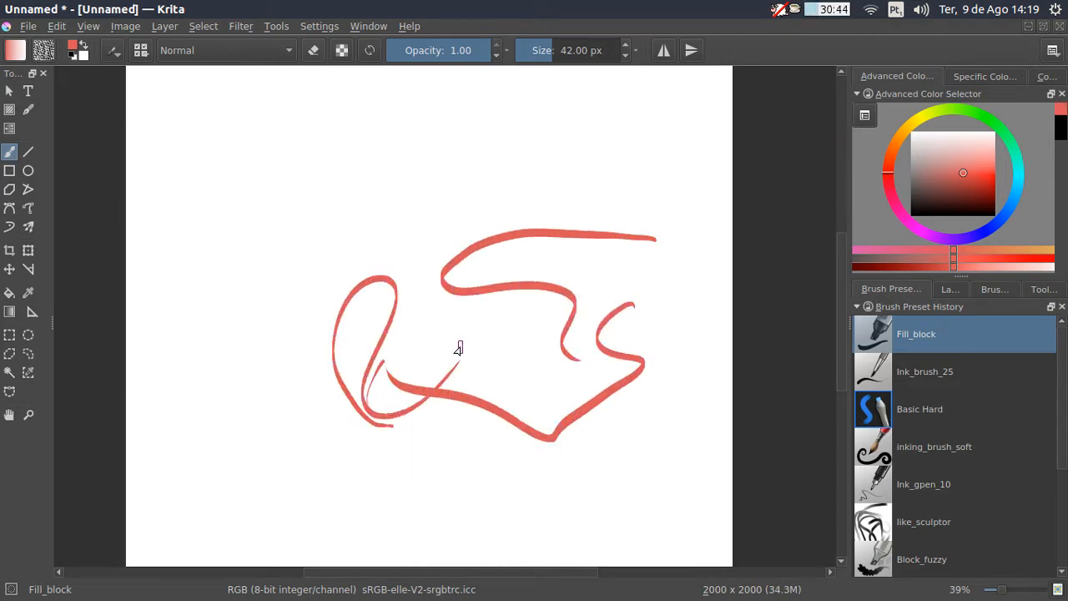
{"action": "key", "text": "Delete"}
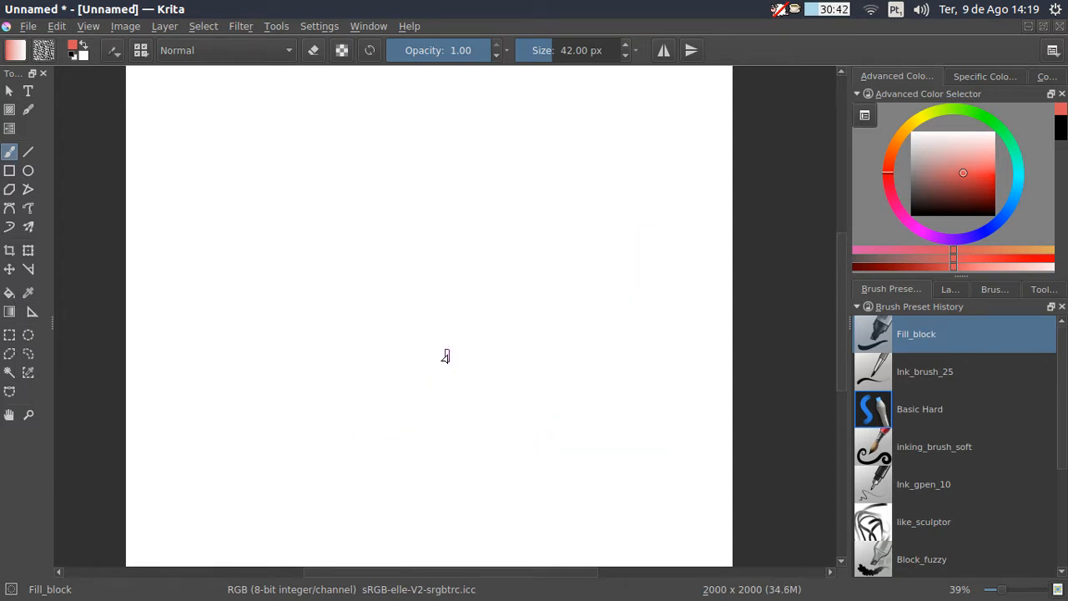
{"action": "mouse_move", "coordinate": [651, 416]}
{"action": "left_mouse_down"}
{"action": "mouse_move", "coordinate": [582, 317]}
{"action": "mouse_move", "coordinate": [253, 208]}
{"action": "mouse_move", "coordinate": [336, 307]}
{"action": "mouse_move", "coordinate": [454, 382]}
{"action": "mouse_move", "coordinate": [539, 298]}
{"action": "left_mouse_up"}
{"action": "key", "text": "Delete"}
{"action": "left_click", "coordinate": [368, 26]}
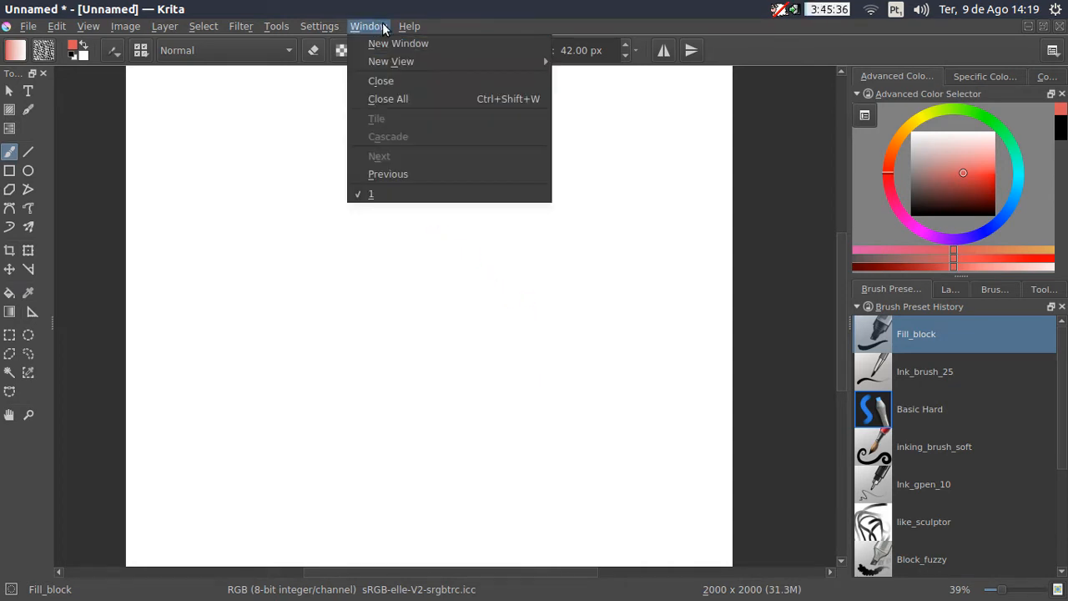
{"action": "left_click", "coordinate": [281, 25]}
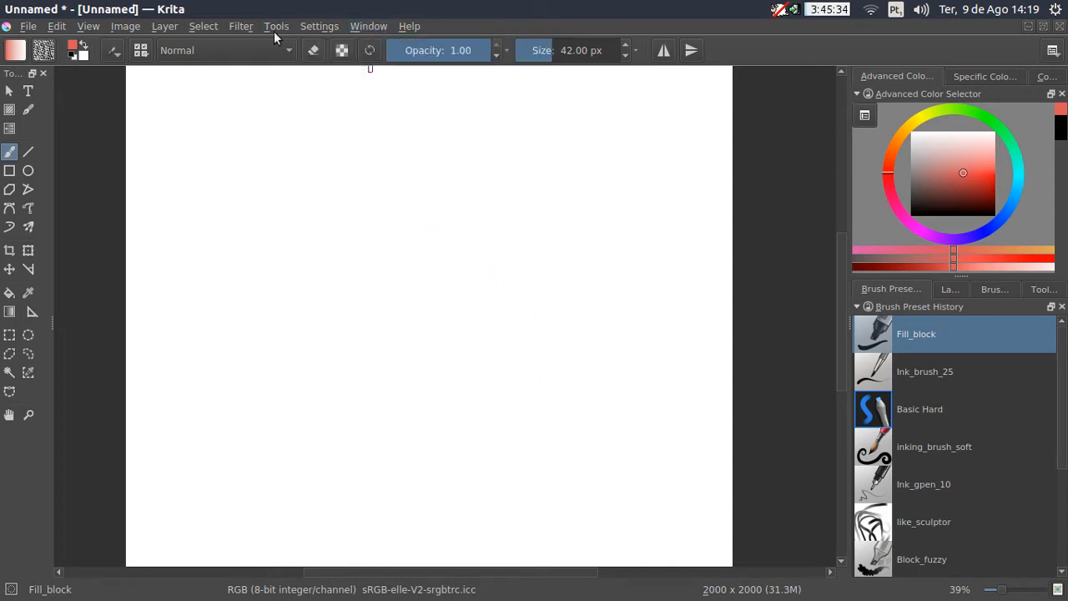
{"action": "mouse_move", "coordinate": [413, 160]}
{"action": "left_mouse_down"}
{"action": "mouse_move", "coordinate": [353, 175]}
{"action": "mouse_move", "coordinate": [401, 234]}
{"action": "mouse_move", "coordinate": [541, 311]}
{"action": "mouse_move", "coordinate": [513, 372]}
{"action": "mouse_move", "coordinate": [315, 361]}
{"action": "mouse_move", "coordinate": [594, 443]}
{"action": "mouse_move", "coordinate": [519, 302]}
{"action": "left_mouse_up"}
{"action": "key", "text": "ctrl+z"}
Look through the docked brush presets and bring up the layer list
{"action": "left_click", "coordinate": [954, 289]}
{"action": "left_click", "coordinate": [990, 288]}
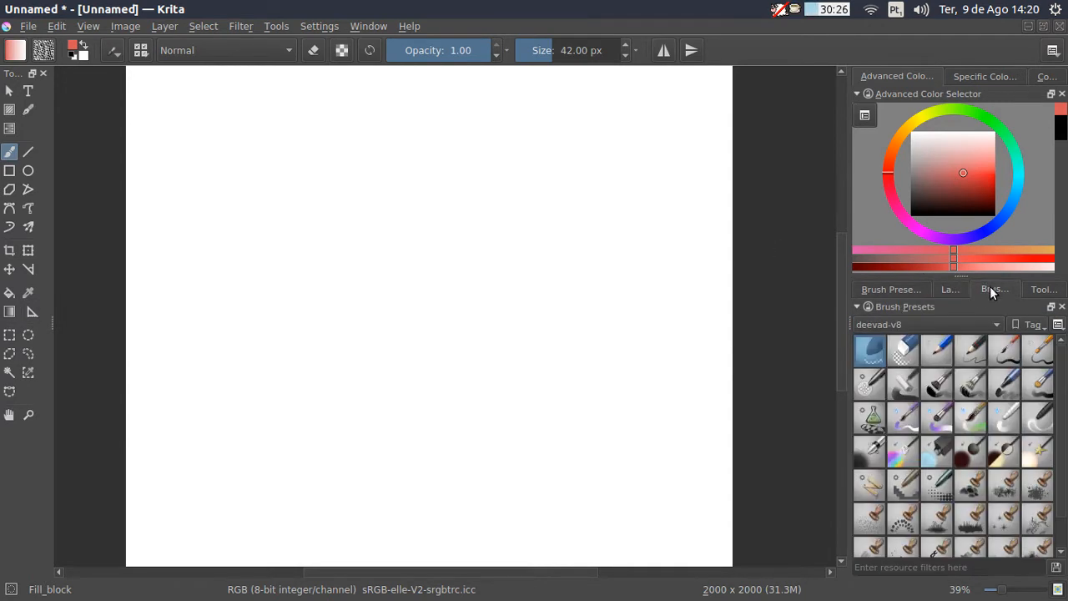
{"action": "left_click", "coordinate": [949, 290]}
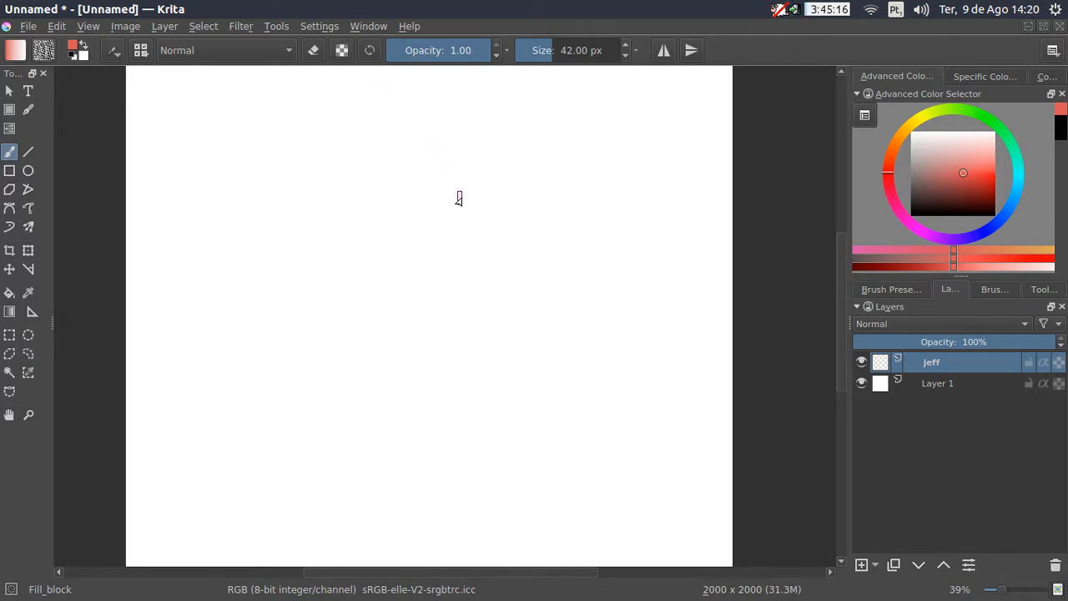
Paint several winding red trial strokes on the upper layer, removing them after each attempt
{"action": "mouse_move", "coordinate": [463, 195]}
{"action": "left_mouse_down"}
{"action": "mouse_move", "coordinate": [332, 250]}
{"action": "mouse_move", "coordinate": [447, 239]}
{"action": "mouse_move", "coordinate": [529, 263]}
{"action": "mouse_move", "coordinate": [592, 376]}
{"action": "left_mouse_up"}
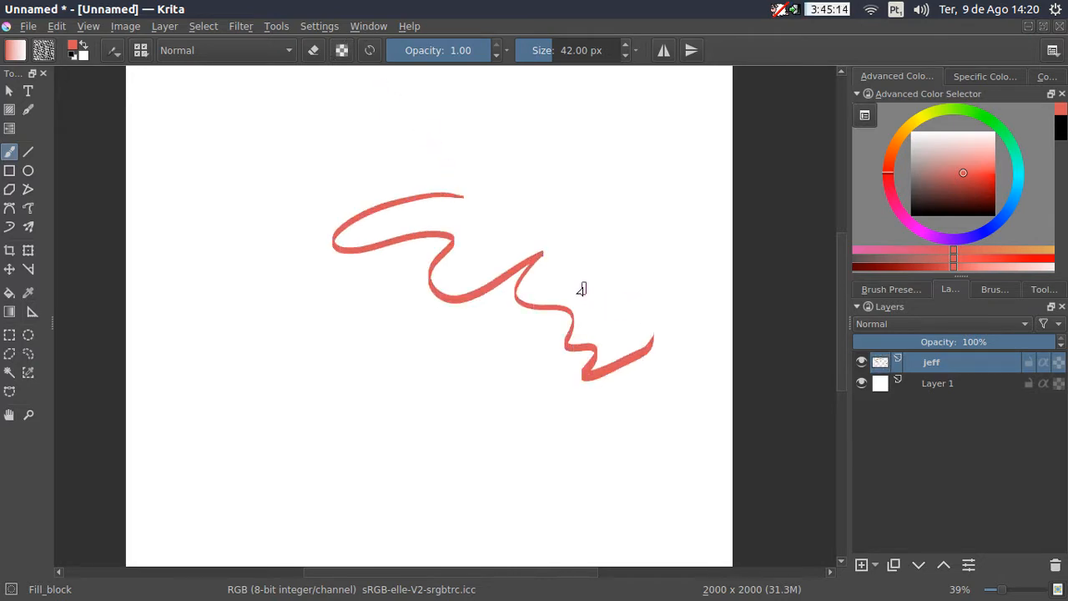
{"action": "key", "text": "ctrl+z"}
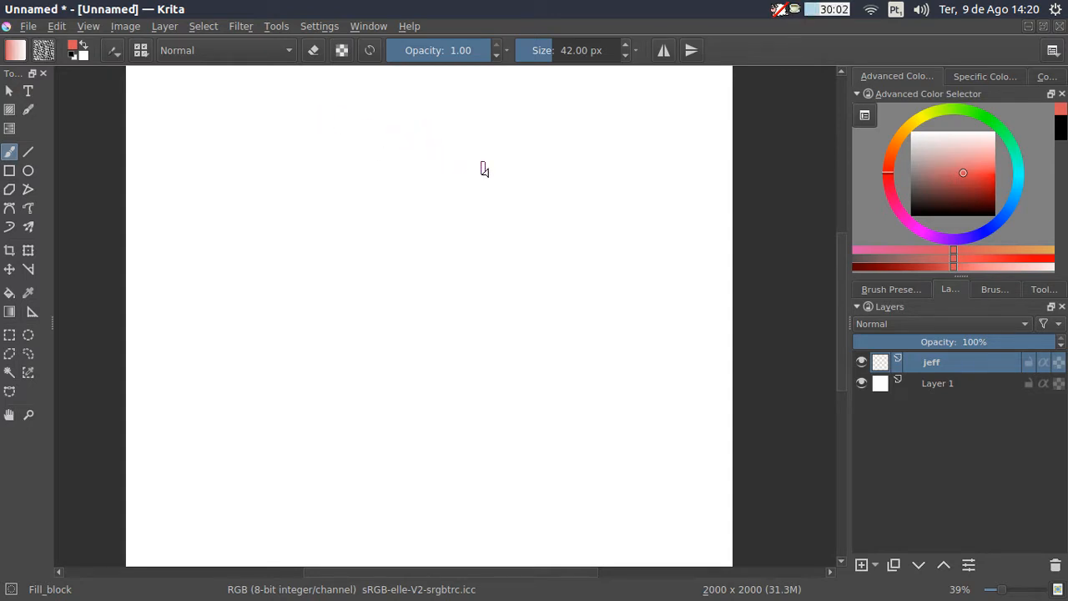
{"action": "mouse_move", "coordinate": [495, 172]}
{"action": "left_mouse_down"}
{"action": "mouse_move", "coordinate": [426, 213]}
{"action": "mouse_move", "coordinate": [508, 256]}
{"action": "mouse_move", "coordinate": [582, 244]}
{"action": "mouse_move", "coordinate": [608, 191]}
{"action": "mouse_move", "coordinate": [451, 155]}
{"action": "mouse_move", "coordinate": [452, 304]}
{"action": "mouse_move", "coordinate": [555, 324]}
{"action": "left_mouse_up"}
{"action": "key", "text": "Delete"}
{"action": "mouse_move", "coordinate": [497, 197]}
{"action": "left_mouse_down"}
{"action": "mouse_move", "coordinate": [312, 258]}
{"action": "mouse_move", "coordinate": [498, 330]}
{"action": "left_mouse_up"}
{"action": "left_click_drag", "start_coordinate": [503, 260], "coordinate": [531, 391]}
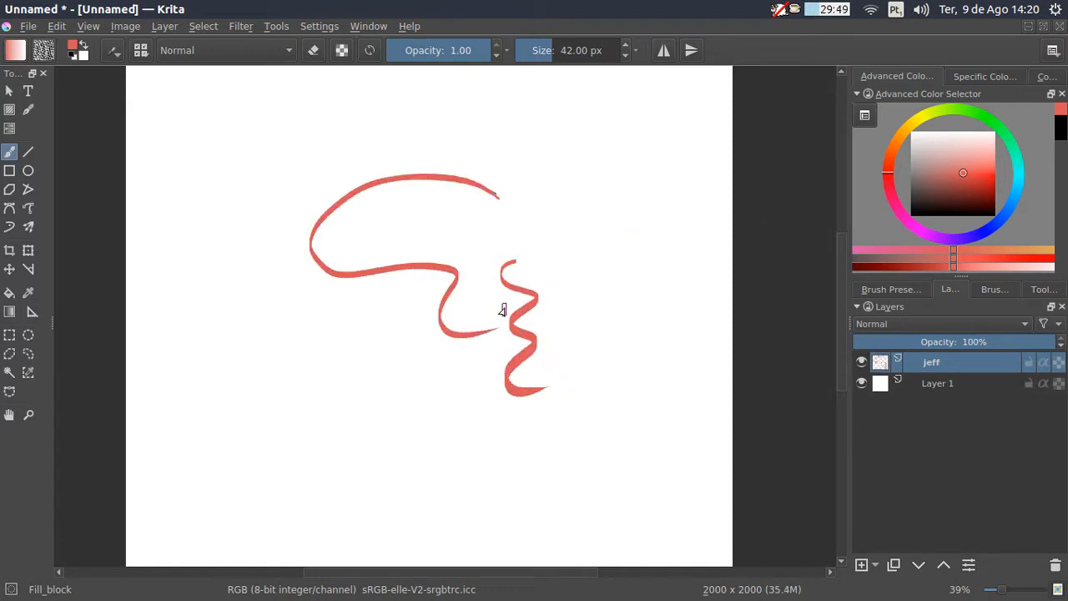
{"action": "key", "text": "Delete"}
{"action": "left_click_drag", "start_coordinate": [382, 173], "coordinate": [374, 445]}
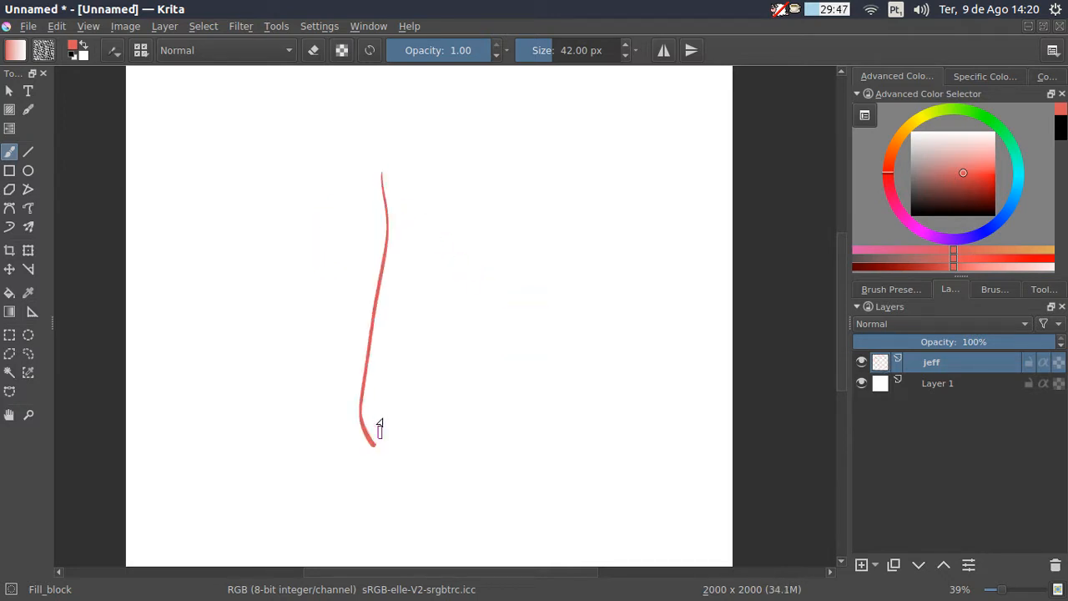
{"action": "mouse_move", "coordinate": [433, 224]}
{"action": "left_mouse_down"}
{"action": "mouse_move", "coordinate": [460, 393]}
{"action": "mouse_move", "coordinate": [539, 255]}
{"action": "mouse_move", "coordinate": [544, 182]}
{"action": "mouse_move", "coordinate": [616, 210]}
{"action": "mouse_move", "coordinate": [580, 207]}
{"action": "left_mouse_up"}
{"action": "mouse_move", "coordinate": [607, 176]}
{"action": "left_mouse_down"}
{"action": "mouse_move", "coordinate": [484, 121]}
{"action": "mouse_move", "coordinate": [319, 206]}
{"action": "mouse_move", "coordinate": [443, 244]}
{"action": "mouse_move", "coordinate": [432, 310]}
{"action": "mouse_move", "coordinate": [452, 361]}
{"action": "mouse_move", "coordinate": [473, 345]}
{"action": "left_mouse_up"}
{"action": "key", "text": "Delete"}
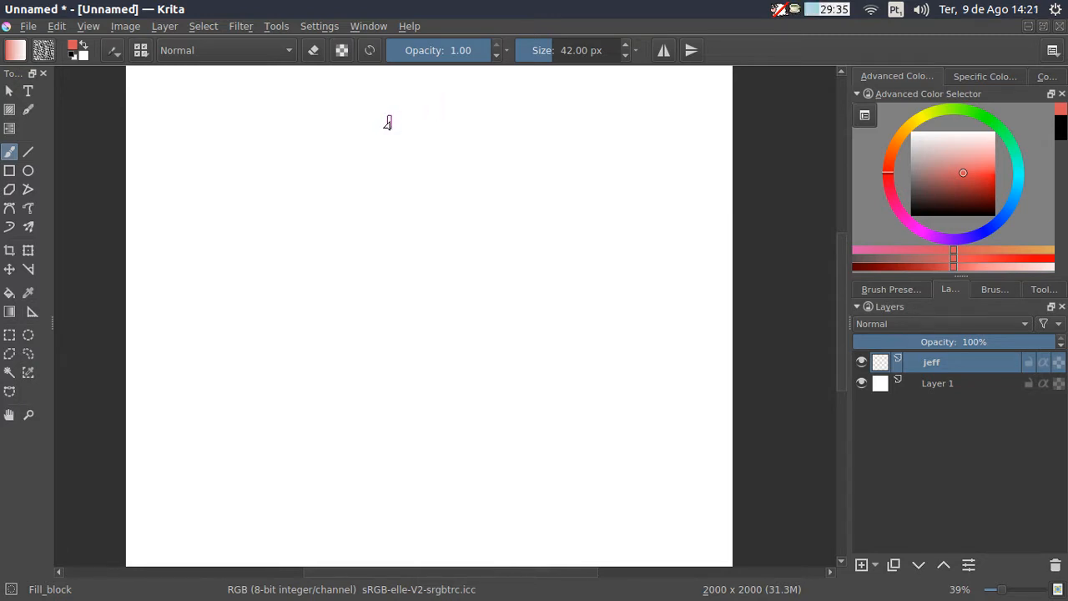
Look over the full brush preset collection and the Pixel engine settings of the Fill_block brush
{"action": "left_click", "coordinate": [141, 52]}
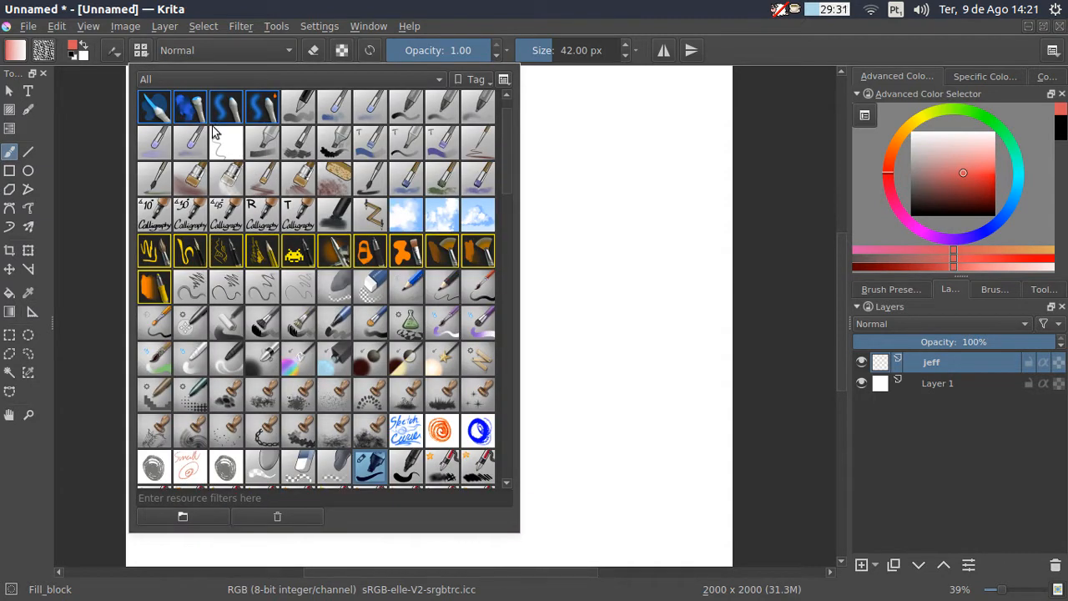
{"action": "left_click", "coordinate": [116, 51]}
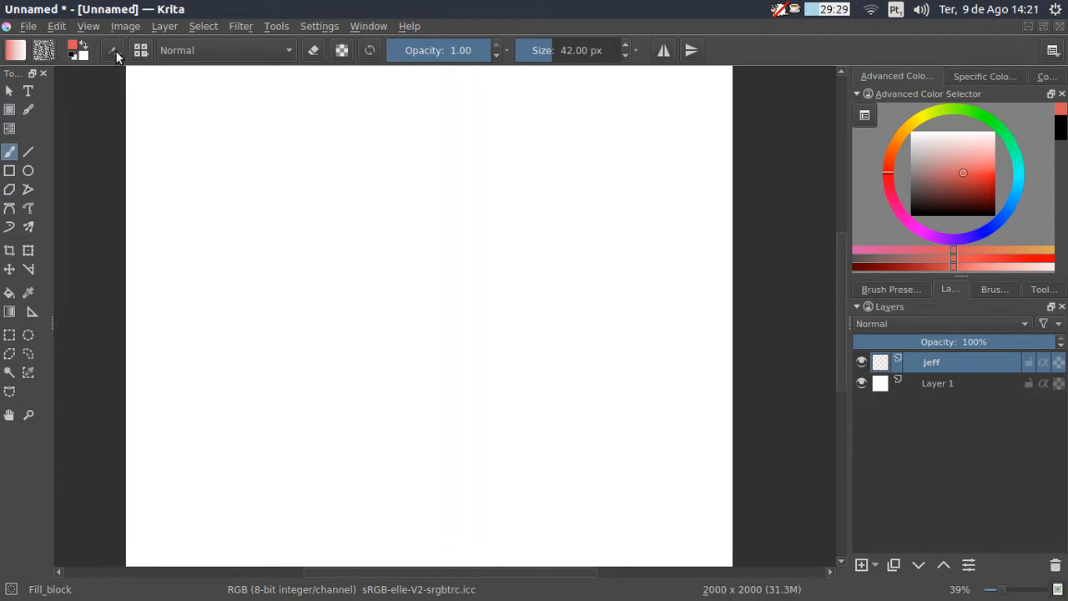
{"action": "left_click", "coordinate": [116, 51]}
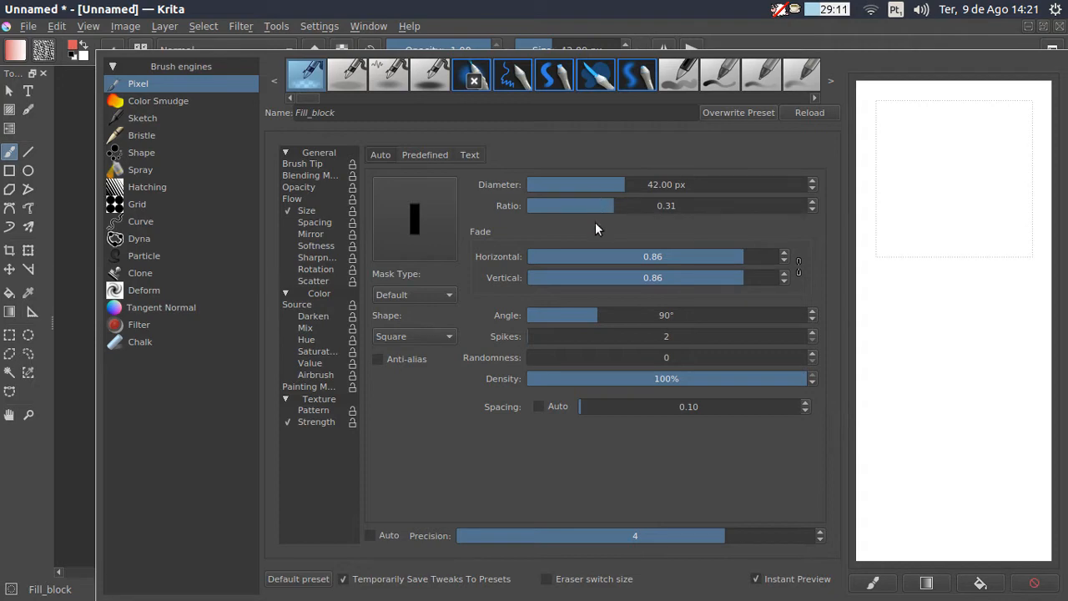
{"action": "left_click", "coordinate": [646, 15]}
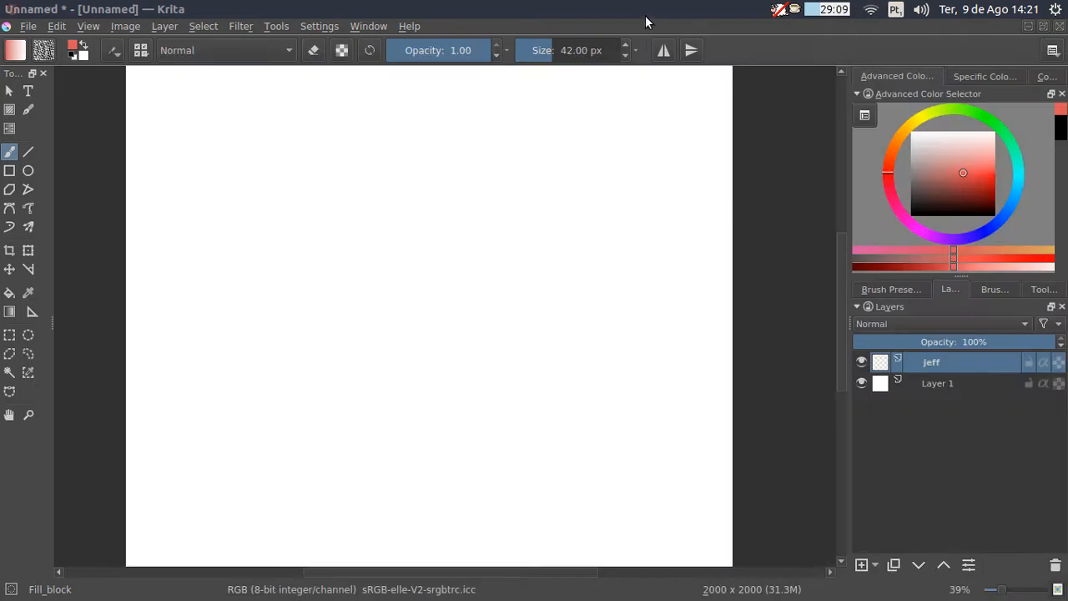
Switch to MyPaint and dismiss the recovery of interrupted work, leaving the classic brush group unmodified
{"action": "mouse_move", "coordinate": [16, 129]}
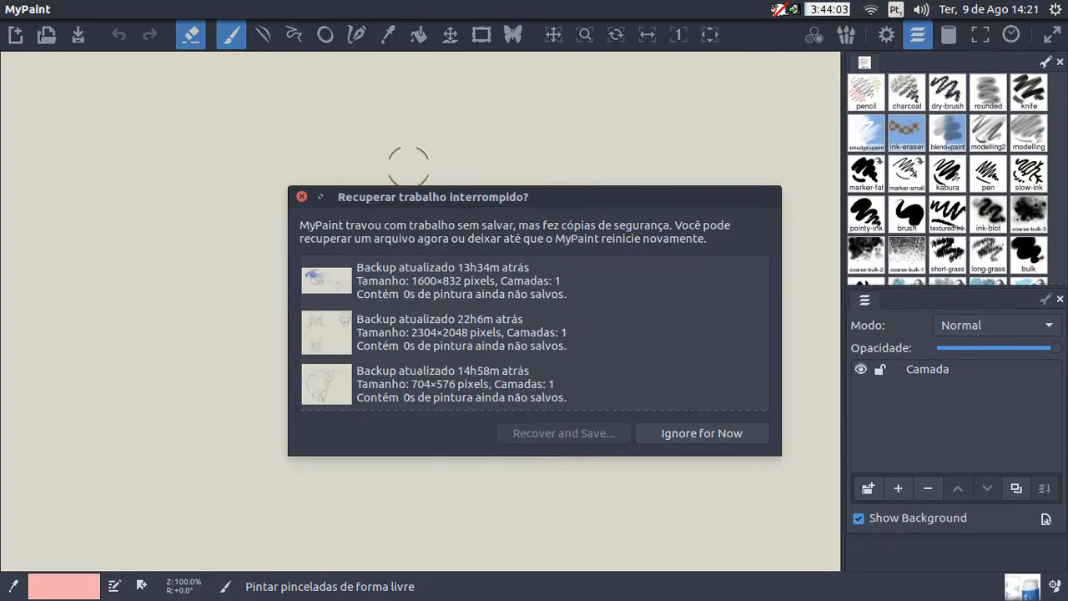
{"action": "left_click", "coordinate": [302, 196]}
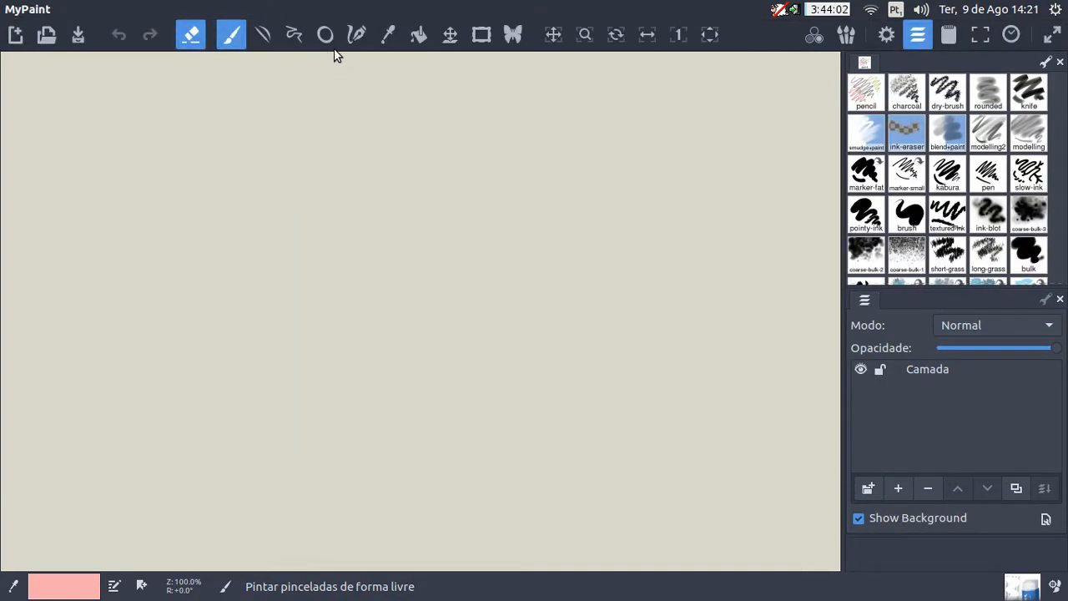
{"action": "left_click", "coordinate": [1046, 62]}
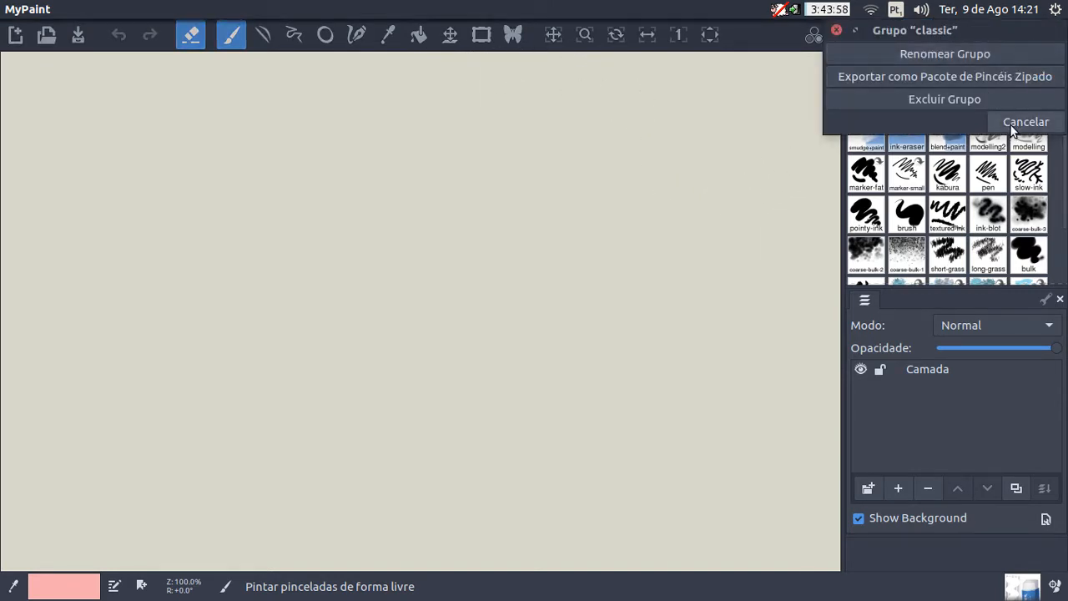
{"action": "left_click", "coordinate": [1013, 124]}
Open the Brush Settings Editor and move it down to uncover the upper part of the canvas
{"action": "left_click", "coordinate": [210, 9]}
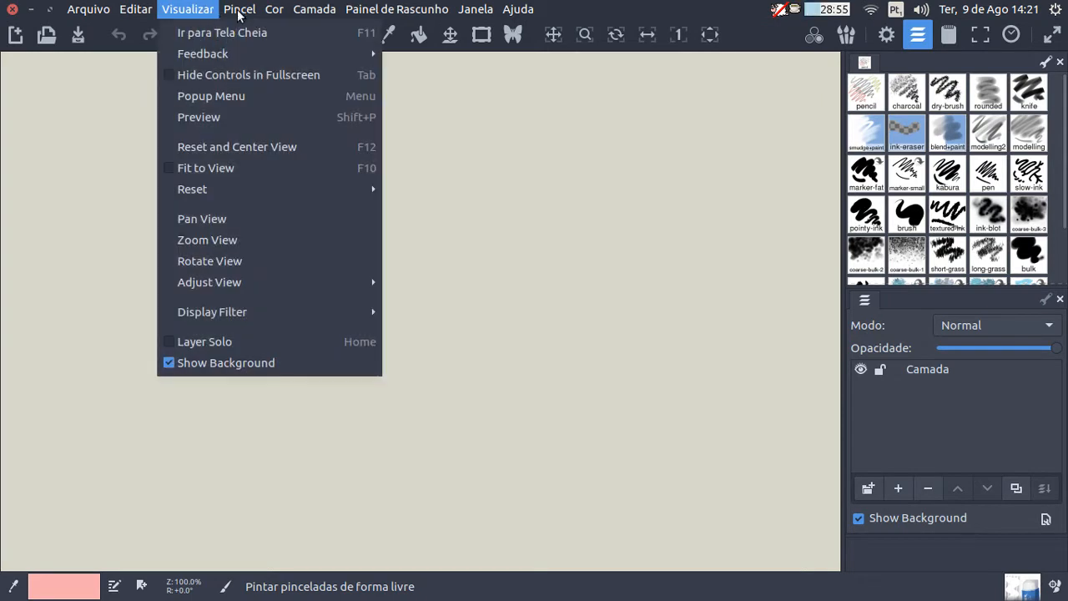
{"action": "mouse_move", "coordinate": [330, 63]}
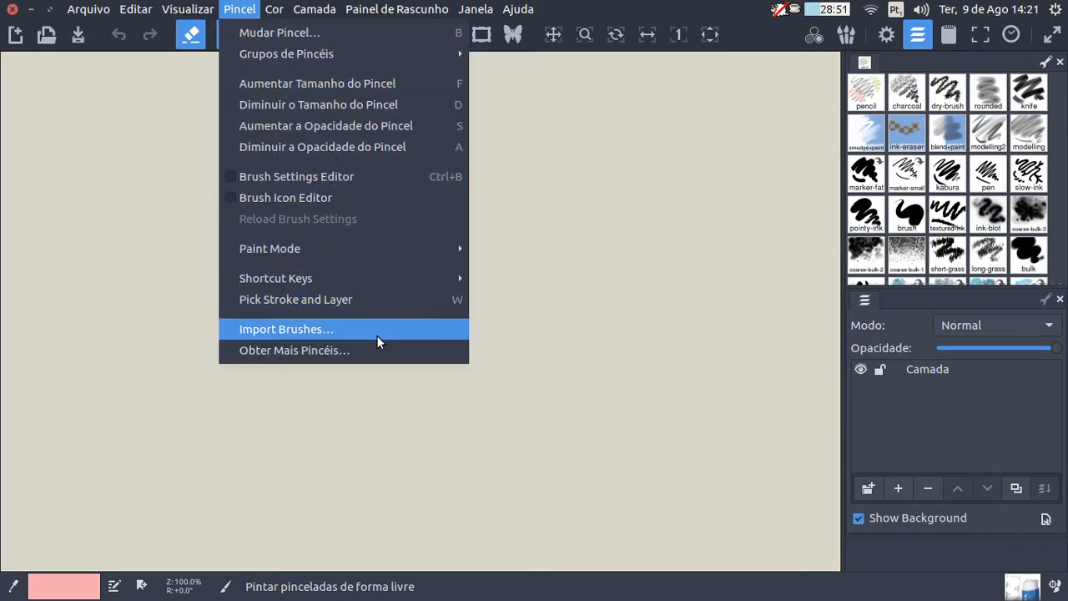
{"action": "mouse_move", "coordinate": [390, 278]}
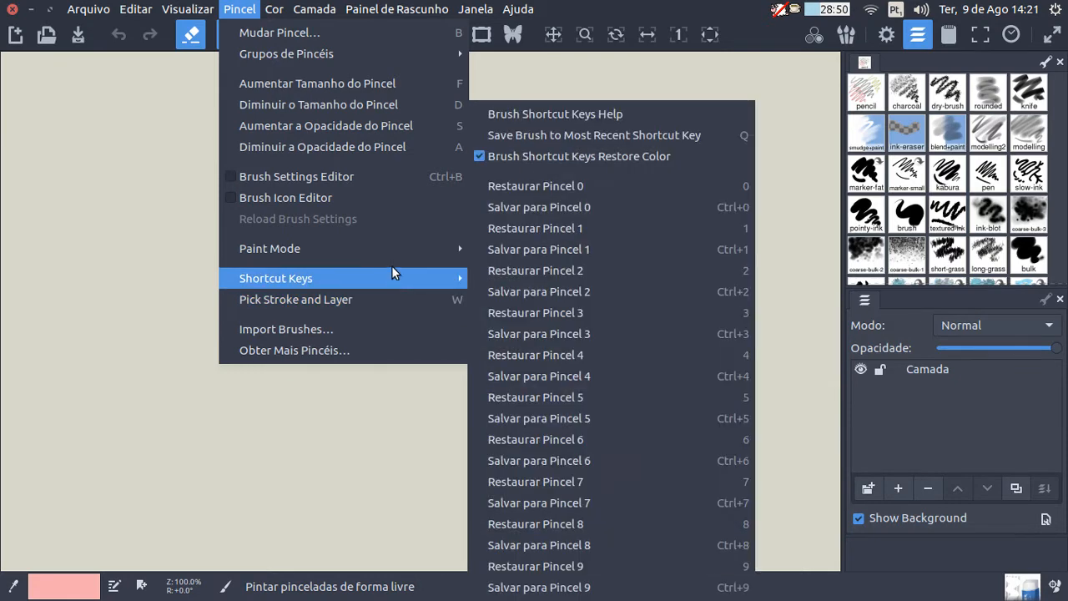
{"action": "left_click", "coordinate": [392, 177]}
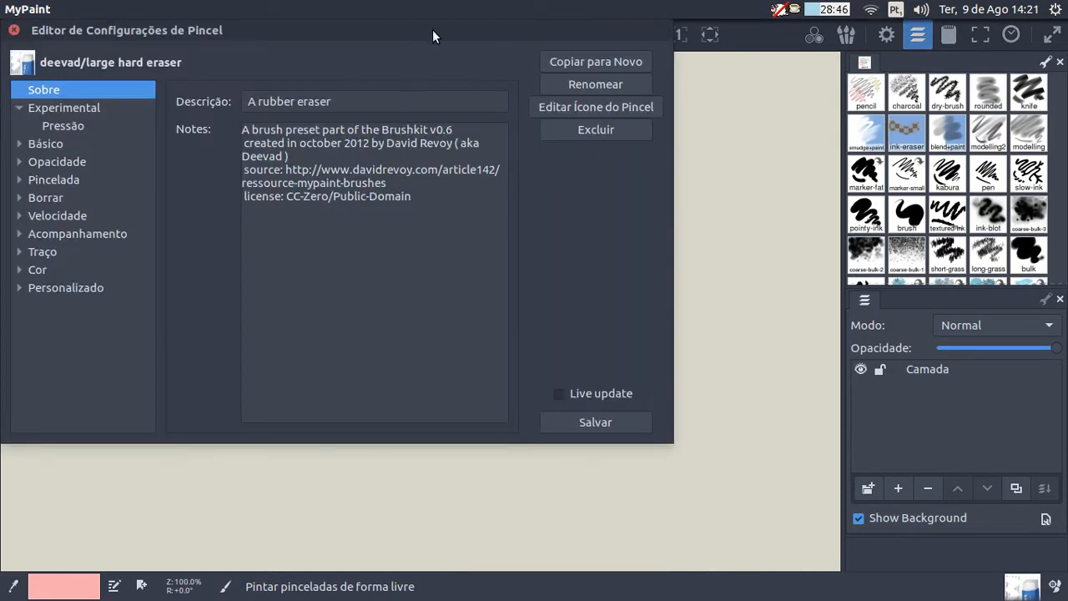
{"action": "mouse_move", "coordinate": [433, 29]}
{"action": "left_mouse_down"}
{"action": "mouse_move", "coordinate": [579, 148]}
{"action": "mouse_move", "coordinate": [558, 221]}
{"action": "left_mouse_up"}
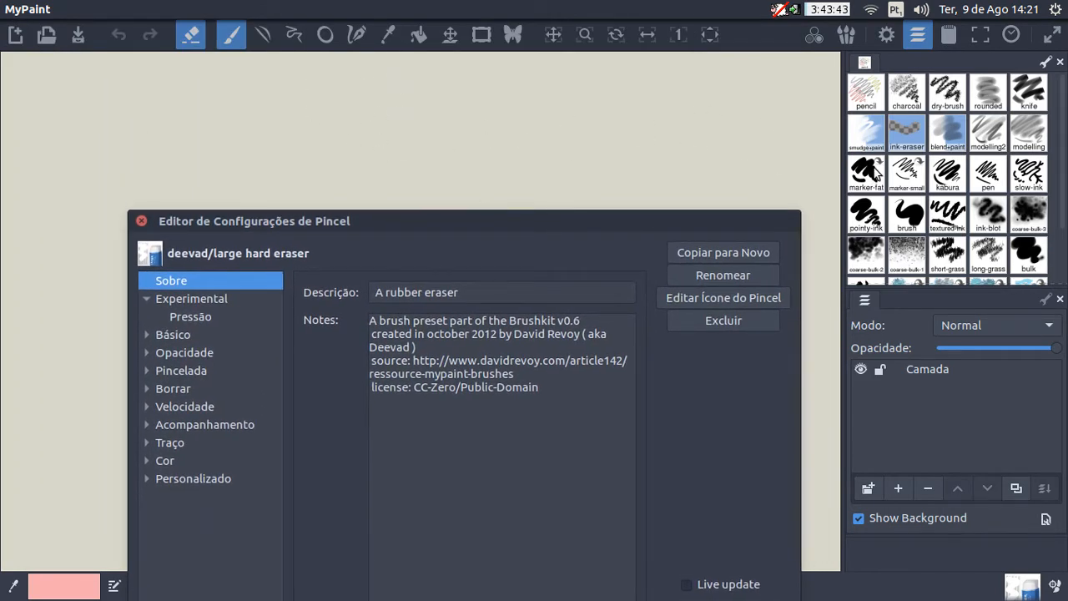
Choose the marker-fat brush and paint a few pink trial strokes across the upper part of the canvas
{"action": "left_click", "coordinate": [868, 171]}
{"action": "left_click_drag", "start_coordinate": [647, 139], "coordinate": [478, 129]}
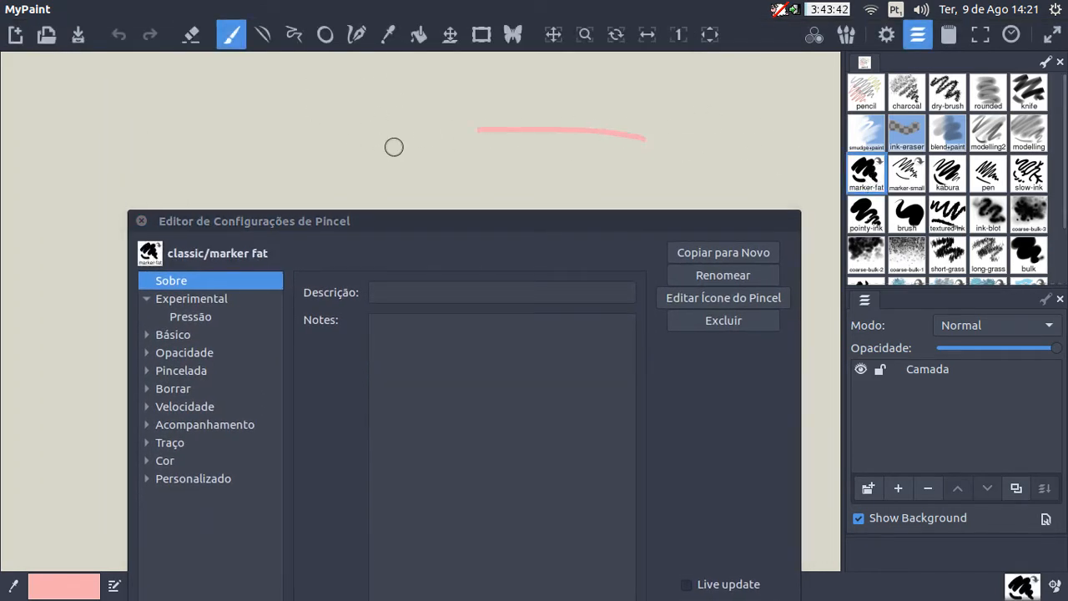
{"action": "mouse_move", "coordinate": [394, 147]}
{"action": "left_mouse_down"}
{"action": "mouse_move", "coordinate": [567, 163]}
{"action": "mouse_move", "coordinate": [697, 155]}
{"action": "mouse_move", "coordinate": [498, 124]}
{"action": "mouse_move", "coordinate": [351, 148]}
{"action": "left_mouse_up"}
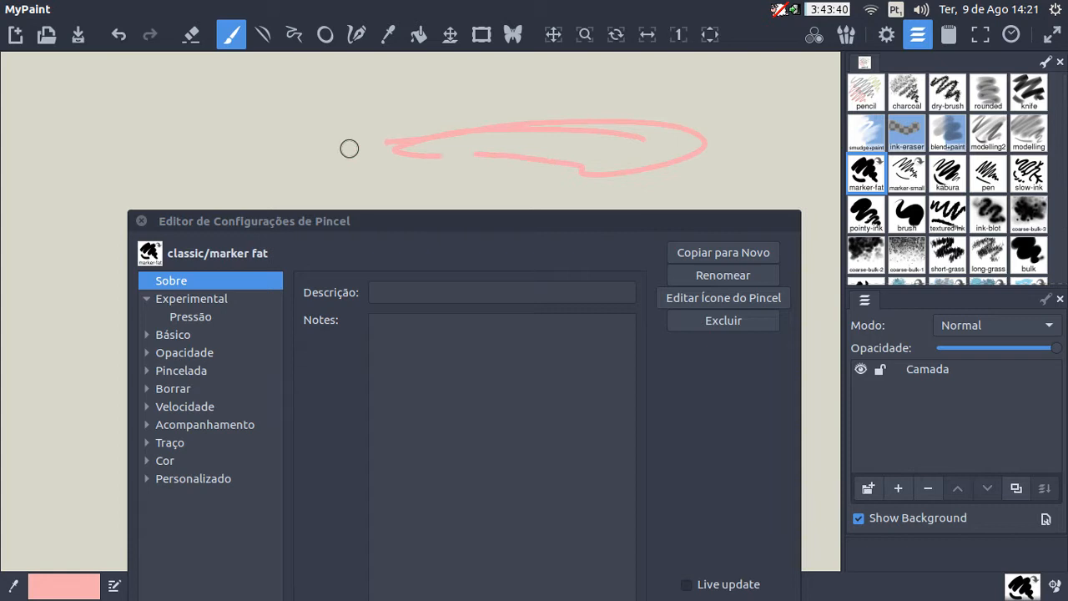
Examine the marker-fat brush's experimental Pressão setting and its Básico settings through Filtro de direção, and close the editor
{"action": "left_click", "coordinate": [237, 215]}
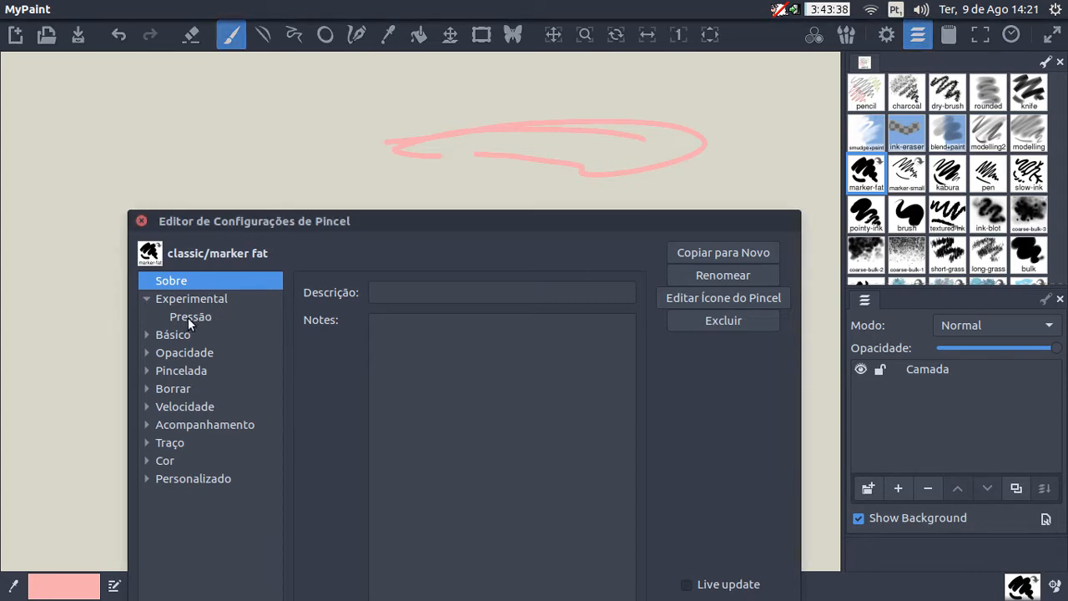
{"action": "left_click", "coordinate": [188, 317]}
{"action": "scroll", "coordinate": [639, 308], "scroll_direction": "down", "scroll_amount": 1}
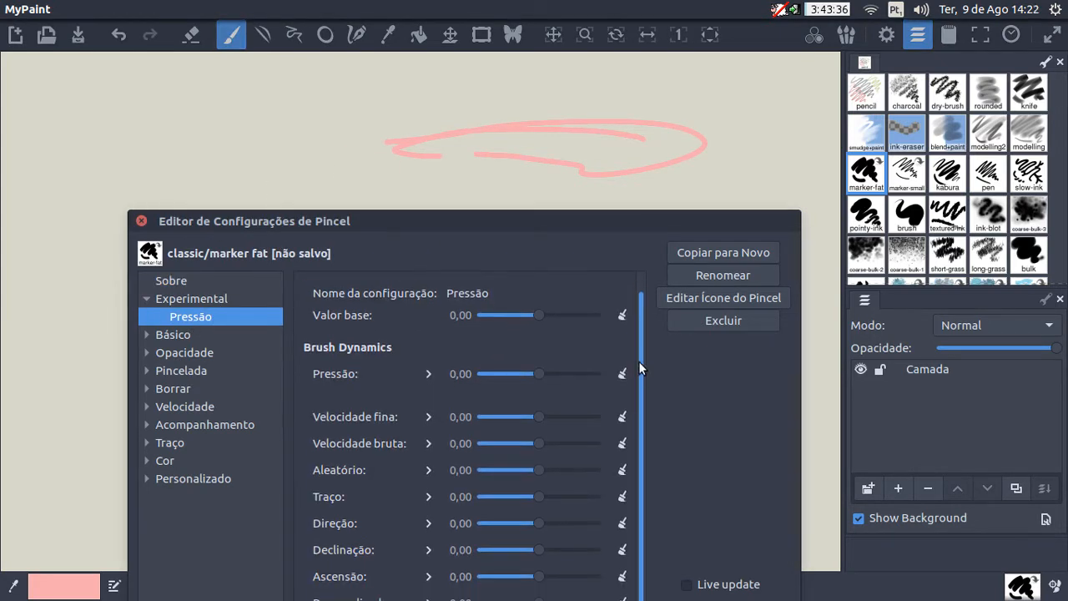
{"action": "left_click", "coordinate": [148, 334]}
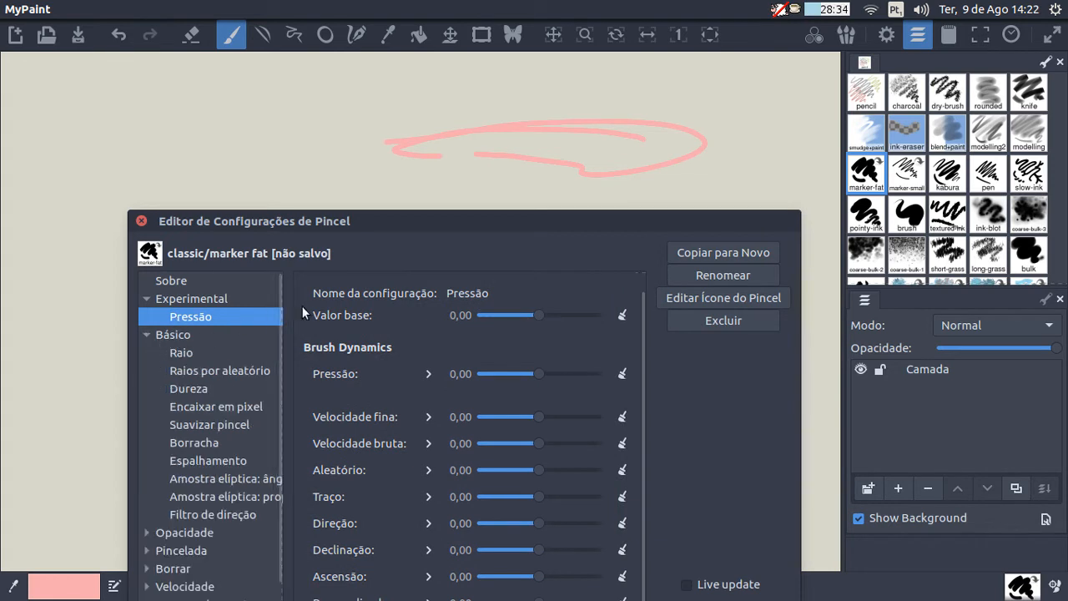
{"action": "left_click", "coordinate": [180, 354]}
{"action": "left_click", "coordinate": [192, 370]}
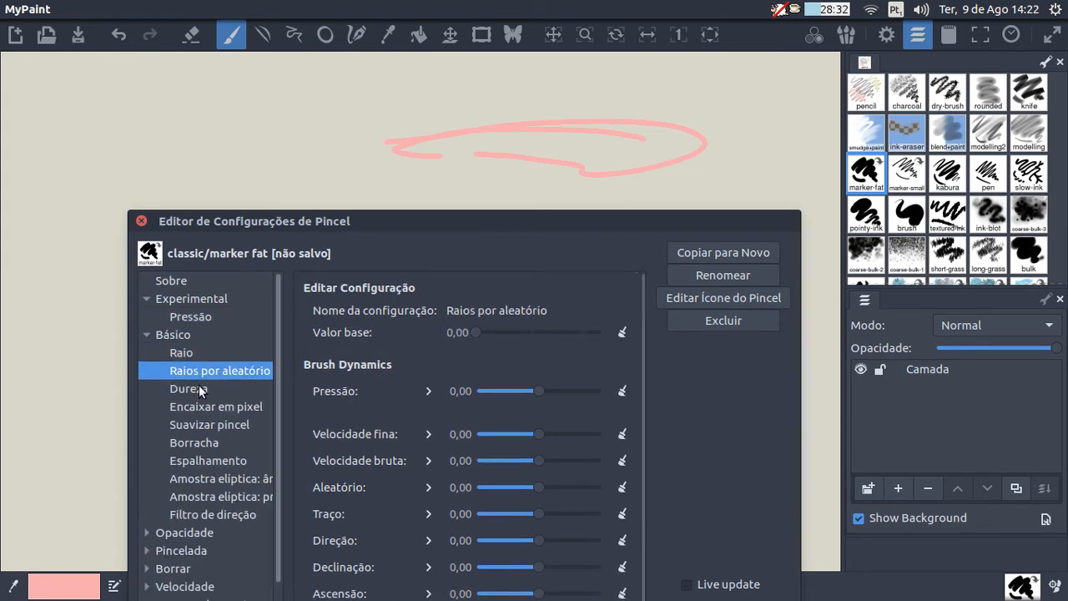
{"action": "left_click", "coordinate": [204, 408]}
{"action": "left_click", "coordinate": [209, 425]}
{"action": "left_click", "coordinate": [209, 443]}
{"action": "left_click", "coordinate": [208, 460]}
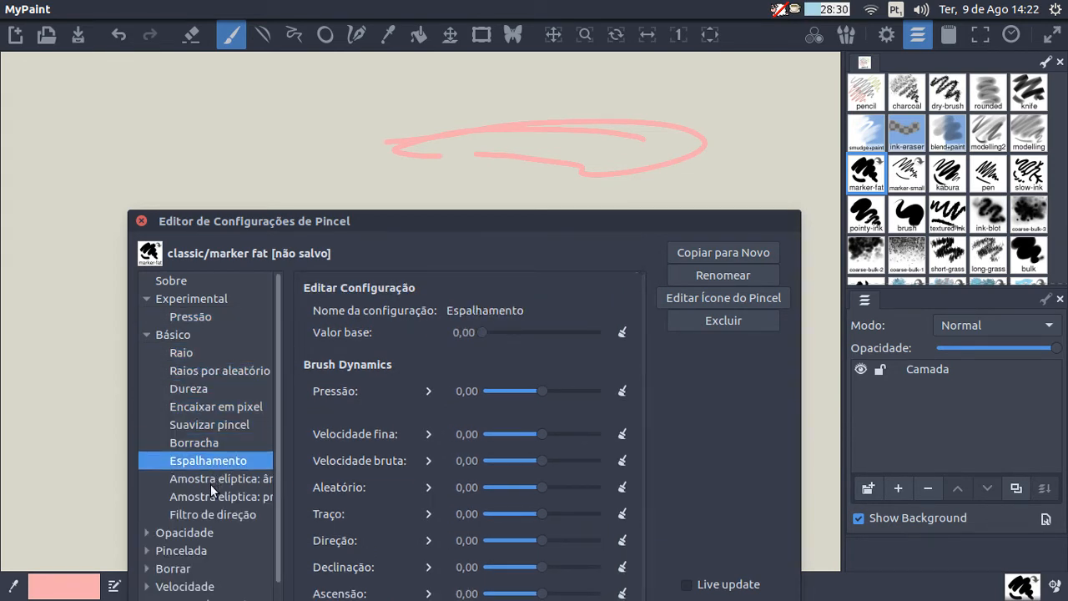
{"action": "left_click", "coordinate": [210, 479]}
{"action": "left_click", "coordinate": [215, 497]}
{"action": "left_click", "coordinate": [221, 515]}
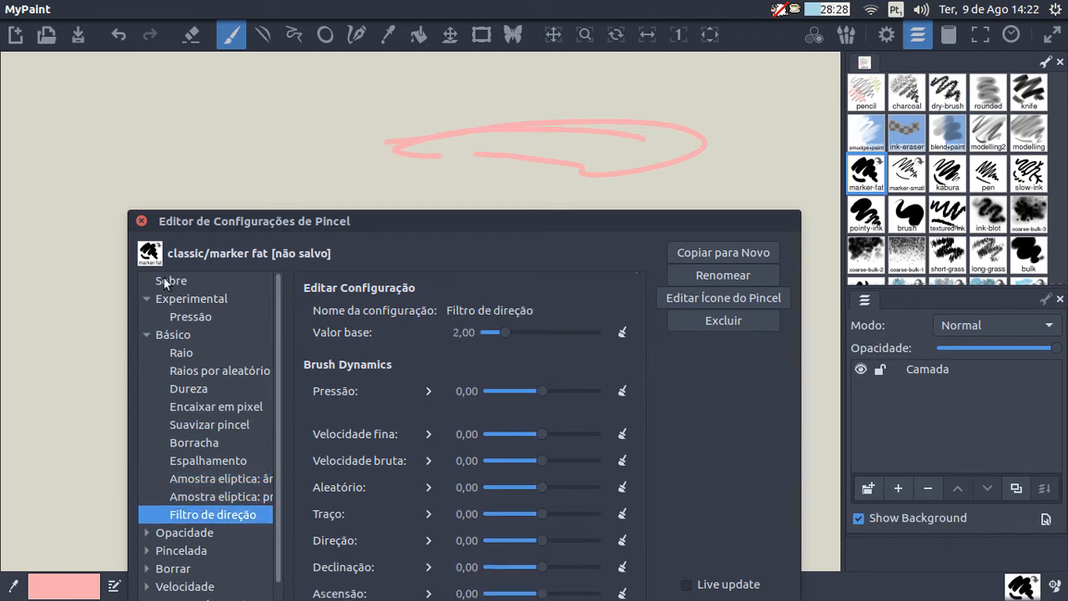
{"action": "left_click", "coordinate": [140, 221]}
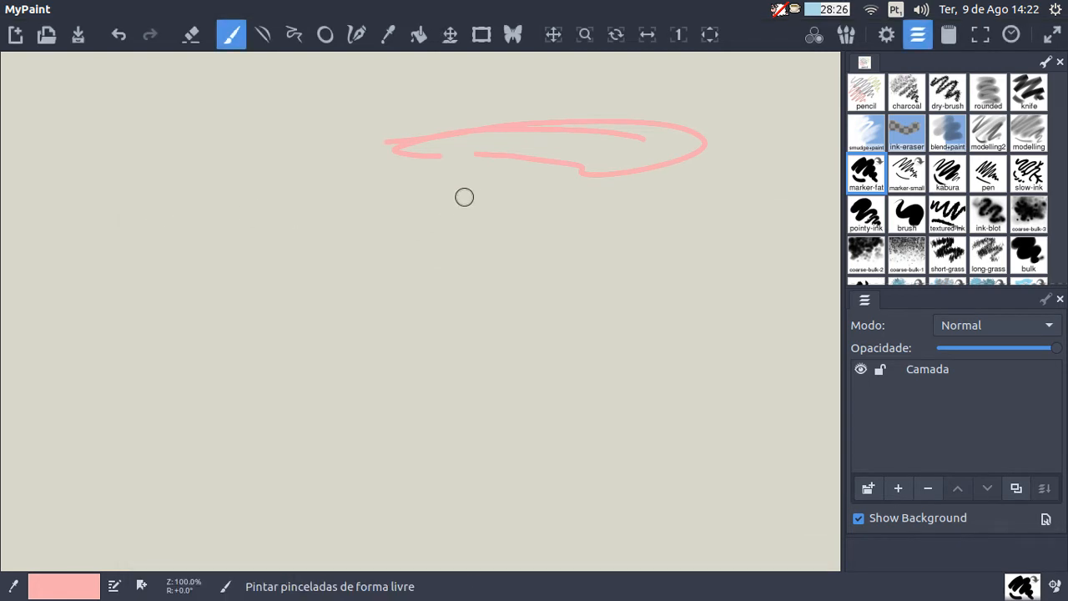
{"action": "left_click_drag", "start_coordinate": [443, 207], "coordinate": [409, 219]}
{"action": "key", "text": "alt"}
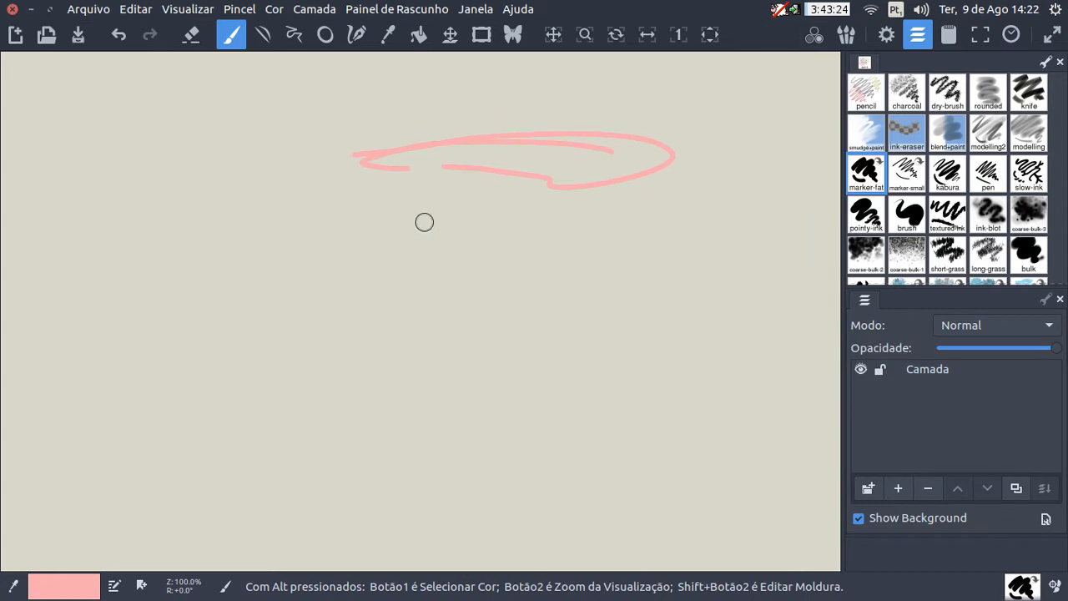
Quit MyPaint, confirm leaving it, and return to the blank canvas in Krita
{"action": "key", "text": "alt+F4"}
{"action": "left_click", "coordinate": [430, 361]}
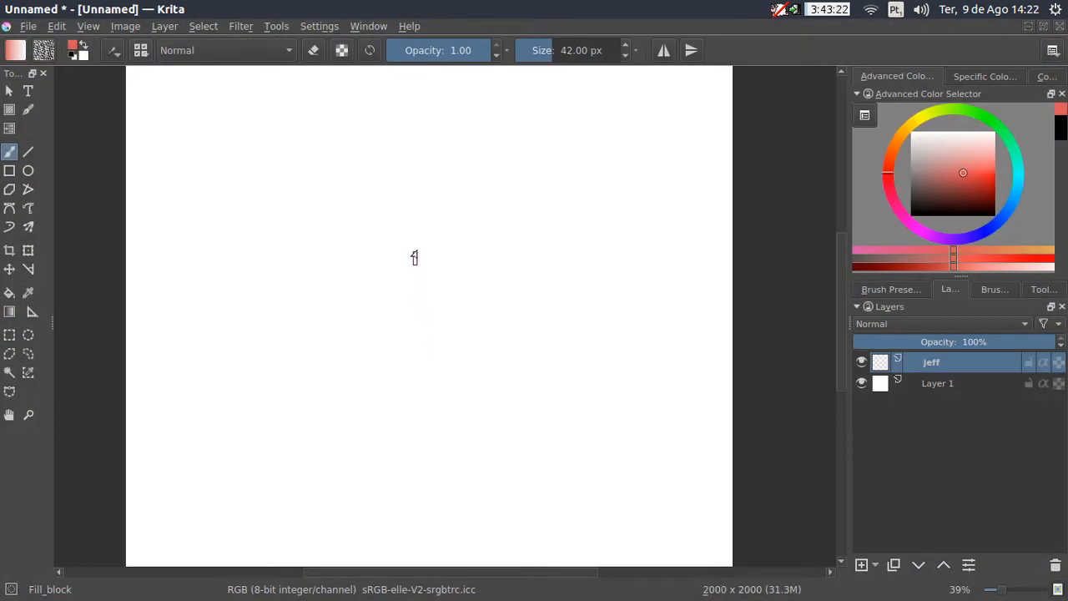
{"action": "left_click_drag", "start_coordinate": [388, 258], "coordinate": [401, 258]}
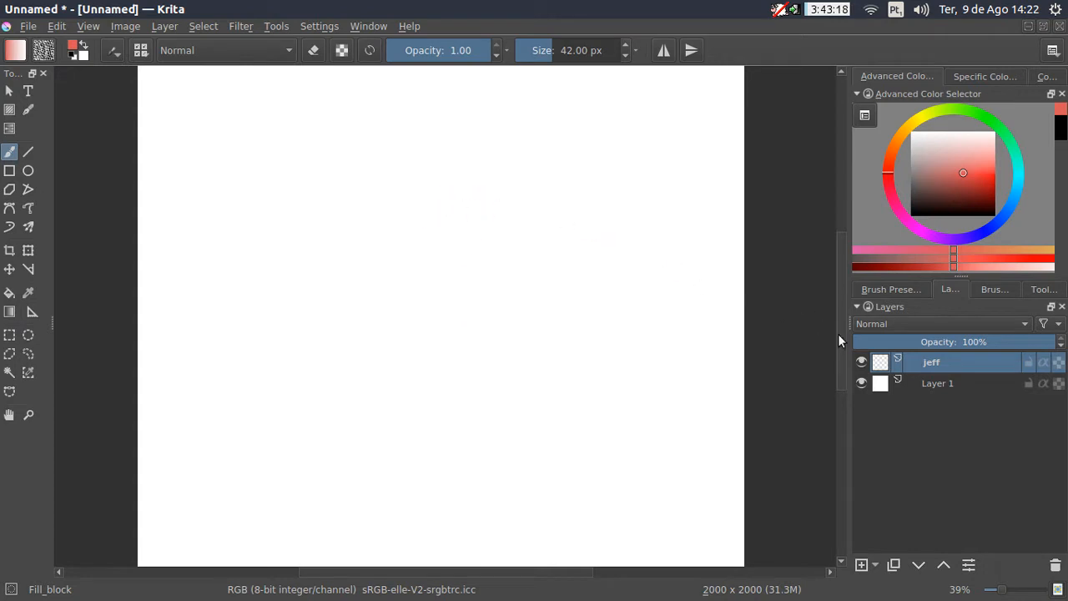
Pick a darker red, try it with a few Fill_block strokes on the canvas, and undo each stroke
{"action": "left_click", "coordinate": [978, 184]}
{"action": "mouse_move", "coordinate": [498, 206]}
{"action": "left_mouse_down"}
{"action": "mouse_move", "coordinate": [341, 271]}
{"action": "mouse_move", "coordinate": [596, 265]}
{"action": "left_mouse_up"}
{"action": "key", "text": "ctrl+z"}
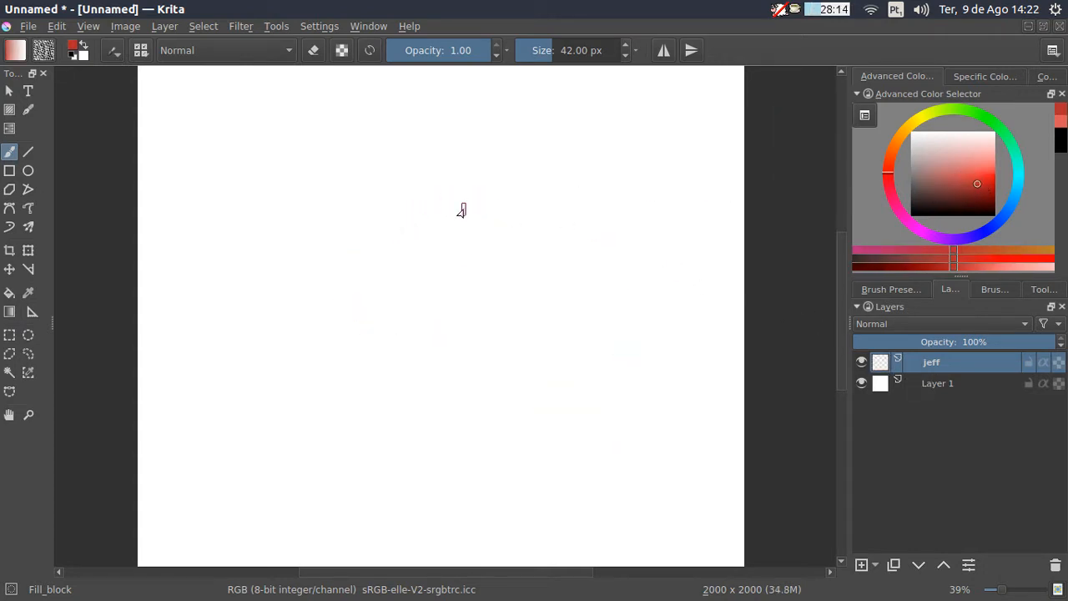
{"action": "mouse_move", "coordinate": [463, 207]}
{"action": "left_mouse_down"}
{"action": "mouse_move", "coordinate": [414, 266]}
{"action": "mouse_move", "coordinate": [438, 321]}
{"action": "mouse_move", "coordinate": [478, 394]}
{"action": "mouse_move", "coordinate": [551, 380]}
{"action": "left_mouse_up"}
{"action": "key", "text": "ctrl+z"}
{"action": "mouse_move", "coordinate": [500, 302]}
{"action": "left_mouse_down"}
{"action": "mouse_move", "coordinate": [350, 345]}
{"action": "mouse_move", "coordinate": [539, 387]}
{"action": "left_mouse_up"}
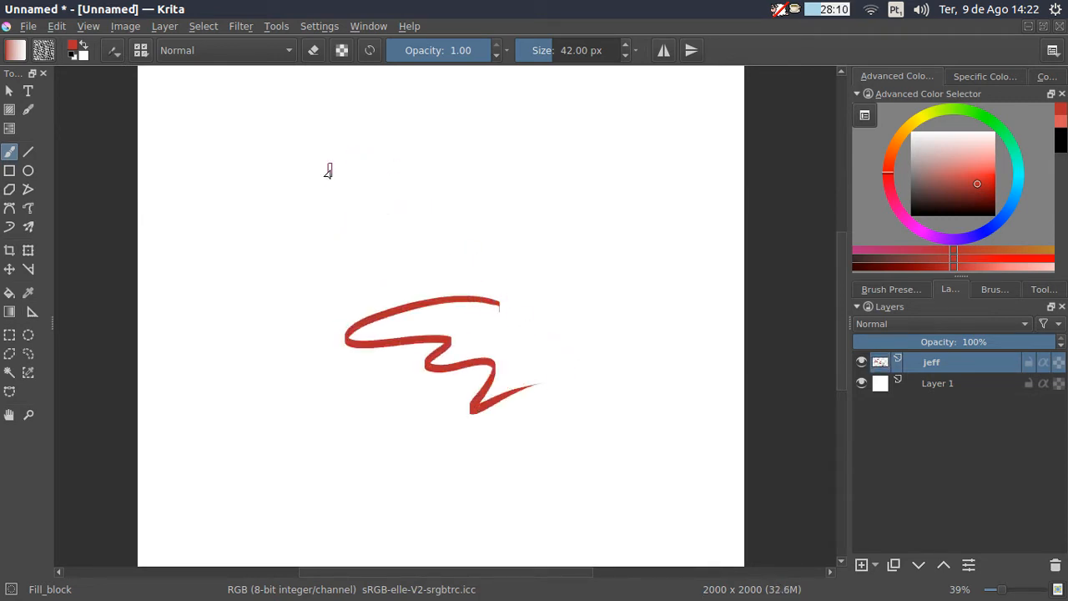
{"action": "key", "text": "ctrl+z"}
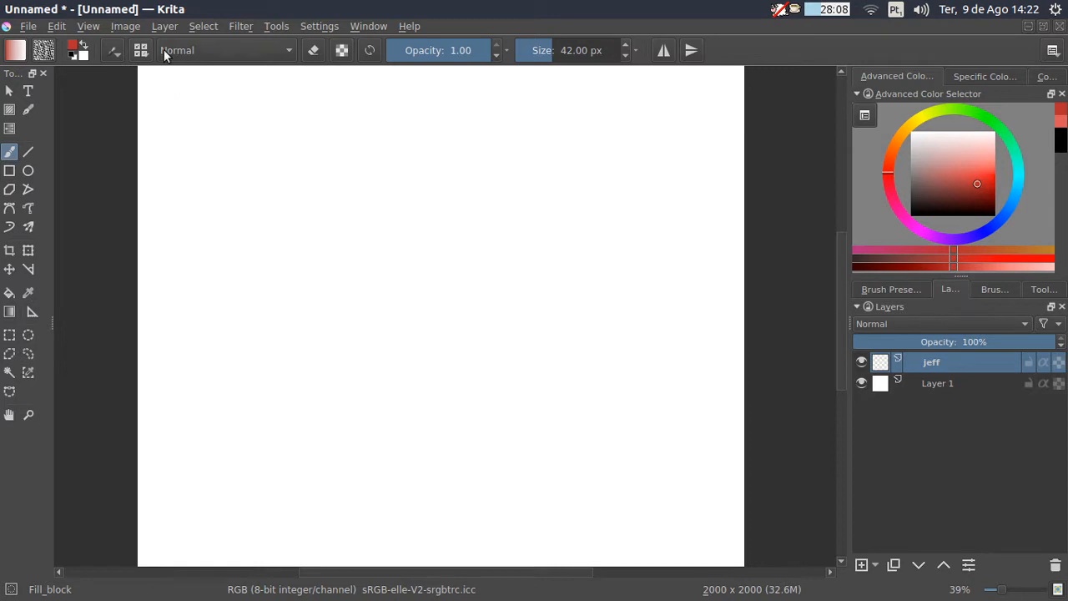
Open the brush editor, paint winding test strokes on its scratchpad with Fill_block, and clear the scratchpad
{"action": "left_click", "coordinate": [115, 53]}
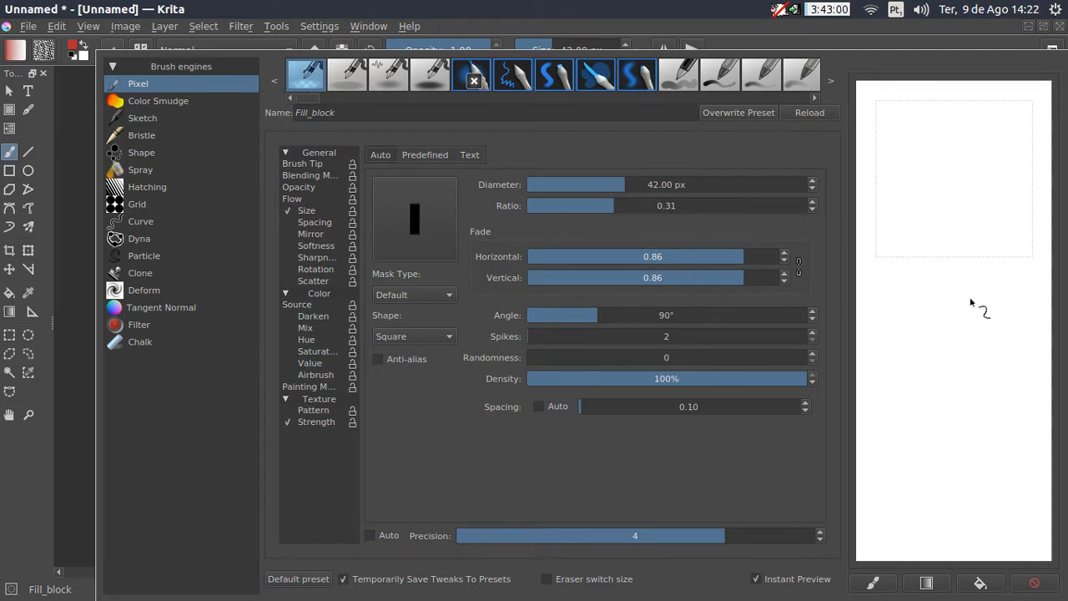
{"action": "mouse_move", "coordinate": [969, 276]}
{"action": "left_mouse_down"}
{"action": "mouse_move", "coordinate": [928, 343]}
{"action": "mouse_move", "coordinate": [946, 409]}
{"action": "mouse_move", "coordinate": [1008, 373]}
{"action": "mouse_move", "coordinate": [969, 464]}
{"action": "mouse_move", "coordinate": [933, 505]}
{"action": "mouse_move", "coordinate": [934, 439]}
{"action": "mouse_move", "coordinate": [918, 507]}
{"action": "mouse_move", "coordinate": [966, 524]}
{"action": "left_mouse_up"}
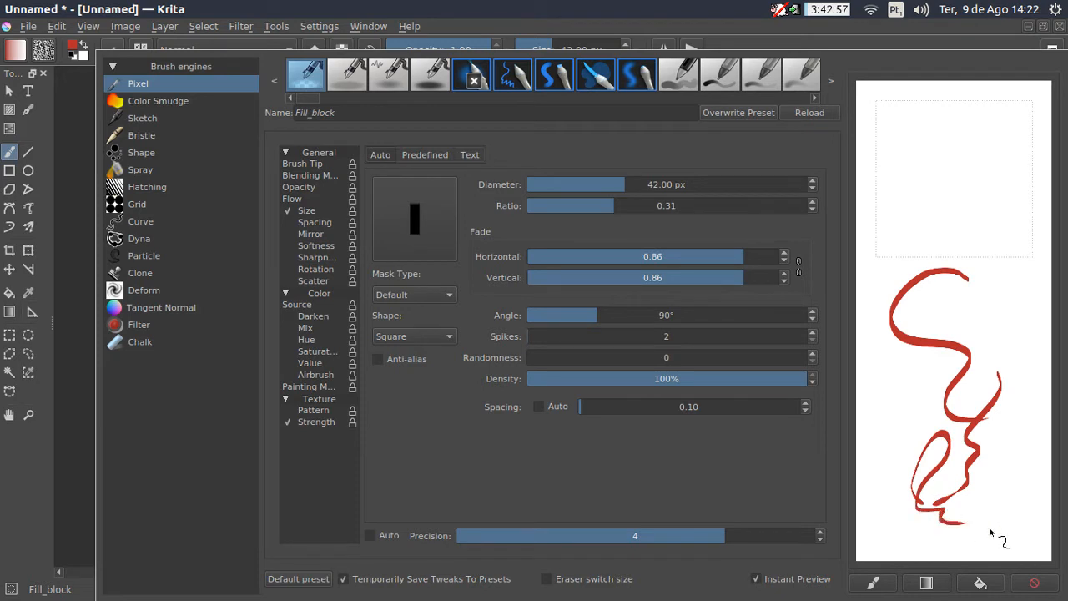
{"action": "left_click", "coordinate": [1035, 583]}
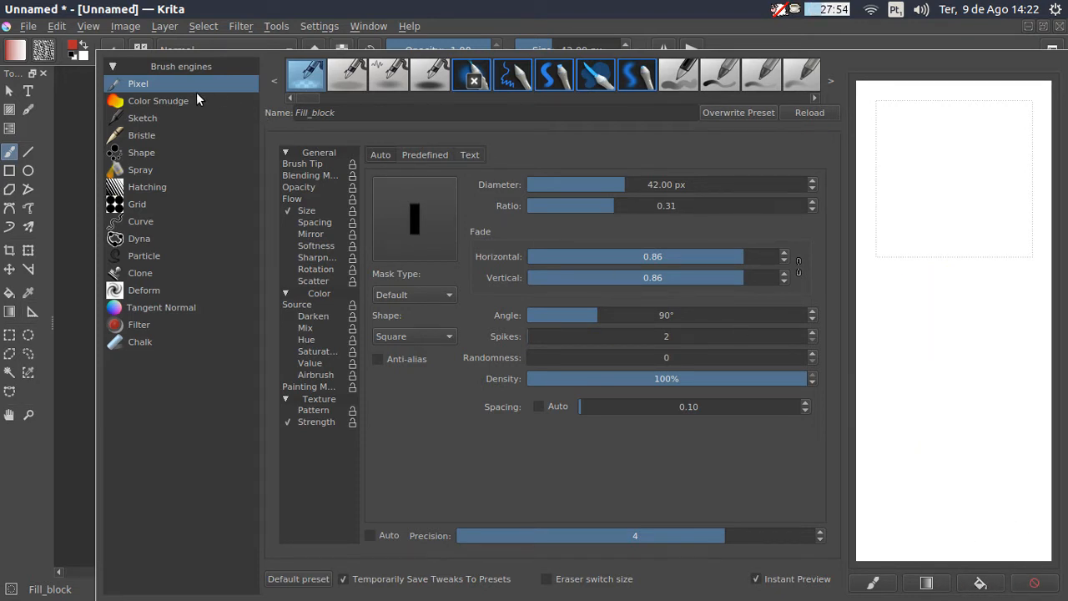
Look through the Color Smudge, Sketch, Shape and Grid brush engines and return to the Pixel engine
{"action": "left_click", "coordinate": [151, 102]}
{"action": "left_click", "coordinate": [159, 119]}
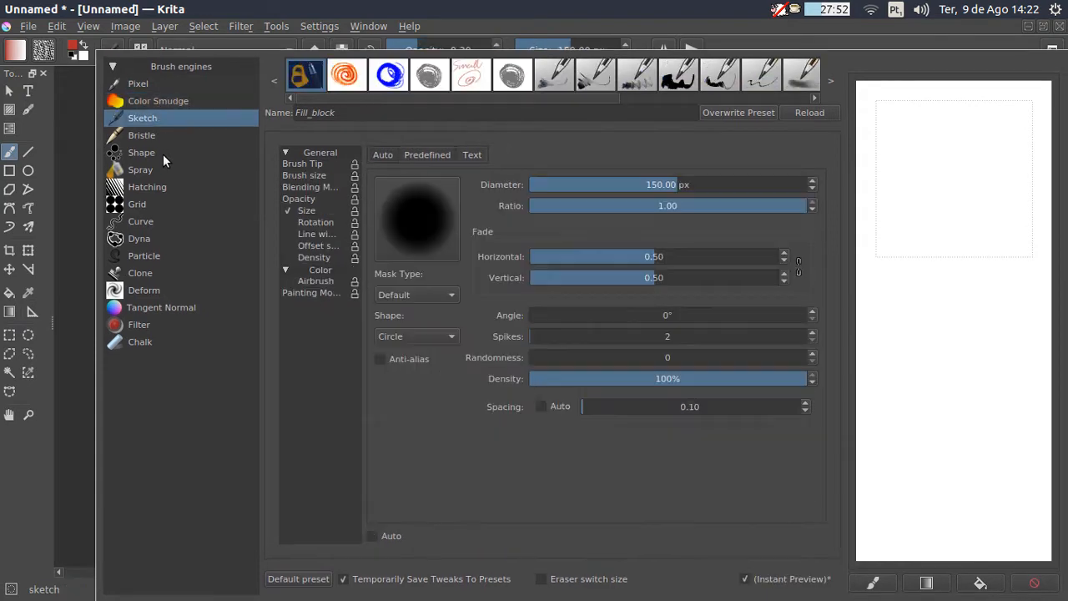
{"action": "left_click", "coordinate": [163, 153]}
{"action": "left_click", "coordinate": [175, 200]}
{"action": "left_click", "coordinate": [167, 86]}
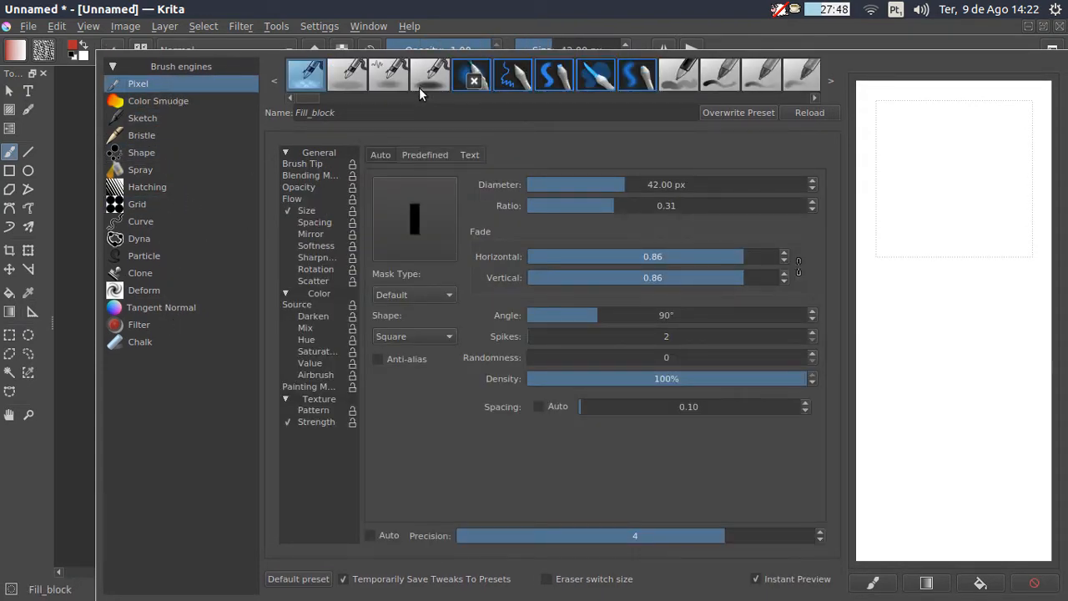
Look through the Pixel presets, including Basic Soft, Basic Detailed and Airbrush_eraser, and close the brush editor
{"action": "left_click", "coordinate": [607, 77]}
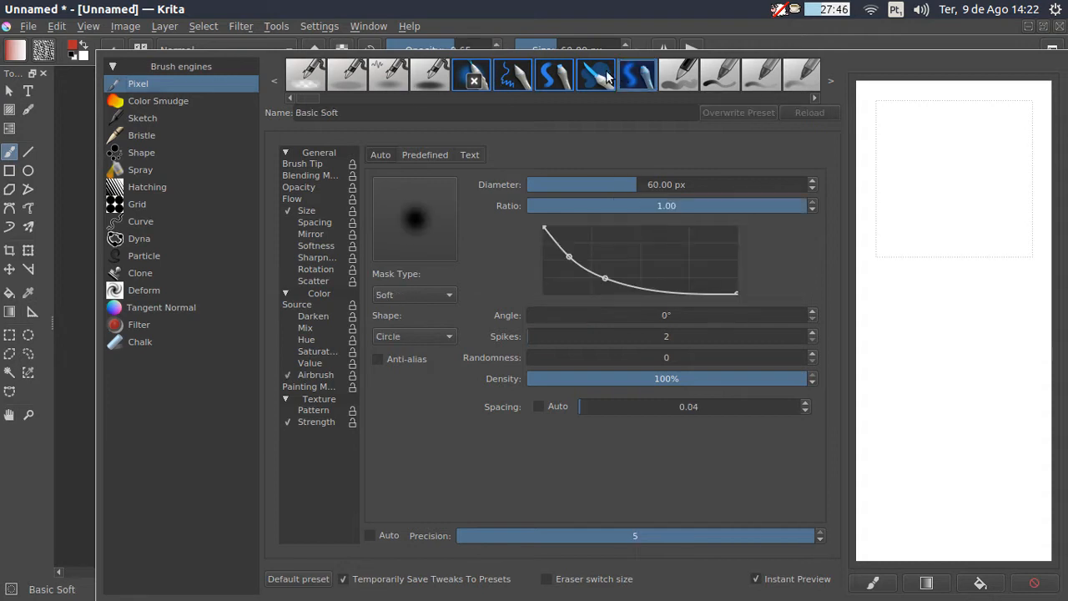
{"action": "left_click", "coordinate": [567, 77]}
{"action": "left_click", "coordinate": [532, 77]}
{"action": "left_click", "coordinate": [318, 80]}
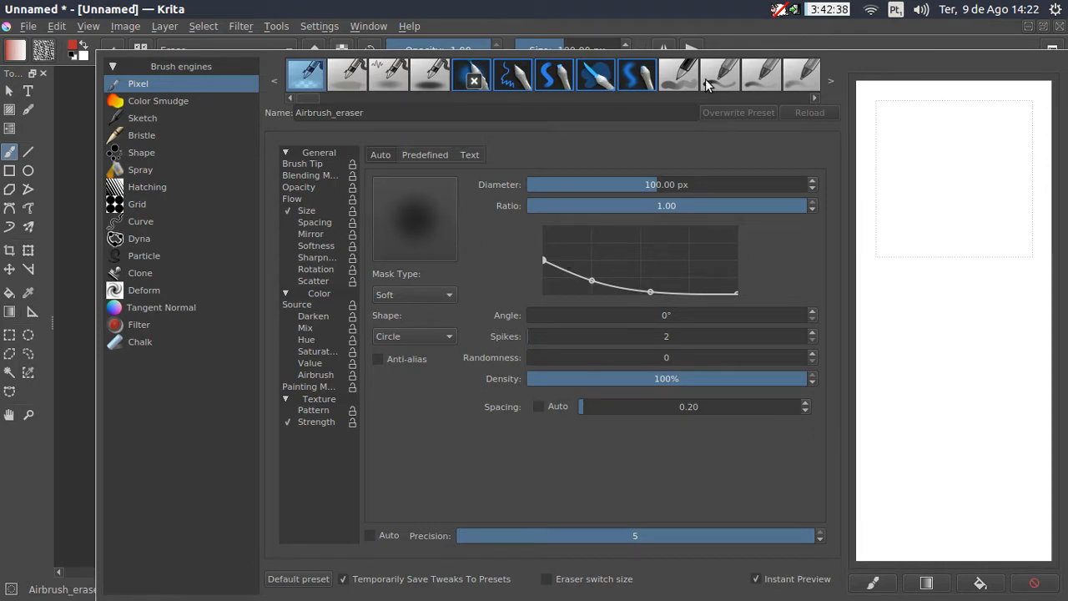
{"action": "left_click", "coordinate": [621, 38]}
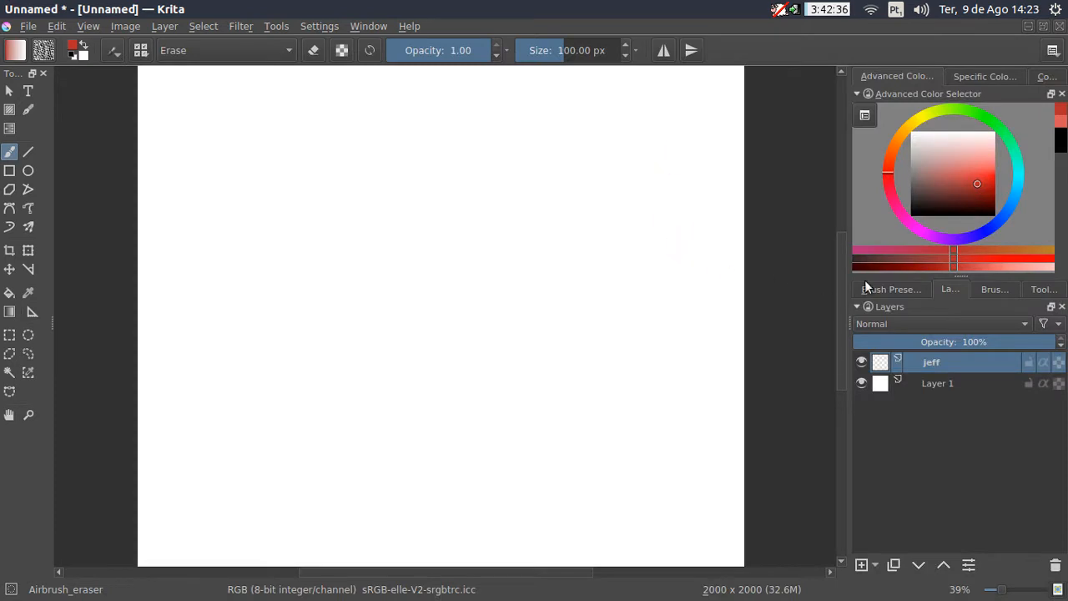
Choose Fill_block from the Brush Preset History and paint a long winding stroke and a short one on the canvas
{"action": "left_click", "coordinate": [900, 291]}
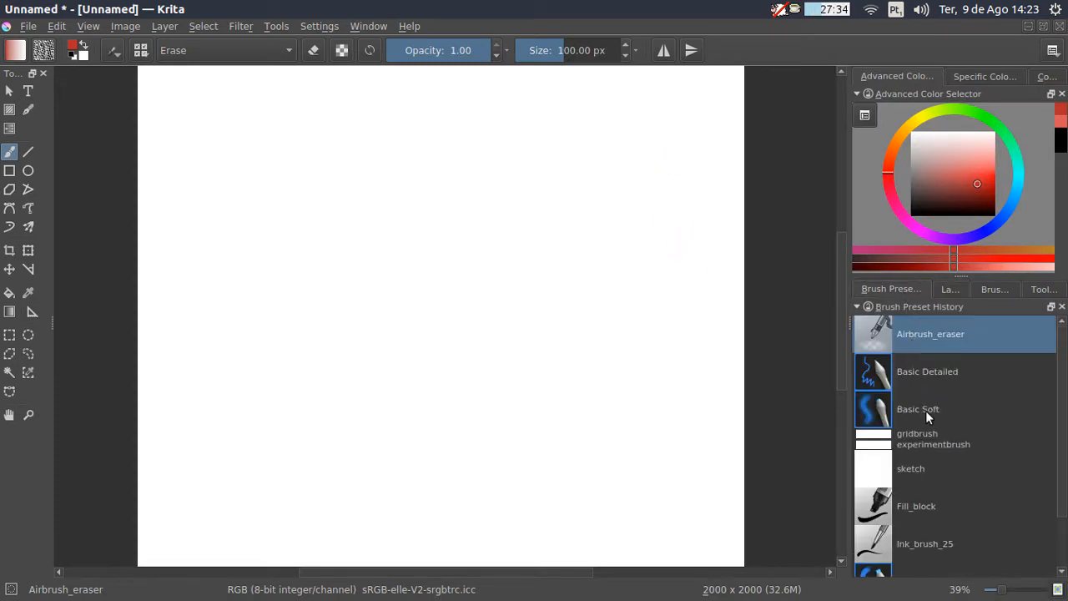
{"action": "left_click", "coordinate": [927, 506]}
{"action": "mouse_move", "coordinate": [663, 304]}
{"action": "left_mouse_down"}
{"action": "mouse_move", "coordinate": [406, 258]}
{"action": "mouse_move", "coordinate": [530, 315]}
{"action": "left_mouse_up"}
{"action": "left_click_drag", "start_coordinate": [600, 324], "coordinate": [651, 368]}
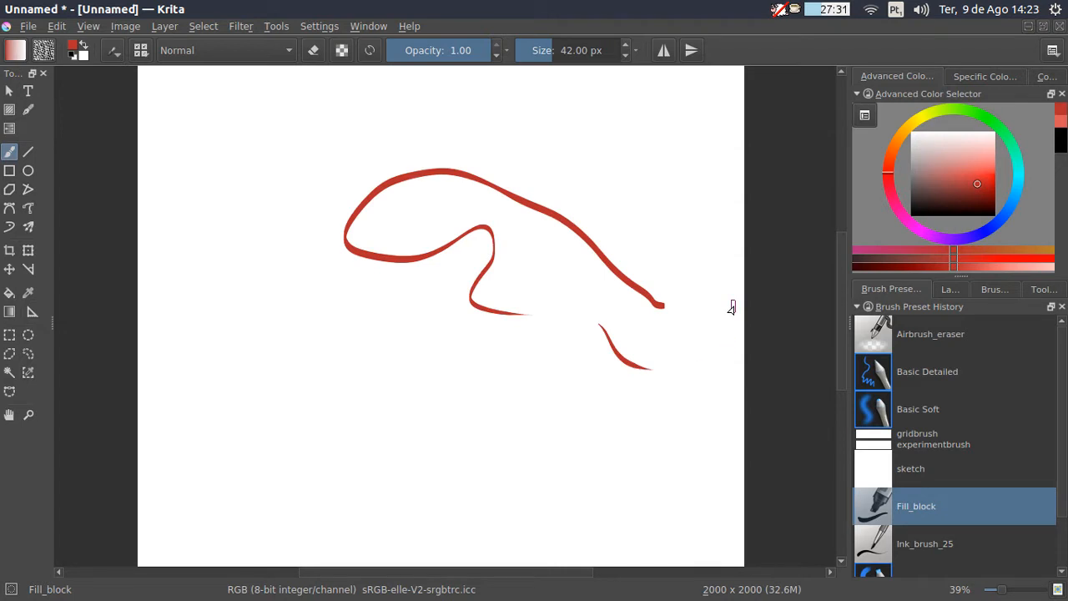
Fill the brush editor's scratchpad with red test strokes and set the Fill_block diameter to 41.90 px
{"action": "left_click", "coordinate": [114, 51]}
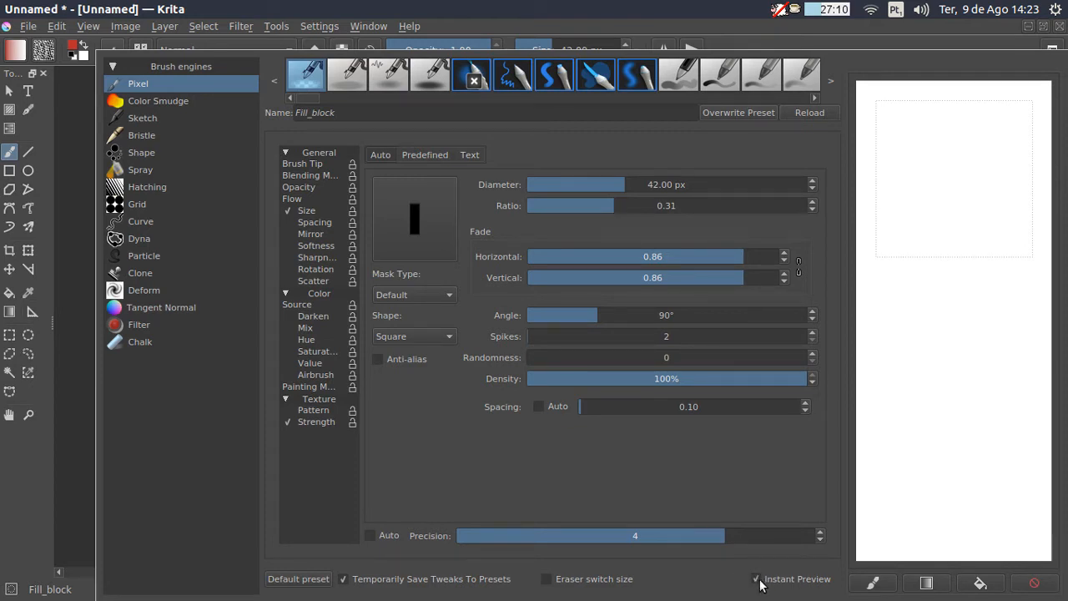
{"action": "mouse_move", "coordinate": [944, 444]}
{"action": "left_mouse_down"}
{"action": "mouse_move", "coordinate": [905, 275]}
{"action": "mouse_move", "coordinate": [1025, 366]}
{"action": "left_mouse_up"}
{"action": "mouse_move", "coordinate": [984, 416]}
{"action": "left_mouse_down"}
{"action": "mouse_move", "coordinate": [935, 481]}
{"action": "mouse_move", "coordinate": [972, 457]}
{"action": "mouse_move", "coordinate": [891, 360]}
{"action": "mouse_move", "coordinate": [872, 530]}
{"action": "left_mouse_up"}
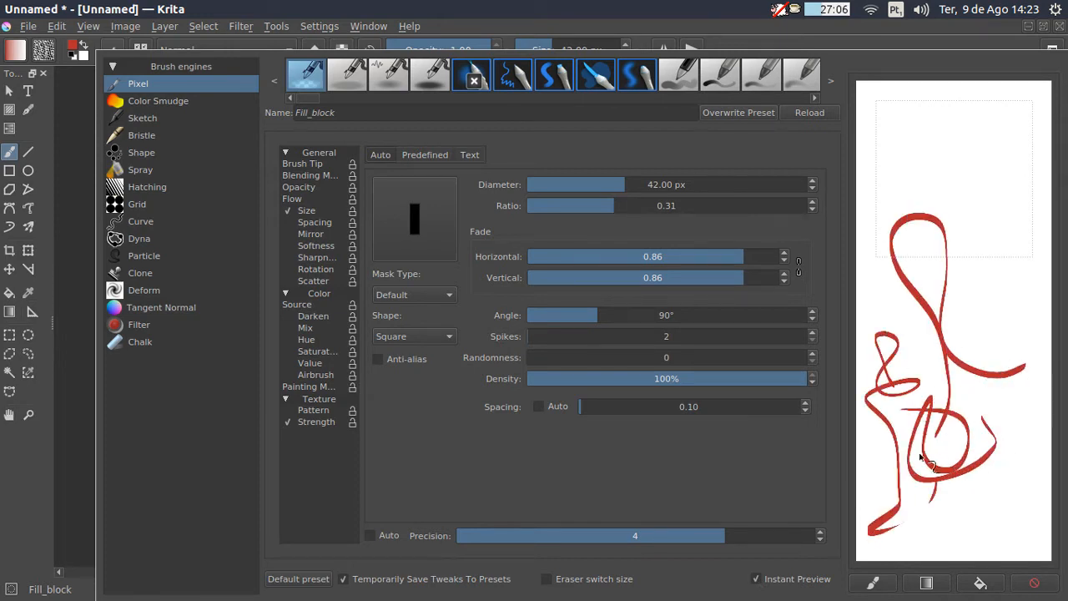
{"action": "mouse_move", "coordinate": [887, 279]}
{"action": "left_mouse_down"}
{"action": "mouse_move", "coordinate": [977, 329]}
{"action": "mouse_move", "coordinate": [972, 301]}
{"action": "mouse_move", "coordinate": [1033, 381]}
{"action": "left_mouse_up"}
{"action": "mouse_move", "coordinate": [1016, 322]}
{"action": "left_mouse_down"}
{"action": "mouse_move", "coordinate": [1040, 520]}
{"action": "mouse_move", "coordinate": [979, 424]}
{"action": "left_mouse_up"}
{"action": "left_click_drag", "start_coordinate": [641, 185], "coordinate": [616, 185]}
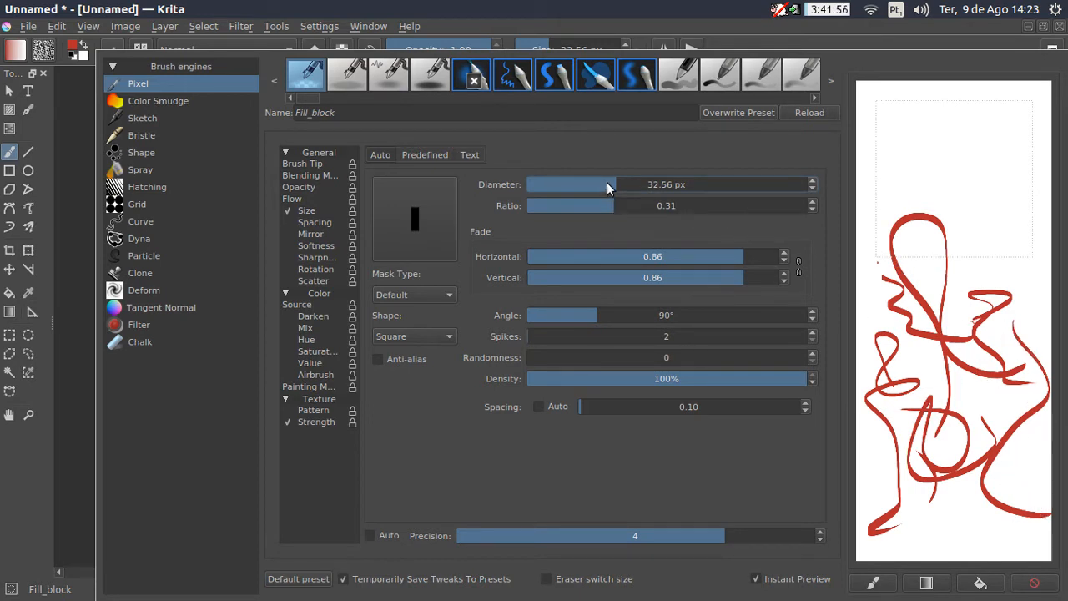
{"action": "left_click_drag", "start_coordinate": [607, 182], "coordinate": [624, 185]}
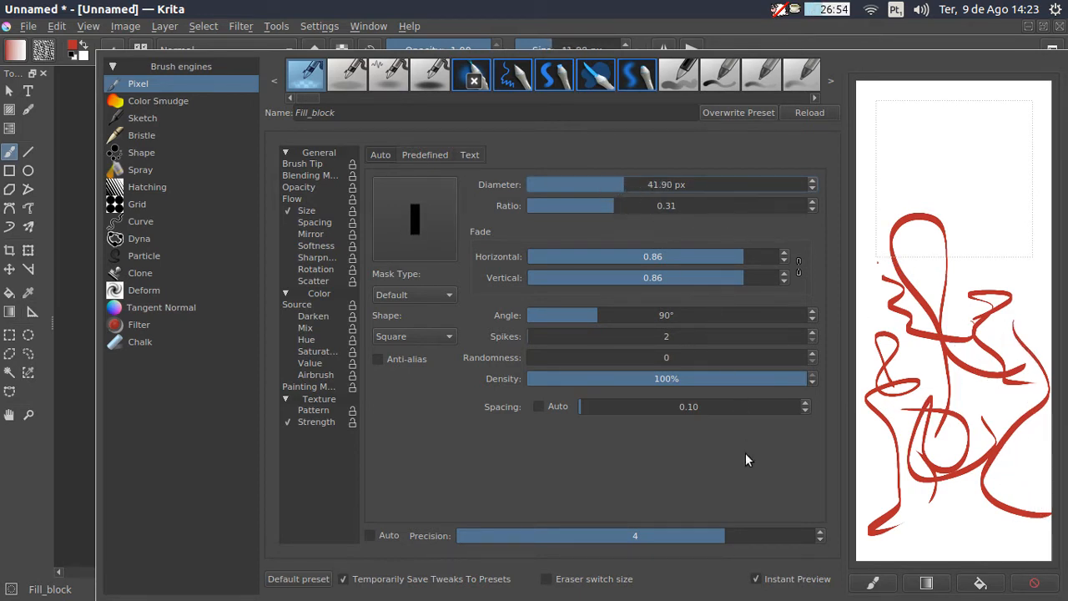
Turn off Instant Preview for Fill_block and paint a broad winding stroke across the canvas
{"action": "left_click", "coordinate": [769, 576]}
{"action": "left_click", "coordinate": [645, 23]}
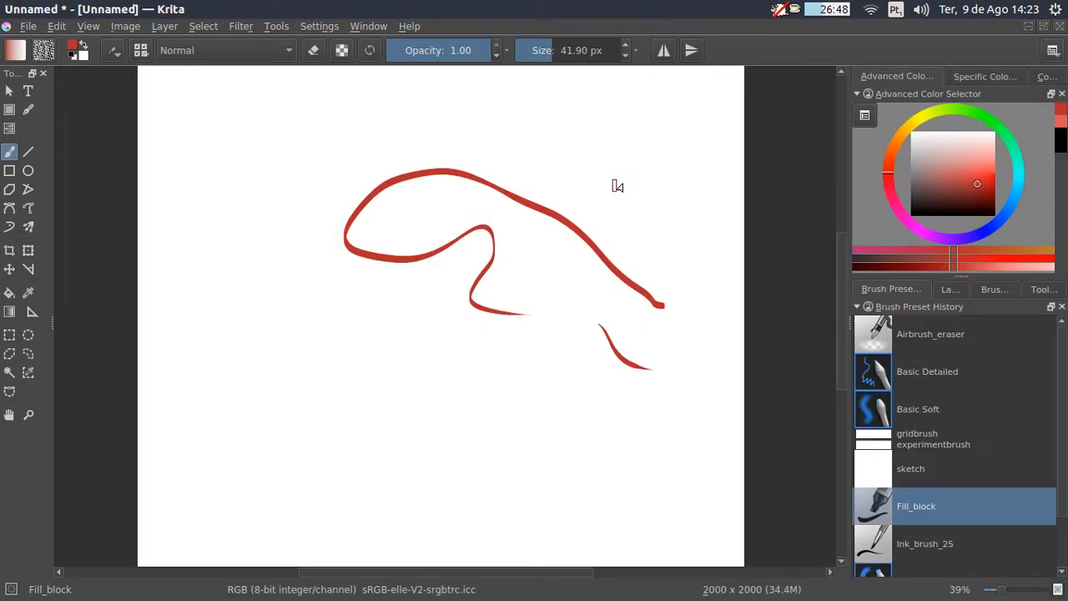
{"action": "mouse_move", "coordinate": [624, 179]}
{"action": "left_mouse_down"}
{"action": "mouse_move", "coordinate": [359, 266]}
{"action": "mouse_move", "coordinate": [480, 472]}
{"action": "mouse_move", "coordinate": [612, 387]}
{"action": "left_mouse_up"}
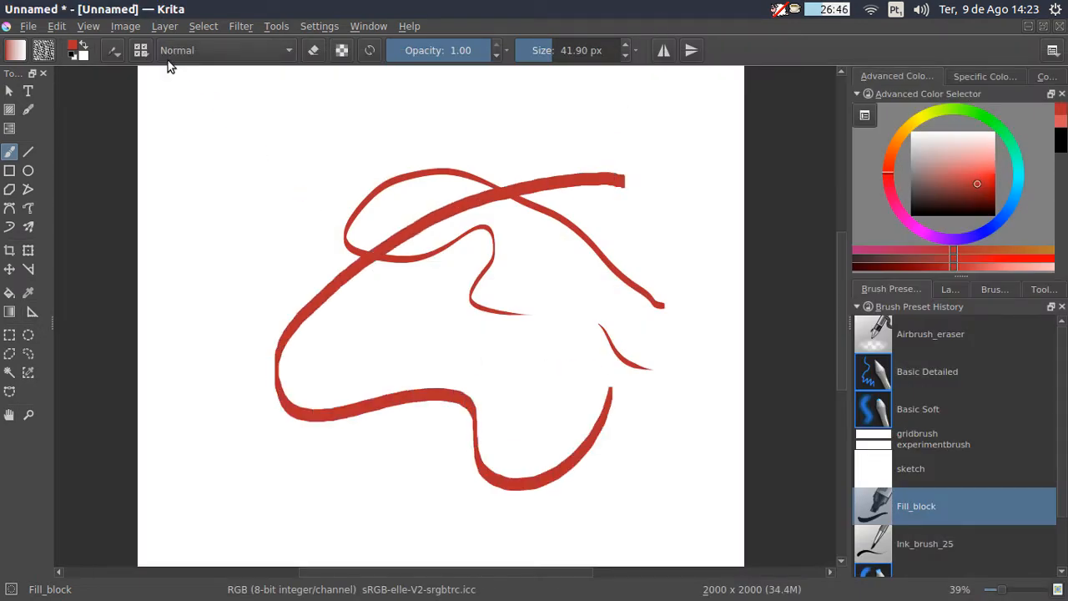
Turn Instant Preview back on and paint several more winding strokes over the existing ones
{"action": "left_click", "coordinate": [114, 51]}
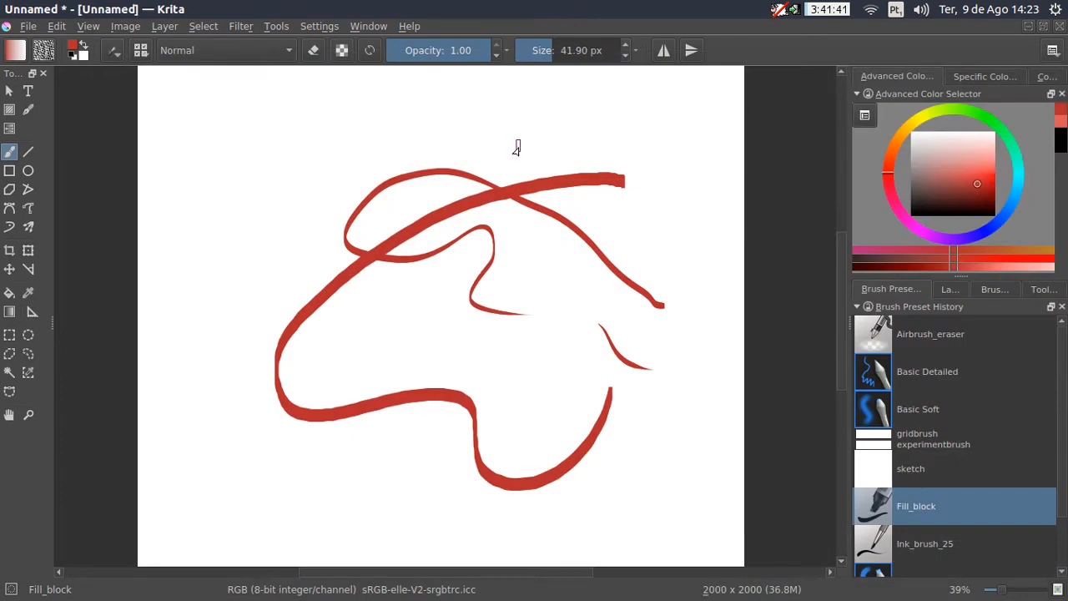
{"action": "mouse_move", "coordinate": [515, 142]}
{"action": "left_mouse_down"}
{"action": "mouse_move", "coordinate": [389, 262]}
{"action": "mouse_move", "coordinate": [518, 431]}
{"action": "mouse_move", "coordinate": [512, 375]}
{"action": "mouse_move", "coordinate": [551, 334]}
{"action": "mouse_move", "coordinate": [643, 376]}
{"action": "mouse_move", "coordinate": [534, 213]}
{"action": "left_mouse_up"}
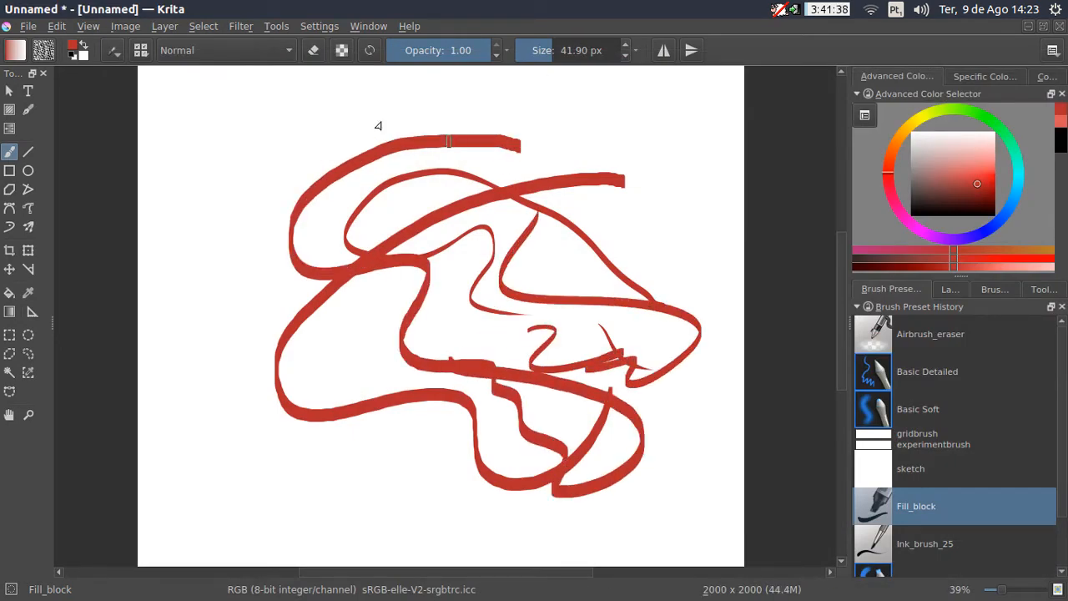
{"action": "mouse_move", "coordinate": [367, 121]}
{"action": "left_mouse_down"}
{"action": "mouse_move", "coordinate": [301, 131]}
{"action": "mouse_move", "coordinate": [353, 479]}
{"action": "mouse_move", "coordinate": [518, 434]}
{"action": "left_mouse_up"}
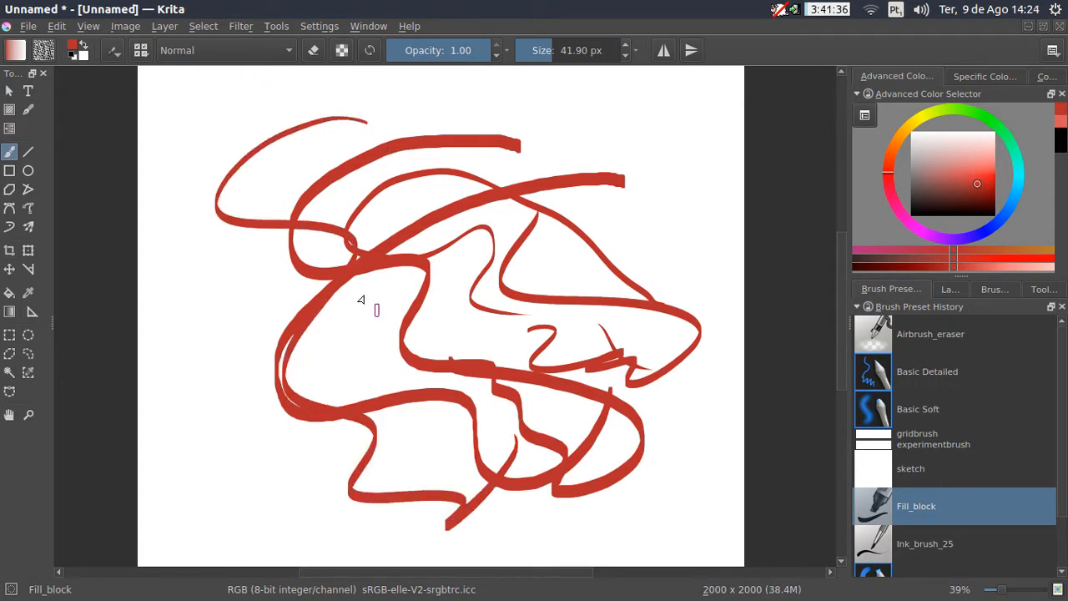
Turn off Temporarily Save Tweaks To Presets and try another Fill_block stroke on the canvas
{"action": "left_click", "coordinate": [114, 51]}
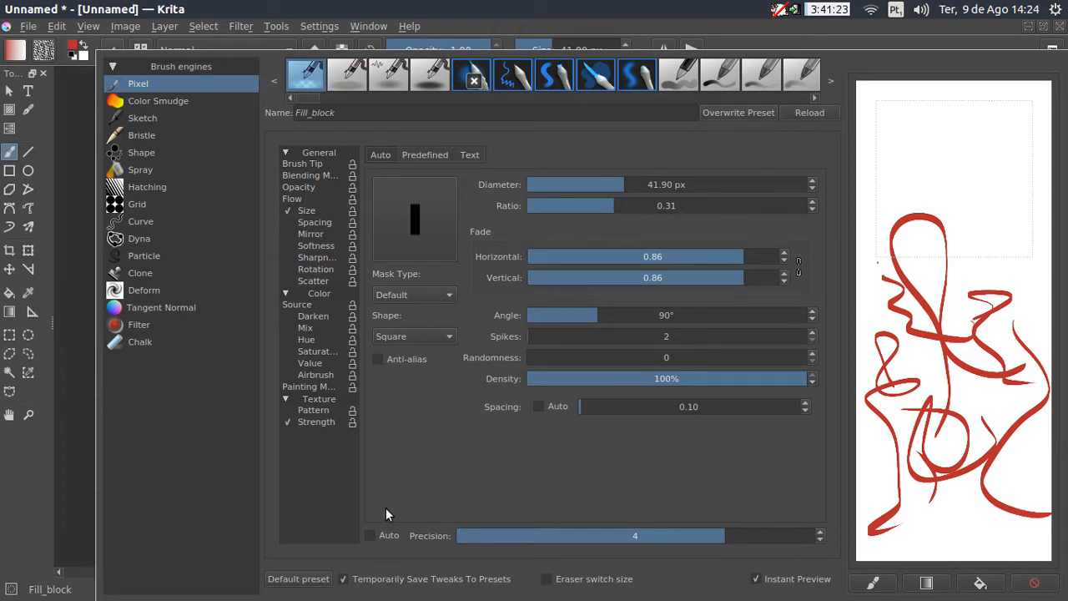
{"action": "left_click", "coordinate": [364, 578]}
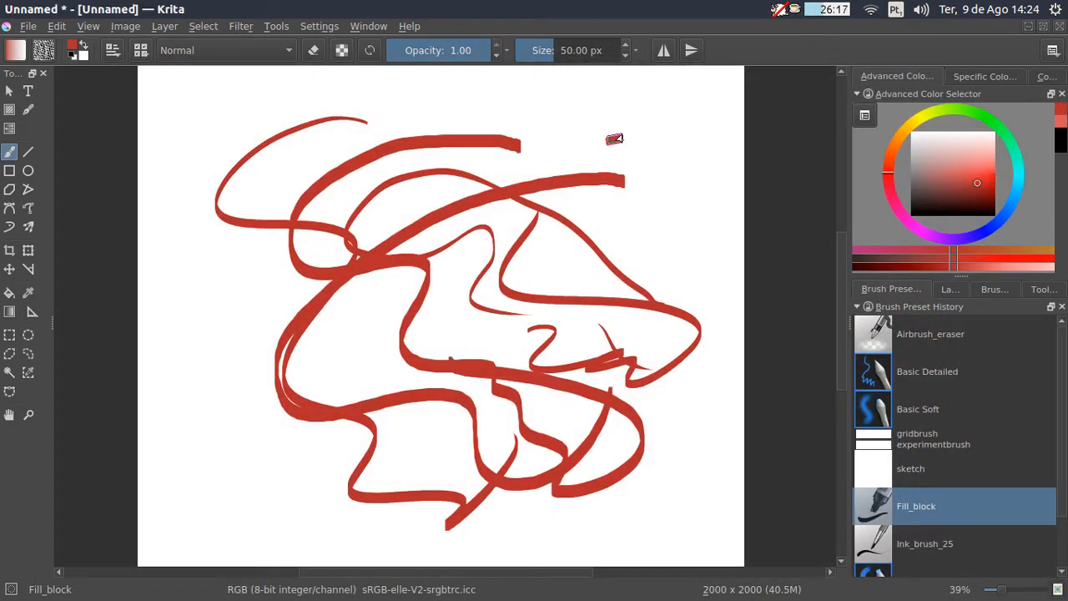
{"action": "mouse_move", "coordinate": [609, 141]}
{"action": "left_mouse_down"}
{"action": "mouse_move", "coordinate": [696, 246]}
{"action": "mouse_move", "coordinate": [651, 302]}
{"action": "left_mouse_up"}
Undo all the trial strokes until the canvas is blank
{"action": "key", "text": "ctrl+z"}
{"action": "key", "text": "ctrl+z"}
{"action": "key", "text": "ctrl+z"}
{"action": "key", "text": "ctrl+z"}
{"action": "key", "text": "ctrl+z"}
{"action": "key", "text": "ctrl+z"}
{"action": "key", "text": "ctrl+z"}
{"action": "key", "text": "ctrl+z"}
Paint a thin winding Fill_block stroke, set the brush size to 243.04 px, and paint thick strokes over it
{"action": "mouse_move", "coordinate": [623, 246]}
{"action": "left_mouse_down"}
{"action": "mouse_move", "coordinate": [374, 236]}
{"action": "mouse_move", "coordinate": [361, 350]}
{"action": "mouse_move", "coordinate": [546, 278]}
{"action": "mouse_move", "coordinate": [539, 390]}
{"action": "mouse_move", "coordinate": [587, 333]}
{"action": "mouse_move", "coordinate": [615, 357]}
{"action": "mouse_move", "coordinate": [635, 429]}
{"action": "mouse_move", "coordinate": [593, 497]}
{"action": "mouse_move", "coordinate": [558, 496]}
{"action": "left_mouse_up"}
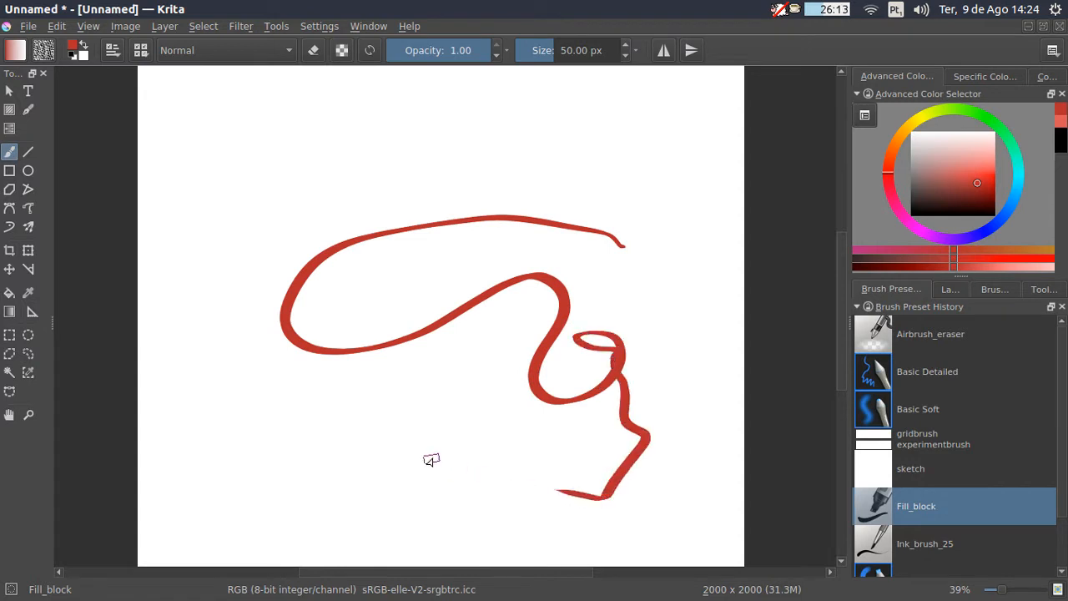
{"action": "left_click_drag", "start_coordinate": [551, 46], "coordinate": [579, 50]}
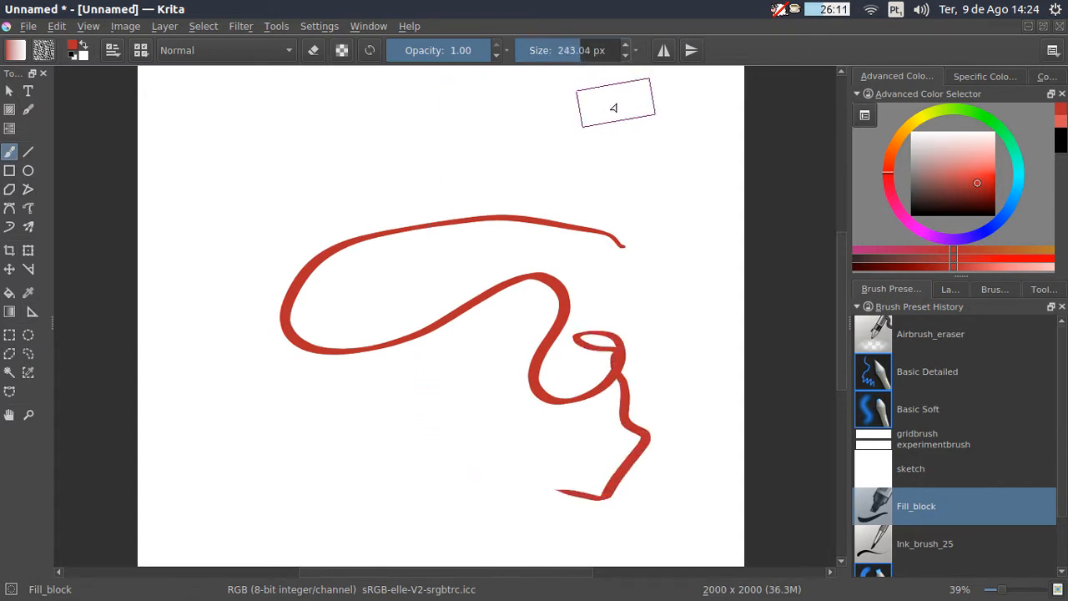
{"action": "mouse_move", "coordinate": [614, 107]}
{"action": "left_mouse_down"}
{"action": "mouse_move", "coordinate": [420, 130]}
{"action": "mouse_move", "coordinate": [258, 258]}
{"action": "mouse_move", "coordinate": [451, 440]}
{"action": "mouse_move", "coordinate": [472, 413]}
{"action": "left_mouse_up"}
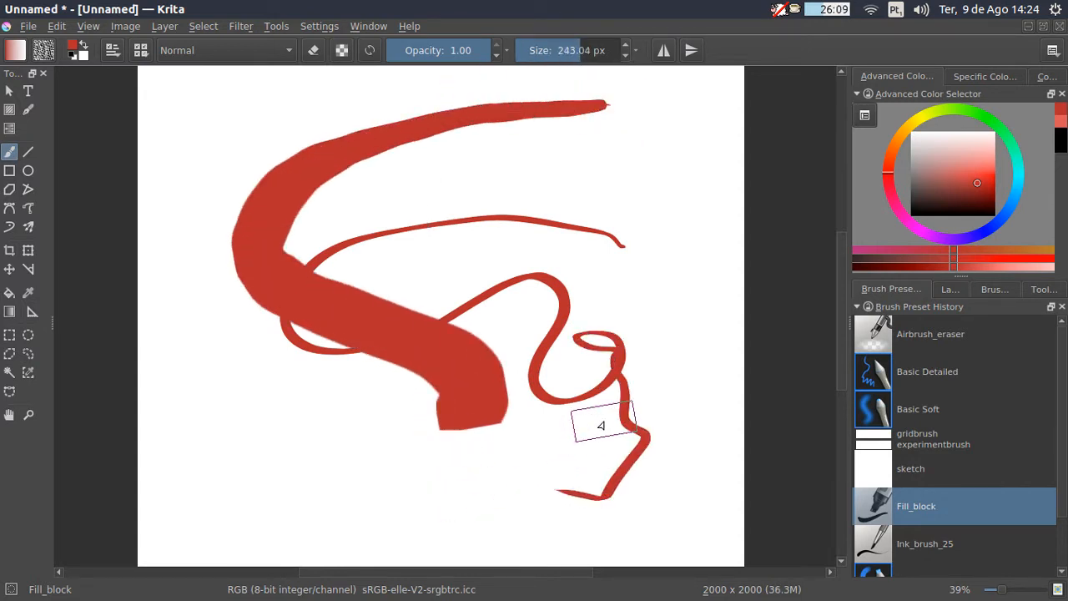
{"action": "left_click_drag", "start_coordinate": [601, 426], "coordinate": [641, 424]}
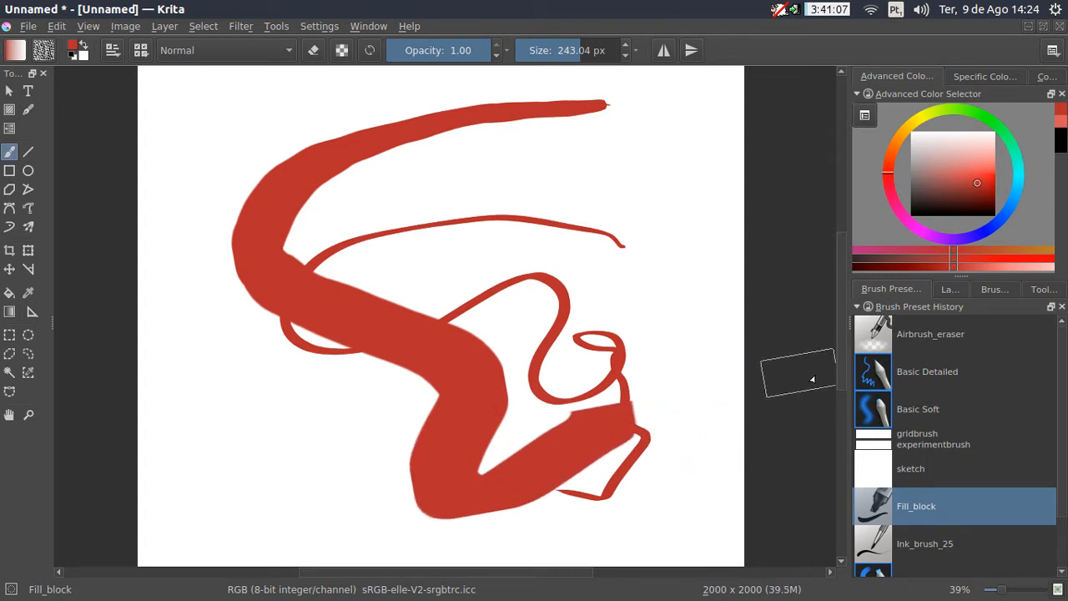
Paint a soft scribble with the Basic Soft preset and a short curved stroke with Fill_block reselected
{"action": "left_click", "coordinate": [918, 409]}
{"action": "mouse_move", "coordinate": [643, 179]}
{"action": "left_mouse_down"}
{"action": "mouse_move", "coordinate": [538, 178]}
{"action": "mouse_move", "coordinate": [652, 172]}
{"action": "mouse_move", "coordinate": [576, 199]}
{"action": "mouse_move", "coordinate": [611, 202]}
{"action": "mouse_move", "coordinate": [636, 227]}
{"action": "left_mouse_up"}
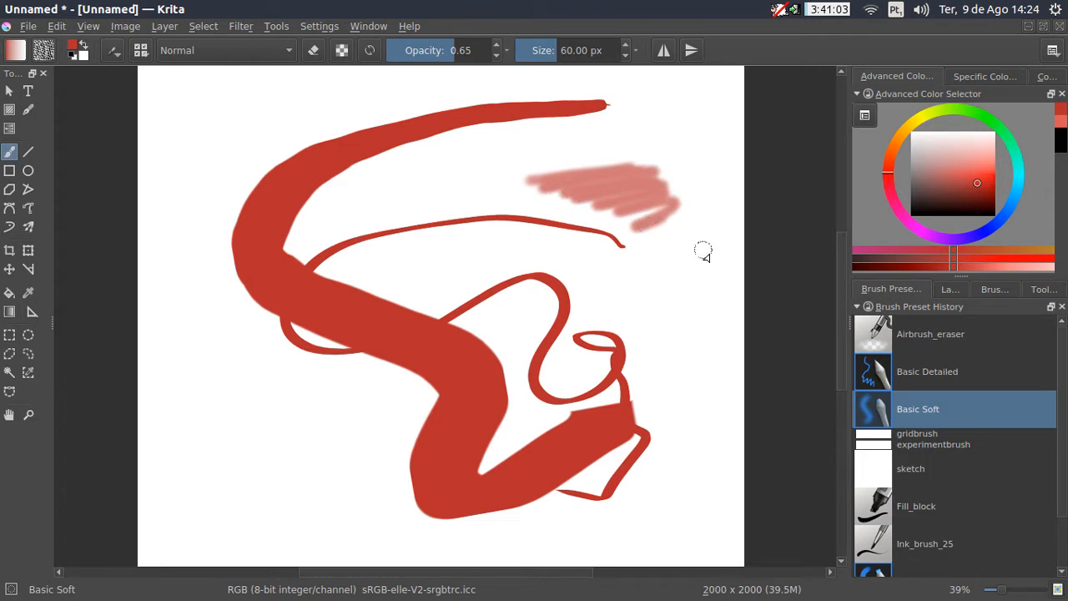
{"action": "left_click", "coordinate": [885, 515]}
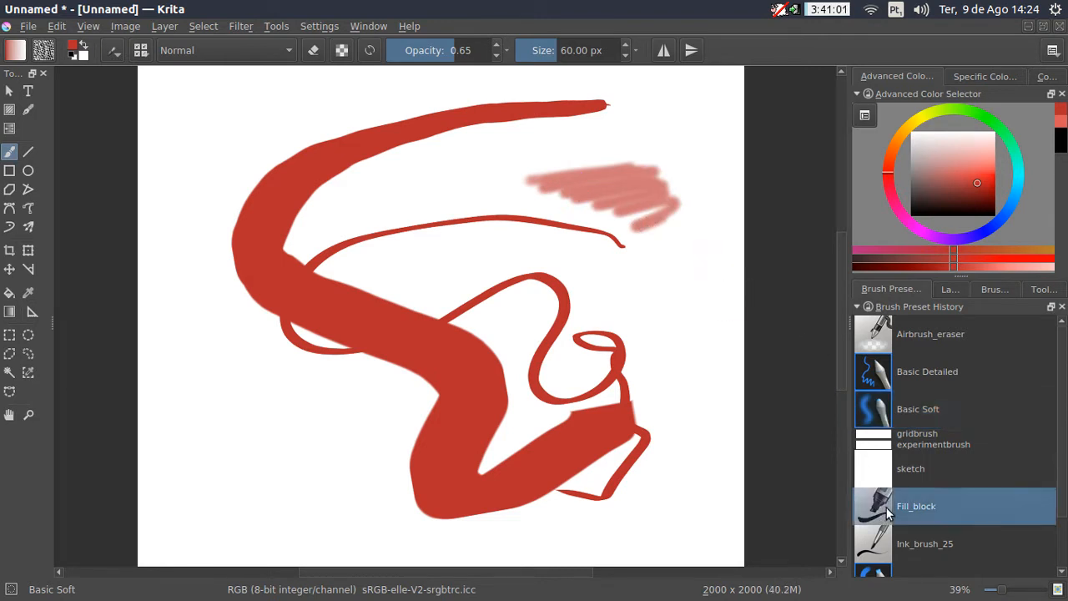
{"action": "mouse_move", "coordinate": [635, 278]}
{"action": "left_mouse_down"}
{"action": "mouse_move", "coordinate": [647, 334]}
{"action": "mouse_move", "coordinate": [681, 359]}
{"action": "left_mouse_up"}
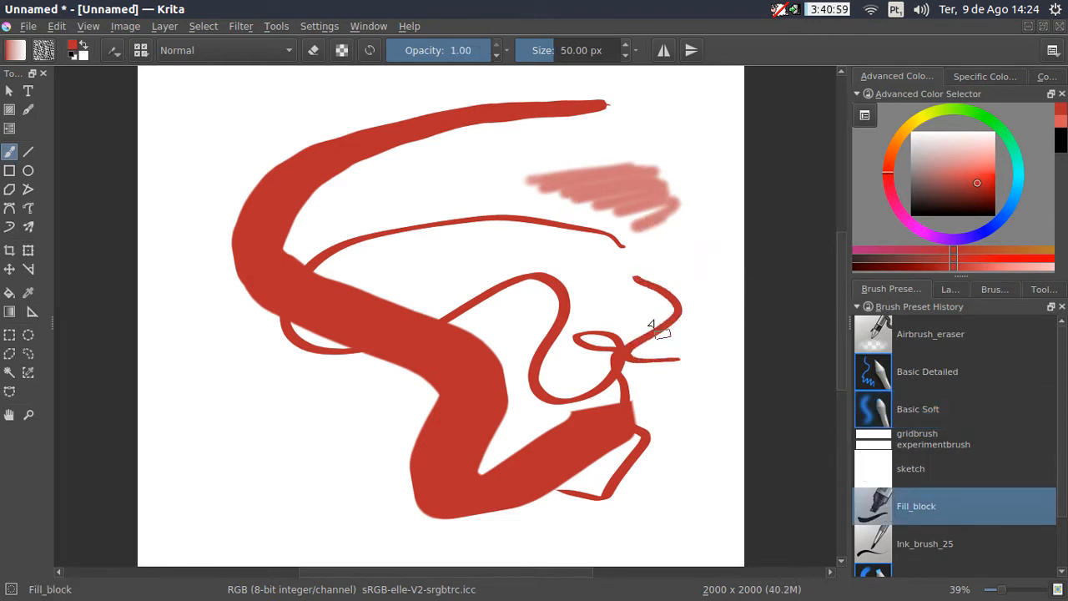
Set the brush size to 320.30 px, paint a thick band across the strokes, and clear the layer
{"action": "left_click", "coordinate": [578, 49]}
{"action": "left_click_drag", "start_coordinate": [689, 242], "coordinate": [650, 312]}
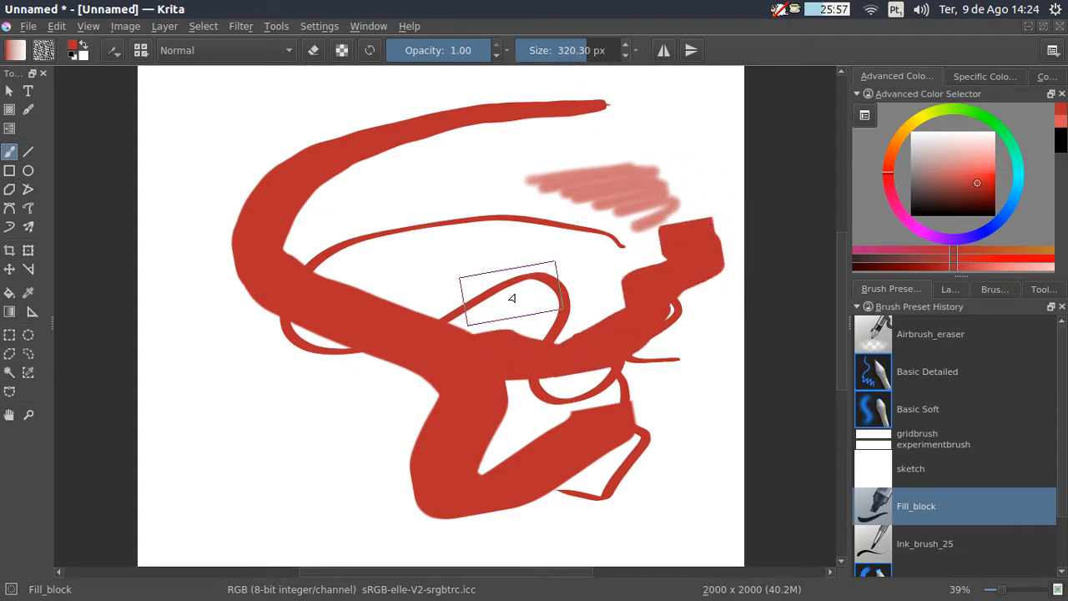
{"action": "key", "text": "Delete"}
Resize the brush to 270.95 px, make a test mark on the canvas, and clear the layer again
{"action": "mouse_move", "coordinate": [559, 292]}
{"action": "left_mouse_down", "text": "shift"}
{"action": "mouse_move", "coordinate": [406, 302]}
{"action": "mouse_move", "coordinate": [477, 417]}
{"action": "mouse_move", "coordinate": [501, 422]}
{"action": "left_mouse_up", "text": "shift"}
{"action": "left_click", "coordinate": [541, 422]}
{"action": "key", "text": "Delete"}
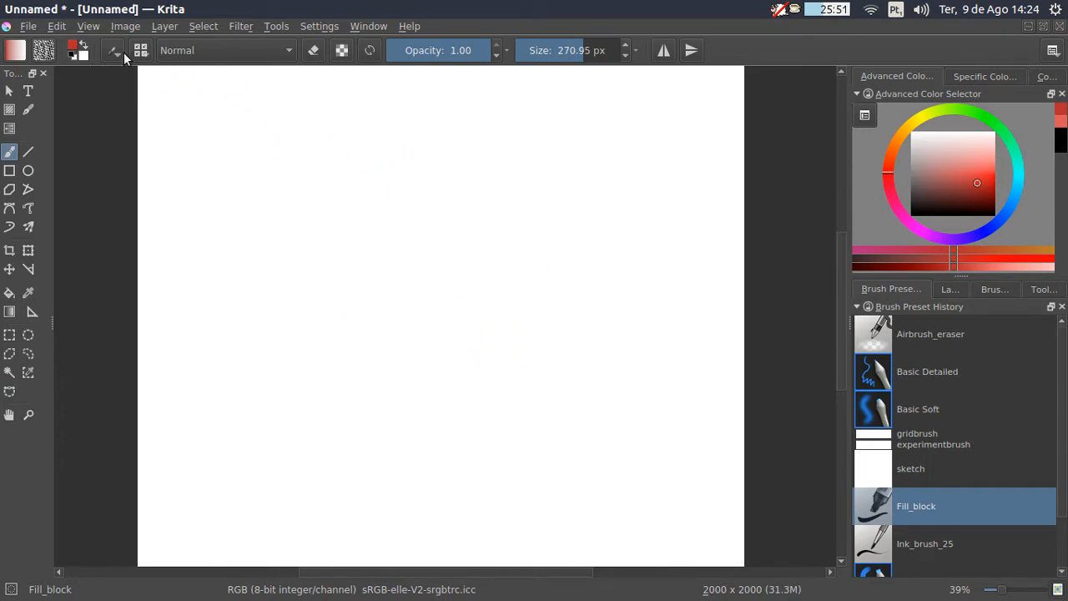
Check the Fill_block settings in the brush editor and stamp one red block on the blank canvas
{"action": "left_click", "coordinate": [139, 51]}
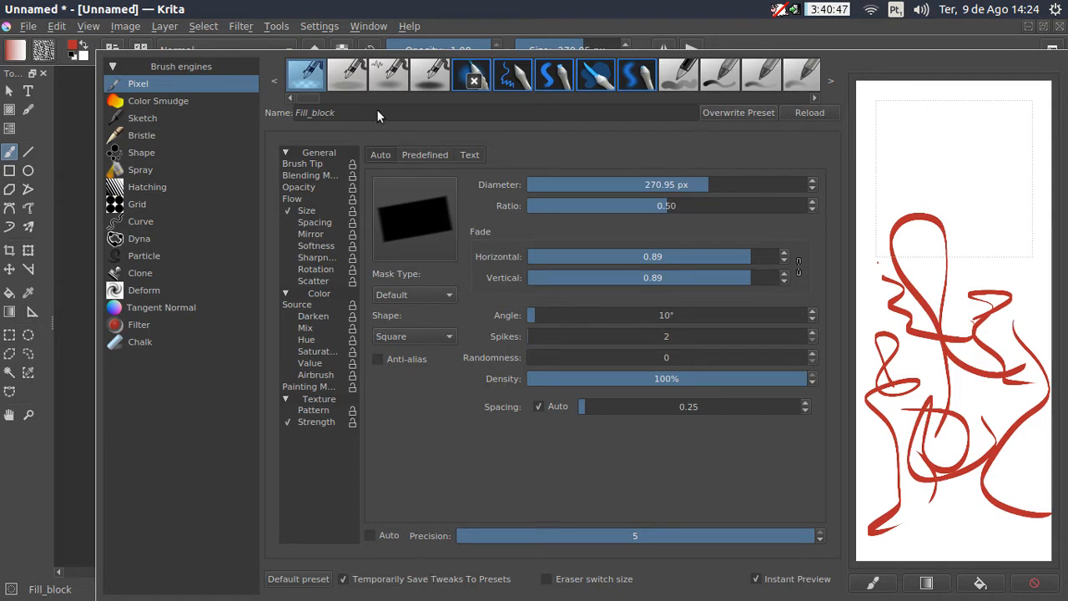
{"action": "left_click", "coordinate": [495, 13]}
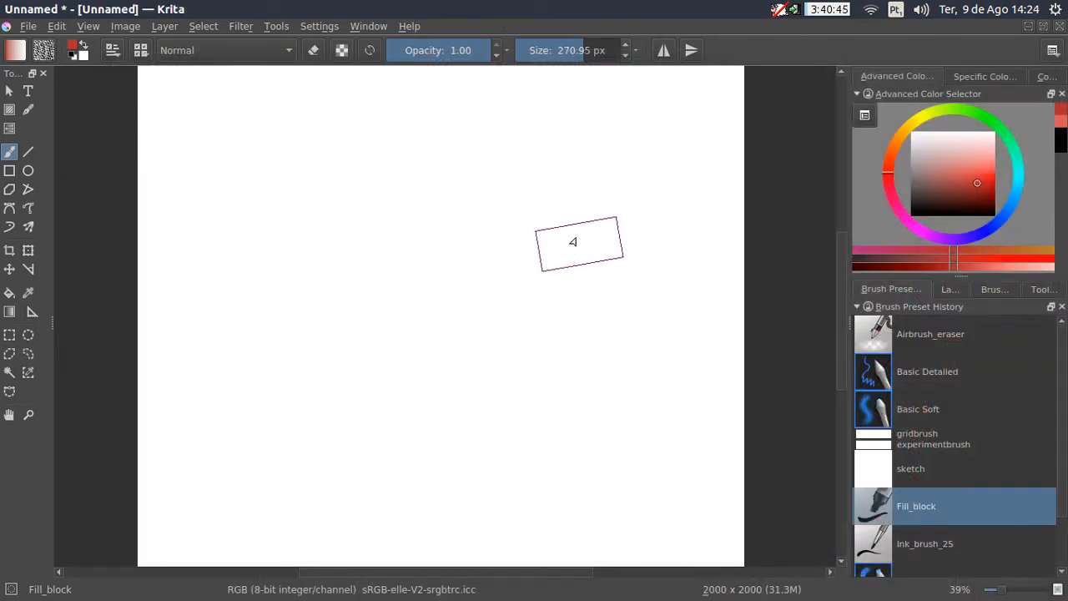
{"action": "left_click", "coordinate": [548, 238]}
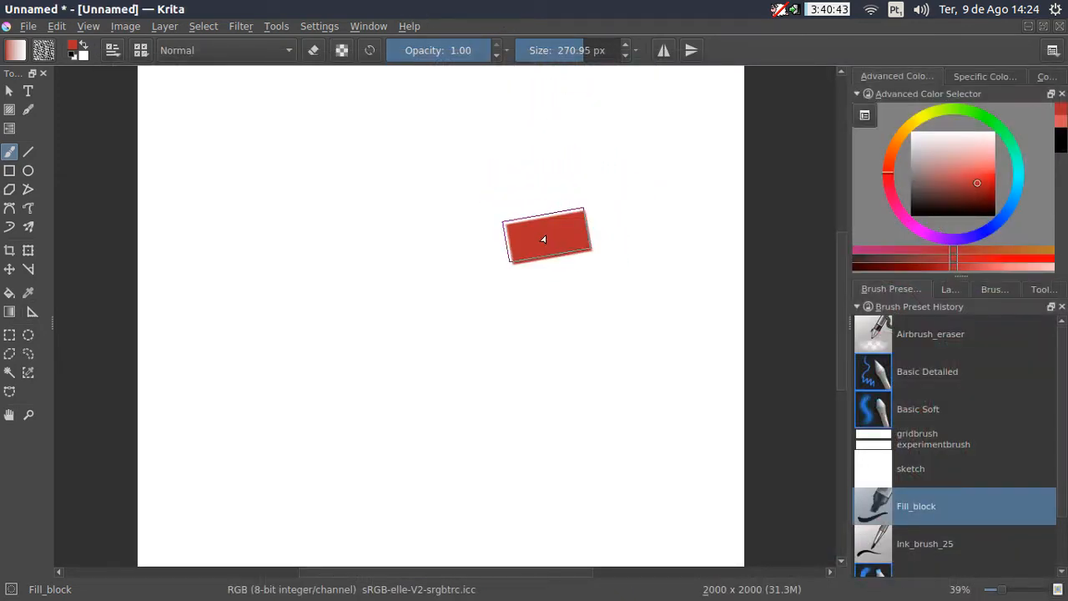
Set the Fill_block brush to 351.27 px and 0.40 opacity, and paint overlapping translucent strokes beside the red block
{"action": "left_click_drag", "start_coordinate": [433, 258], "coordinate": [459, 258], "text": "shift"}
{"action": "key", "text": "i"}
{"action": "key", "text": "i"}
{"action": "key", "text": "i"}
{"action": "key", "text": "i"}
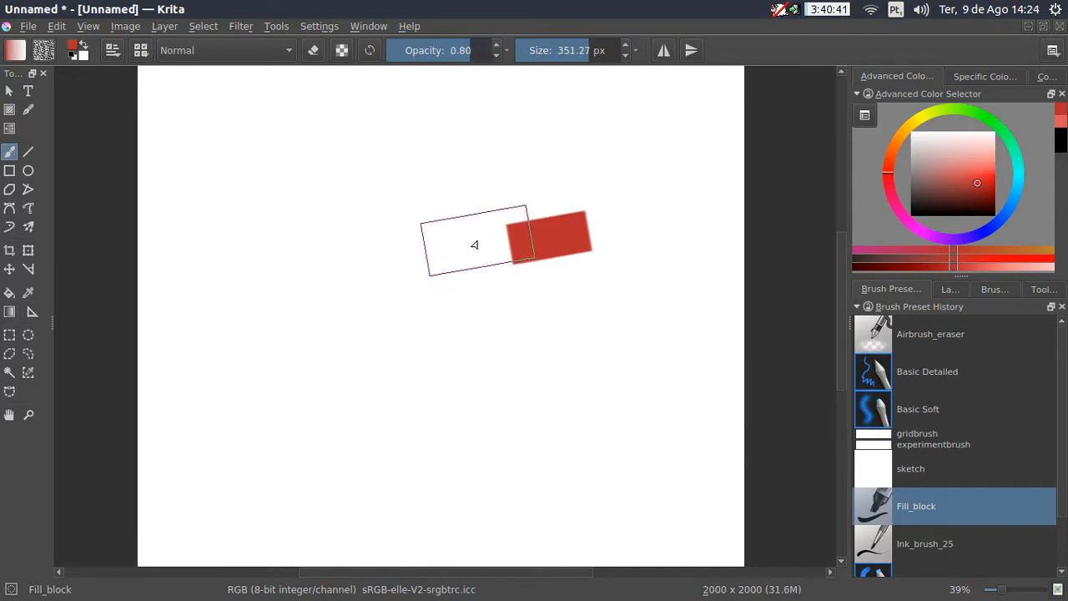
{"action": "key", "text": "i"}
{"action": "key", "text": "i"}
{"action": "mouse_move", "coordinate": [417, 205]}
{"action": "left_mouse_down"}
{"action": "mouse_move", "coordinate": [378, 282]}
{"action": "mouse_move", "coordinate": [405, 384]}
{"action": "left_mouse_up"}
{"action": "mouse_move", "coordinate": [428, 422]}
{"action": "left_mouse_down"}
{"action": "mouse_move", "coordinate": [518, 384]}
{"action": "mouse_move", "coordinate": [589, 415]}
{"action": "mouse_move", "coordinate": [616, 382]}
{"action": "mouse_move", "coordinate": [674, 431]}
{"action": "mouse_move", "coordinate": [628, 435]}
{"action": "mouse_move", "coordinate": [551, 378]}
{"action": "mouse_move", "coordinate": [507, 365]}
{"action": "mouse_move", "coordinate": [429, 386]}
{"action": "mouse_move", "coordinate": [421, 351]}
{"action": "mouse_move", "coordinate": [434, 313]}
{"action": "mouse_move", "coordinate": [393, 251]}
{"action": "mouse_move", "coordinate": [420, 215]}
{"action": "mouse_move", "coordinate": [503, 232]}
{"action": "mouse_move", "coordinate": [528, 314]}
{"action": "mouse_move", "coordinate": [478, 227]}
{"action": "mouse_move", "coordinate": [508, 193]}
{"action": "mouse_move", "coordinate": [420, 233]}
{"action": "mouse_move", "coordinate": [421, 271]}
{"action": "mouse_move", "coordinate": [442, 300]}
{"action": "mouse_move", "coordinate": [442, 370]}
{"action": "mouse_move", "coordinate": [498, 361]}
{"action": "mouse_move", "coordinate": [551, 373]}
{"action": "mouse_move", "coordinate": [603, 414]}
{"action": "mouse_move", "coordinate": [685, 344]}
{"action": "mouse_move", "coordinate": [669, 344]}
{"action": "mouse_move", "coordinate": [631, 408]}
{"action": "mouse_move", "coordinate": [650, 432]}
{"action": "left_mouse_up"}
Paint a soft loop over the band's end with Basic Soft, and a broad translucent stroke across the canvas with Fill_block
{"action": "left_click", "coordinate": [886, 417]}
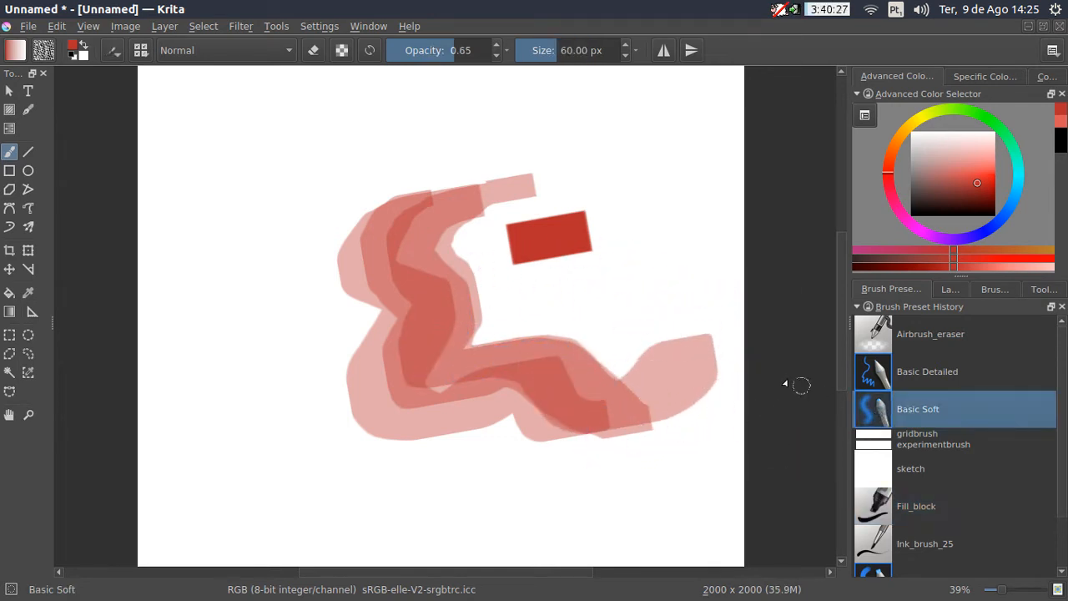
{"action": "mouse_move", "coordinate": [686, 345]}
{"action": "left_mouse_down"}
{"action": "mouse_move", "coordinate": [637, 357]}
{"action": "mouse_move", "coordinate": [648, 352]}
{"action": "mouse_move", "coordinate": [631, 370]}
{"action": "mouse_move", "coordinate": [652, 354]}
{"action": "mouse_move", "coordinate": [644, 376]}
{"action": "mouse_move", "coordinate": [627, 378]}
{"action": "mouse_move", "coordinate": [682, 338]}
{"action": "mouse_move", "coordinate": [661, 345]}
{"action": "mouse_move", "coordinate": [708, 342]}
{"action": "mouse_move", "coordinate": [695, 350]}
{"action": "mouse_move", "coordinate": [702, 339]}
{"action": "mouse_move", "coordinate": [716, 377]}
{"action": "mouse_move", "coordinate": [711, 337]}
{"action": "mouse_move", "coordinate": [715, 382]}
{"action": "mouse_move", "coordinate": [715, 359]}
{"action": "mouse_move", "coordinate": [698, 398]}
{"action": "mouse_move", "coordinate": [713, 377]}
{"action": "mouse_move", "coordinate": [682, 400]}
{"action": "mouse_move", "coordinate": [701, 403]}
{"action": "mouse_move", "coordinate": [652, 420]}
{"action": "mouse_move", "coordinate": [699, 374]}
{"action": "mouse_move", "coordinate": [684, 412]}
{"action": "mouse_move", "coordinate": [698, 358]}
{"action": "mouse_move", "coordinate": [697, 398]}
{"action": "mouse_move", "coordinate": [691, 351]}
{"action": "mouse_move", "coordinate": [643, 384]}
{"action": "mouse_move", "coordinate": [681, 341]}
{"action": "mouse_move", "coordinate": [652, 358]}
{"action": "mouse_move", "coordinate": [699, 373]}
{"action": "mouse_move", "coordinate": [657, 410]}
{"action": "mouse_move", "coordinate": [680, 370]}
{"action": "left_mouse_up"}
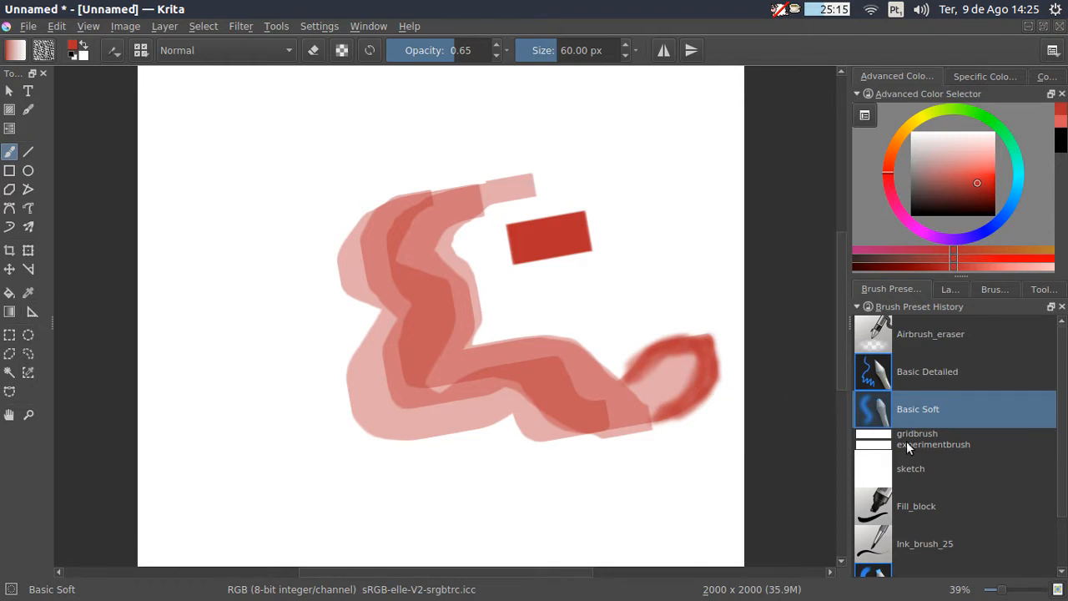
{"action": "left_click", "coordinate": [886, 512]}
{"action": "mouse_move", "coordinate": [638, 265]}
{"action": "left_mouse_down"}
{"action": "mouse_move", "coordinate": [597, 312]}
{"action": "mouse_move", "coordinate": [505, 281]}
{"action": "mouse_move", "coordinate": [457, 302]}
{"action": "mouse_move", "coordinate": [381, 296]}
{"action": "mouse_move", "coordinate": [320, 330]}
{"action": "mouse_move", "coordinate": [263, 389]}
{"action": "left_mouse_up"}
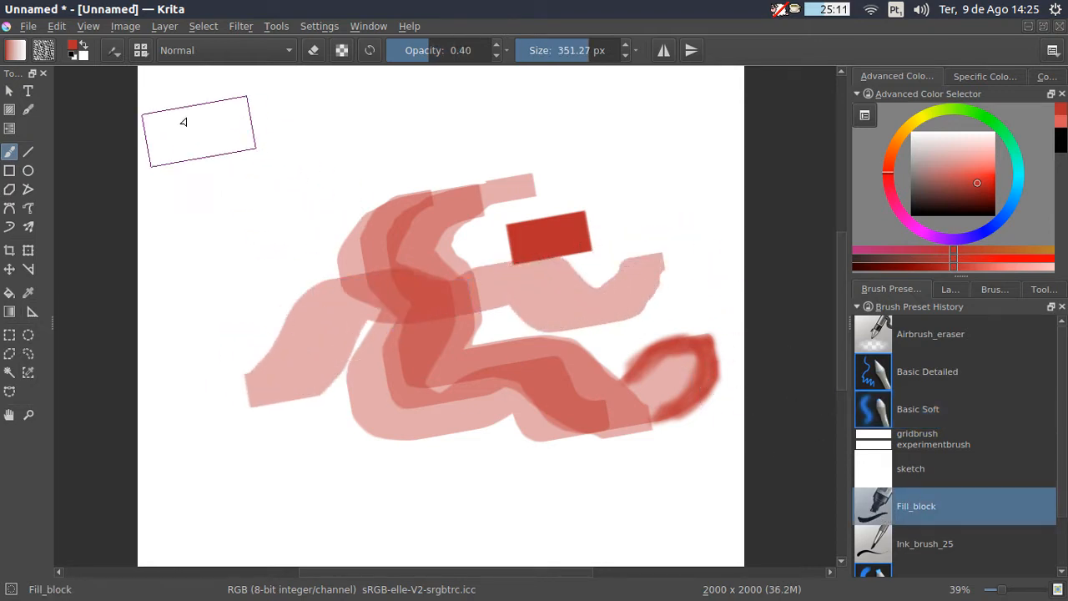
Test the tweaked Fill_block brush with a translucent stroke in the brush editor's scratchpad
{"action": "left_click", "coordinate": [114, 52]}
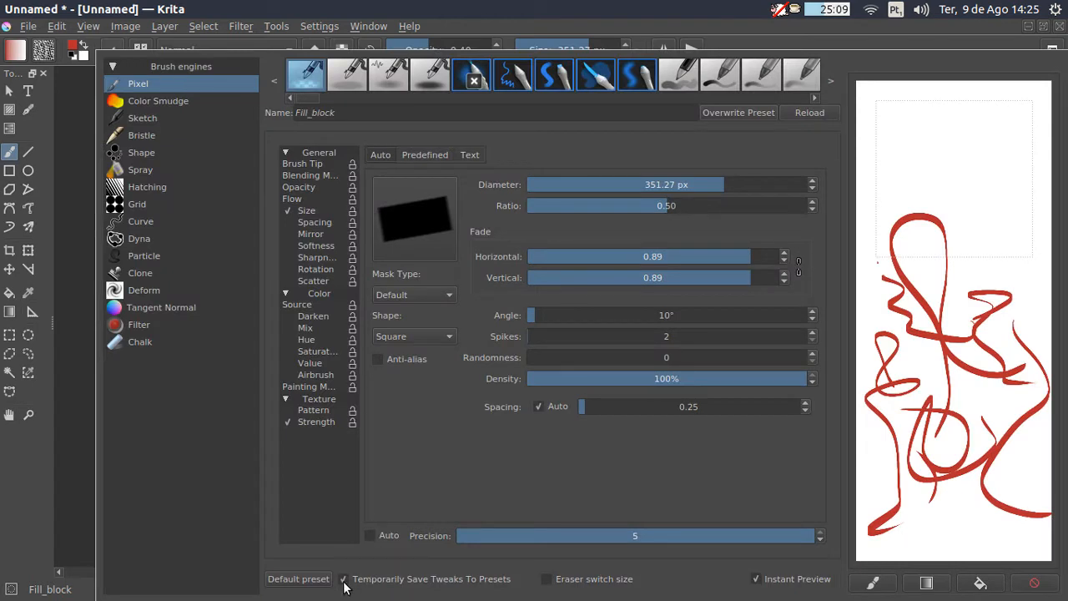
{"action": "left_click_drag", "start_coordinate": [917, 167], "coordinate": [985, 309]}
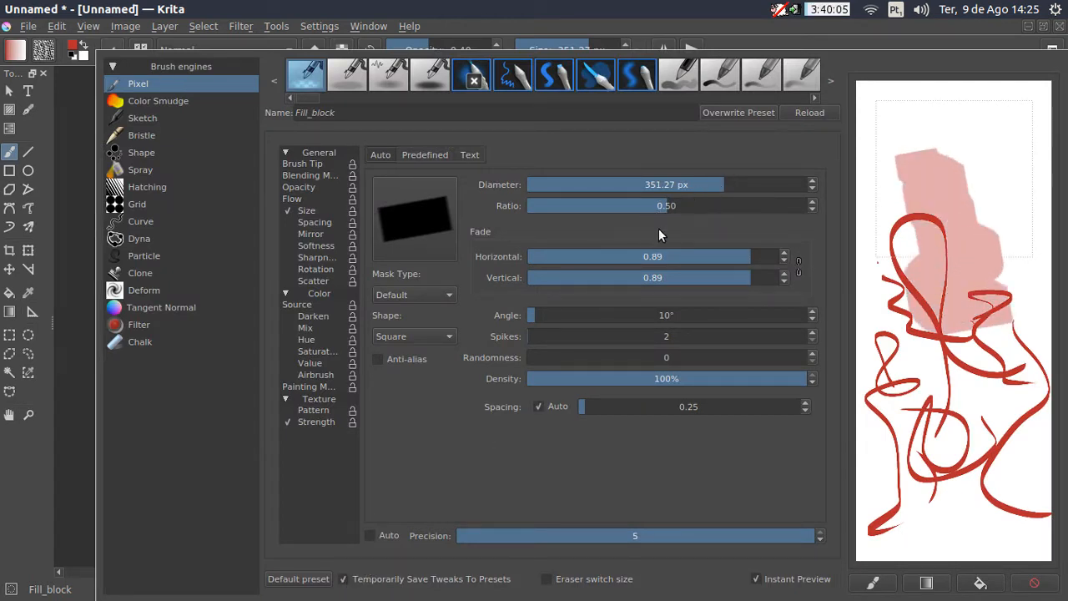
{"action": "left_click", "coordinate": [665, 24]}
Set Fill_block to 1.00 opacity and 33.79 px, paint test strokes in the scratchpad, and clear it
{"action": "left_click_drag", "start_coordinate": [450, 56], "coordinate": [501, 56]}
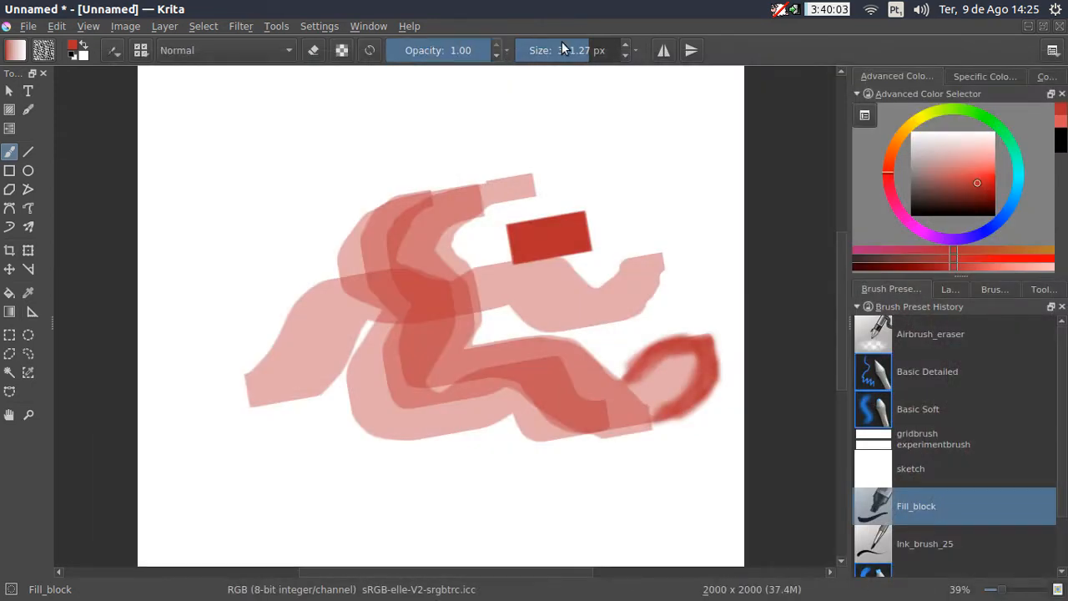
{"action": "left_click", "coordinate": [548, 55]}
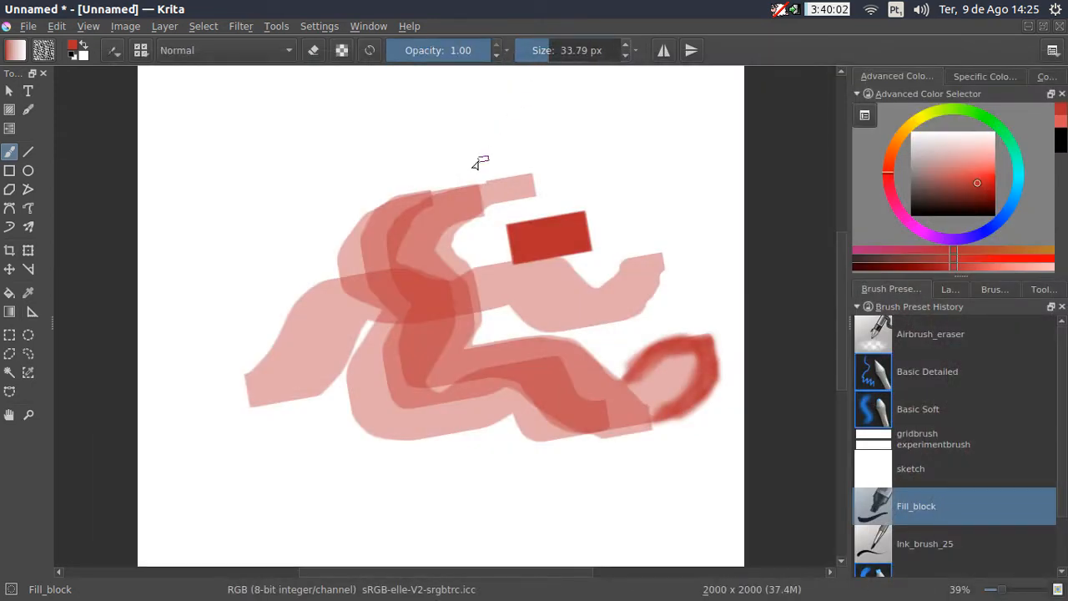
{"action": "left_click", "coordinate": [140, 50]}
{"action": "left_click", "coordinate": [114, 51]}
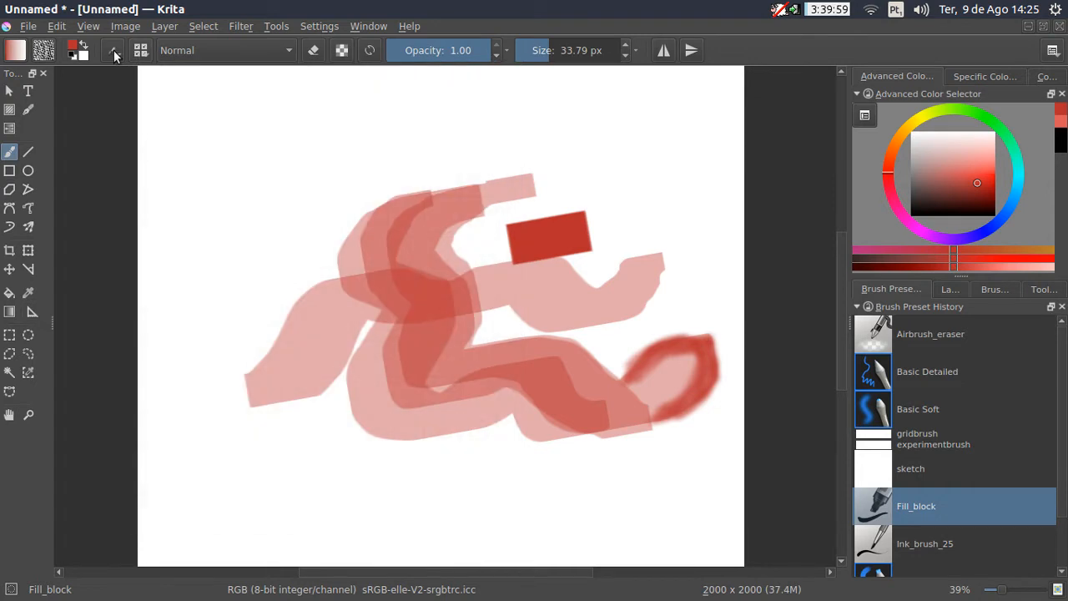
{"action": "left_click", "coordinate": [114, 52]}
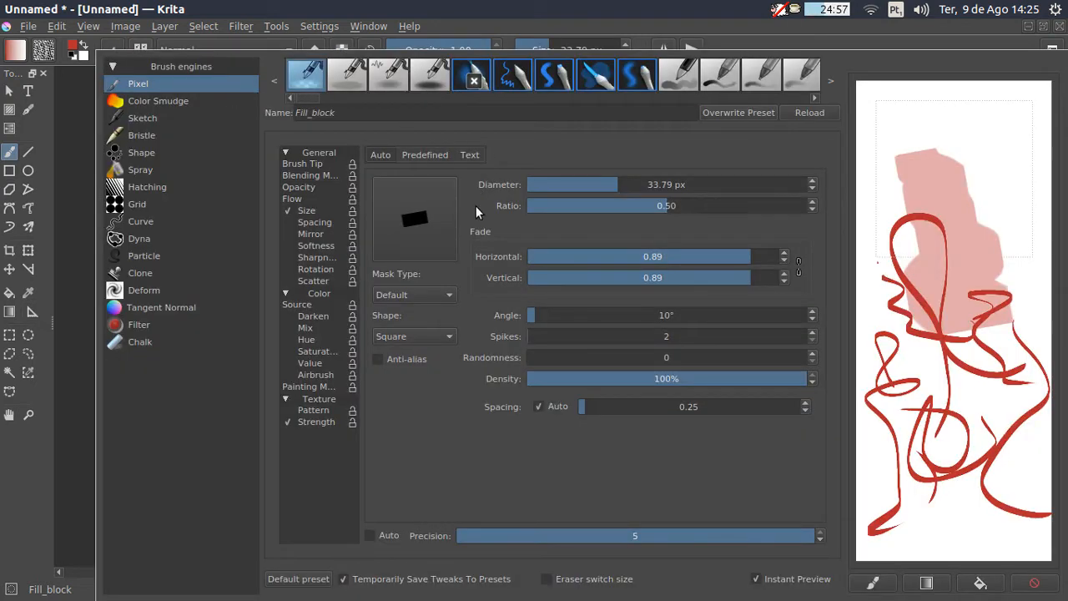
{"action": "mouse_move", "coordinate": [939, 227]}
{"action": "left_mouse_down"}
{"action": "mouse_move", "coordinate": [918, 200]}
{"action": "mouse_move", "coordinate": [931, 292]}
{"action": "mouse_move", "coordinate": [1010, 371]}
{"action": "mouse_move", "coordinate": [954, 269]}
{"action": "mouse_move", "coordinate": [952, 480]}
{"action": "mouse_move", "coordinate": [1039, 551]}
{"action": "left_mouse_up"}
{"action": "left_click", "coordinate": [1034, 583]}
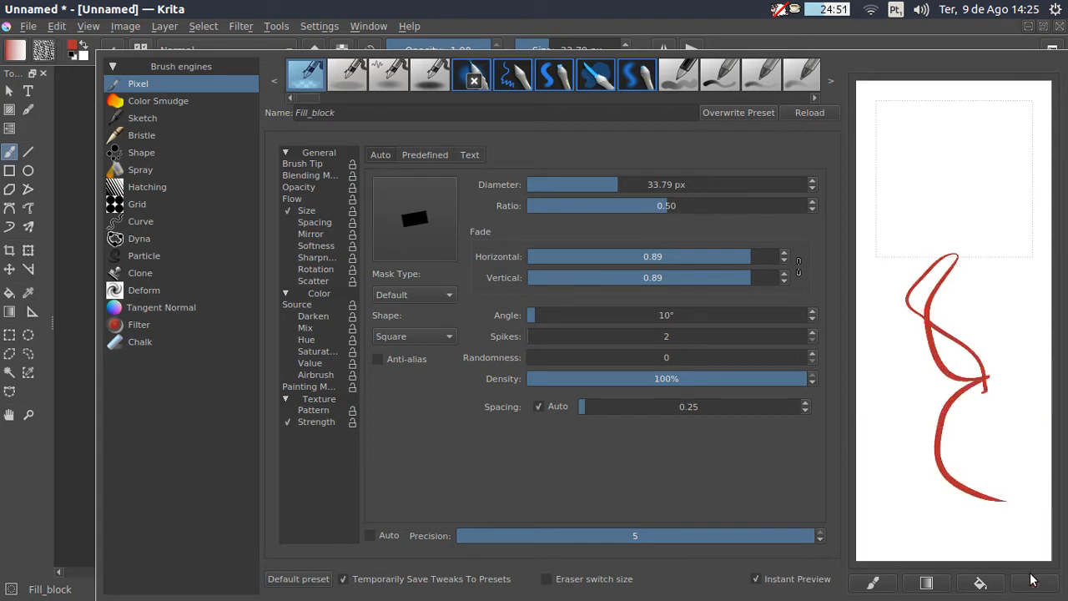
{"action": "left_click", "coordinate": [1032, 584]}
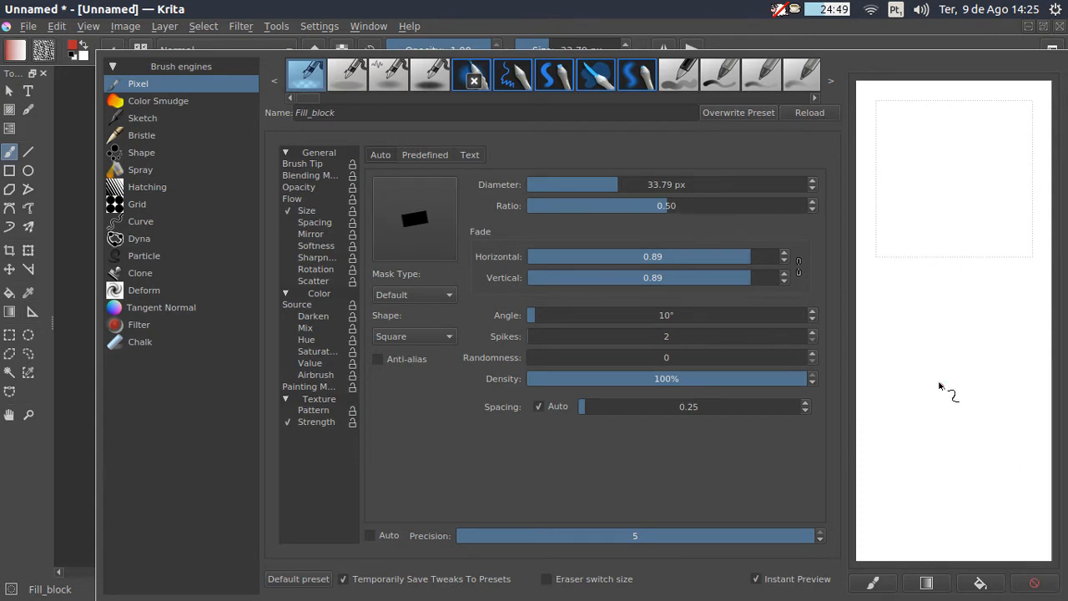
{"action": "mouse_move", "coordinate": [940, 385]}
{"action": "left_mouse_down"}
{"action": "mouse_move", "coordinate": [964, 441]}
{"action": "mouse_move", "coordinate": [1030, 513]}
{"action": "left_mouse_up"}
{"action": "left_click", "coordinate": [1034, 584]}
Enable Eraser switch size for the Fill_block preset and clear the layer
{"action": "left_click", "coordinate": [547, 579]}
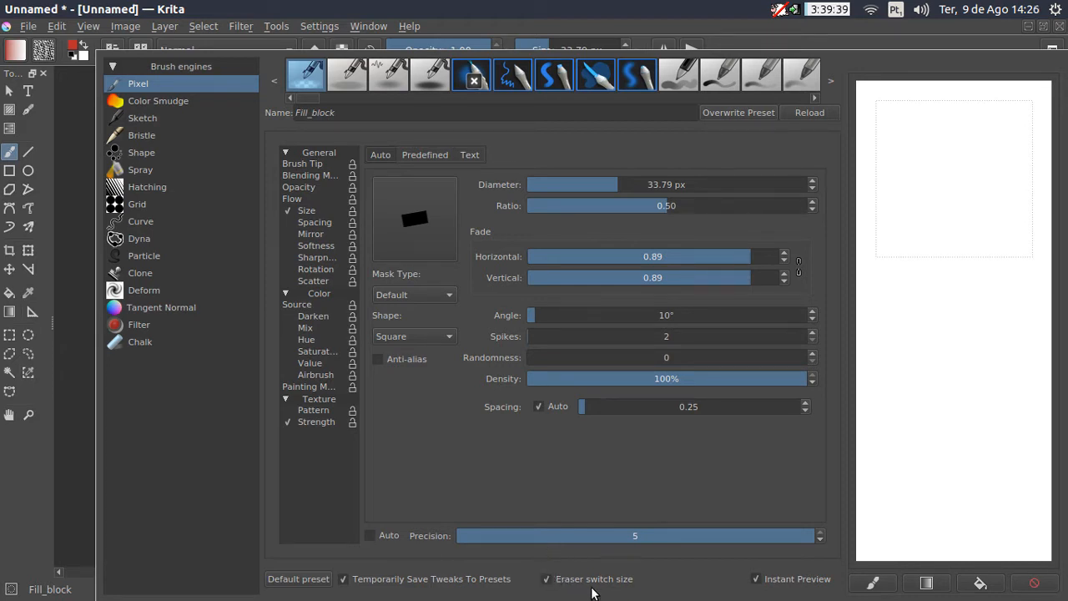
{"action": "left_click", "coordinate": [571, 17]}
{"action": "key", "text": "Delete"}
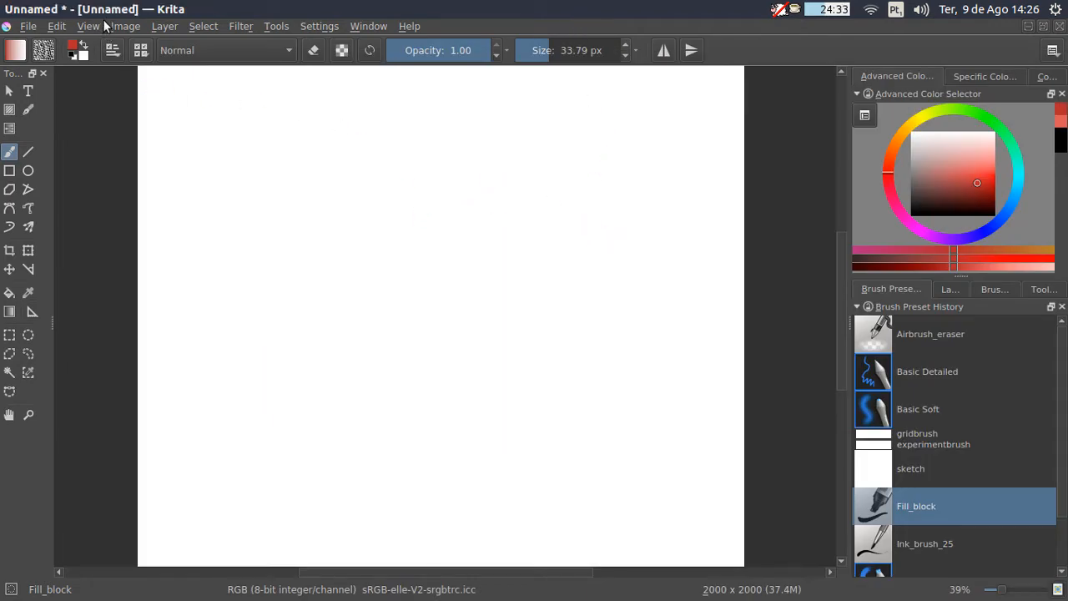
Resize the brush to 153.74 px and paint a thick winding red stroke down the canvas
{"action": "left_click", "coordinate": [114, 50]}
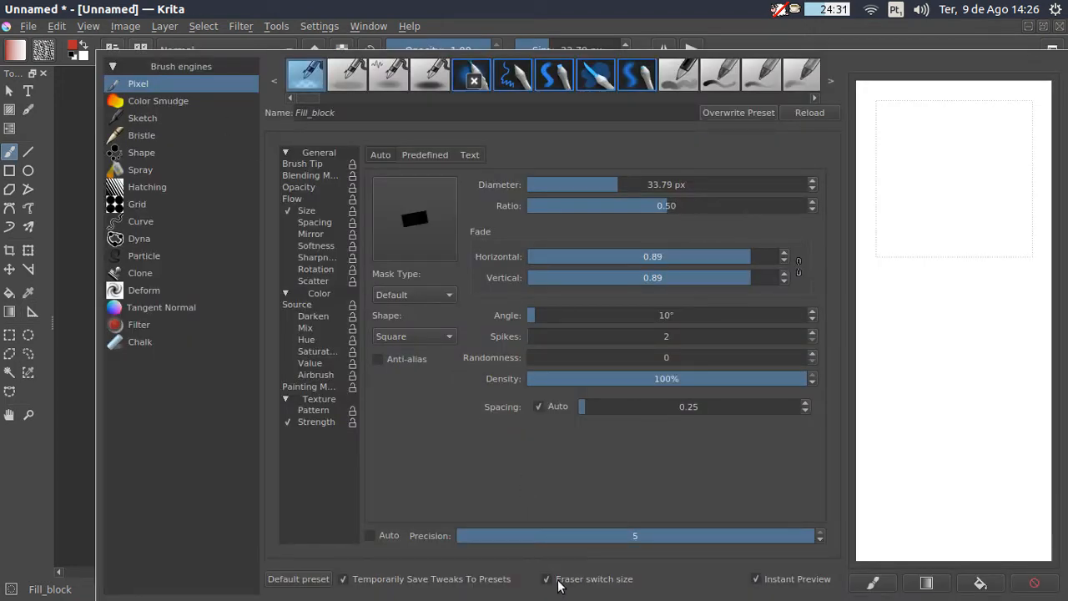
{"action": "left_click", "coordinate": [613, 8]}
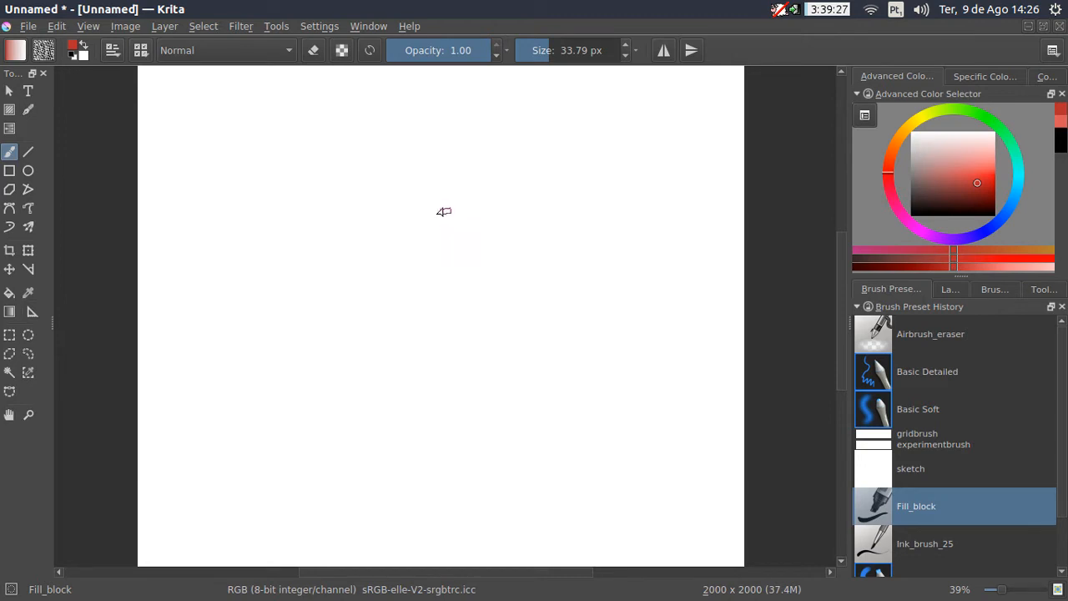
{"action": "left_click_drag", "start_coordinate": [418, 218], "coordinate": [482, 219]}
{"action": "mouse_move", "coordinate": [373, 166]}
{"action": "left_mouse_down"}
{"action": "mouse_move", "coordinate": [433, 205]}
{"action": "mouse_move", "coordinate": [393, 296]}
{"action": "mouse_move", "coordinate": [493, 401]}
{"action": "mouse_move", "coordinate": [543, 493]}
{"action": "mouse_move", "coordinate": [596, 425]}
{"action": "left_mouse_up"}
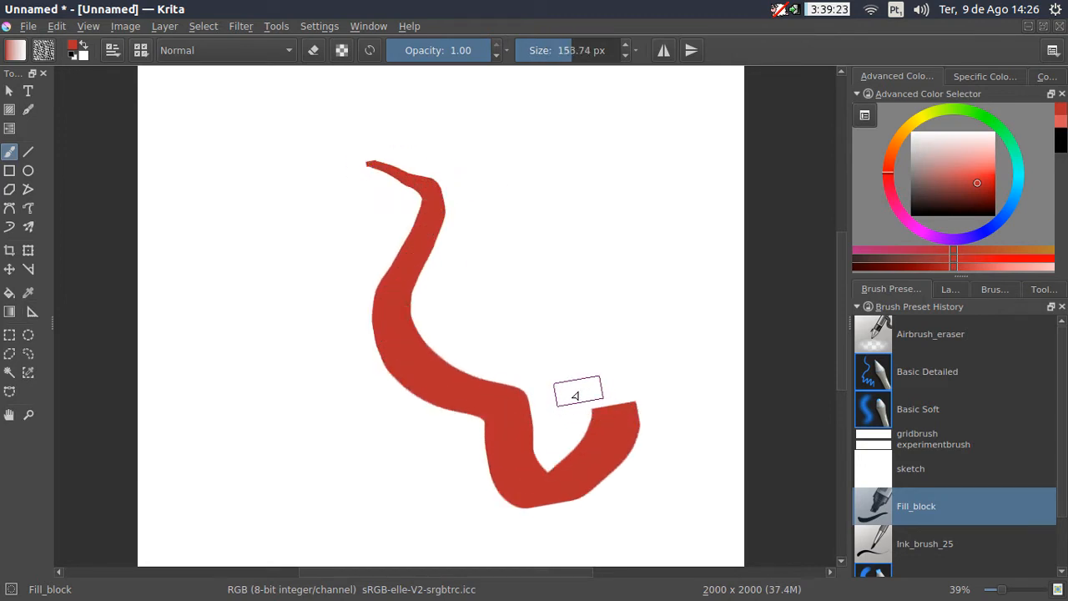
Erase along the inner edge of the winding stroke and paint a second wavy stroke inside it
{"action": "key", "text": "e"}
{"action": "mouse_move", "coordinate": [589, 379]}
{"action": "left_mouse_down"}
{"action": "mouse_move", "coordinate": [575, 446]}
{"action": "mouse_move", "coordinate": [427, 334]}
{"action": "mouse_move", "coordinate": [528, 234]}
{"action": "left_mouse_up"}
{"action": "key", "text": "e"}
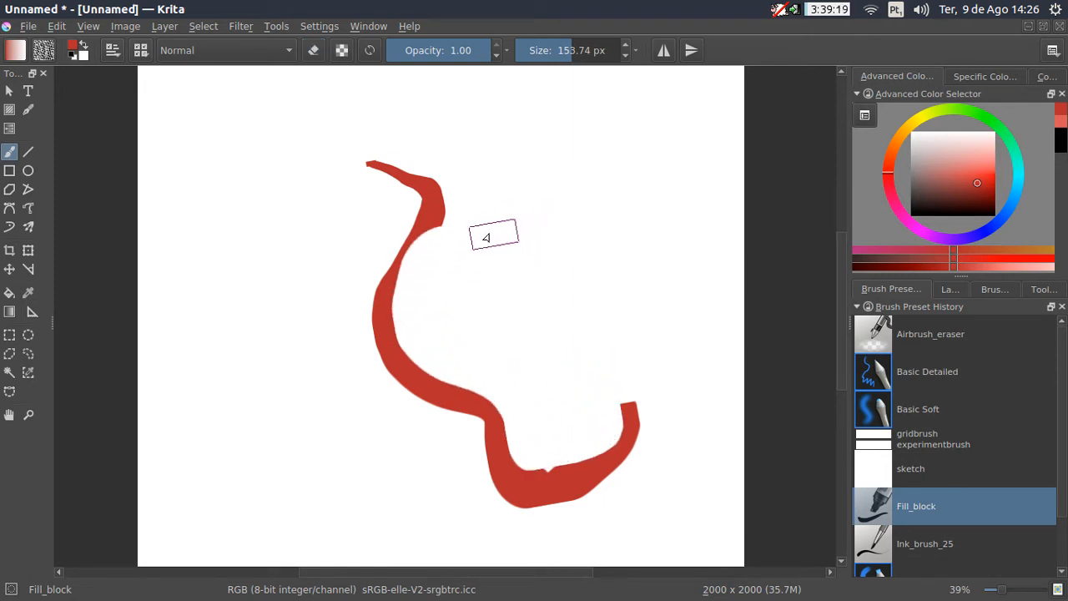
{"action": "mouse_move", "coordinate": [455, 232]}
{"action": "left_mouse_down"}
{"action": "mouse_move", "coordinate": [418, 275]}
{"action": "mouse_move", "coordinate": [501, 370]}
{"action": "mouse_move", "coordinate": [603, 382]}
{"action": "left_mouse_up"}
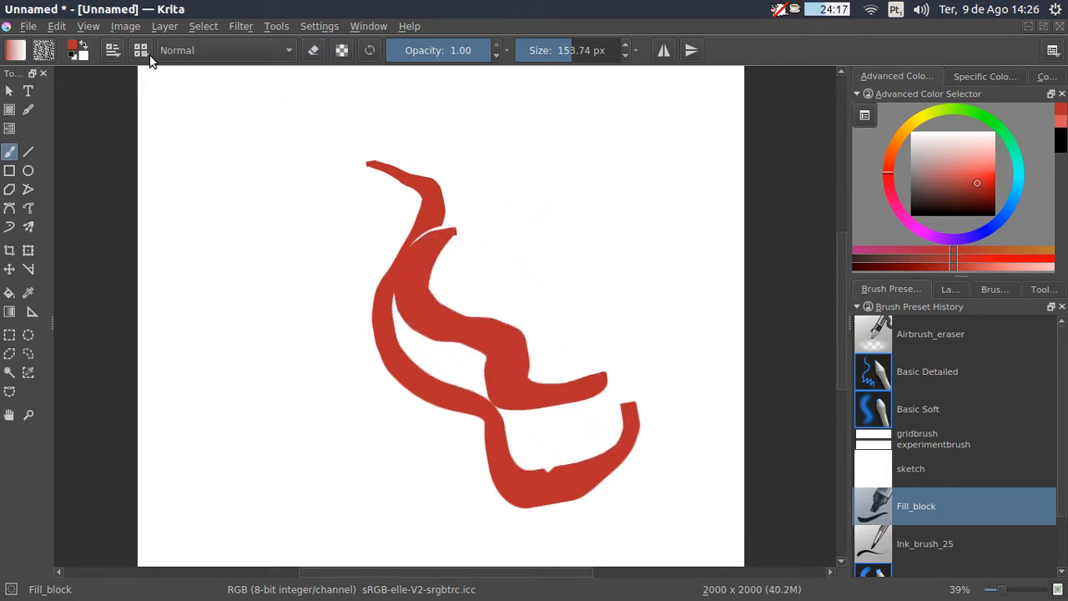
Set the eraser size to 8.36 px and erase thin curved lines across the inner wavy stroke
{"action": "left_click", "coordinate": [114, 51]}
{"action": "left_click", "coordinate": [114, 52]}
{"action": "left_click_drag", "start_coordinate": [554, 52], "coordinate": [534, 51]}
{"action": "left_click_drag", "start_coordinate": [455, 232], "coordinate": [416, 282]}
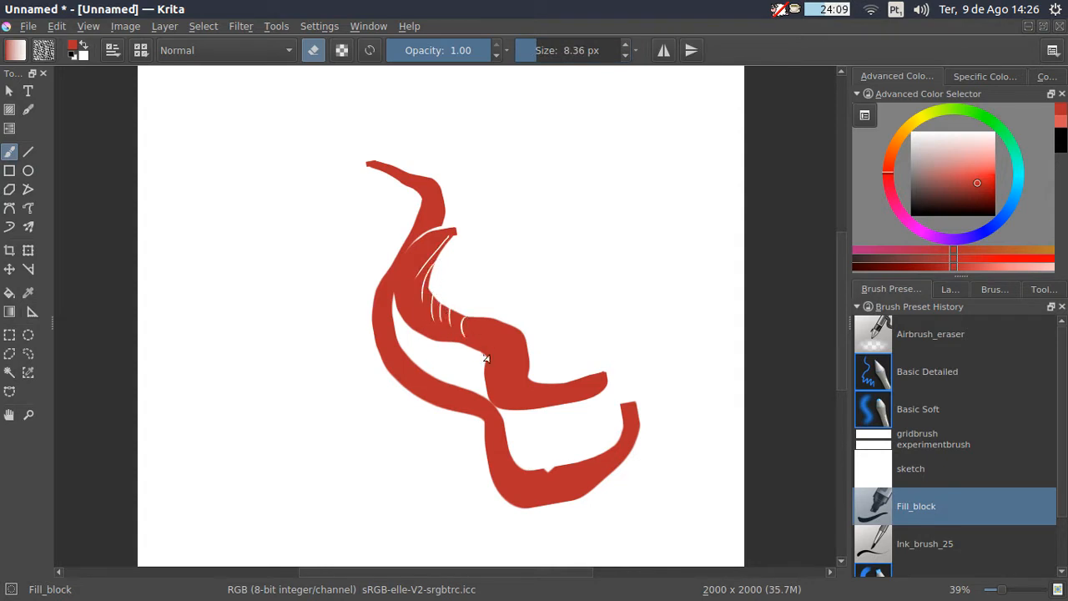
{"action": "left_click_drag", "start_coordinate": [481, 322], "coordinate": [484, 338]}
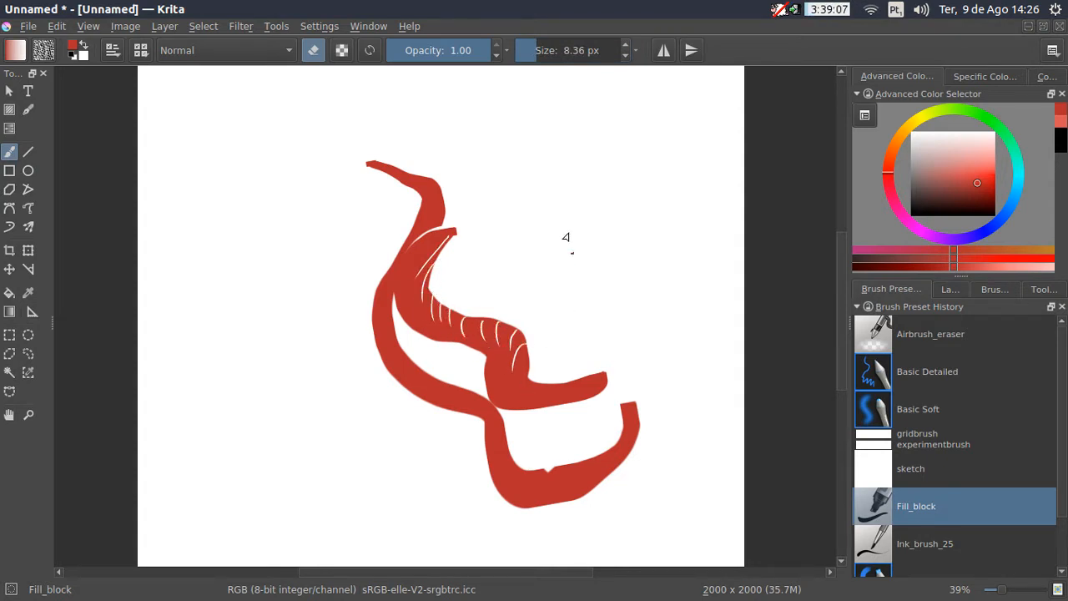
Undo a trial paint stroke, resize the brush to 172.93 px, and paint a thick zigzag stroke beside the others
{"action": "key", "text": "e"}
{"action": "mouse_move", "coordinate": [501, 195]}
{"action": "left_mouse_down"}
{"action": "mouse_move", "coordinate": [535, 256]}
{"action": "mouse_move", "coordinate": [576, 298]}
{"action": "left_mouse_up"}
{"action": "key", "text": "ctrl+z"}
{"action": "left_click_drag", "start_coordinate": [523, 257], "coordinate": [605, 243], "text": "shift"}
{"action": "mouse_move", "coordinate": [524, 237]}
{"action": "left_mouse_down"}
{"action": "mouse_move", "coordinate": [574, 259]}
{"action": "mouse_move", "coordinate": [607, 312]}
{"action": "mouse_move", "coordinate": [637, 308]}
{"action": "left_mouse_up"}
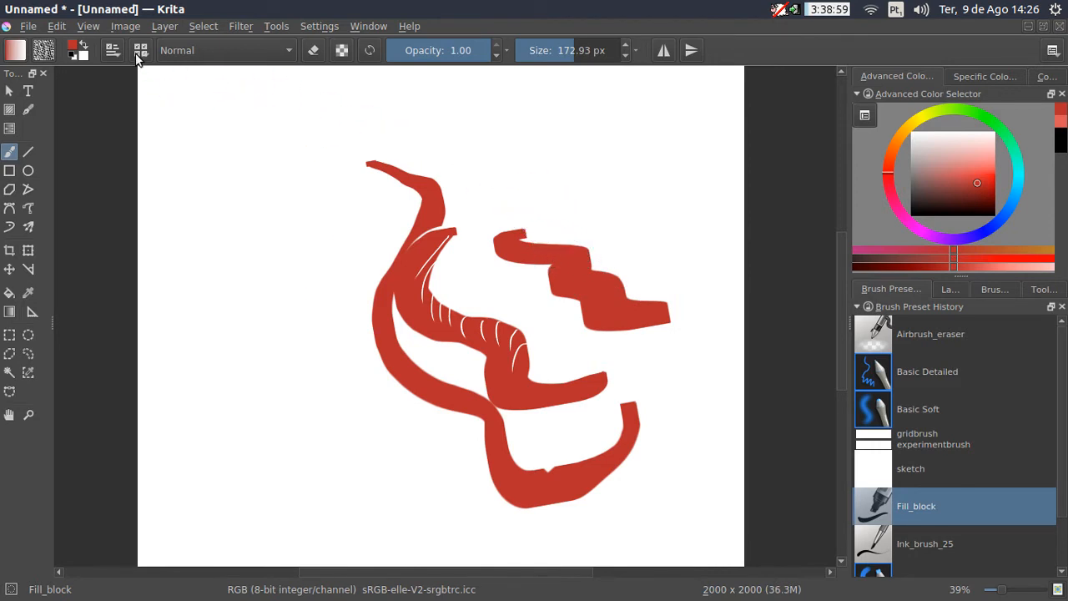
Turn on Eraser switch size for Fill_block and paint a thick curved stroke over the striped one
{"action": "left_click", "coordinate": [113, 52]}
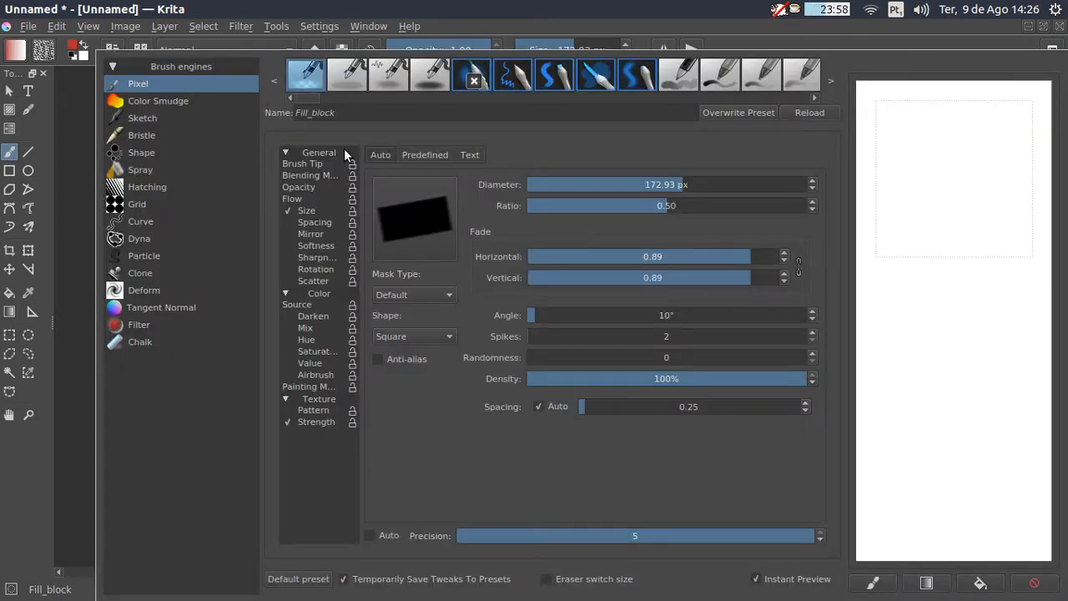
{"action": "left_click", "coordinate": [551, 580]}
{"action": "left_click", "coordinate": [621, 11]}
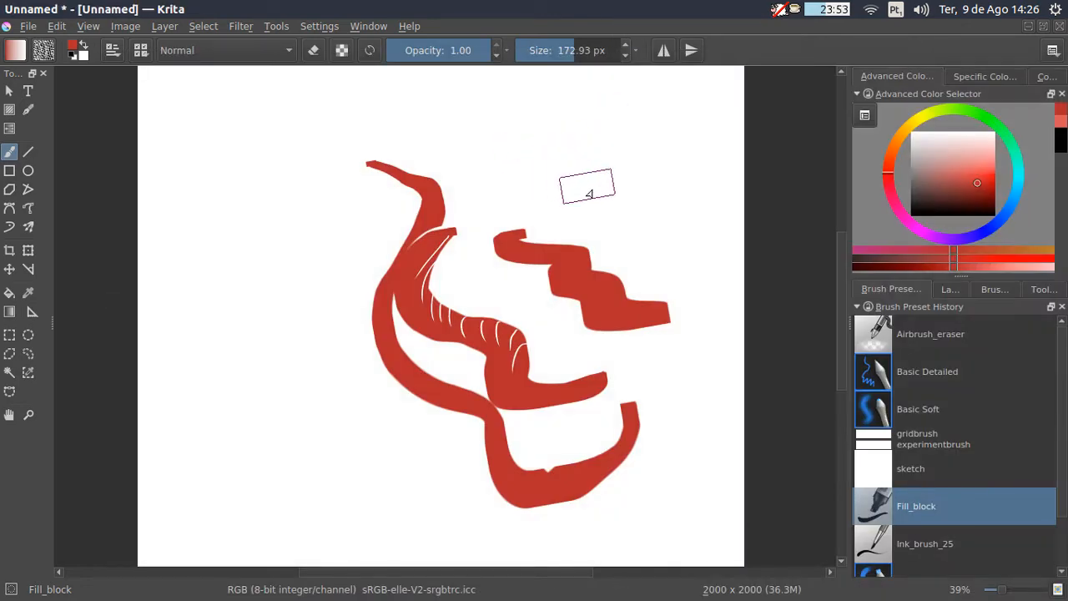
{"action": "mouse_move", "coordinate": [587, 194]}
{"action": "left_mouse_down"}
{"action": "mouse_move", "coordinate": [519, 203]}
{"action": "mouse_move", "coordinate": [400, 282]}
{"action": "mouse_move", "coordinate": [434, 307]}
{"action": "mouse_move", "coordinate": [497, 320]}
{"action": "mouse_move", "coordinate": [544, 388]}
{"action": "mouse_move", "coordinate": [552, 346]}
{"action": "left_mouse_up"}
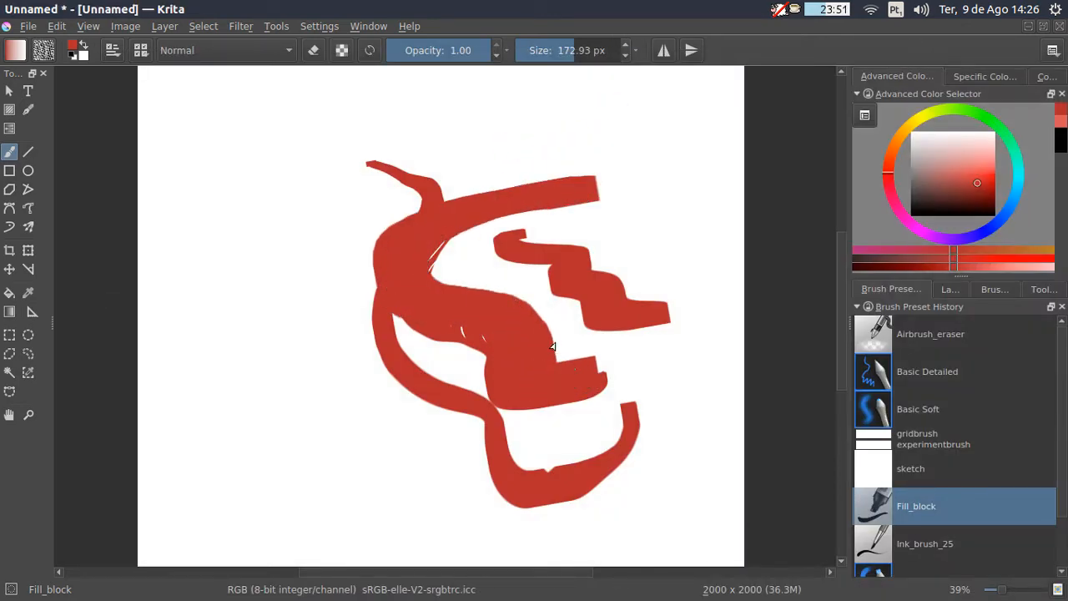
Undo the wide eraser stroke, reduce the eraser size, erase small curved marks in the red area, and return to painting
{"action": "key", "text": "e"}
{"action": "mouse_move", "coordinate": [475, 284]}
{"action": "left_mouse_down"}
{"action": "mouse_move", "coordinate": [512, 331]}
{"action": "mouse_move", "coordinate": [520, 316]}
{"action": "mouse_move", "coordinate": [510, 292]}
{"action": "mouse_move", "coordinate": [484, 269]}
{"action": "mouse_move", "coordinate": [479, 296]}
{"action": "mouse_move", "coordinate": [500, 290]}
{"action": "mouse_move", "coordinate": [479, 259]}
{"action": "mouse_move", "coordinate": [490, 286]}
{"action": "mouse_move", "coordinate": [546, 338]}
{"action": "left_mouse_up"}
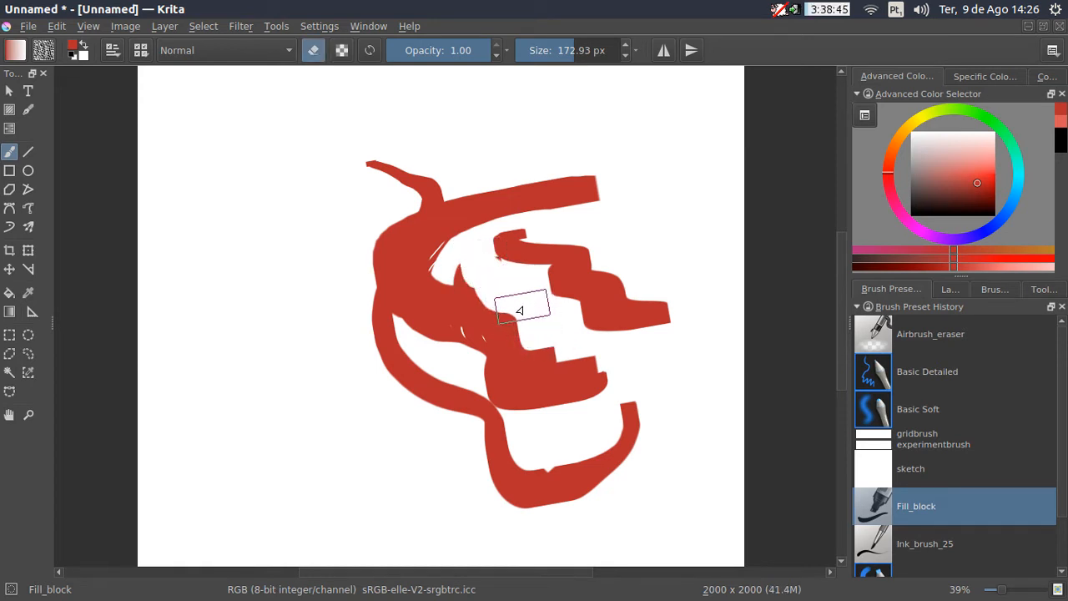
{"action": "key", "text": "ctrl+z"}
{"action": "mouse_move", "coordinate": [518, 299]}
{"action": "left_mouse_down", "text": "shift"}
{"action": "mouse_move", "coordinate": [458, 294]}
{"action": "mouse_move", "coordinate": [506, 300]}
{"action": "mouse_move", "coordinate": [526, 317]}
{"action": "mouse_move", "coordinate": [511, 328]}
{"action": "mouse_move", "coordinate": [523, 331]}
{"action": "mouse_move", "coordinate": [512, 309]}
{"action": "mouse_move", "coordinate": [523, 323]}
{"action": "mouse_move", "coordinate": [539, 312]}
{"action": "mouse_move", "coordinate": [528, 323]}
{"action": "left_mouse_up", "text": "shift"}
{"action": "key", "text": "e"}
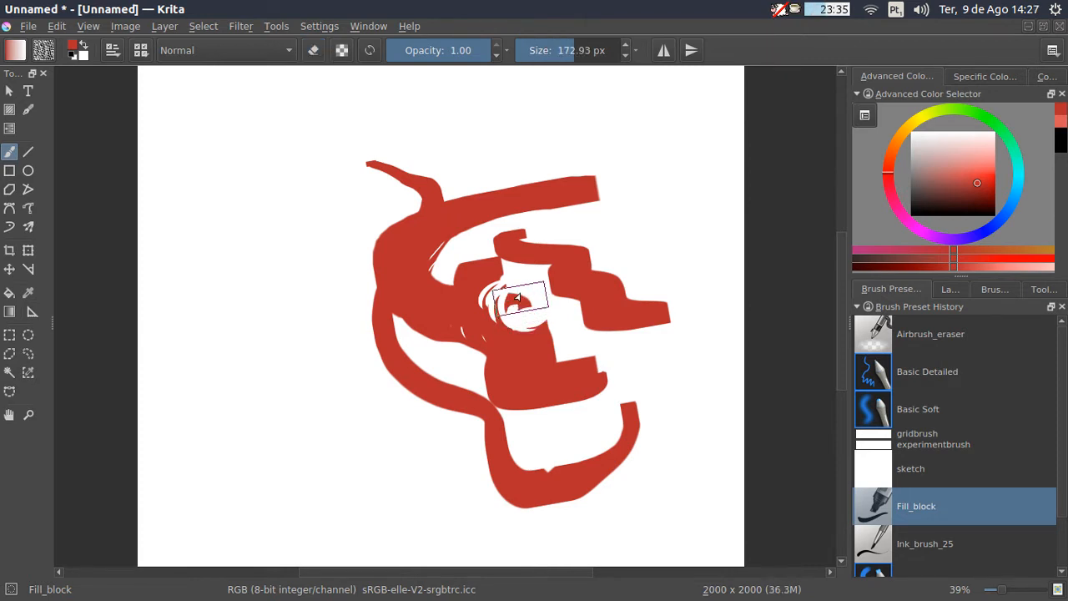
Paint a long thick band around the drawing, and erase short curved lines and a small patch from it at 31.40 px
{"action": "mouse_move", "coordinate": [639, 197]}
{"action": "left_mouse_down"}
{"action": "mouse_move", "coordinate": [559, 147]}
{"action": "mouse_move", "coordinate": [334, 188]}
{"action": "mouse_move", "coordinate": [269, 241]}
{"action": "mouse_move", "coordinate": [318, 359]}
{"action": "mouse_move", "coordinate": [345, 386]}
{"action": "mouse_move", "coordinate": [348, 362]}
{"action": "mouse_move", "coordinate": [317, 380]}
{"action": "mouse_move", "coordinate": [359, 346]}
{"action": "mouse_move", "coordinate": [321, 370]}
{"action": "left_mouse_up"}
{"action": "key", "text": "e"}
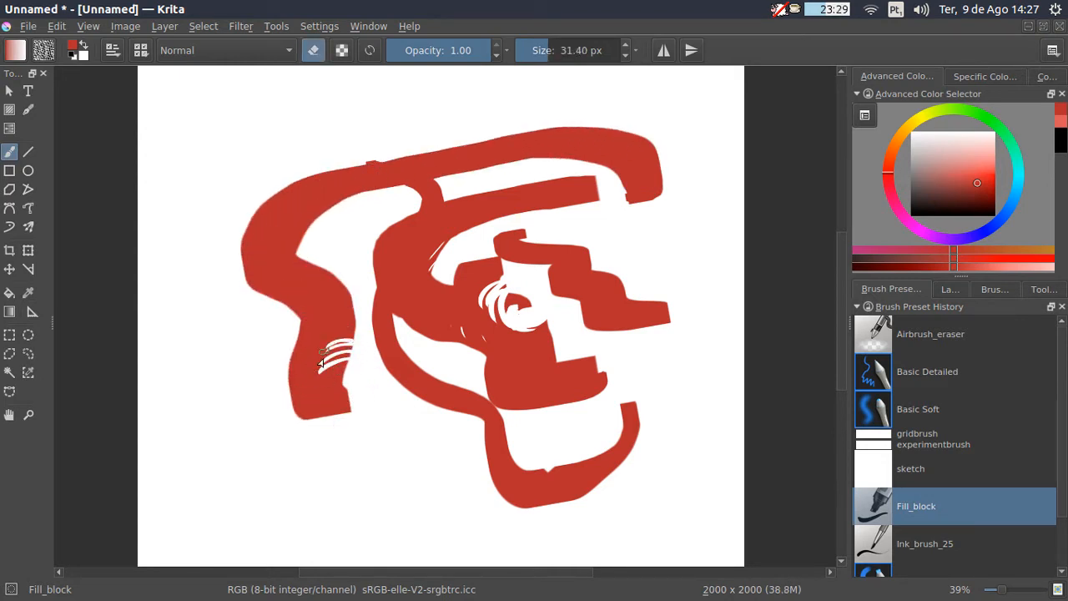
{"action": "mouse_move", "coordinate": [356, 339]}
{"action": "left_mouse_down"}
{"action": "mouse_move", "coordinate": [329, 359]}
{"action": "mouse_move", "coordinate": [358, 330]}
{"action": "mouse_move", "coordinate": [319, 345]}
{"action": "mouse_move", "coordinate": [352, 329]}
{"action": "mouse_move", "coordinate": [337, 323]}
{"action": "mouse_move", "coordinate": [365, 325]}
{"action": "mouse_move", "coordinate": [327, 321]}
{"action": "left_mouse_up"}
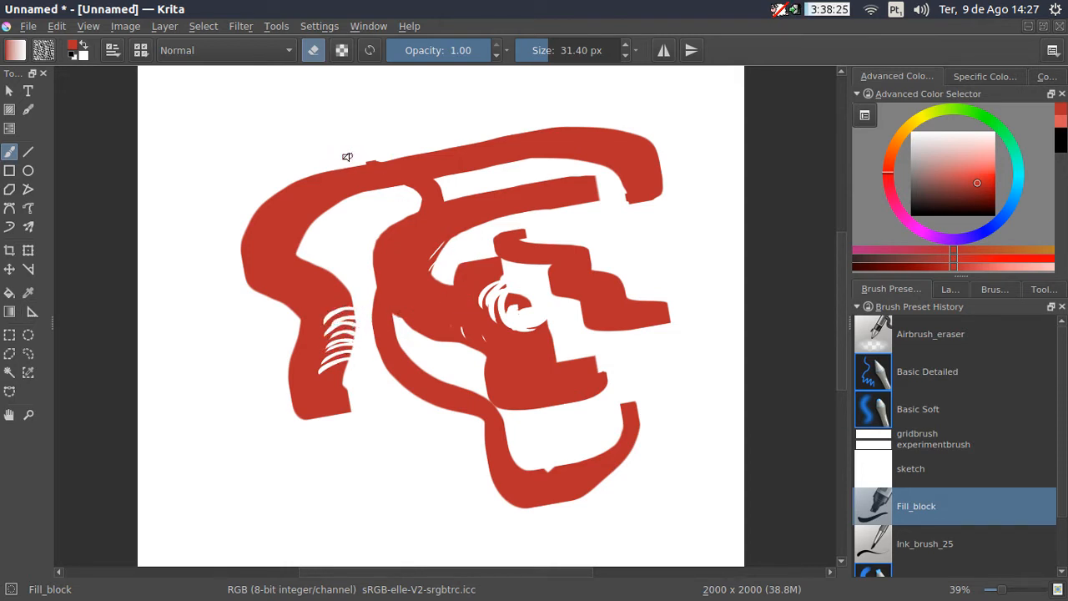
{"action": "mouse_move", "coordinate": [301, 258]}
{"action": "left_mouse_down"}
{"action": "mouse_move", "coordinate": [282, 269]}
{"action": "mouse_move", "coordinate": [293, 288]}
{"action": "left_mouse_up"}
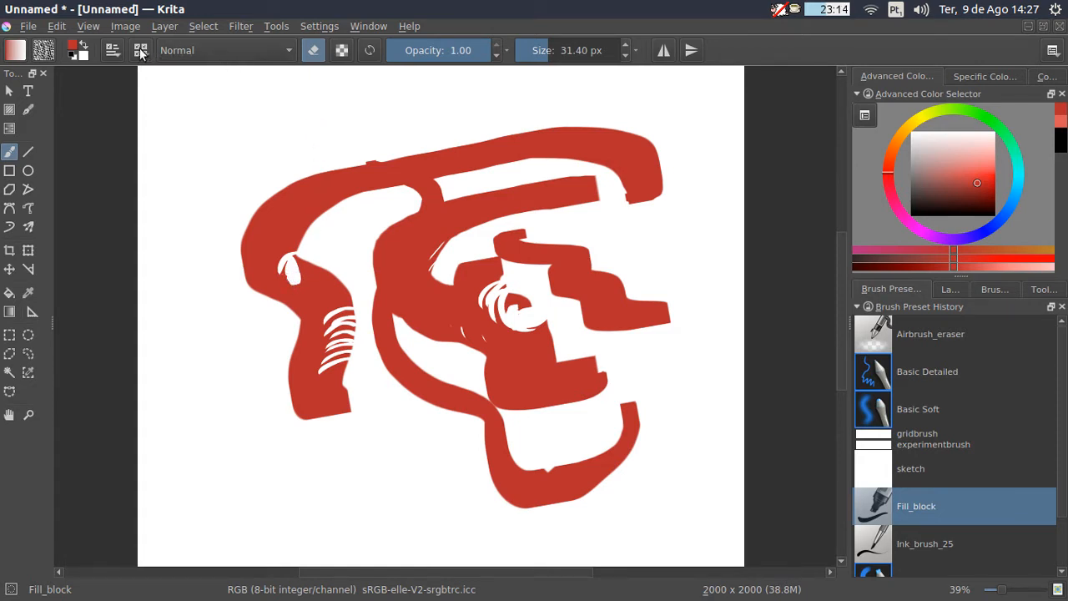
Leave eraser mode, turn off Eraser switch size for Fill_block, and paint a thick test stroke in the scratchpad
{"action": "left_click", "coordinate": [313, 52]}
{"action": "left_click", "coordinate": [113, 51]}
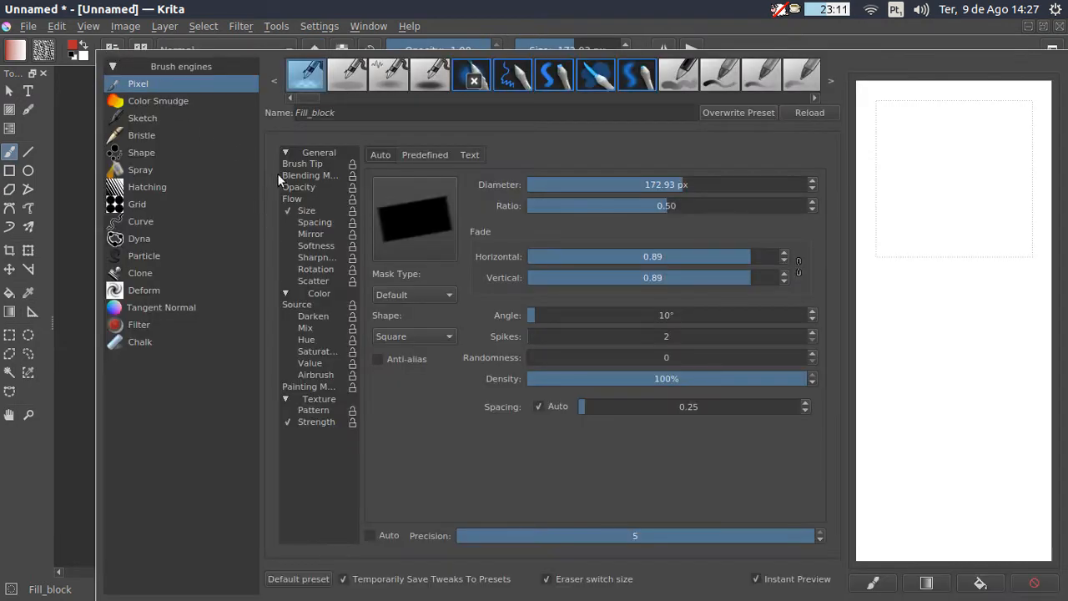
{"action": "left_click", "coordinate": [546, 579]}
{"action": "left_click_drag", "start_coordinate": [901, 338], "coordinate": [978, 442]}
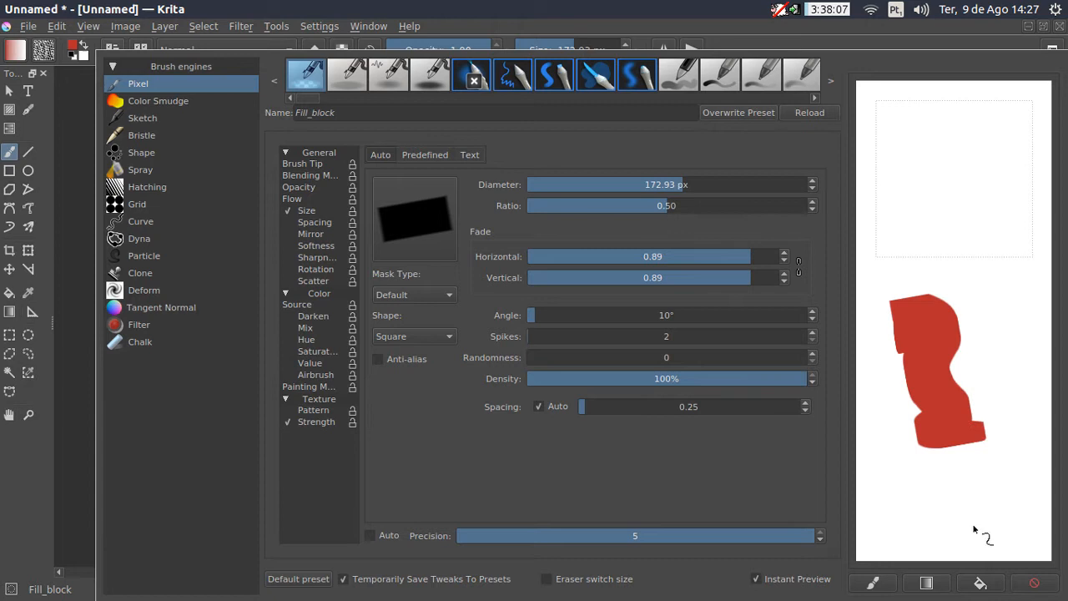
Clear the scratchpad, reduce the Fill_block diameter to 64.26 px, paint a curved test stroke there, and clear it again
{"action": "left_click", "coordinate": [1035, 584]}
{"action": "left_click_drag", "start_coordinate": [673, 185], "coordinate": [641, 184]}
{"action": "mouse_move", "coordinate": [918, 211]}
{"action": "left_mouse_down"}
{"action": "mouse_move", "coordinate": [949, 239]}
{"action": "mouse_move", "coordinate": [950, 380]}
{"action": "left_mouse_up"}
{"action": "left_click", "coordinate": [1036, 583]}
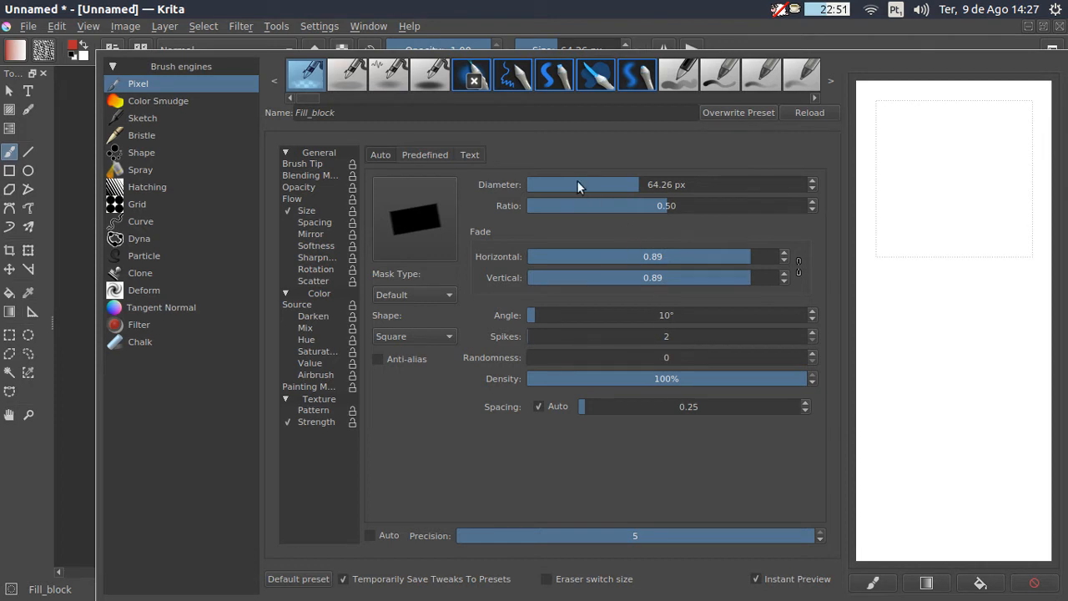
Compare the Auto, Predefined and Text settings available for the Fill_block brush tip
{"action": "left_click", "coordinate": [324, 175]}
{"action": "left_click", "coordinate": [326, 164]}
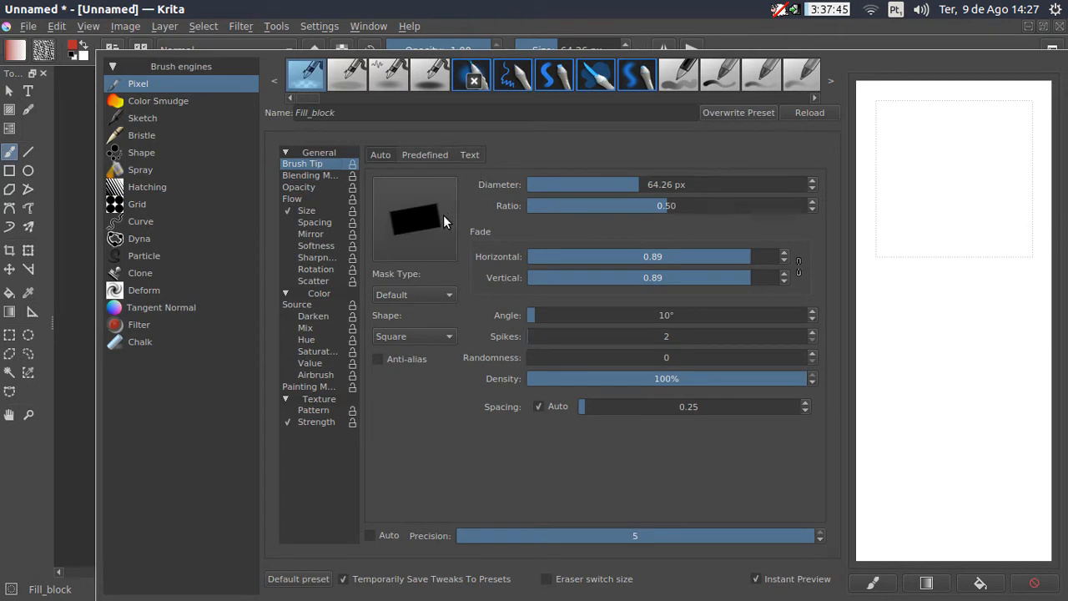
{"action": "left_click", "coordinate": [430, 155]}
{"action": "left_click", "coordinate": [470, 158]}
{"action": "left_click", "coordinate": [431, 156]}
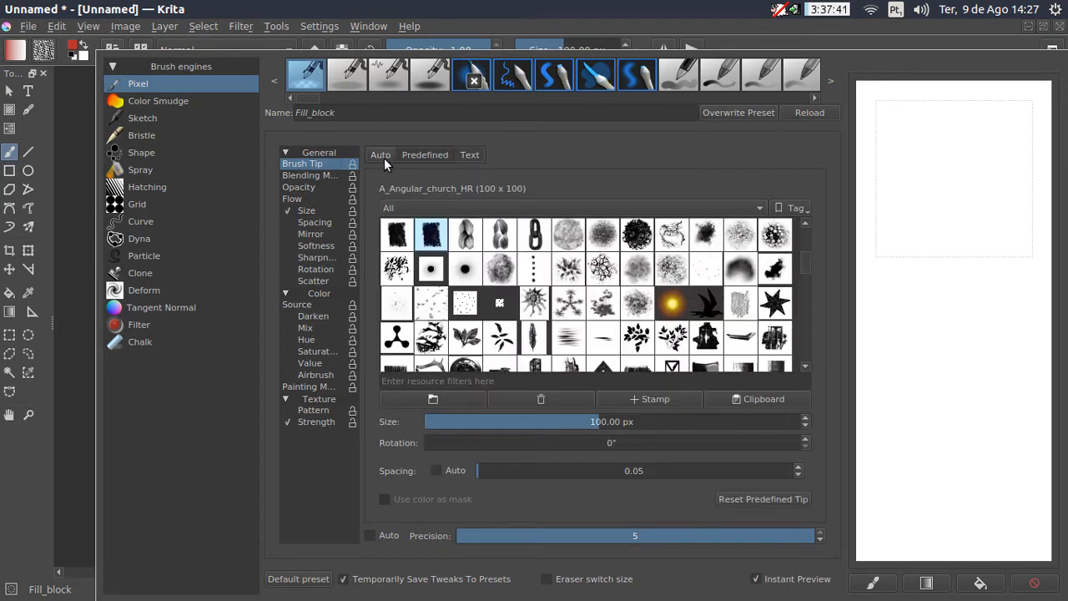
{"action": "left_click", "coordinate": [383, 157]}
{"action": "left_click", "coordinate": [419, 155]}
{"action": "left_click", "coordinate": [459, 155]}
{"action": "left_click", "coordinate": [433, 154]}
{"action": "left_click", "coordinate": [382, 156]}
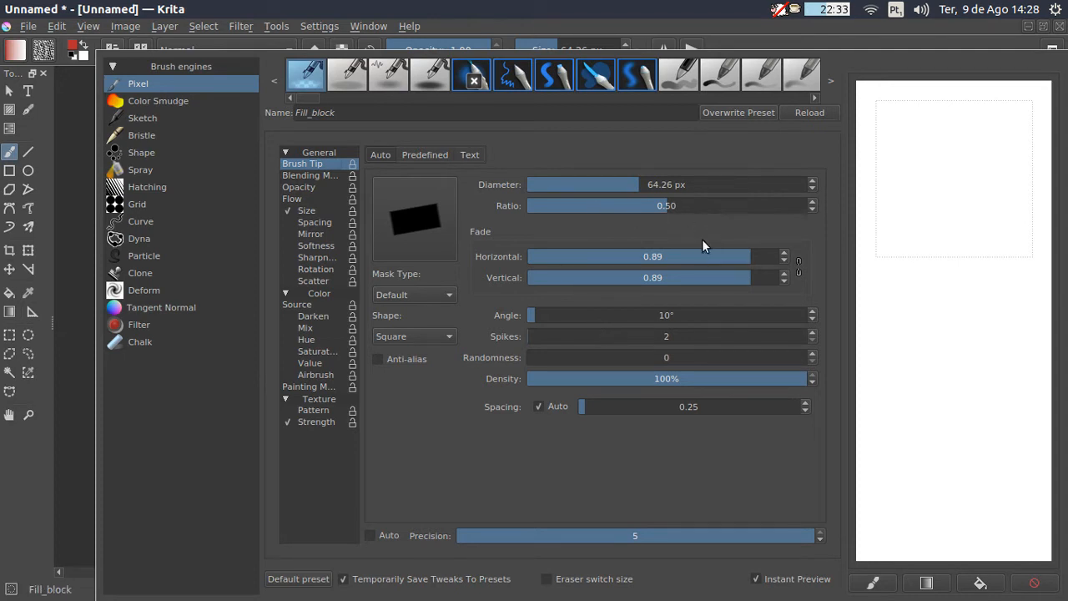
Choose the predefined A_concrete brush tip and paint three overlapping strokes with it in the scratchpad
{"action": "left_click", "coordinate": [435, 156]}
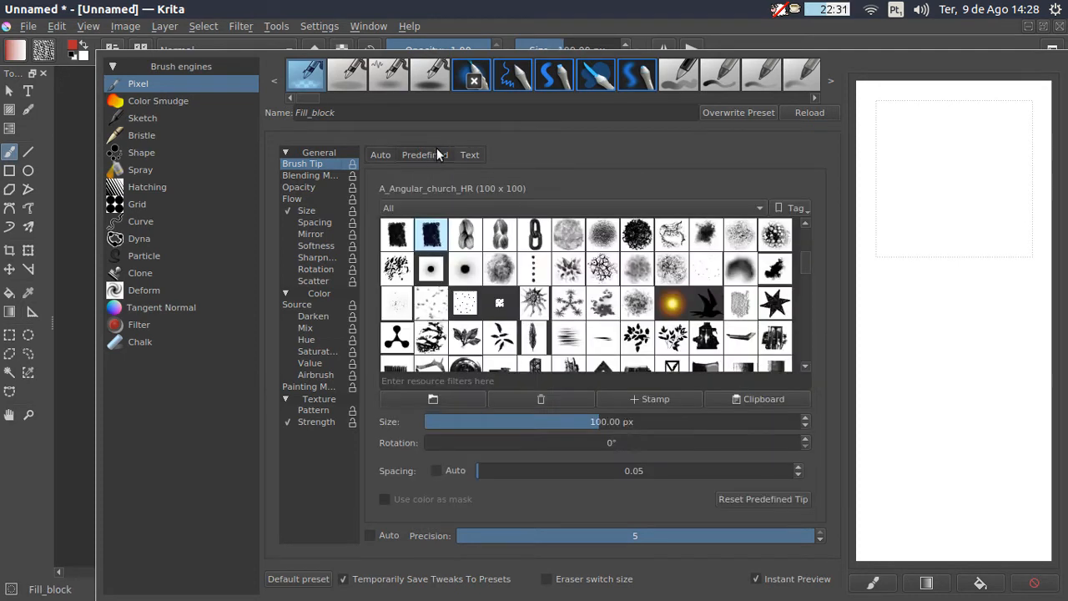
{"action": "left_click", "coordinate": [602, 235]}
{"action": "mouse_move", "coordinate": [940, 211]}
{"action": "left_mouse_down"}
{"action": "mouse_move", "coordinate": [916, 218]}
{"action": "mouse_move", "coordinate": [968, 375]}
{"action": "left_mouse_up"}
{"action": "left_click_drag", "start_coordinate": [978, 246], "coordinate": [985, 421]}
{"action": "mouse_move", "coordinate": [889, 349]}
{"action": "left_mouse_down"}
{"action": "mouse_move", "coordinate": [977, 429]}
{"action": "mouse_move", "coordinate": [973, 451]}
{"action": "mouse_move", "coordinate": [990, 466]}
{"action": "left_mouse_up"}
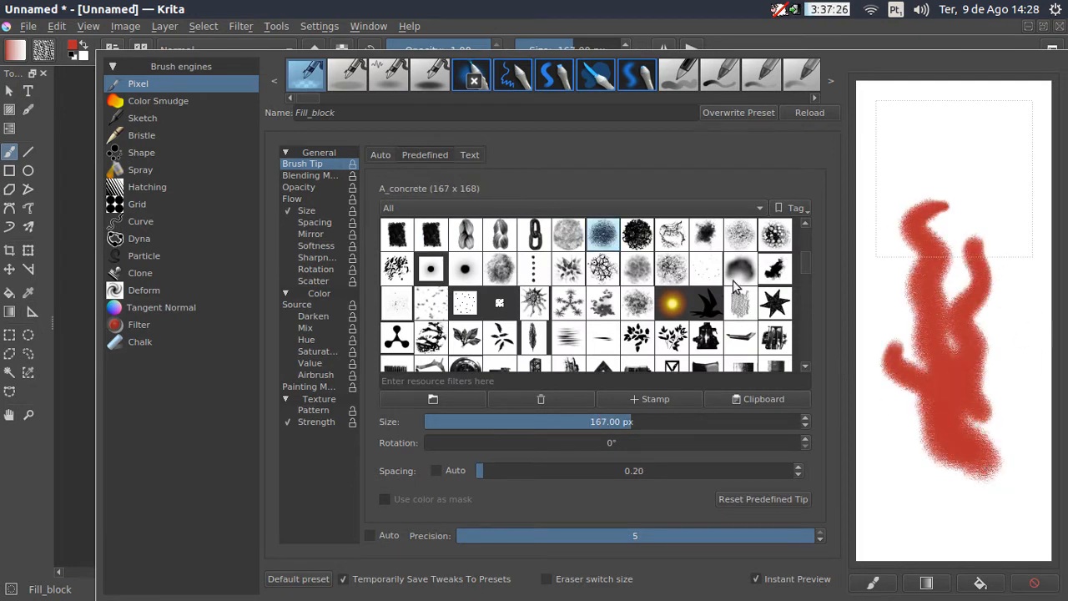
Switch the brush tip to the text "vaquinia" and stamp the word at many spots around the scratchpad strokes
{"action": "left_click", "coordinate": [470, 154]}
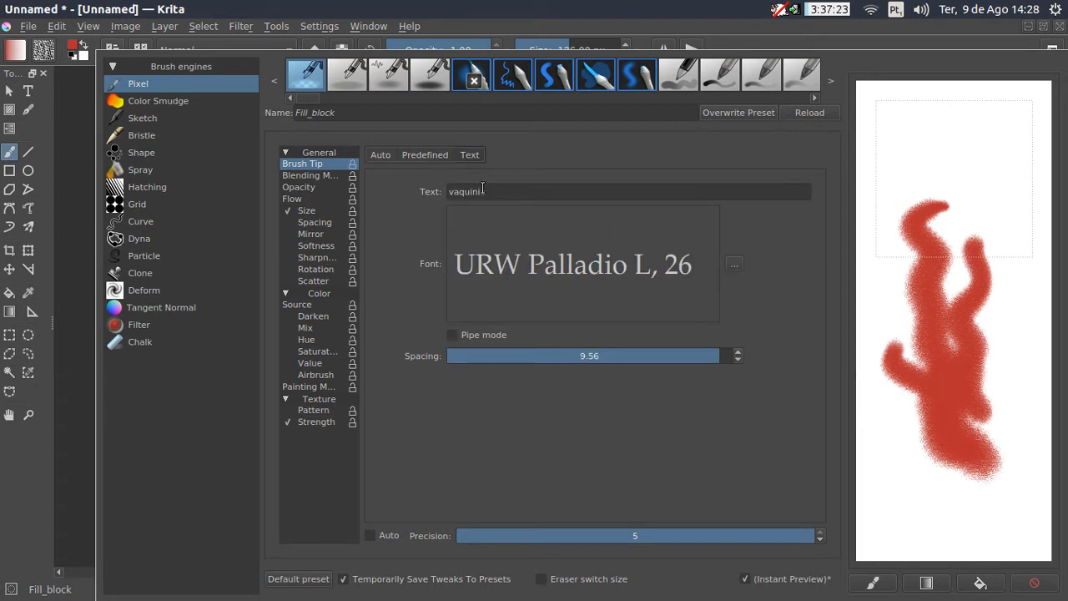
{"action": "left_click", "coordinate": [920, 157]}
{"action": "left_click", "coordinate": [1005, 199]}
{"action": "left_click", "coordinate": [974, 251]}
{"action": "left_click", "coordinate": [1009, 345]}
{"action": "left_click", "coordinate": [1009, 416]}
{"action": "left_click", "coordinate": [1008, 475]}
{"action": "left_click", "coordinate": [890, 468]}
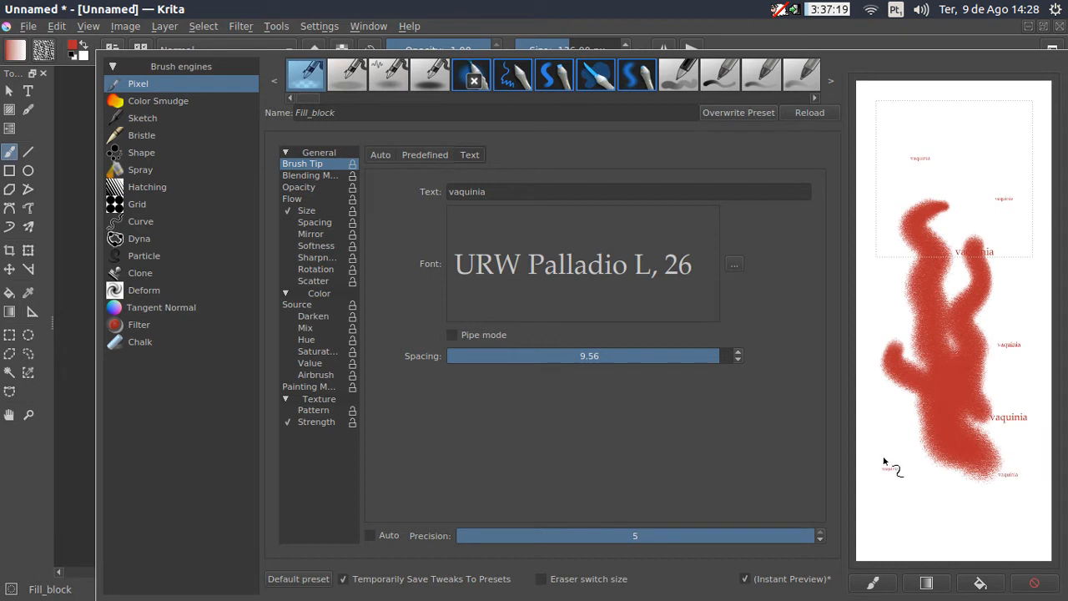
{"action": "left_click", "coordinate": [894, 419]}
{"action": "left_click", "coordinate": [894, 329]}
{"action": "left_click", "coordinate": [889, 251]}
{"action": "left_click", "coordinate": [883, 218]}
{"action": "left_click", "coordinate": [883, 171]}
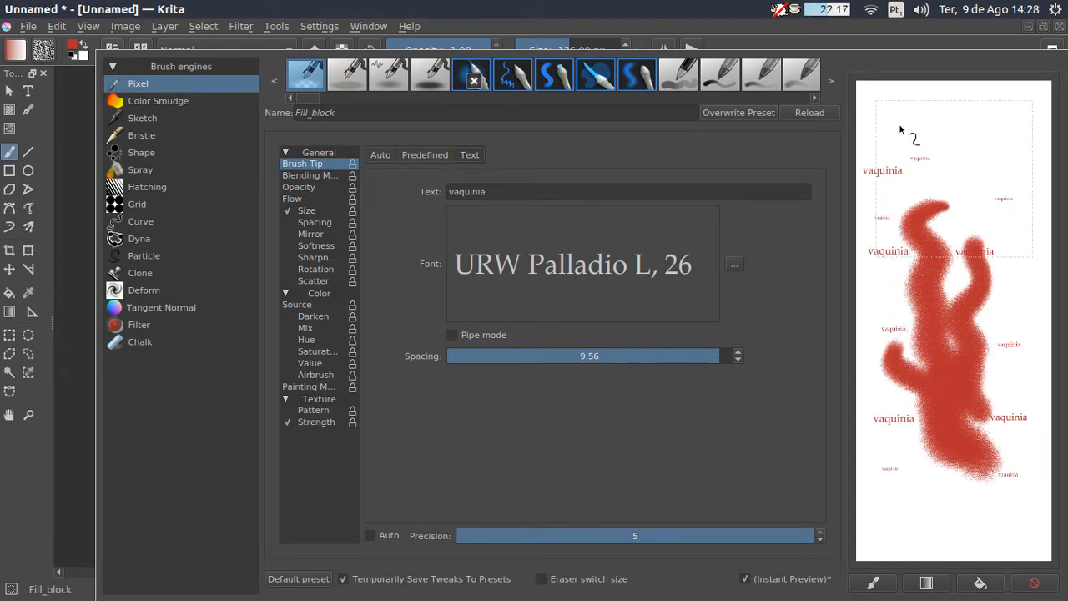
{"action": "left_click", "coordinate": [935, 152]}
Return to the "vaquinia" text tip after checking the auto tip, clear the scratchpad, and stamp the word low in it
{"action": "left_click", "coordinate": [383, 152]}
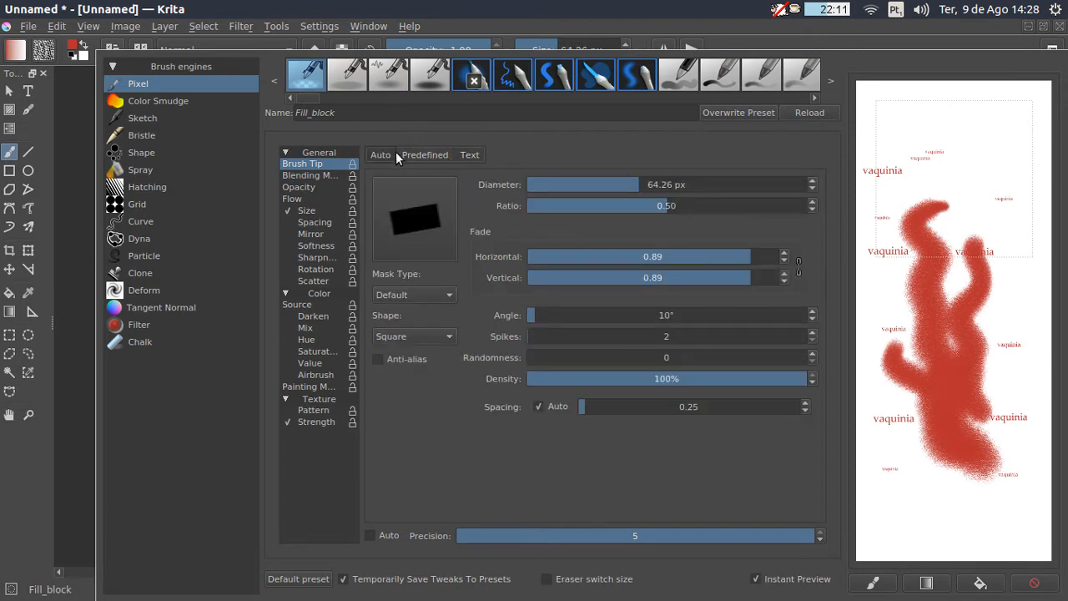
{"action": "left_click", "coordinate": [470, 154]}
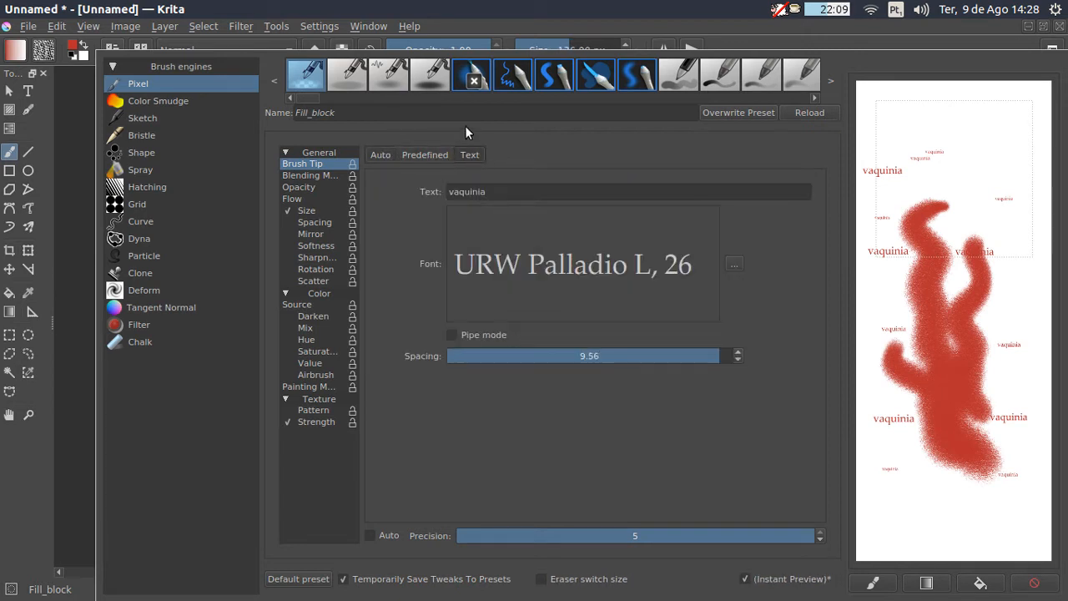
{"action": "left_click_drag", "start_coordinate": [520, 186], "coordinate": [430, 197]}
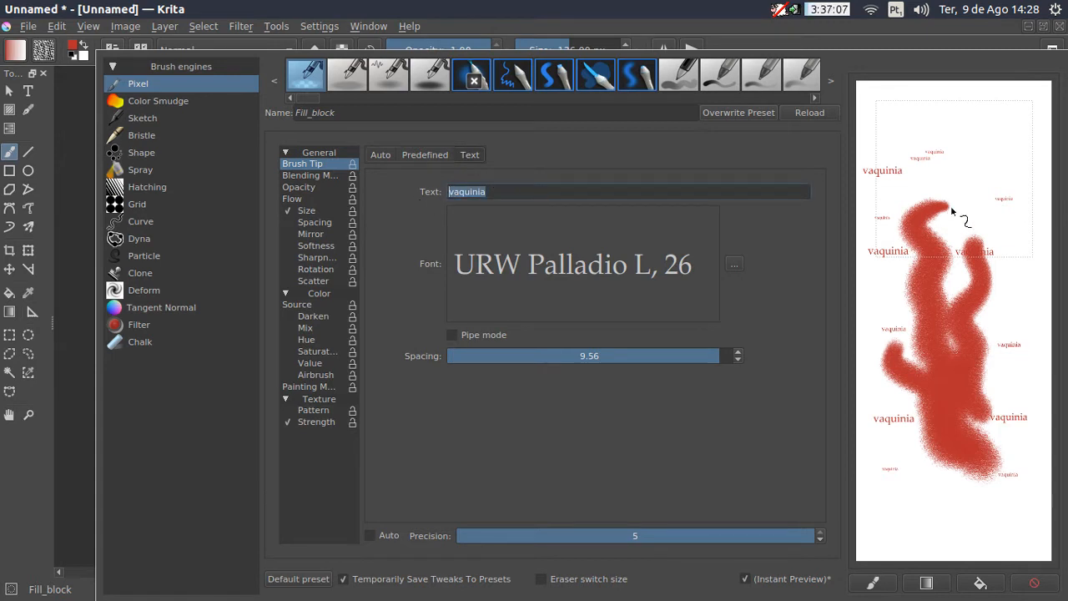
{"action": "left_click", "coordinate": [1032, 583]}
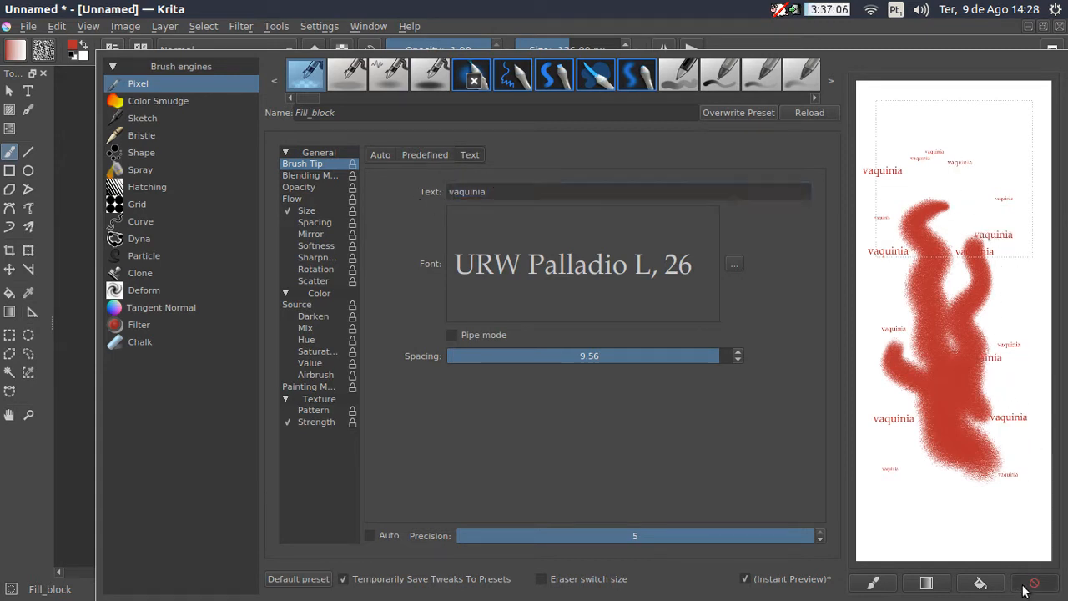
{"action": "left_click", "coordinate": [946, 466]}
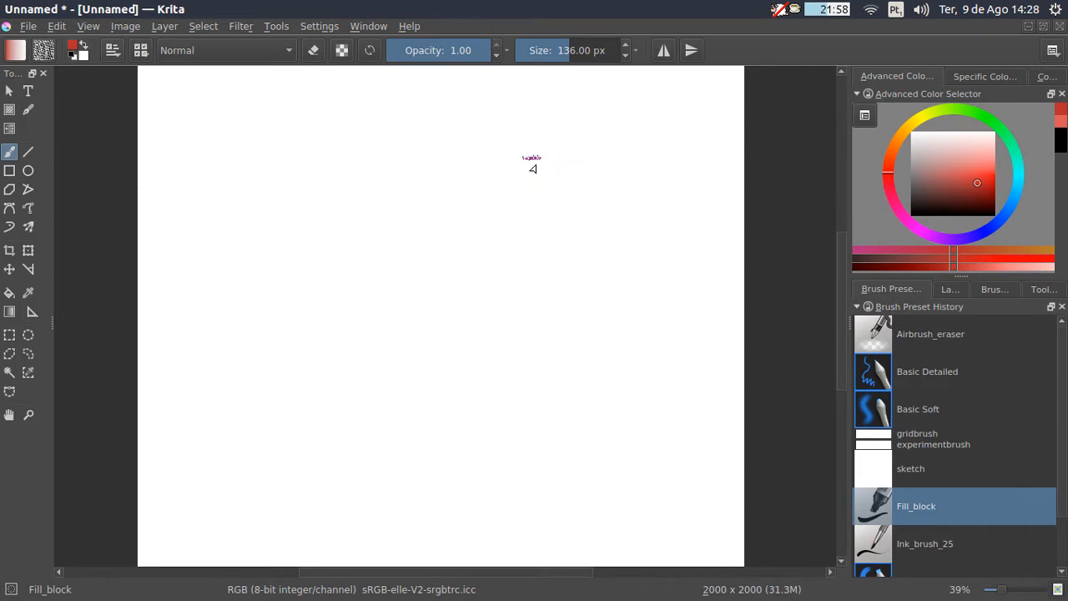
Stamp the "vaquinia" text brush at several scattered spots on the canvas
{"action": "left_click", "coordinate": [559, 232]}
{"action": "left_click", "coordinate": [549, 352]}
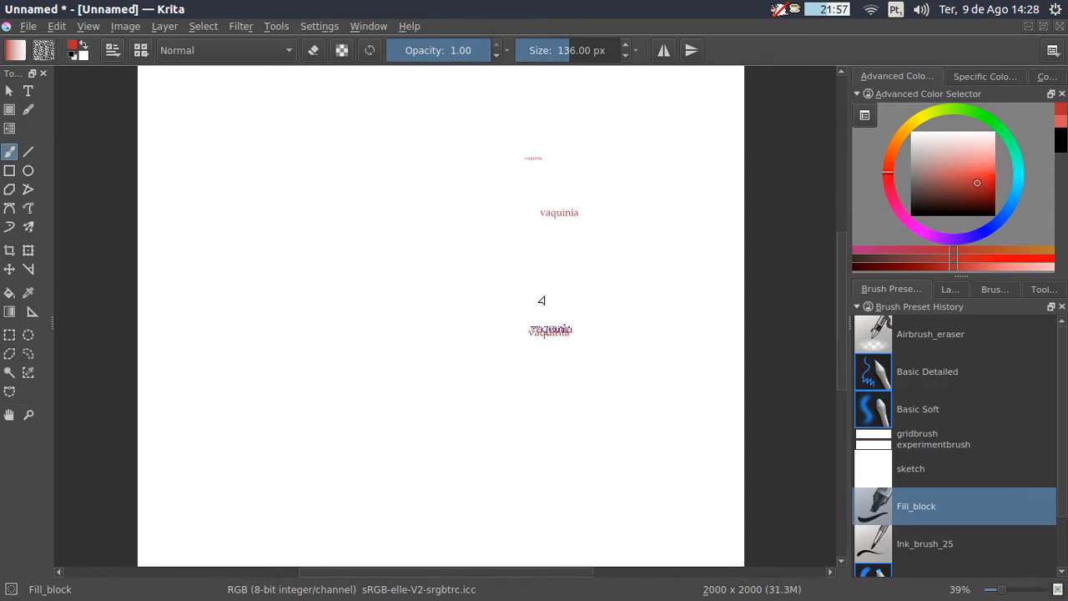
{"action": "left_click", "coordinate": [457, 270]}
{"action": "left_click", "coordinate": [483, 372]}
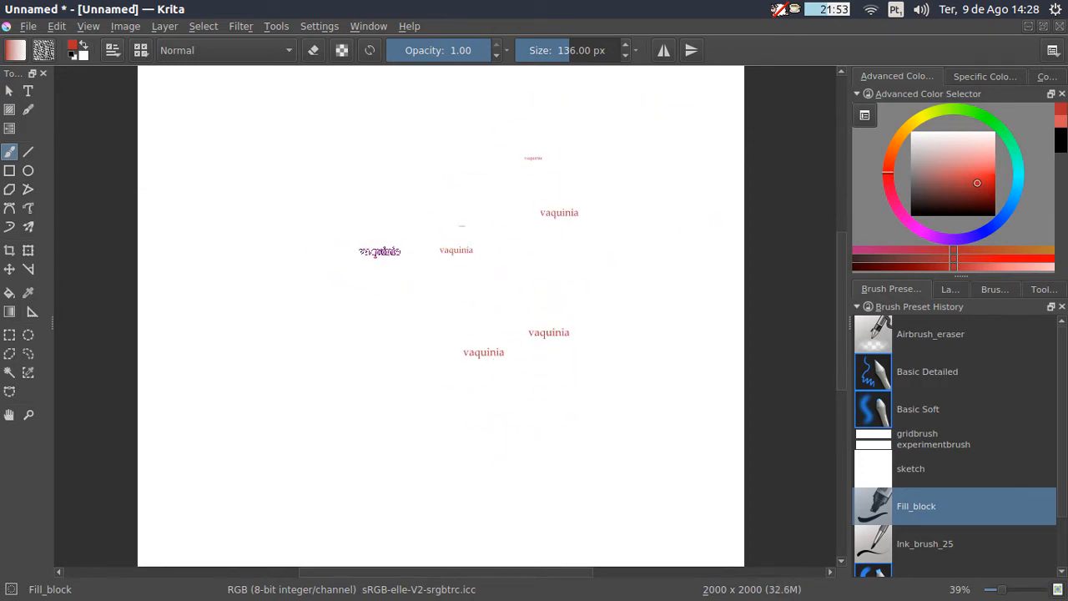
{"action": "left_click", "coordinate": [572, 150]}
Reduce the brush size to 111.42 px and stamp "vaquinia" twice more in the upper middle of the canvas
{"action": "mouse_move", "coordinate": [586, 53]}
{"action": "left_mouse_down"}
{"action": "mouse_move", "coordinate": [626, 52]}
{"action": "mouse_move", "coordinate": [566, 50]}
{"action": "left_mouse_up"}
{"action": "left_click", "coordinate": [454, 167]}
{"action": "left_click", "coordinate": [494, 217]}
{"action": "left_click", "coordinate": [575, 50]}
Open the font selection for the text brush tip and set the font size to 72
{"action": "left_click", "coordinate": [120, 55]}
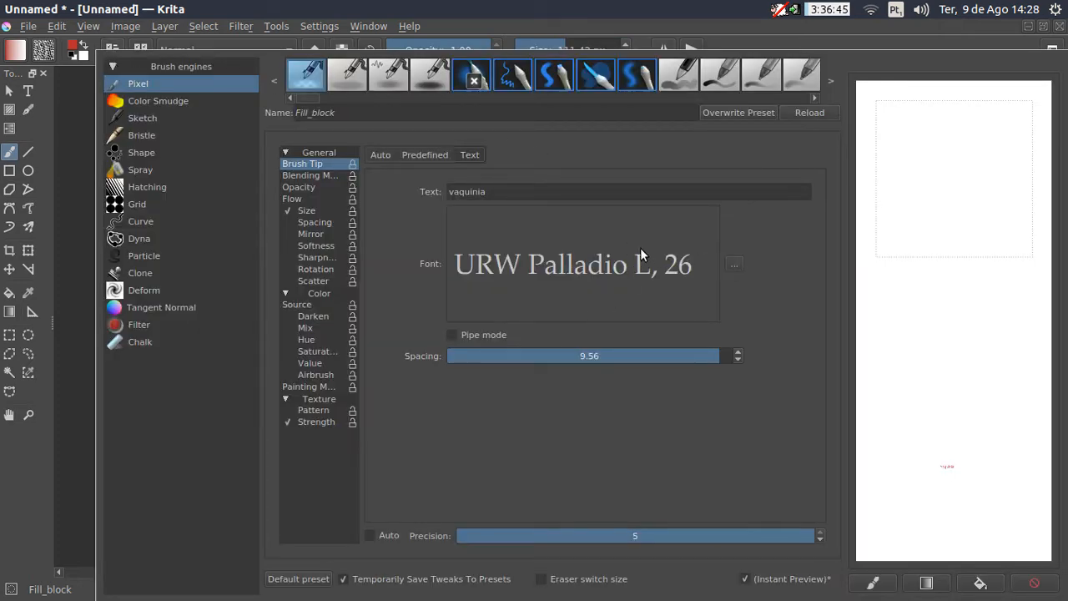
{"action": "left_click", "coordinate": [731, 265]}
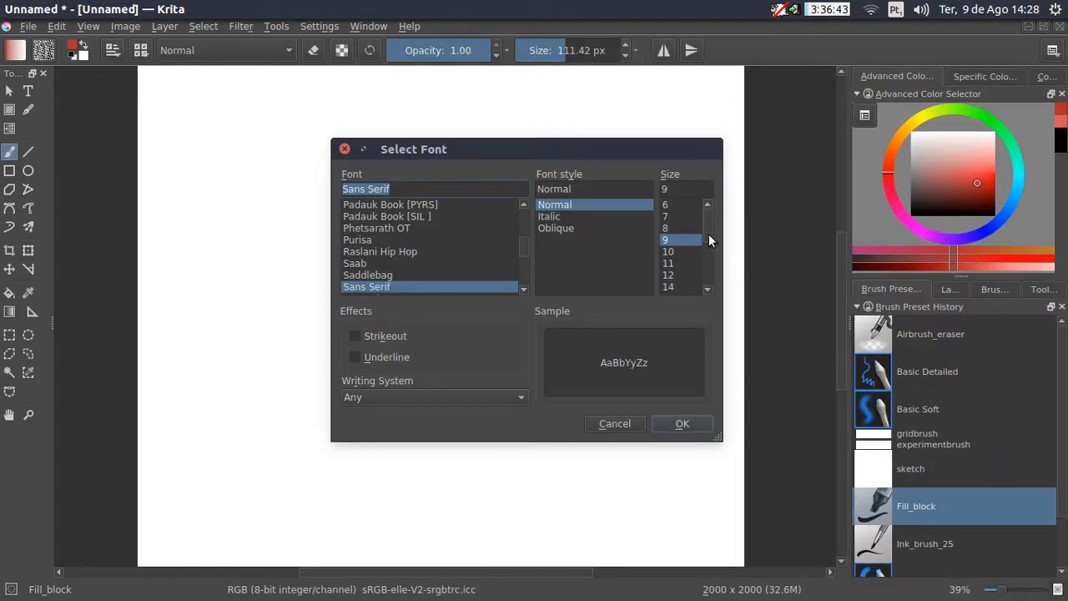
{"action": "left_click_drag", "start_coordinate": [709, 233], "coordinate": [705, 282]}
{"action": "left_click", "coordinate": [672, 286]}
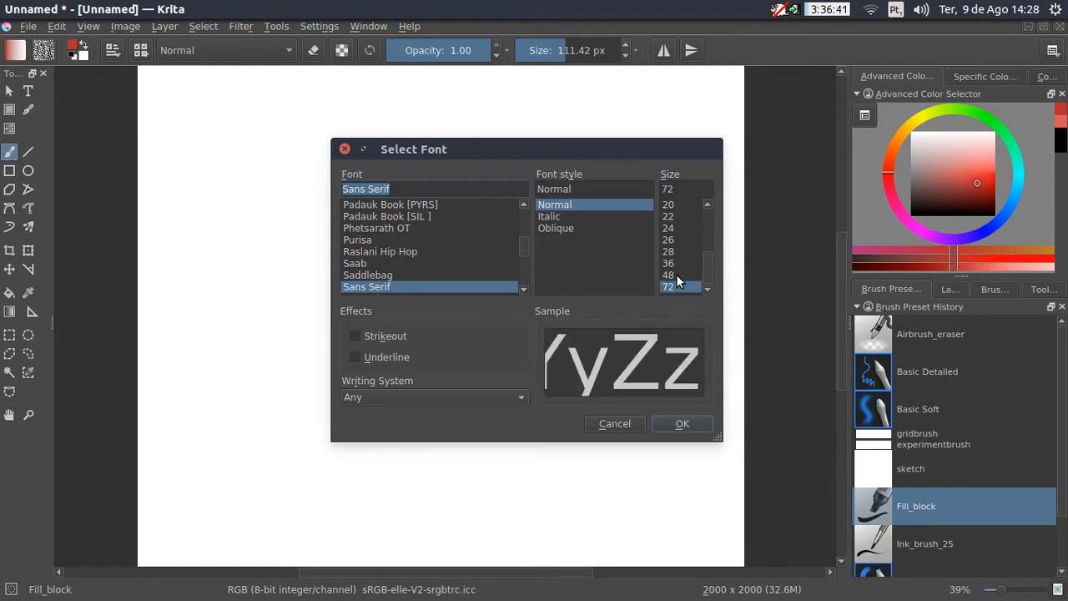
Try the Italic and Oblique styles for the Sans Serif font
{"action": "left_click", "coordinate": [572, 216]}
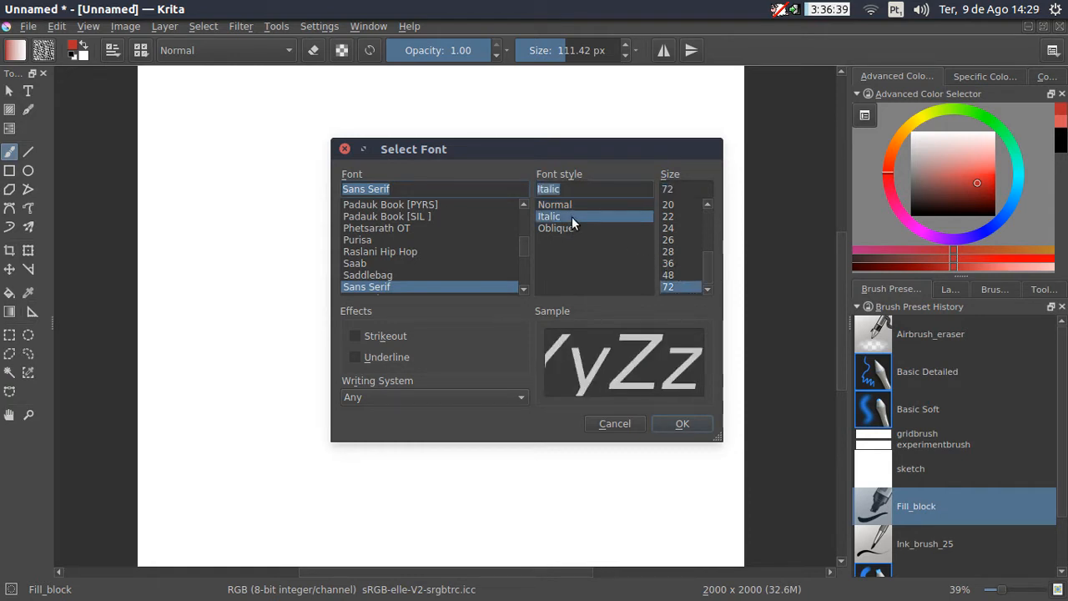
{"action": "left_click", "coordinate": [589, 229]}
{"action": "left_click", "coordinate": [584, 217]}
Try the Padauk and Padauk Book [SIL ] fonts for the text brush tip
{"action": "left_click_drag", "start_coordinate": [519, 247], "coordinate": [525, 254]}
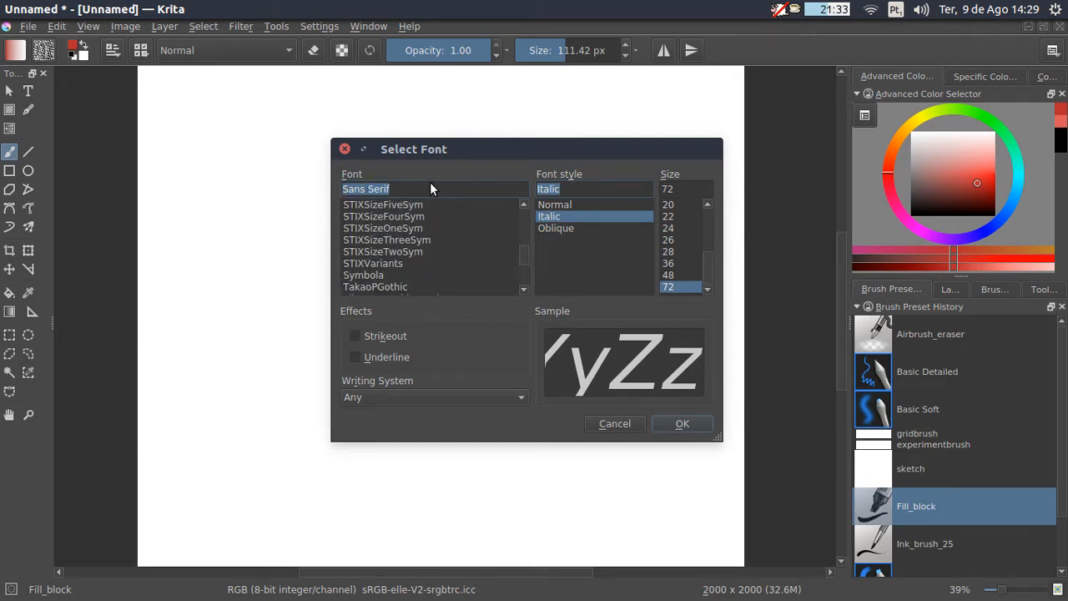
{"action": "type", "text": "Padauk"}
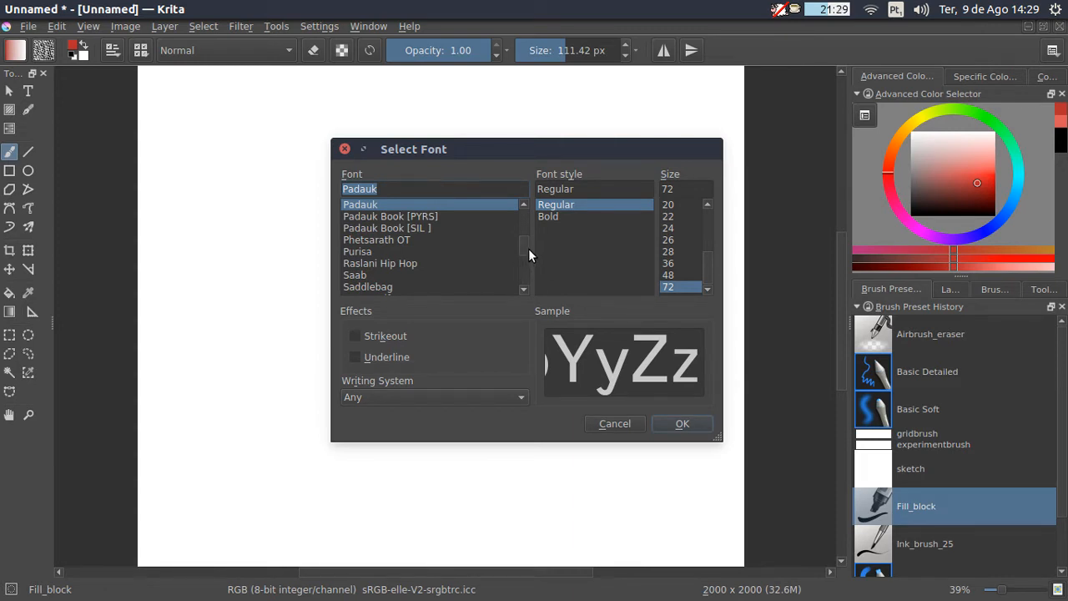
{"action": "scroll", "coordinate": [528, 248], "scroll_direction": "down", "scroll_amount": 1}
{"action": "scroll", "coordinate": [530, 247], "scroll_direction": "up", "scroll_amount": 4}
{"action": "scroll", "coordinate": [531, 246], "scroll_direction": "down", "scroll_amount": 3}
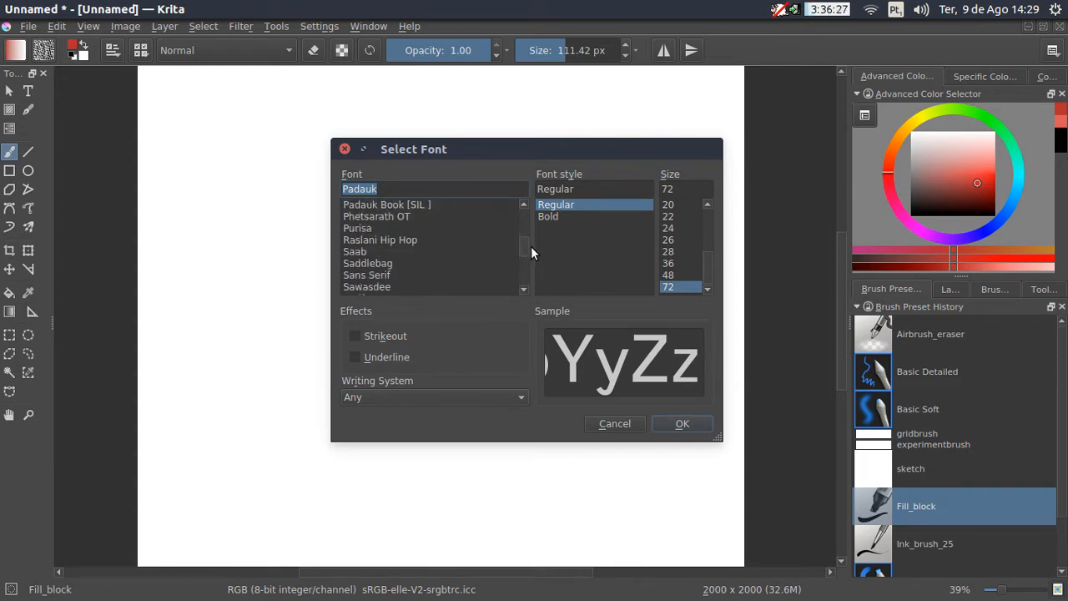
{"action": "scroll", "coordinate": [533, 245], "scroll_direction": "up", "scroll_amount": 3}
{"action": "left_click", "coordinate": [467, 281]}
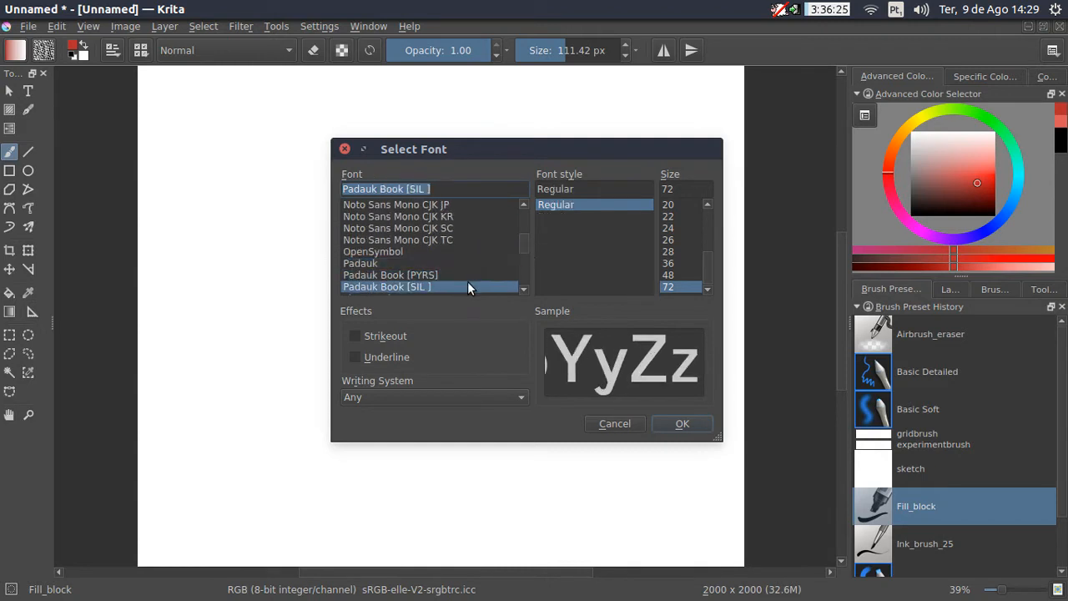
Browse further through the font list and try KacstTitleL for the text brush tip
{"action": "scroll", "coordinate": [519, 249], "scroll_direction": "down", "scroll_amount": 3}
{"action": "mouse_move", "coordinate": [520, 249]}
{"action": "left_mouse_down"}
{"action": "mouse_move", "coordinate": [524, 274]}
{"action": "mouse_move", "coordinate": [522, 219]}
{"action": "mouse_move", "coordinate": [523, 234]}
{"action": "left_mouse_up"}
{"action": "left_click", "coordinate": [430, 252]}
{"action": "left_click", "coordinate": [436, 274]}
{"action": "left_click", "coordinate": [385, 251]}
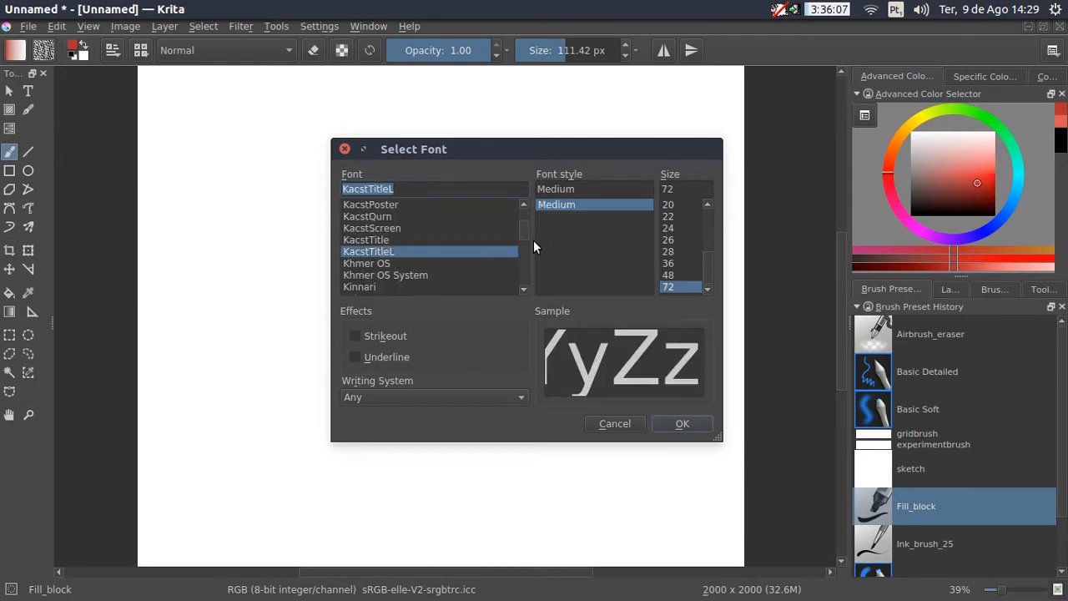
Choose the NanumMyeongjo font in Bold style for the text brush tip and confirm it
{"action": "scroll", "coordinate": [517, 242], "scroll_direction": "down", "scroll_amount": 5}
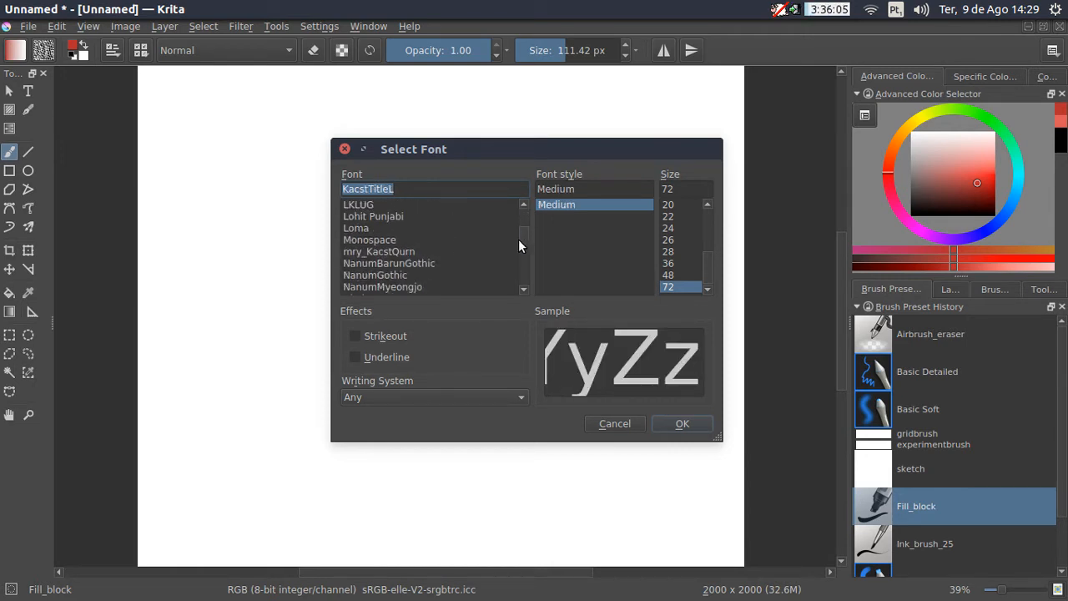
{"action": "left_click_drag", "start_coordinate": [457, 204], "coordinate": [477, 286]}
{"action": "left_click", "coordinate": [580, 204]}
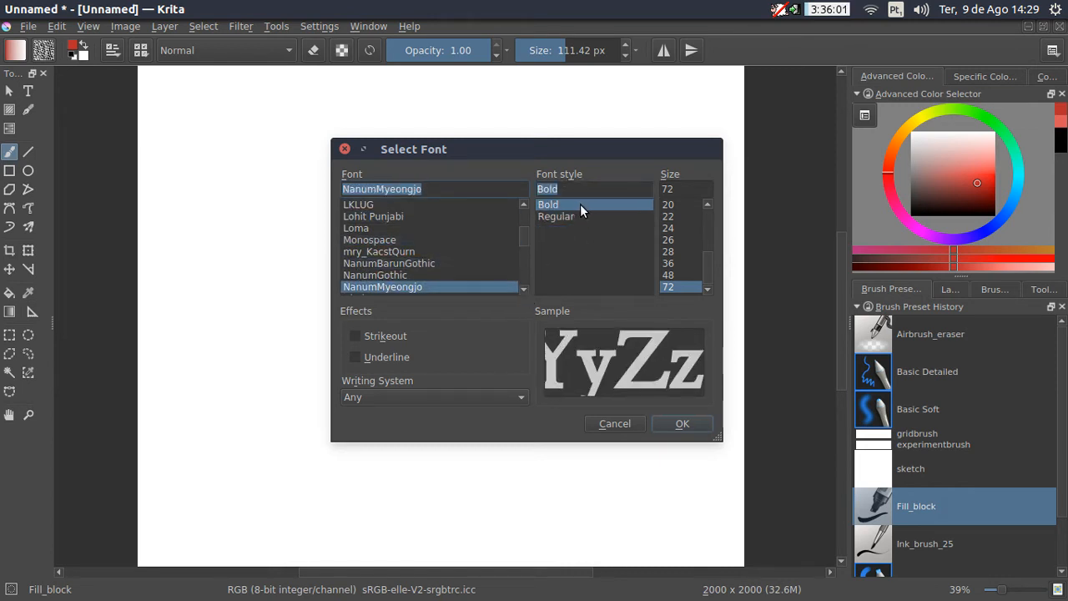
{"action": "left_click", "coordinate": [682, 424]}
Stamp the bold NanumMyeongjo "vaquinia" text at varying sizes across the middle and lower part of the canvas
{"action": "left_click", "coordinate": [367, 332]}
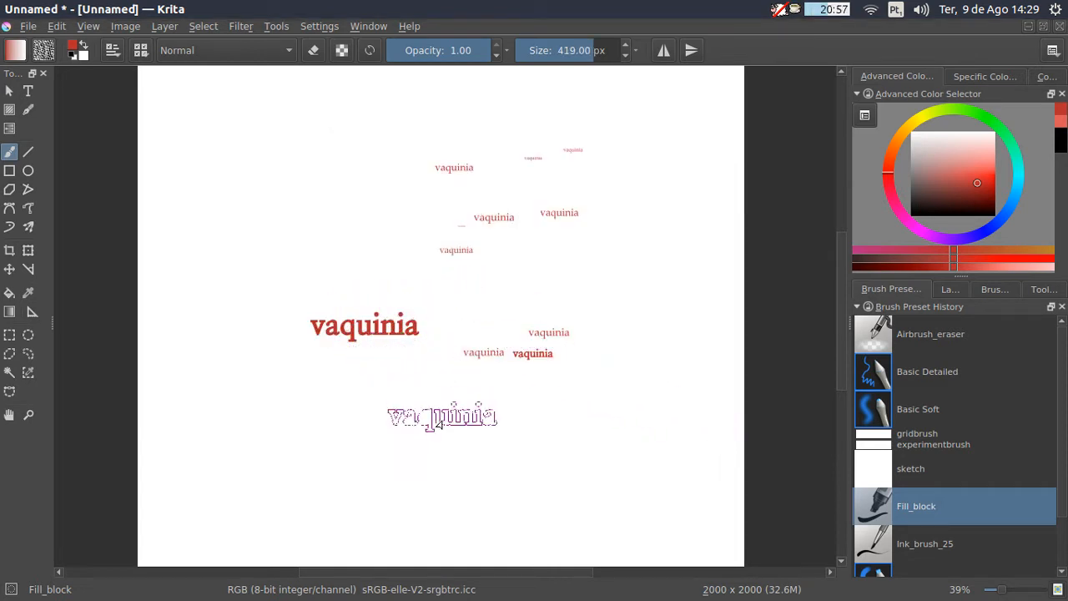
{"action": "left_click", "coordinate": [320, 293]}
{"action": "left_click", "coordinate": [380, 384]}
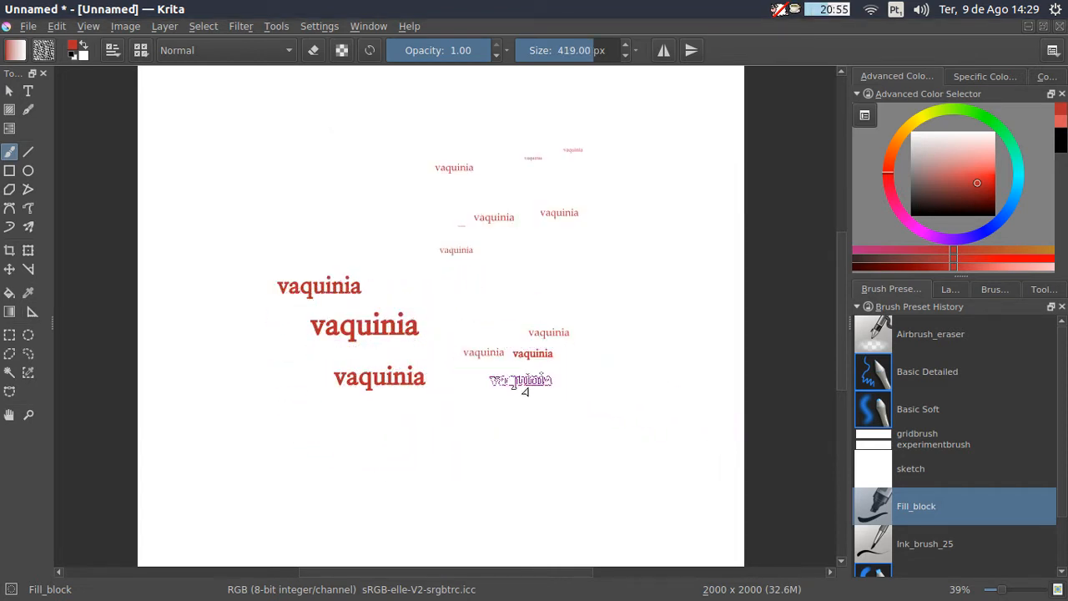
{"action": "left_click", "coordinate": [522, 387]}
{"action": "left_click", "coordinate": [552, 426]}
{"action": "left_click", "coordinate": [572, 444]}
{"action": "left_click", "coordinate": [582, 445]}
Reopen the text tip's font selection and try the Strikeout and Underline effects on the sample text
{"action": "left_click", "coordinate": [113, 52]}
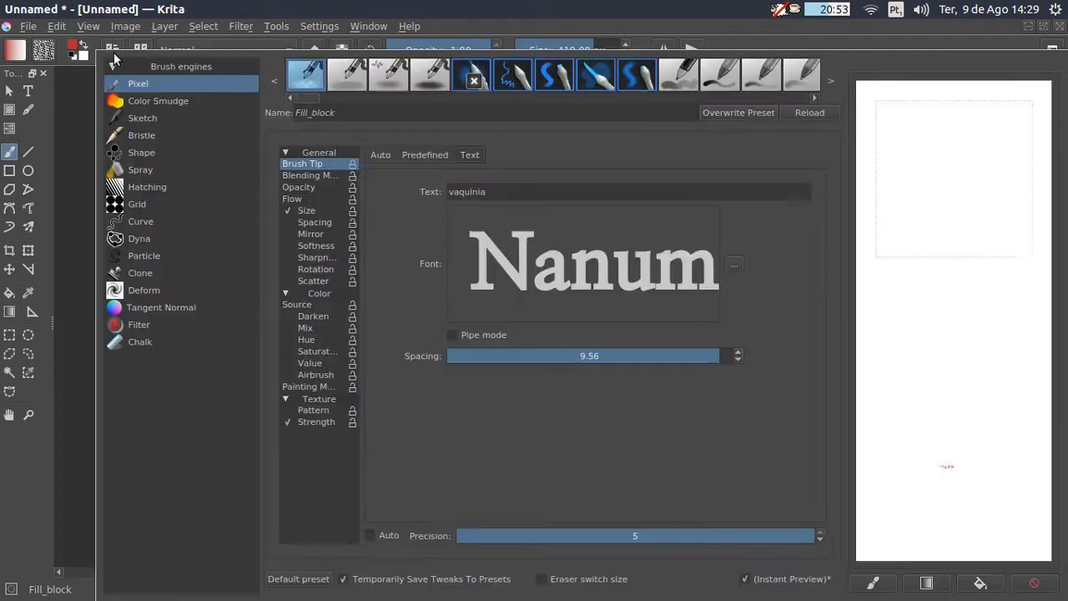
{"action": "left_click", "coordinate": [735, 265]}
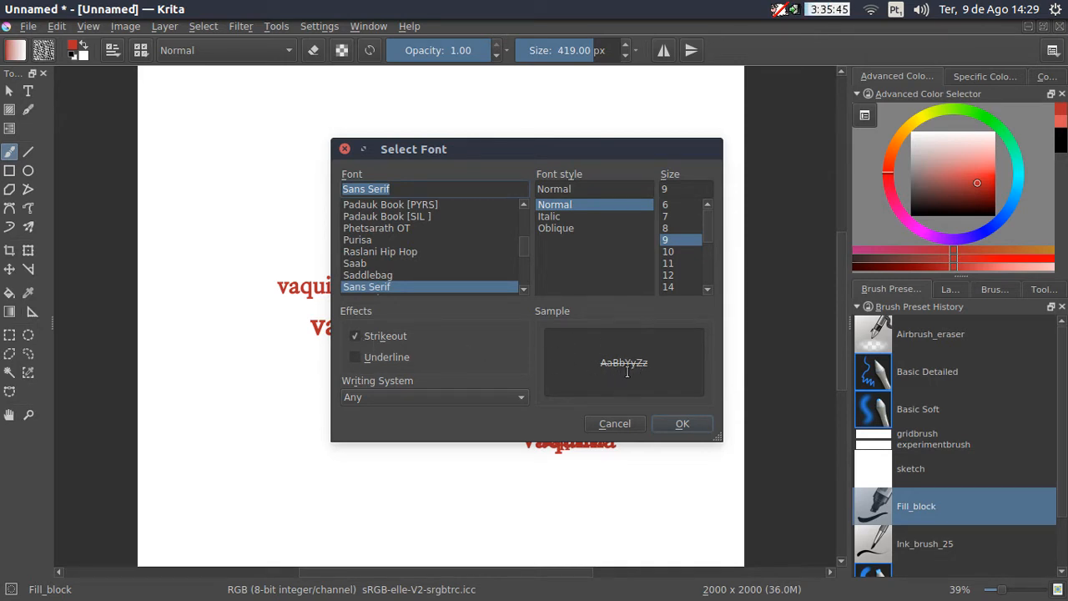
{"action": "left_click_drag", "start_coordinate": [600, 367], "coordinate": [675, 364]}
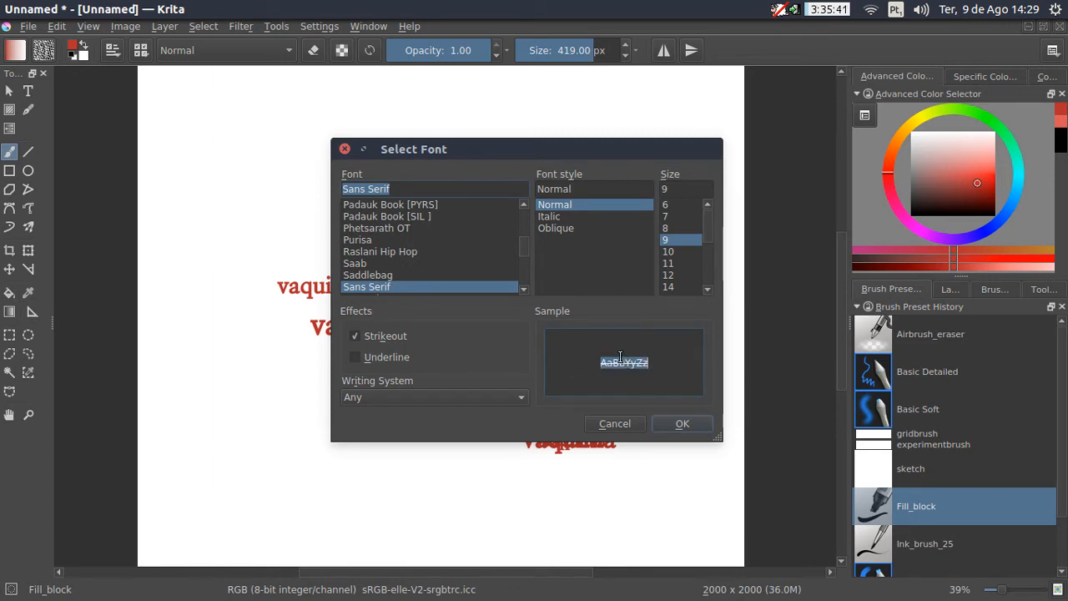
{"action": "left_click", "coordinate": [345, 334]}
{"action": "left_click", "coordinate": [364, 357]}
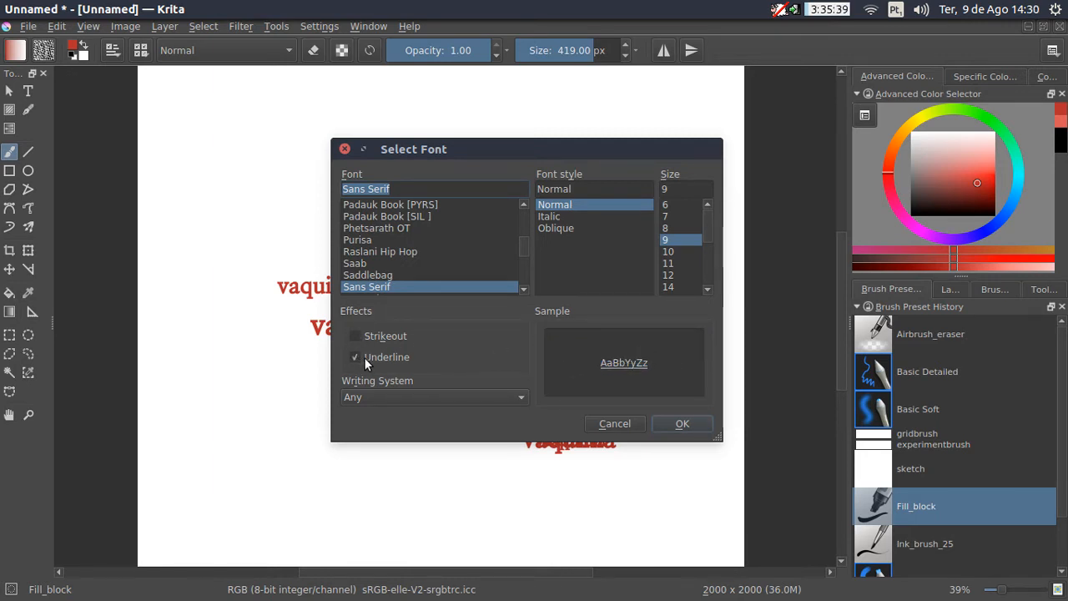
Set the font's writing system to Cyrillic
{"action": "left_click", "coordinate": [449, 398]}
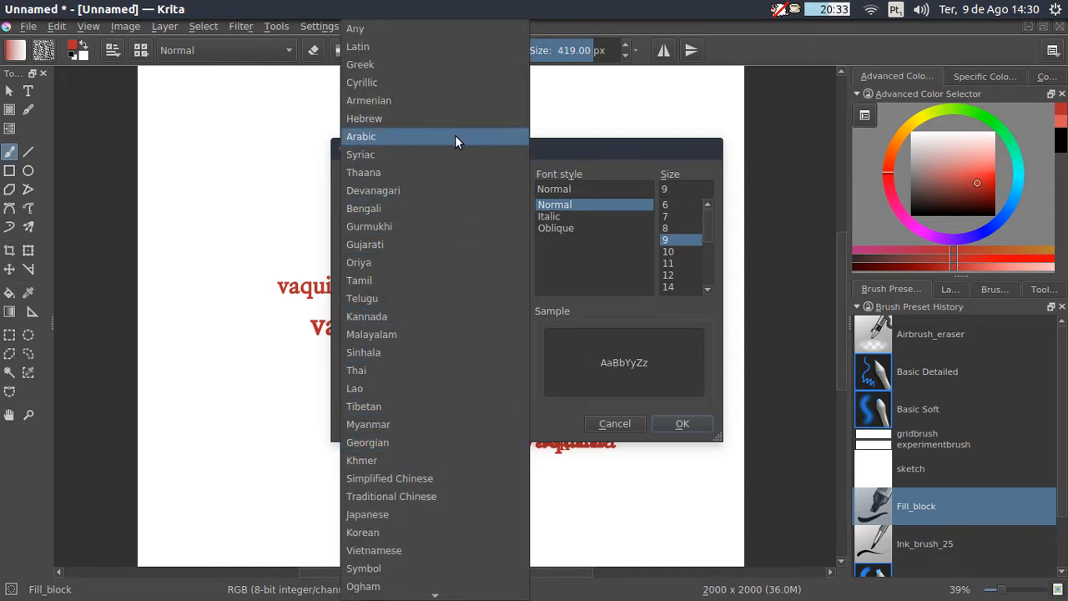
{"action": "left_click", "coordinate": [460, 84]}
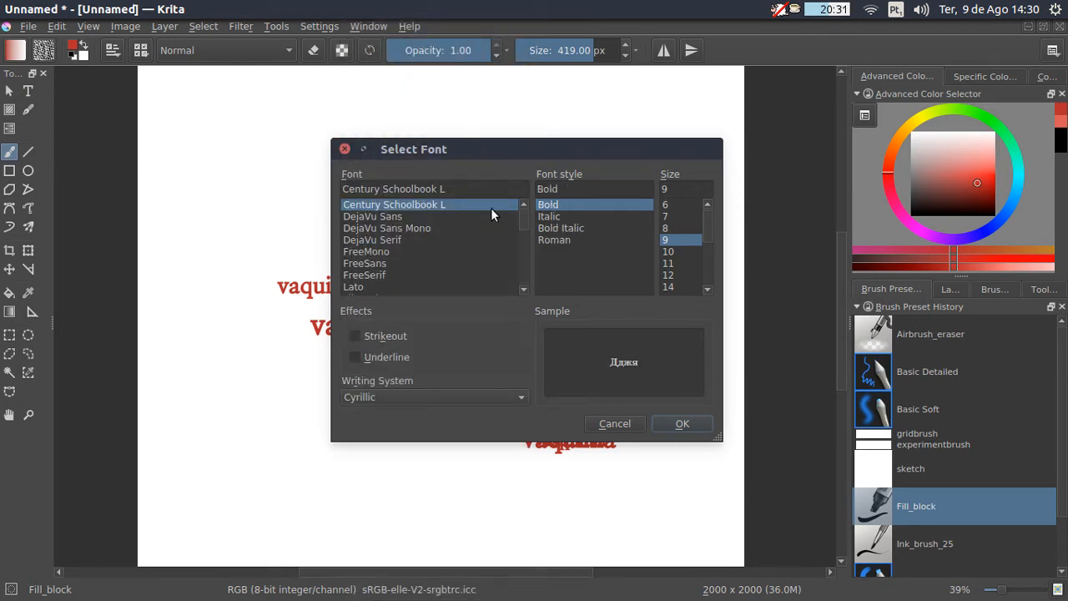
Try the FreeSans font for Cyrillic, and switch the writing system to Thai
{"action": "left_click", "coordinate": [473, 219]}
{"action": "left_click", "coordinate": [451, 263]}
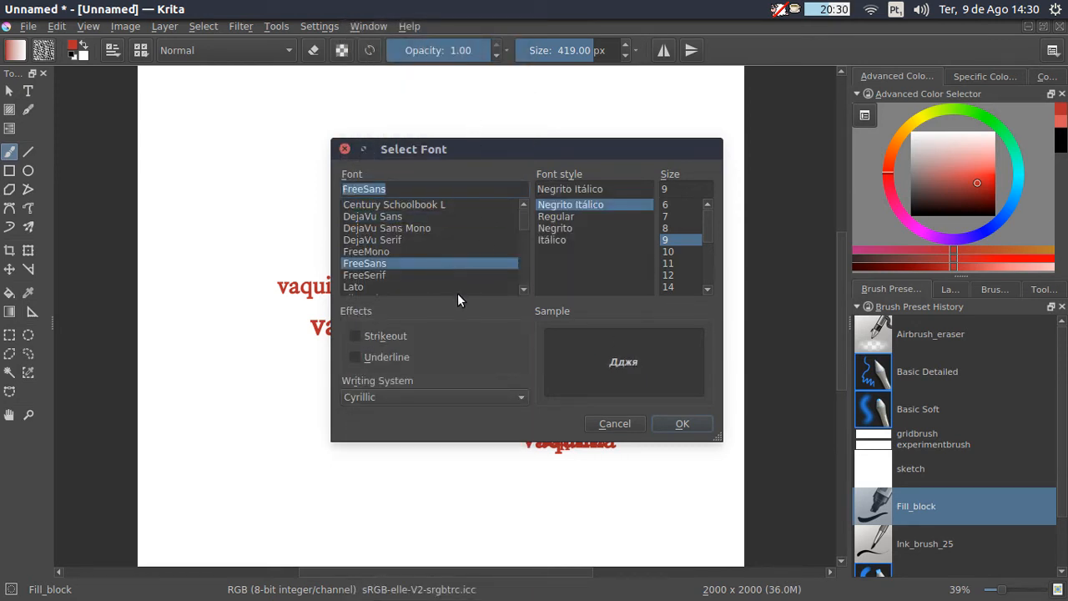
{"action": "left_click", "coordinate": [461, 389]}
{"action": "left_click", "coordinate": [450, 363]}
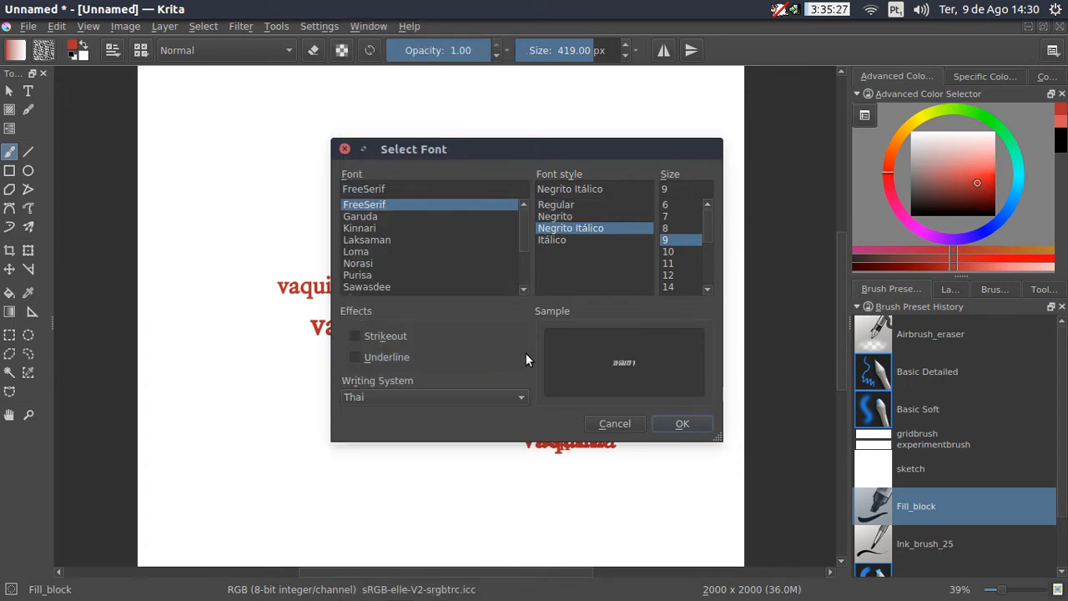
Try the Korean writing system, and switch to Symbol to preview one of its fonts
{"action": "left_click", "coordinate": [490, 396]}
{"action": "left_click", "coordinate": [441, 490]}
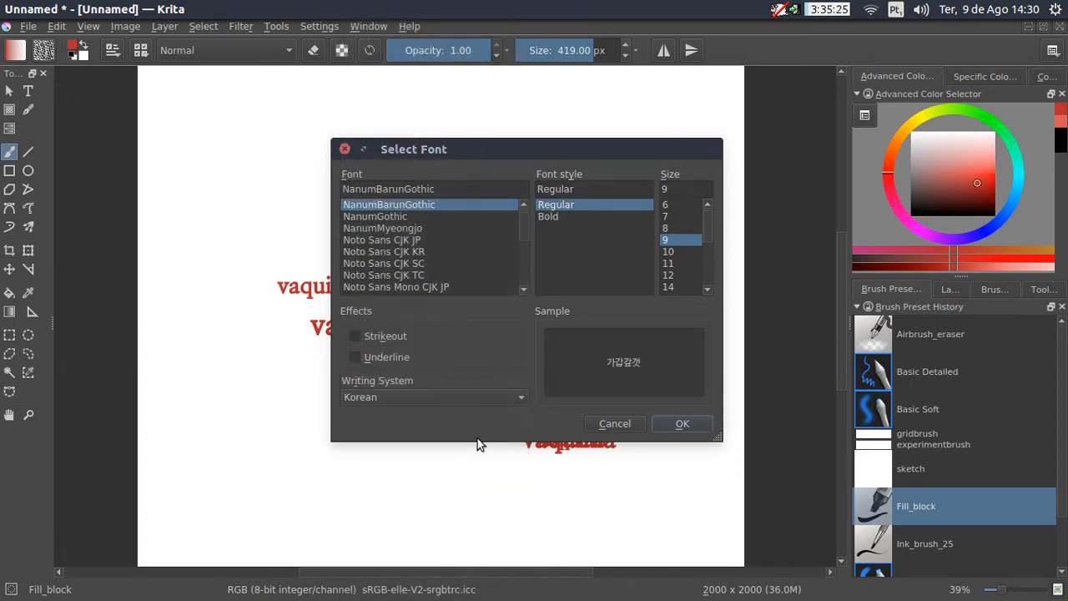
{"action": "left_click", "coordinate": [507, 401]}
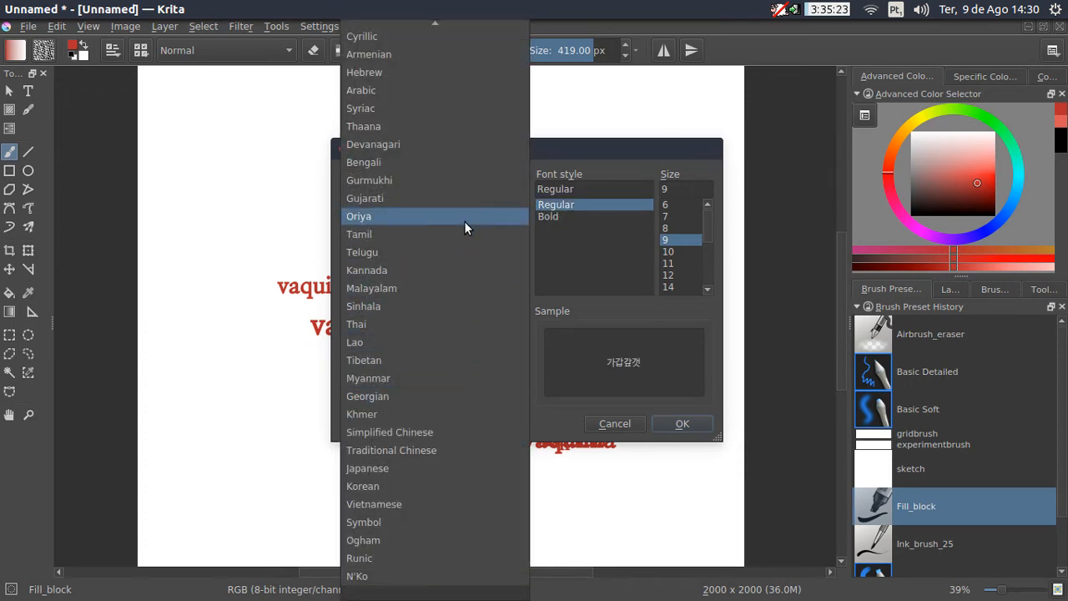
{"action": "left_click", "coordinate": [443, 523]}
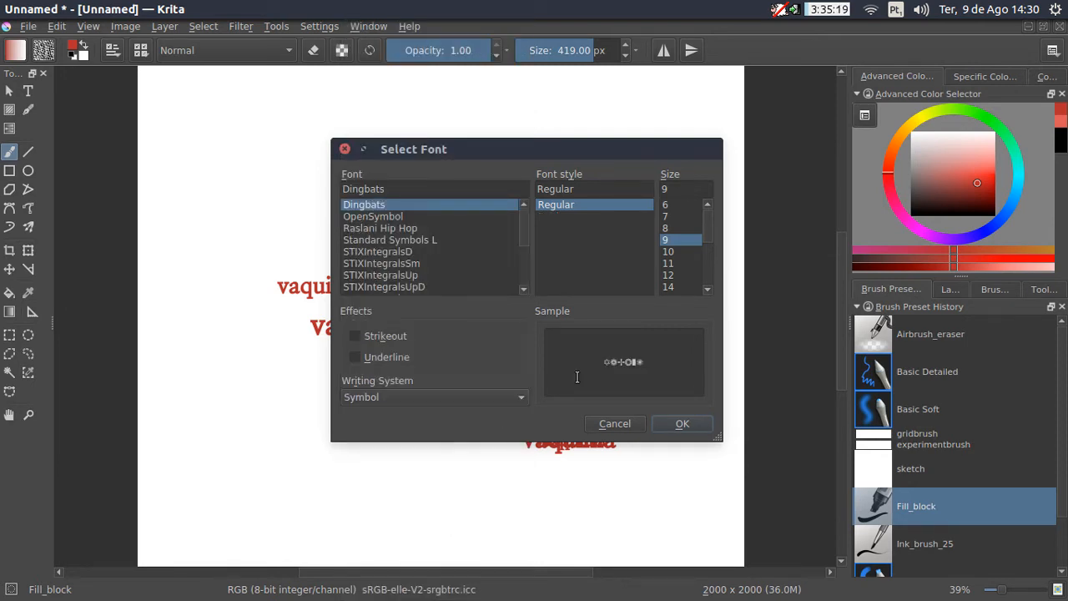
{"action": "left_click_drag", "start_coordinate": [430, 252], "coordinate": [441, 222]}
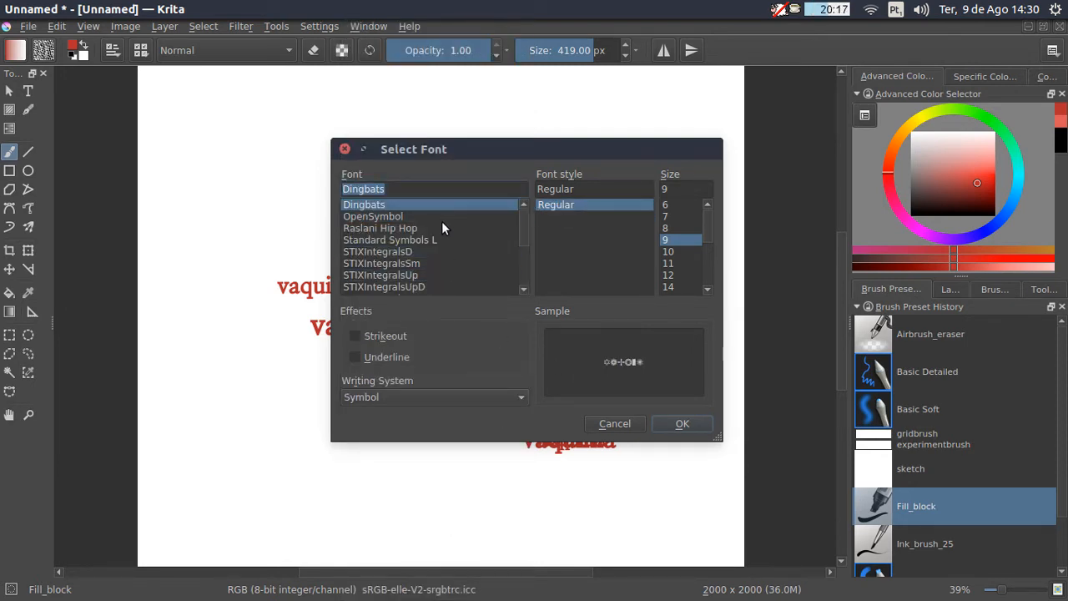
{"action": "left_click", "coordinate": [442, 221]}
Set the writing system to Arabic and preview the KacstArt and KacstDecorative fonts
{"action": "left_click", "coordinate": [467, 389]}
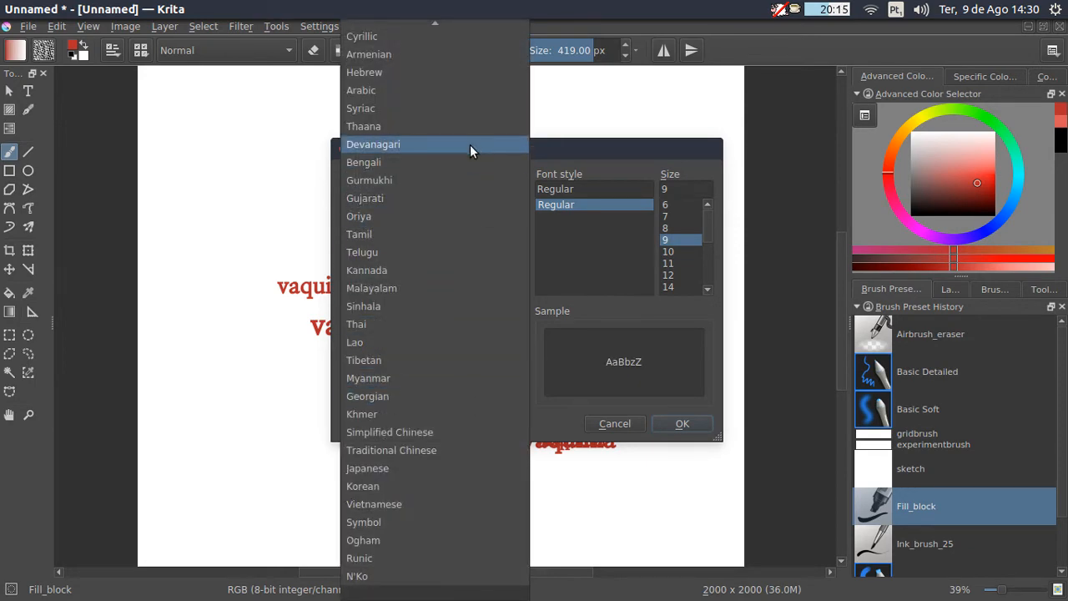
{"action": "left_click", "coordinate": [469, 89]}
{"action": "left_click", "coordinate": [430, 251]}
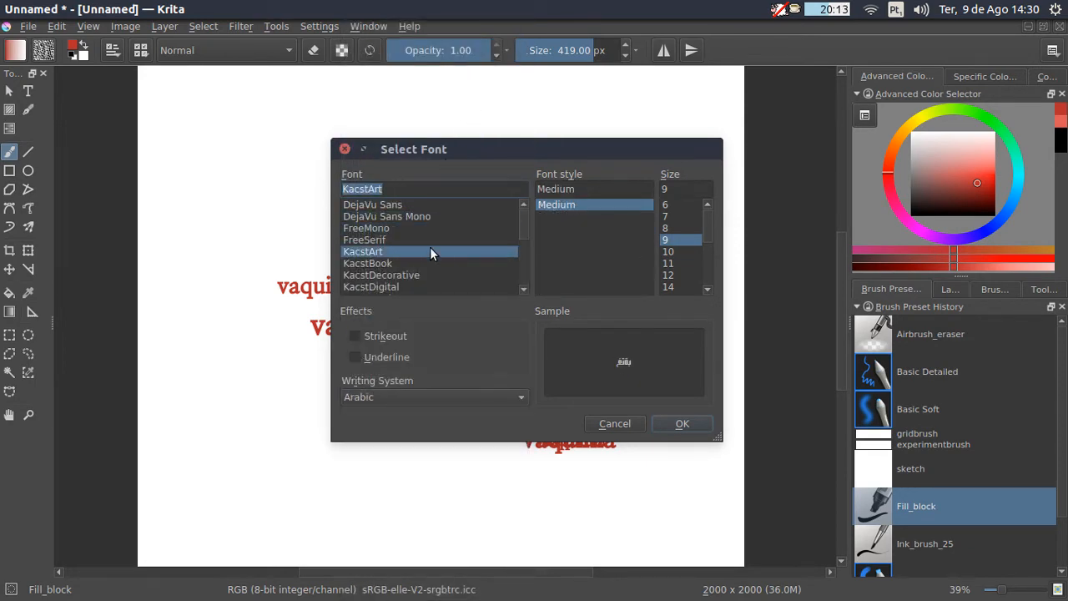
{"action": "left_click", "coordinate": [446, 274]}
Set the writing system to Any, choose the URW Bookman L font and confirm it for the text tip
{"action": "left_click", "coordinate": [482, 395]}
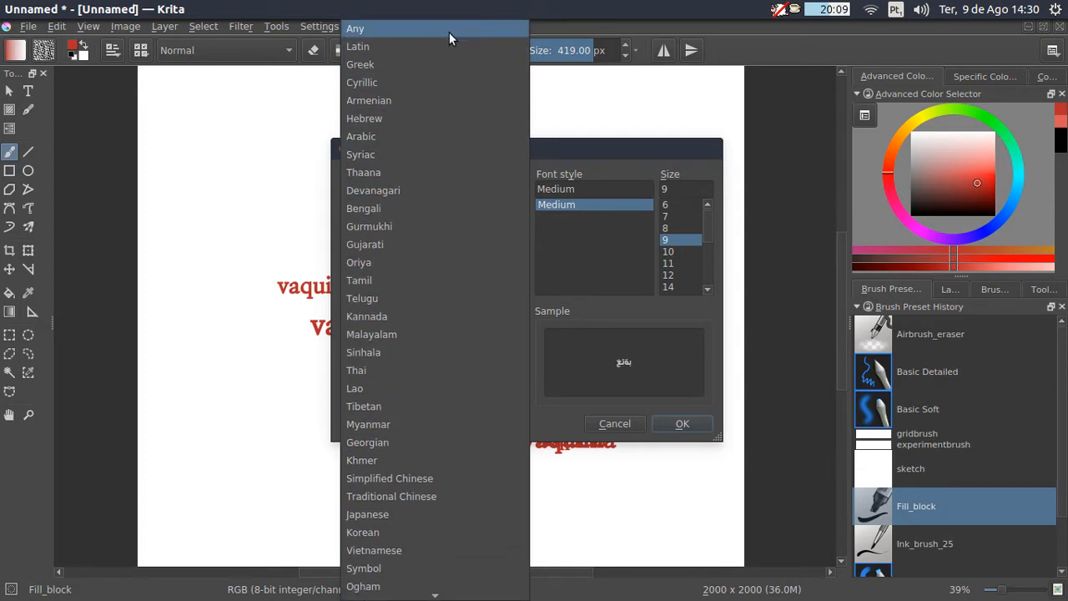
{"action": "left_click", "coordinate": [449, 32]}
{"action": "left_click_drag", "start_coordinate": [519, 223], "coordinate": [516, 292]}
{"action": "left_click", "coordinate": [468, 286]}
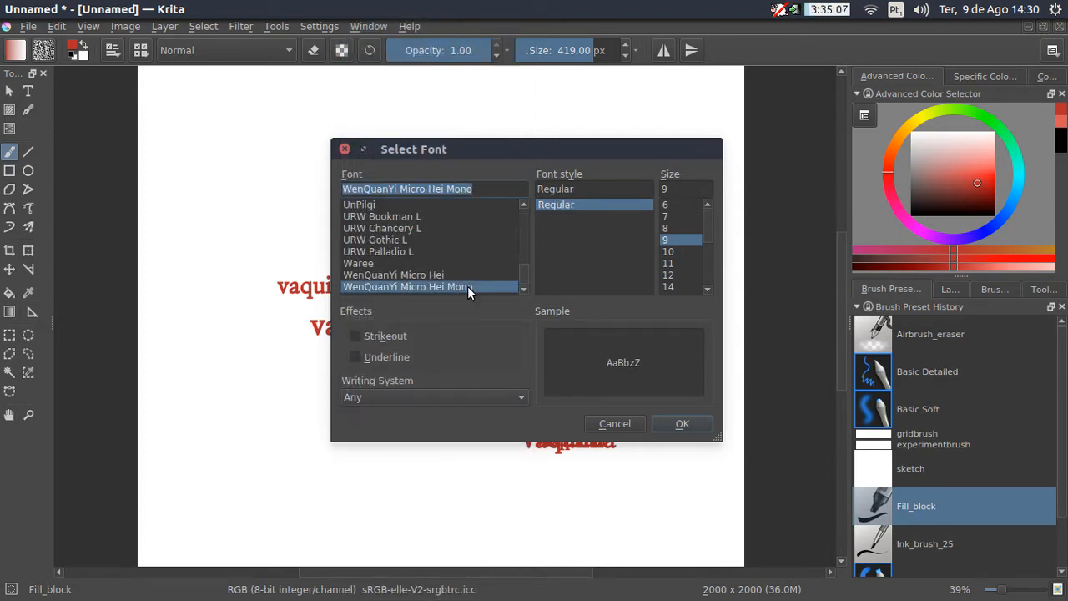
{"action": "left_click", "coordinate": [461, 263]}
{"action": "left_click", "coordinate": [460, 216]}
{"action": "left_click", "coordinate": [683, 424]}
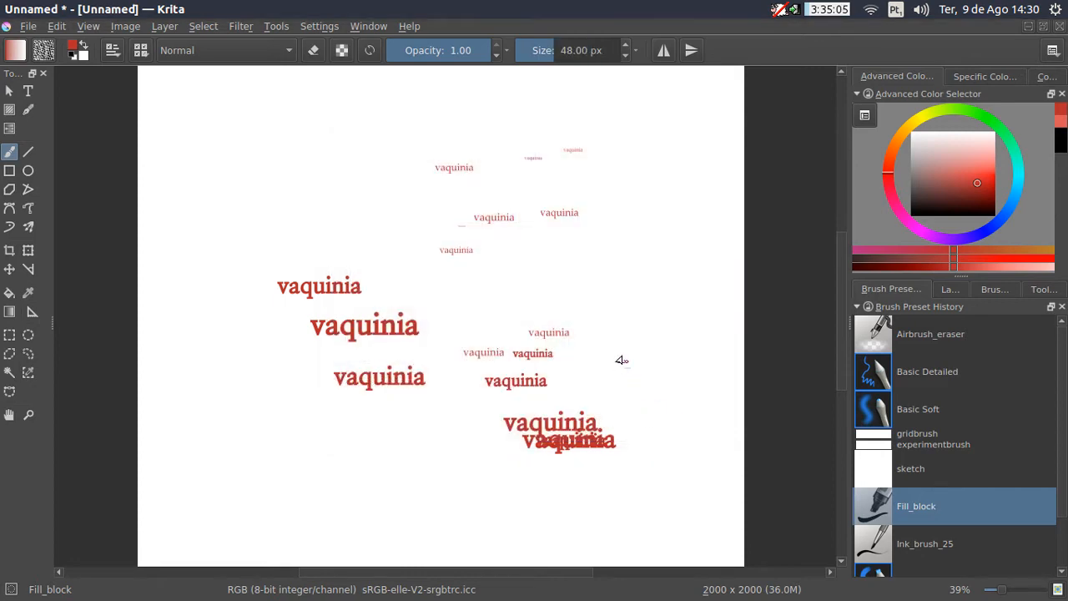
Turn on Pipe mode for the "vaquinia" text brush tip and return to the canvas
{"action": "left_click", "coordinate": [141, 56]}
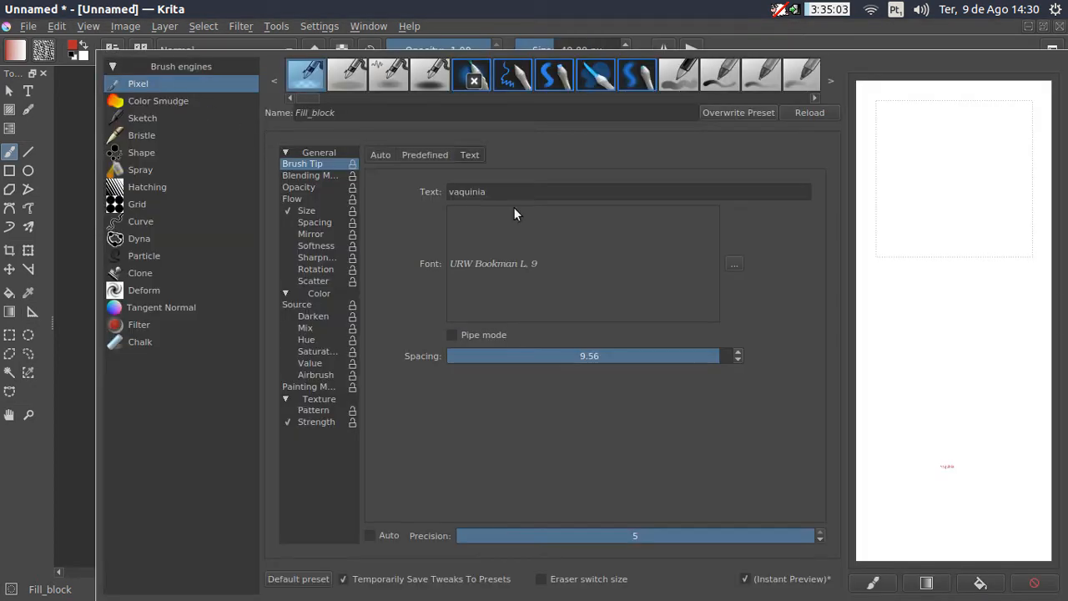
{"action": "left_click", "coordinate": [454, 335]}
{"action": "left_click", "coordinate": [489, 16]}
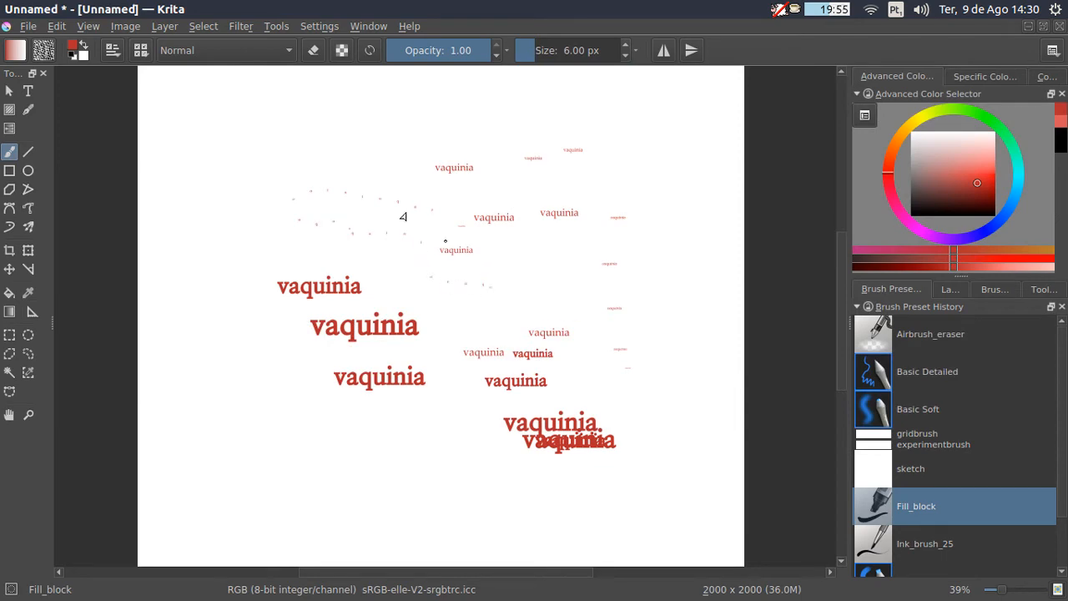
Set the text brush tip's font to Sans Serif Normal at size 150 and confirm it
{"action": "left_click", "coordinate": [113, 51]}
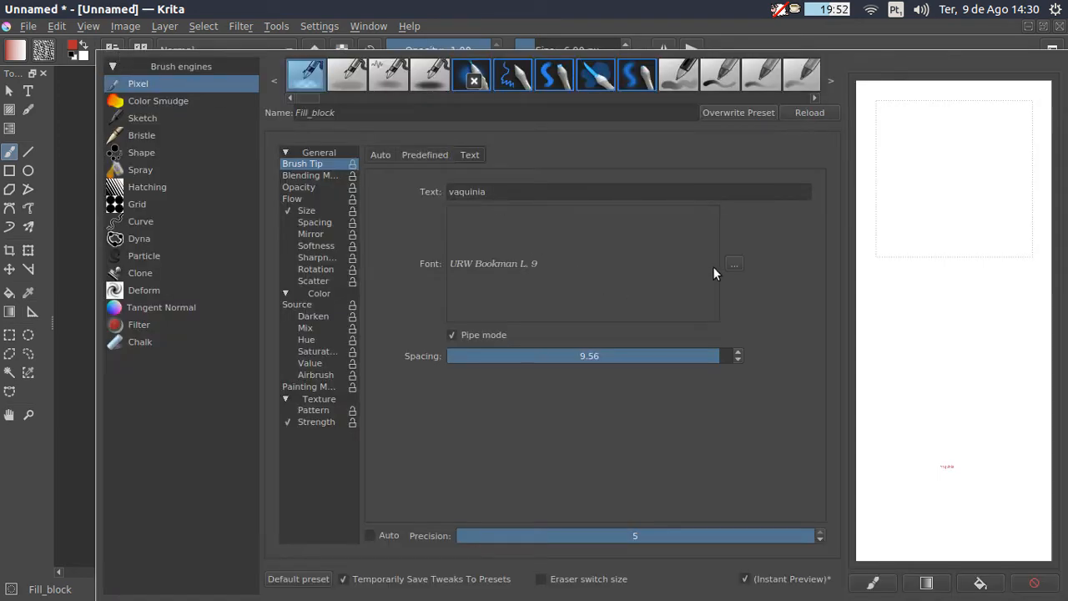
{"action": "left_click", "coordinate": [735, 264]}
{"action": "scroll", "coordinate": [701, 286], "scroll_direction": "down", "scroll_amount": 3}
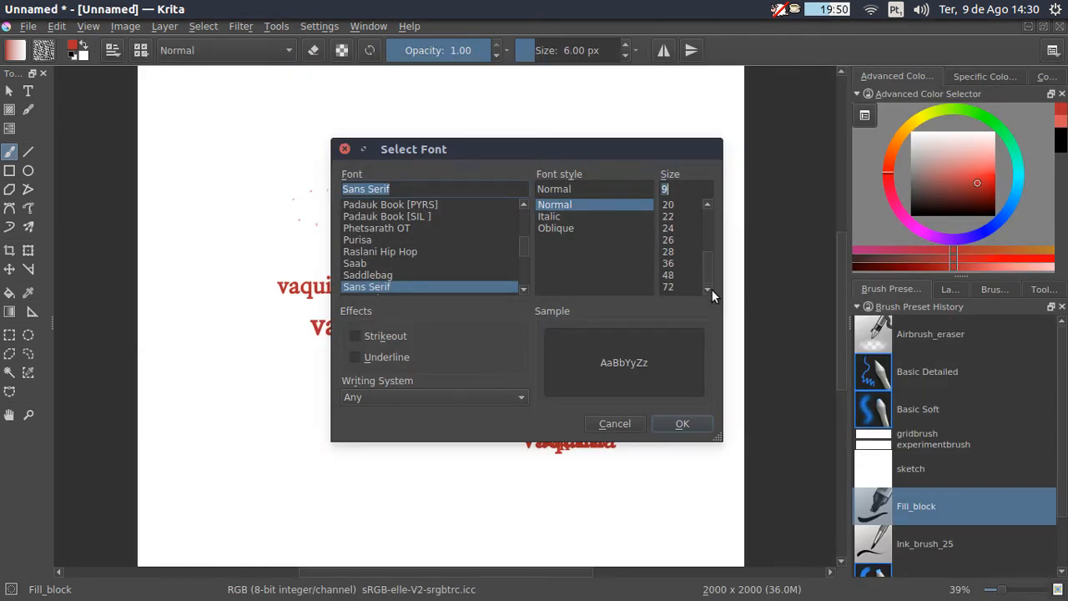
{"action": "left_click", "coordinate": [678, 287]}
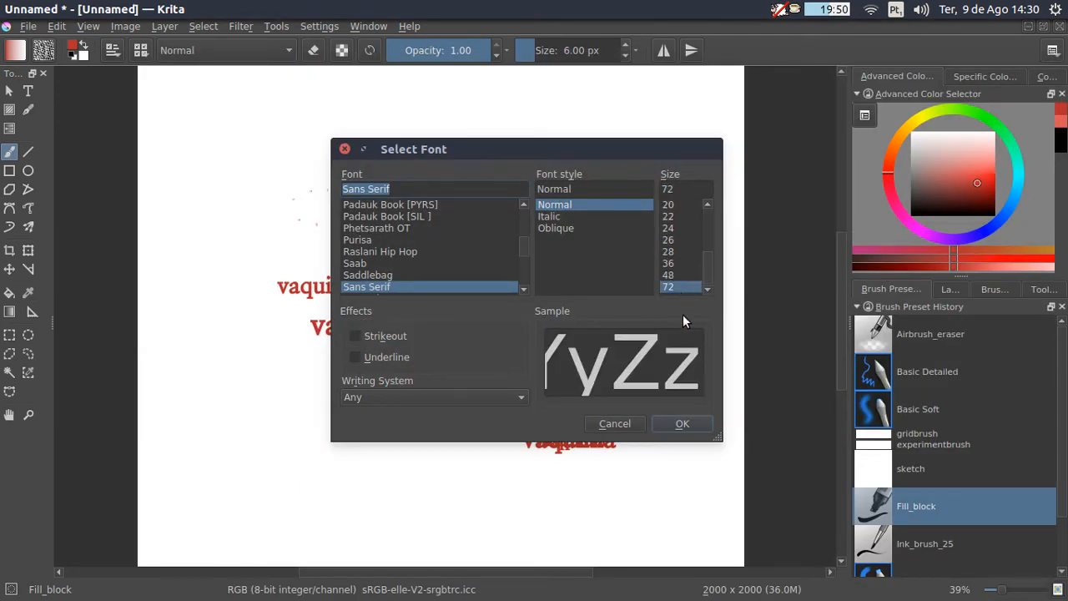
{"action": "double_click", "coordinate": [676, 189]}
{"action": "type", "text": "150"}
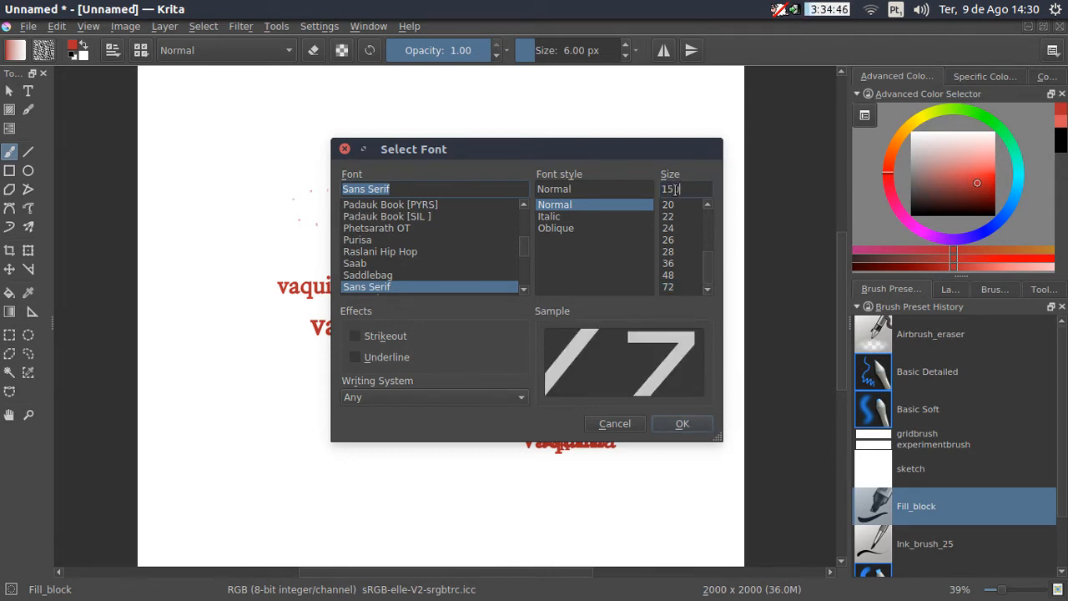
{"action": "left_click", "coordinate": [683, 424]}
Stamp successive single letters of "vaquinia" in Pipe mode at scattered spots over the existing words
{"action": "left_click", "coordinate": [616, 314]}
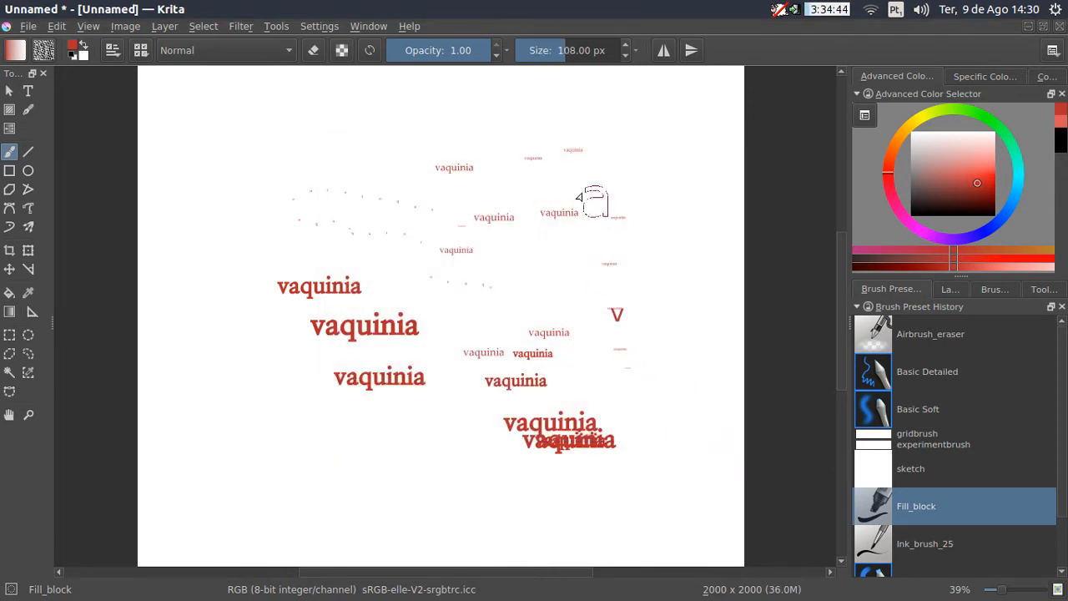
{"action": "left_click", "coordinate": [518, 192]}
{"action": "left_click", "coordinate": [596, 242]}
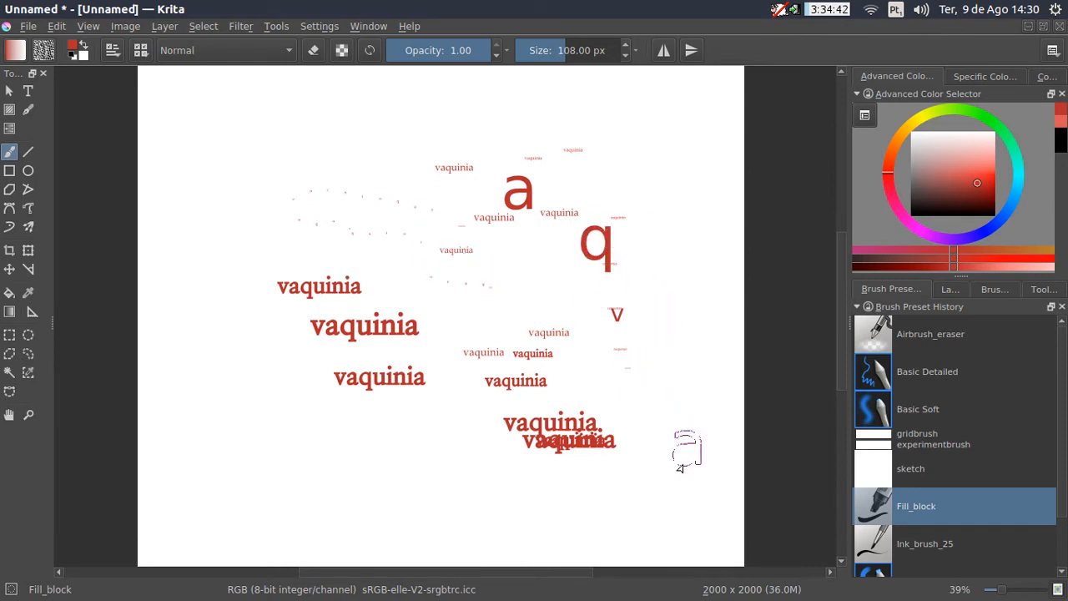
{"action": "left_click", "coordinate": [606, 503]}
{"action": "left_click", "coordinate": [282, 457]}
{"action": "left_click", "coordinate": [318, 275]}
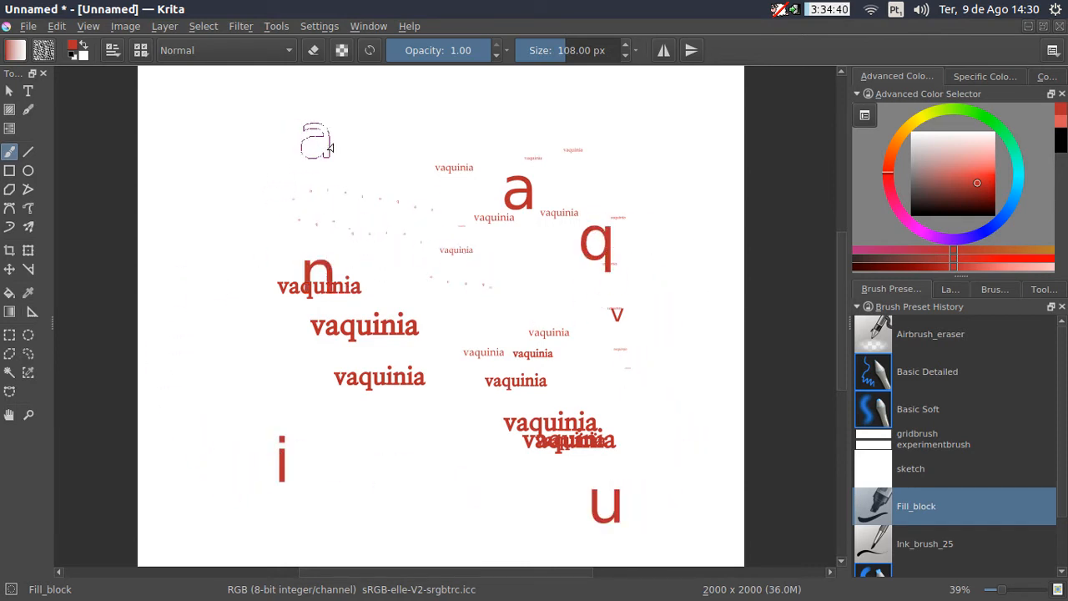
{"action": "left_click", "coordinate": [402, 192]}
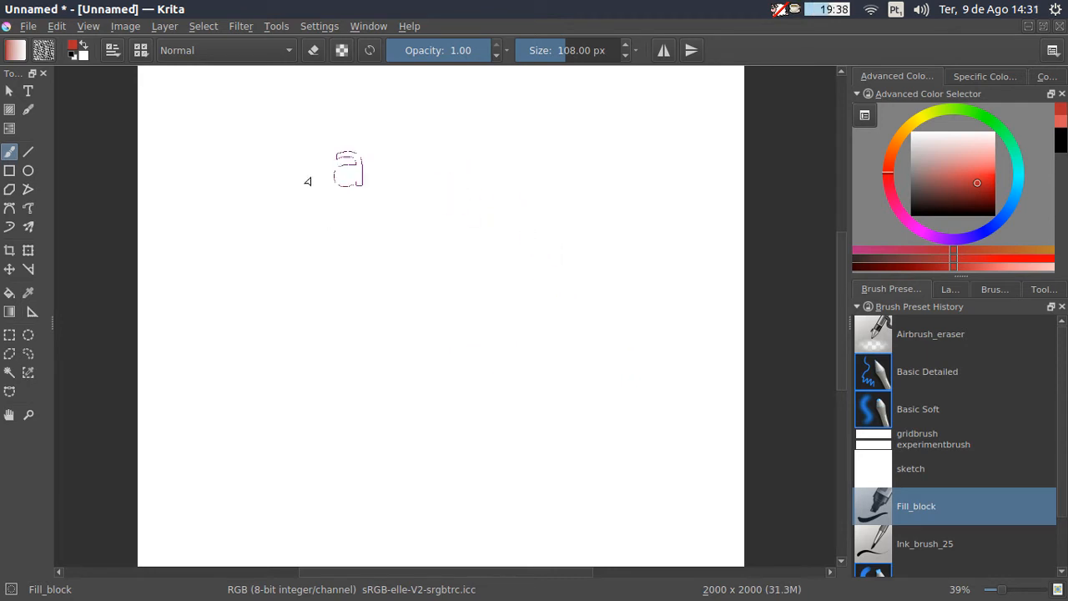
Stamp the letters v, a, q, u, i and n one by one across the cleared canvas
{"action": "left_click", "coordinate": [182, 221]}
{"action": "left_click", "coordinate": [288, 220]}
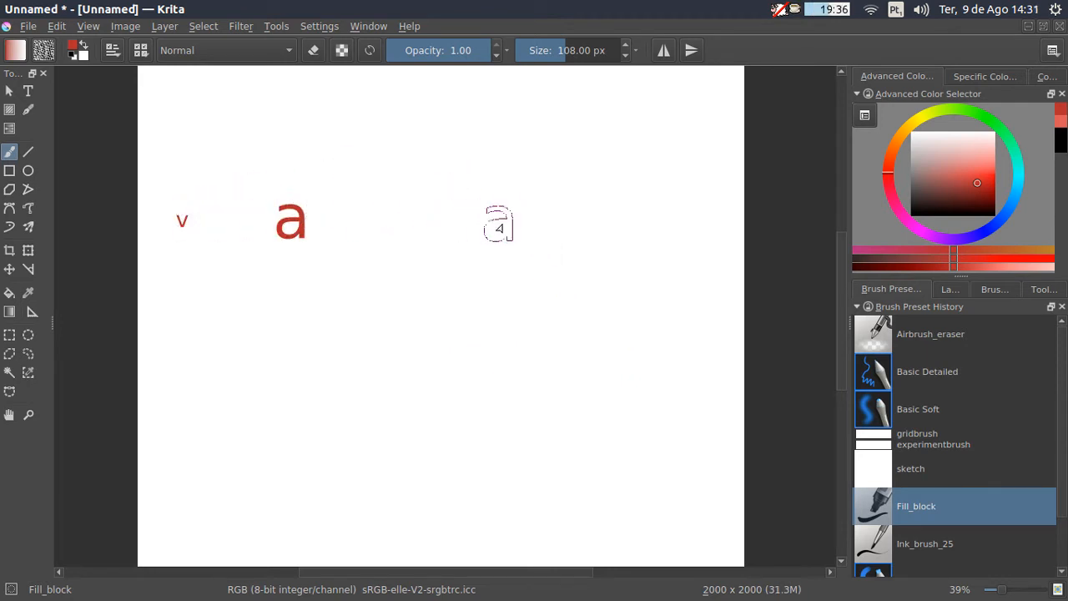
{"action": "left_click", "coordinate": [607, 247]}
{"action": "left_click", "coordinate": [482, 384]}
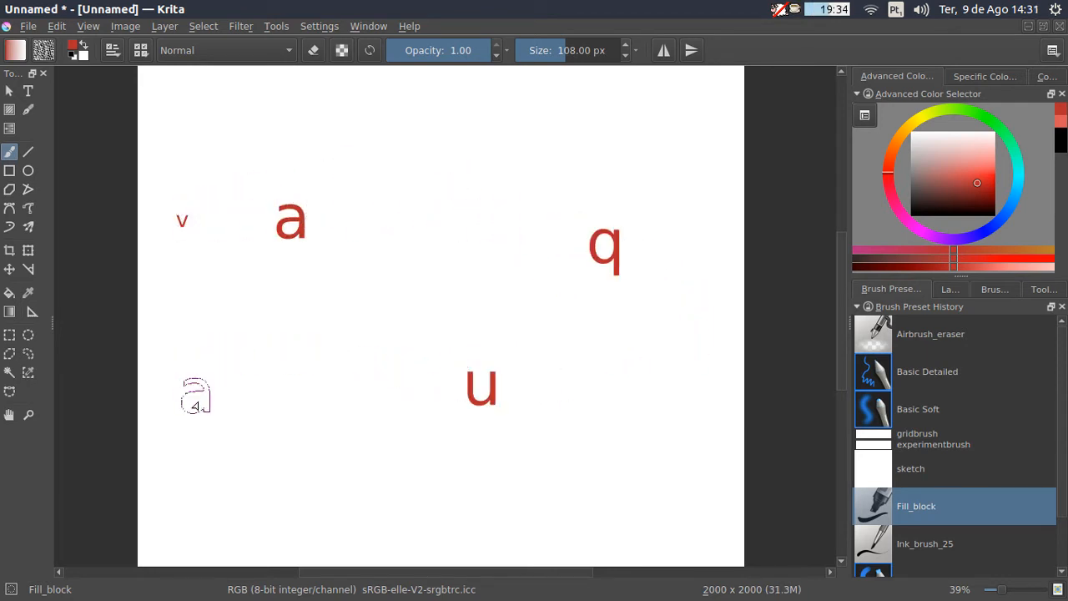
{"action": "left_click", "coordinate": [200, 421]}
{"action": "left_click", "coordinate": [524, 457]}
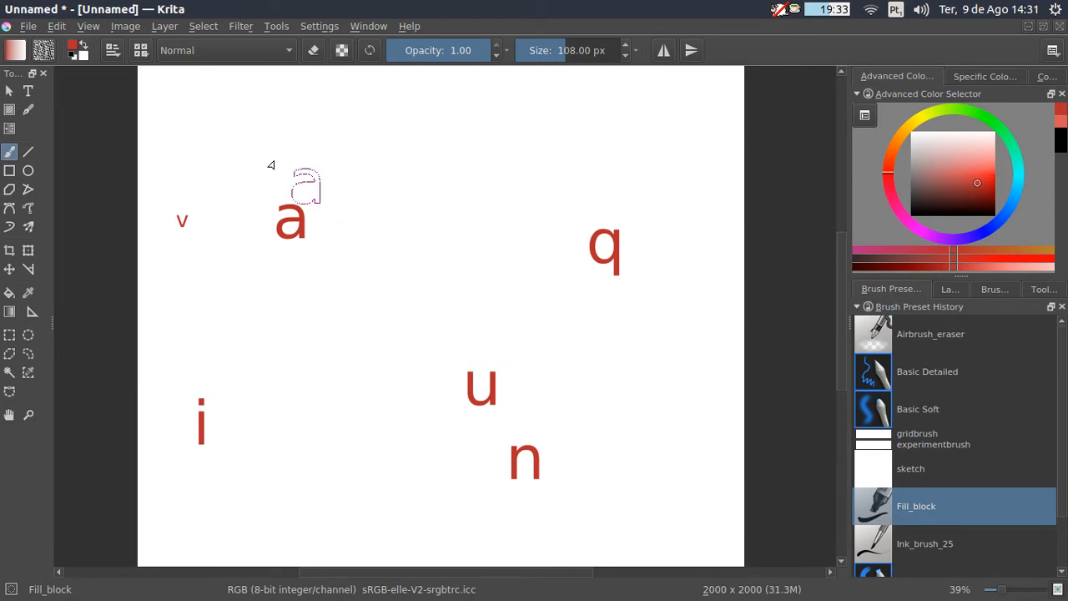
Reduce the text brush tip's spacing to 0.00 and turn off Pipe mode
{"action": "left_click", "coordinate": [114, 51]}
{"action": "left_click_drag", "start_coordinate": [687, 352], "coordinate": [435, 354]}
{"action": "left_click", "coordinate": [454, 336]}
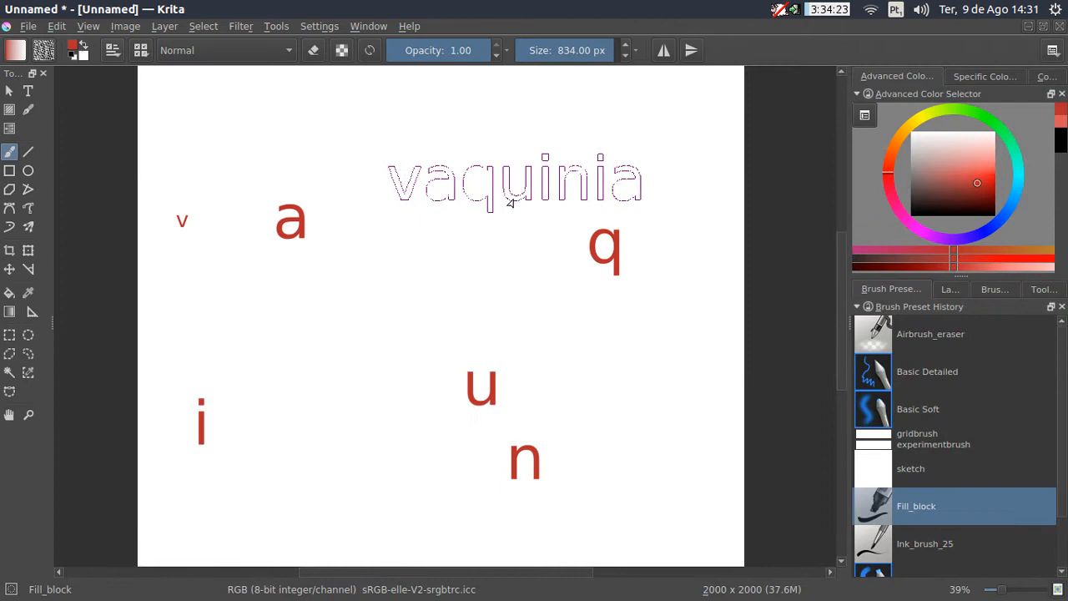
Paint continuous zero-spacing "vaquinia" strokes down the right half and along the upper part of the canvas
{"action": "mouse_move", "coordinate": [513, 179]}
{"action": "left_mouse_down"}
{"action": "mouse_move", "coordinate": [520, 309]}
{"action": "mouse_move", "coordinate": [514, 455]}
{"action": "left_mouse_up"}
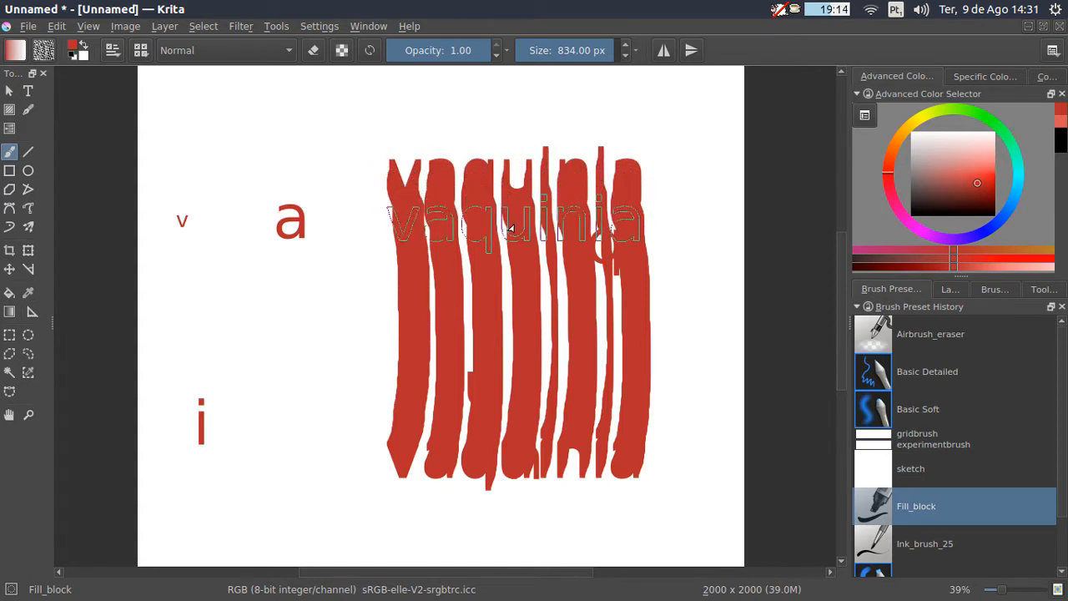
{"action": "left_click", "coordinate": [114, 51]}
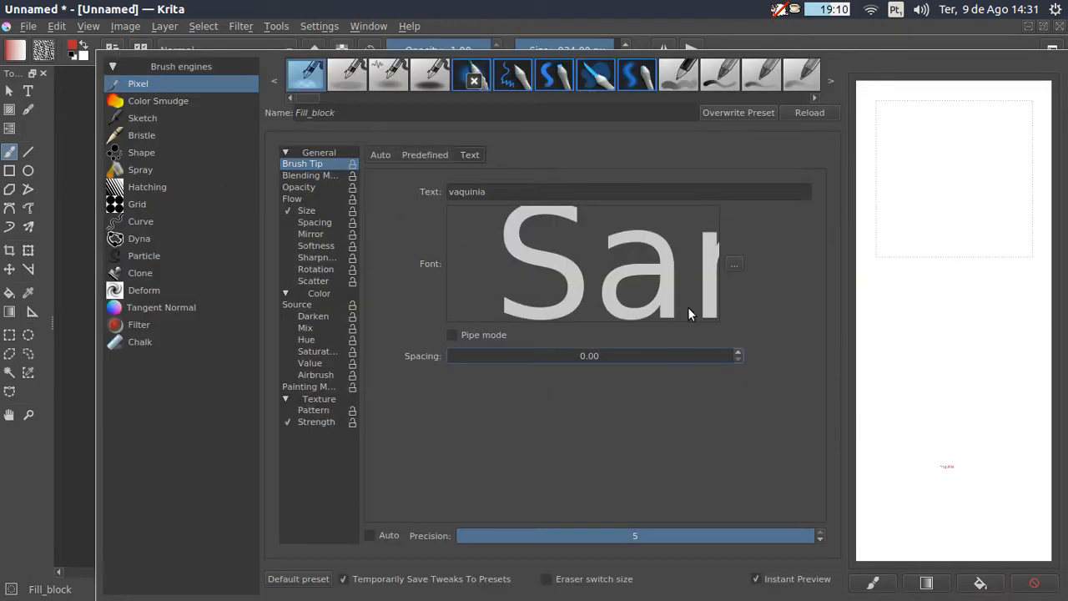
{"action": "left_click", "coordinate": [656, 11]}
{"action": "mouse_move", "coordinate": [547, 100]}
{"action": "left_mouse_down"}
{"action": "mouse_move", "coordinate": [609, 179]}
{"action": "mouse_move", "coordinate": [571, 225]}
{"action": "left_mouse_up"}
Raise the text tip's spacing to 0.02 and paint further overlapping "vaquinia" strokes on the canvas
{"action": "left_click", "coordinate": [114, 51]}
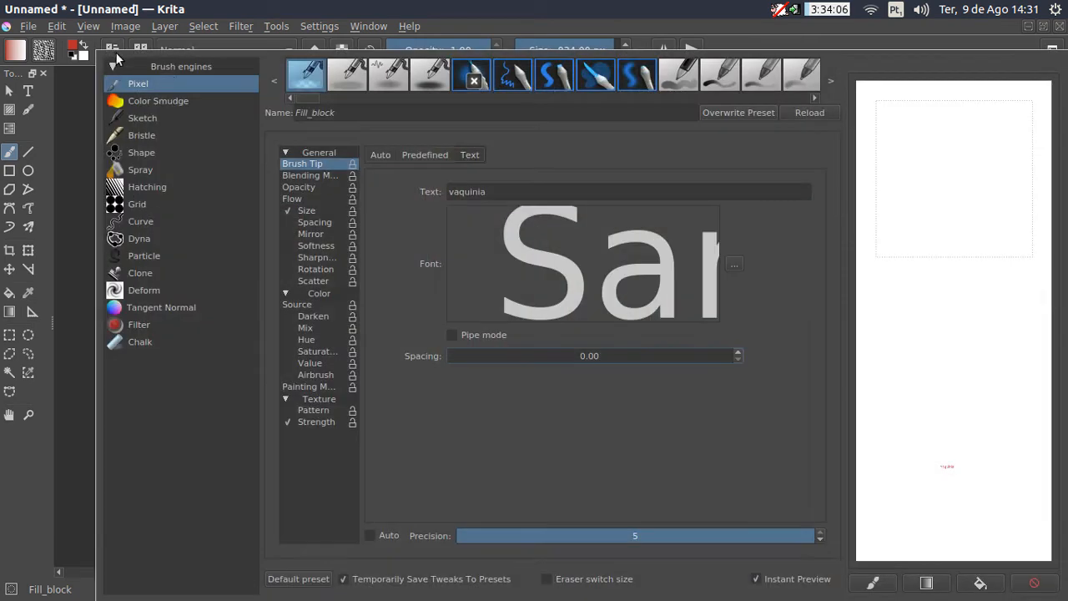
{"action": "left_click", "coordinate": [739, 353]}
{"action": "left_click", "coordinate": [684, 11]}
{"action": "left_click_drag", "start_coordinate": [618, 130], "coordinate": [581, 172]}
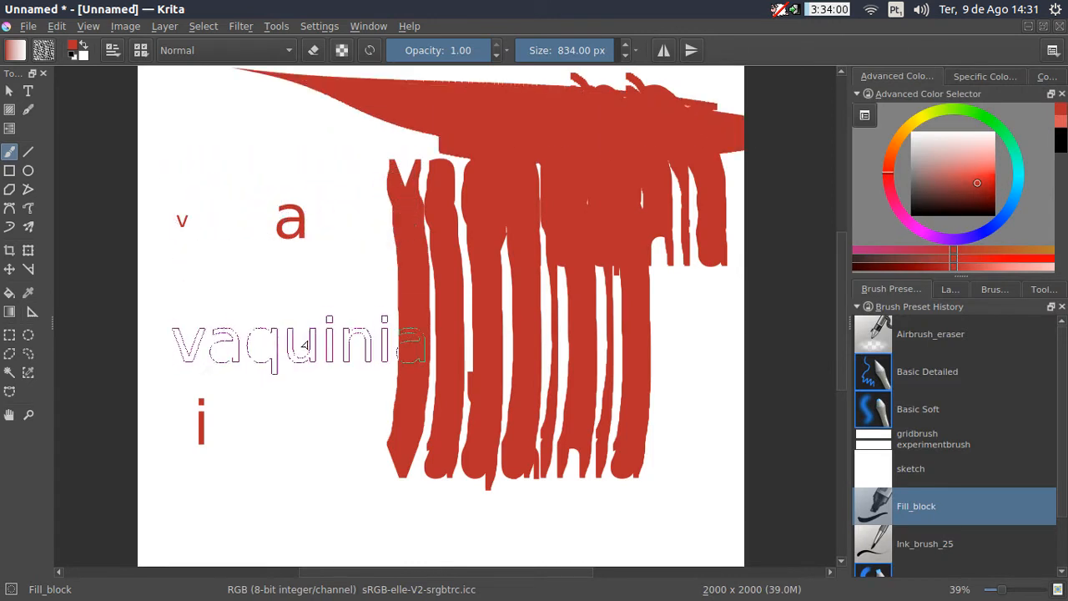
{"action": "mouse_move", "coordinate": [430, 224]}
{"action": "left_mouse_down"}
{"action": "mouse_move", "coordinate": [413, 235]}
{"action": "mouse_move", "coordinate": [366, 219]}
{"action": "mouse_move", "coordinate": [376, 353]}
{"action": "mouse_move", "coordinate": [385, 346]}
{"action": "left_mouse_up"}
Clear the painted strokes from the canvas and leave a tiny test mark near its upper-left corner
{"action": "key", "text": "Delete"}
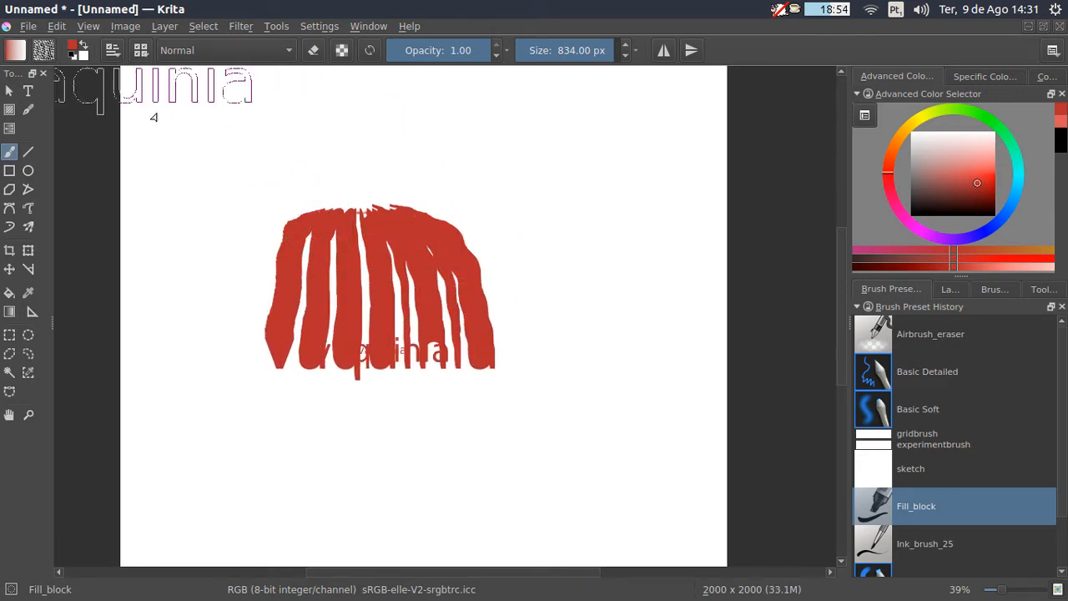
{"action": "left_click_drag", "start_coordinate": [425, 261], "coordinate": [446, 262]}
{"action": "key", "text": "Delete"}
{"action": "left_click", "coordinate": [156, 95]}
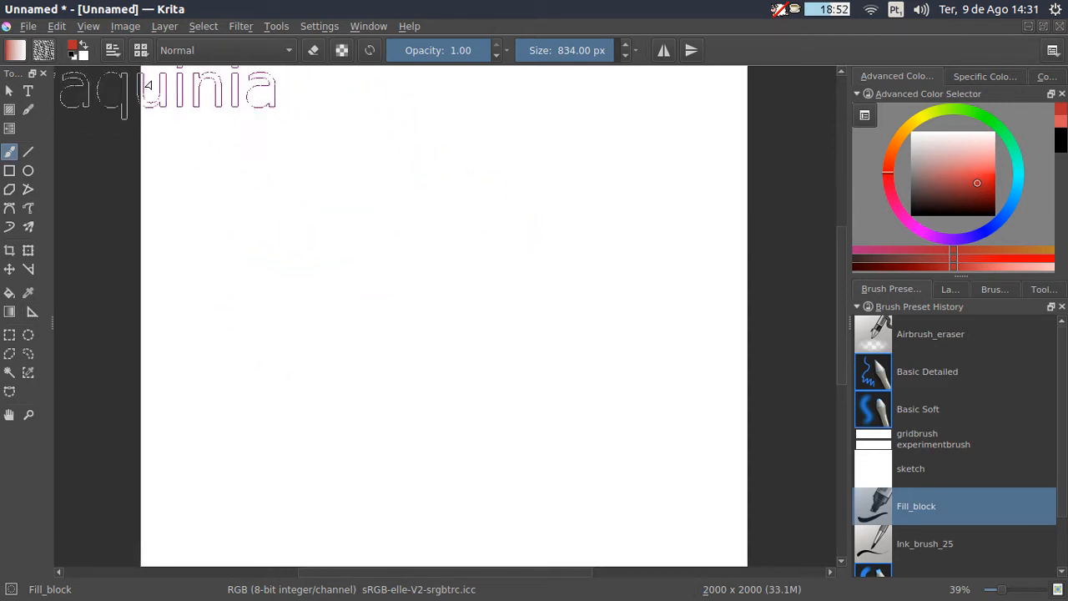
Set the text brush tip's spacing to 3.46 and close the brush editor
{"action": "left_click", "coordinate": [113, 51]}
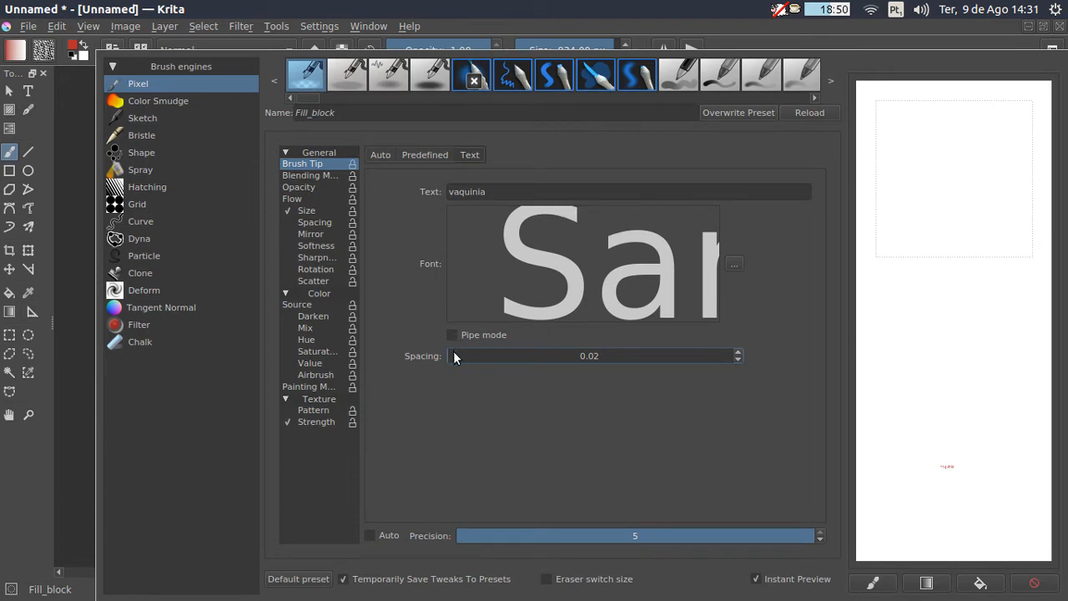
{"action": "left_click_drag", "start_coordinate": [458, 358], "coordinate": [546, 357]}
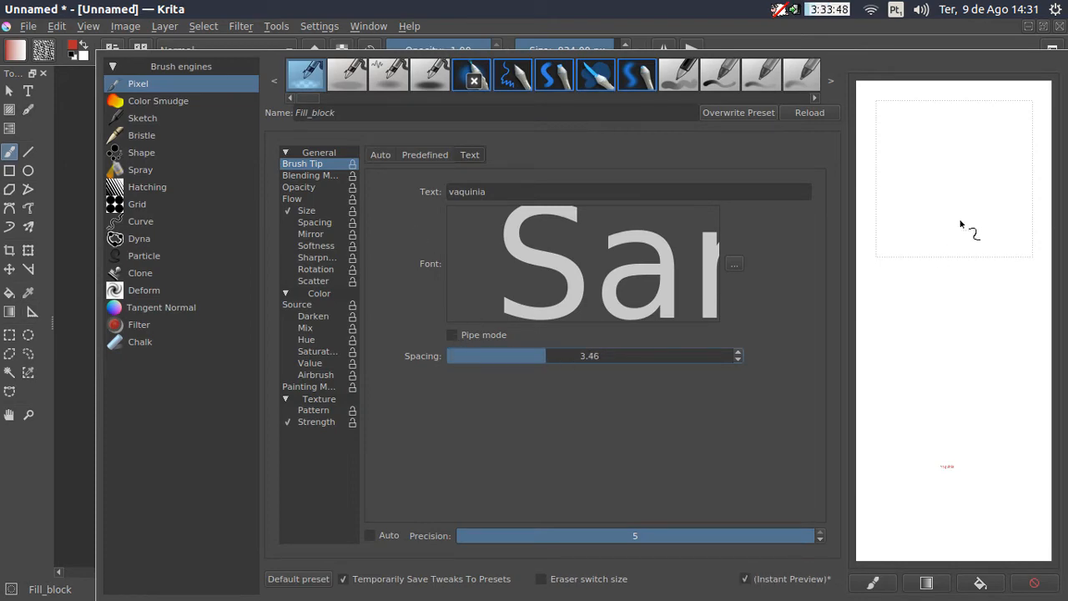
{"action": "key", "text": "Escape"}
Stamp three separate "vaquinia" words on the canvas, two in the upper right and one at middle left
{"action": "left_click", "coordinate": [573, 211]}
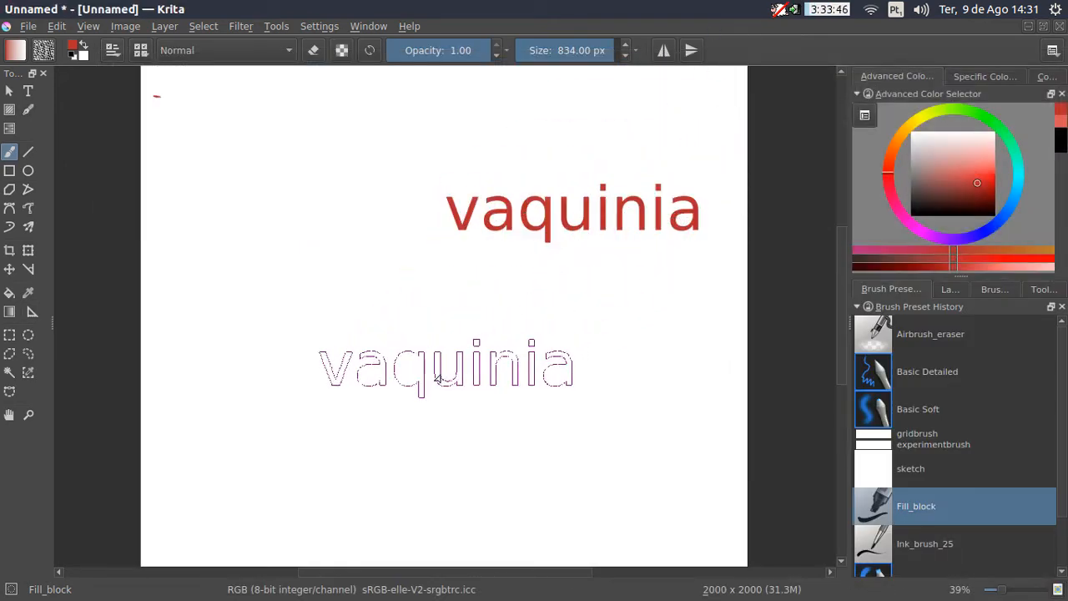
{"action": "left_click", "coordinate": [319, 355]}
{"action": "left_click", "coordinate": [528, 147]}
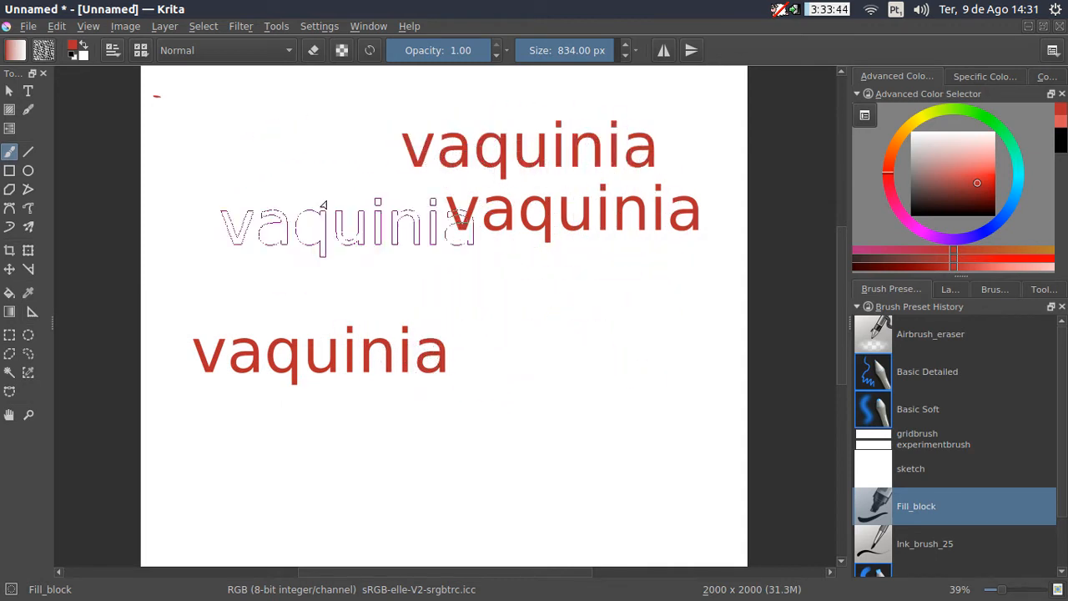
Lower the text brush tip's spacing to 1.62, enable Pipe mode and close the brush editor
{"action": "left_click", "coordinate": [113, 52]}
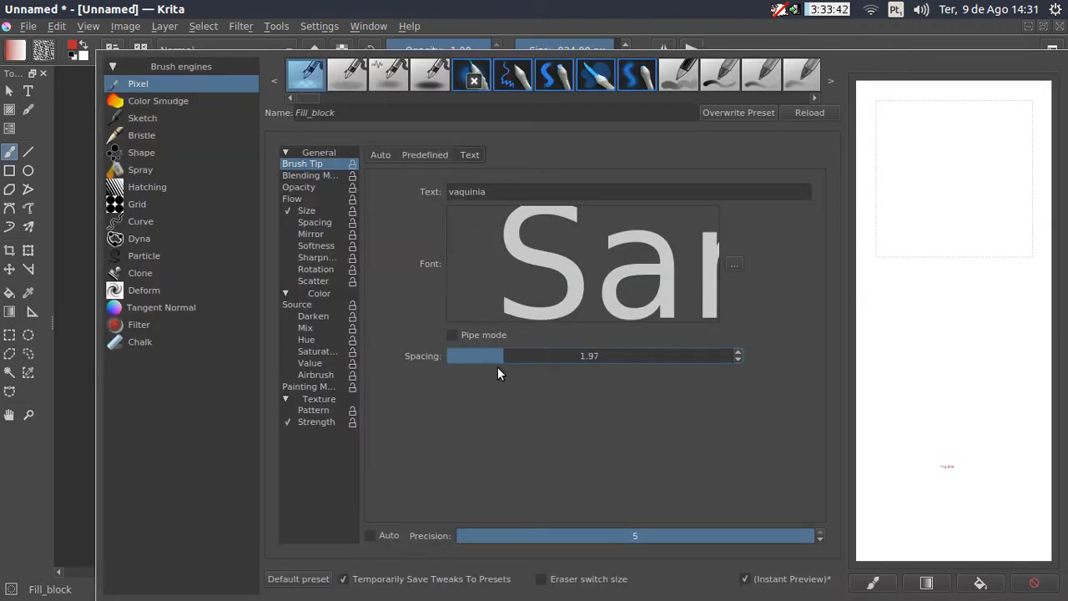
{"action": "left_click_drag", "start_coordinate": [497, 367], "coordinate": [492, 366]}
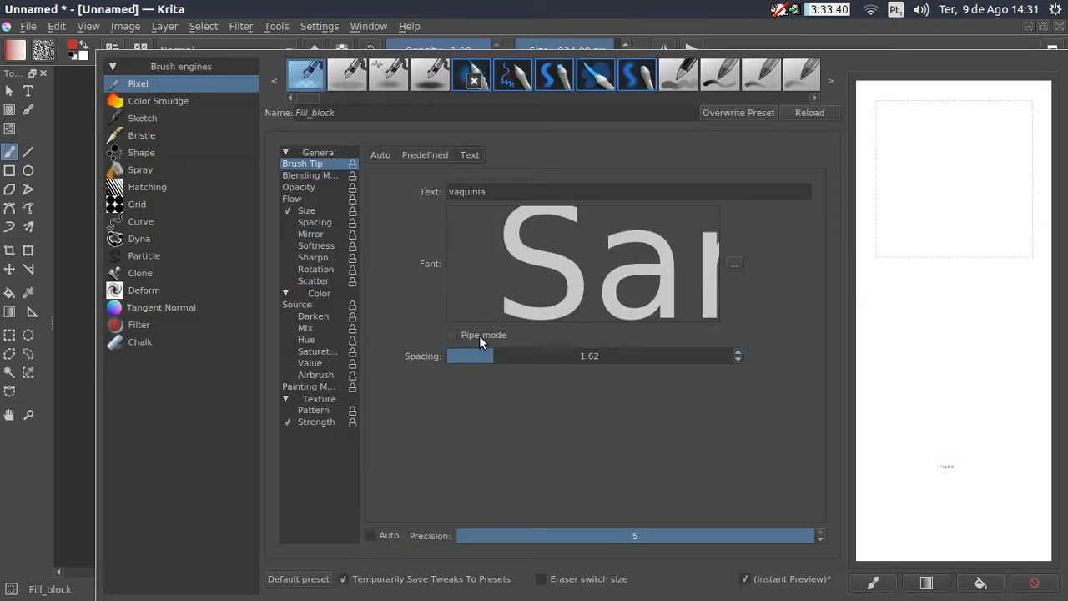
{"action": "left_click", "coordinate": [479, 335]}
{"action": "left_click", "coordinate": [512, 31]}
Clear the canvas, paint three rows of separate letters from "vaquinia" across it, and clear them again
{"action": "key", "text": "Delete"}
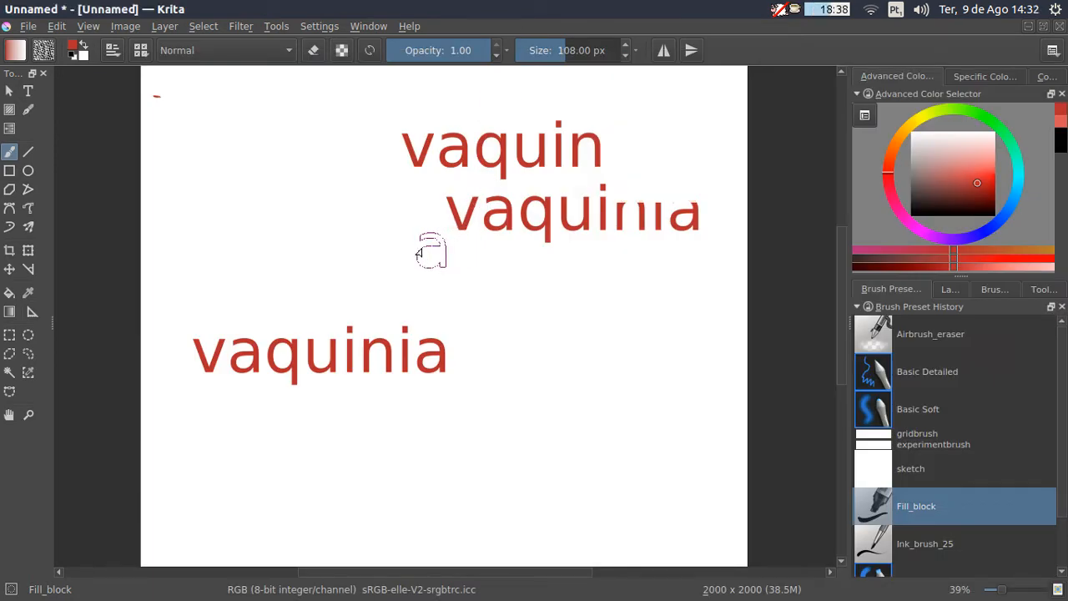
{"action": "left_click_drag", "start_coordinate": [181, 259], "coordinate": [692, 254]}
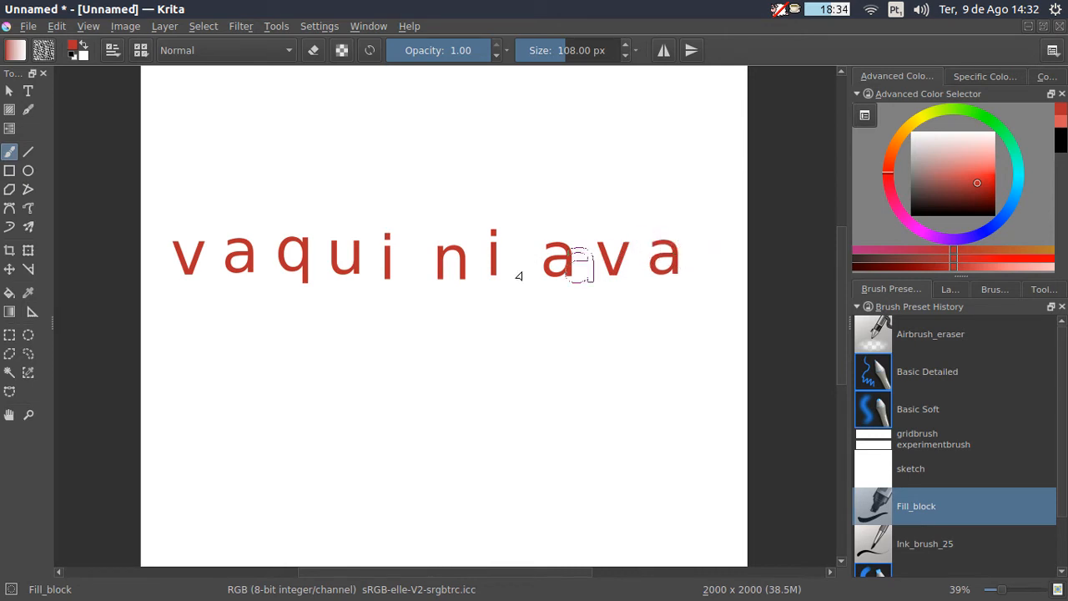
{"action": "left_click_drag", "start_coordinate": [148, 339], "coordinate": [457, 337]}
{"action": "left_click_drag", "start_coordinate": [171, 426], "coordinate": [455, 405]}
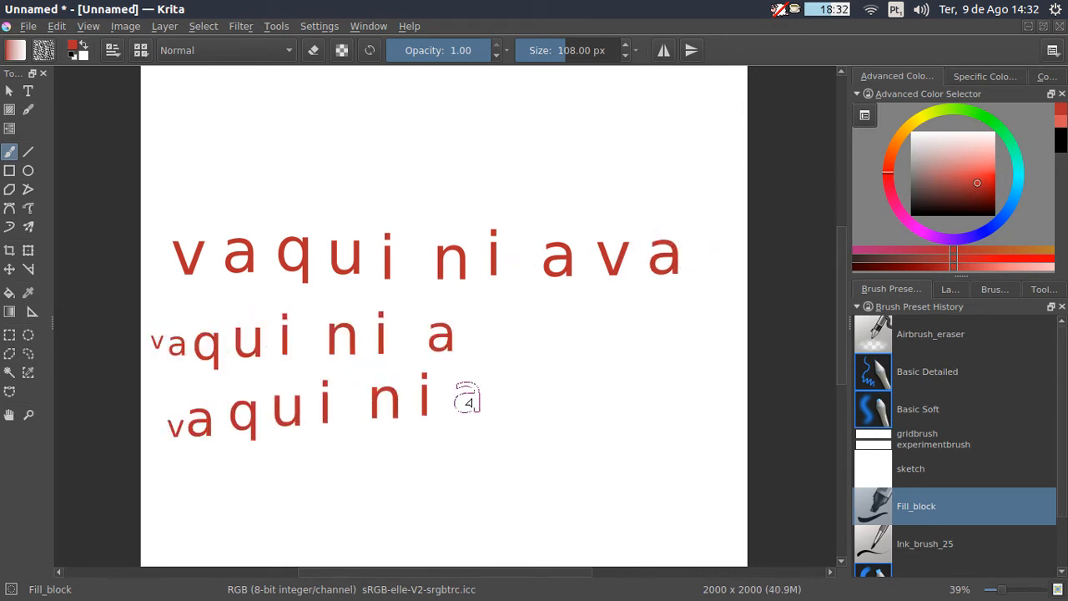
{"action": "mouse_move", "coordinate": [644, 378]}
{"action": "left_mouse_down"}
{"action": "mouse_move", "coordinate": [611, 399]}
{"action": "mouse_move", "coordinate": [407, 459]}
{"action": "mouse_move", "coordinate": [296, 448]}
{"action": "mouse_move", "coordinate": [447, 389]}
{"action": "mouse_move", "coordinate": [589, 400]}
{"action": "mouse_move", "coordinate": [383, 162]}
{"action": "mouse_move", "coordinate": [524, 93]}
{"action": "mouse_move", "coordinate": [543, 269]}
{"action": "mouse_move", "coordinate": [650, 435]}
{"action": "mouse_move", "coordinate": [663, 353]}
{"action": "left_mouse_up"}
{"action": "key", "text": "Delete"}
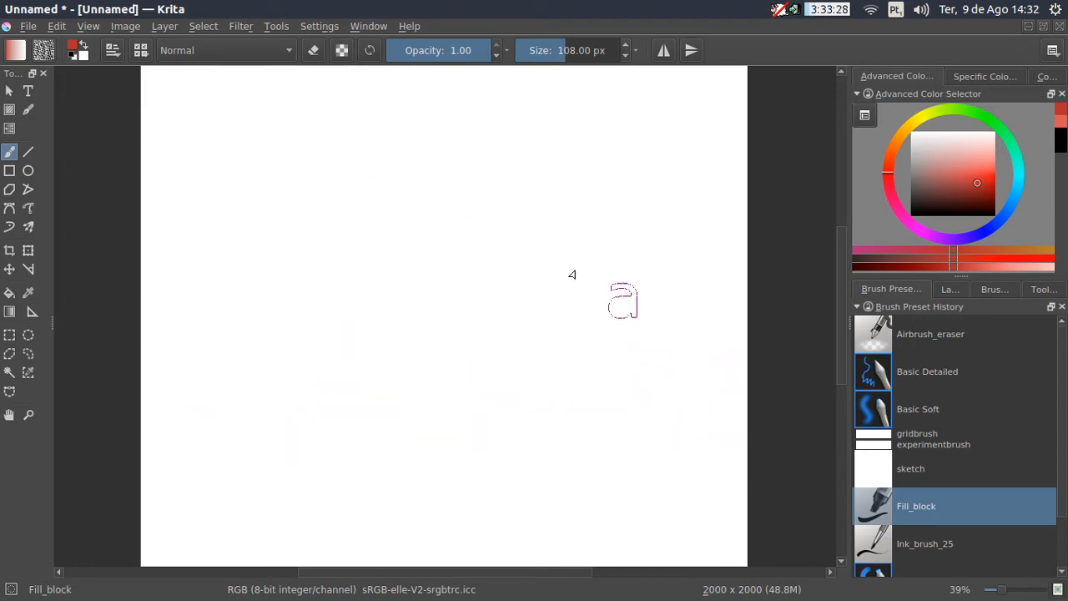
Set the text brush tip's spacing to 2.14 and turn off Pipe mode
{"action": "left_click", "coordinate": [114, 51]}
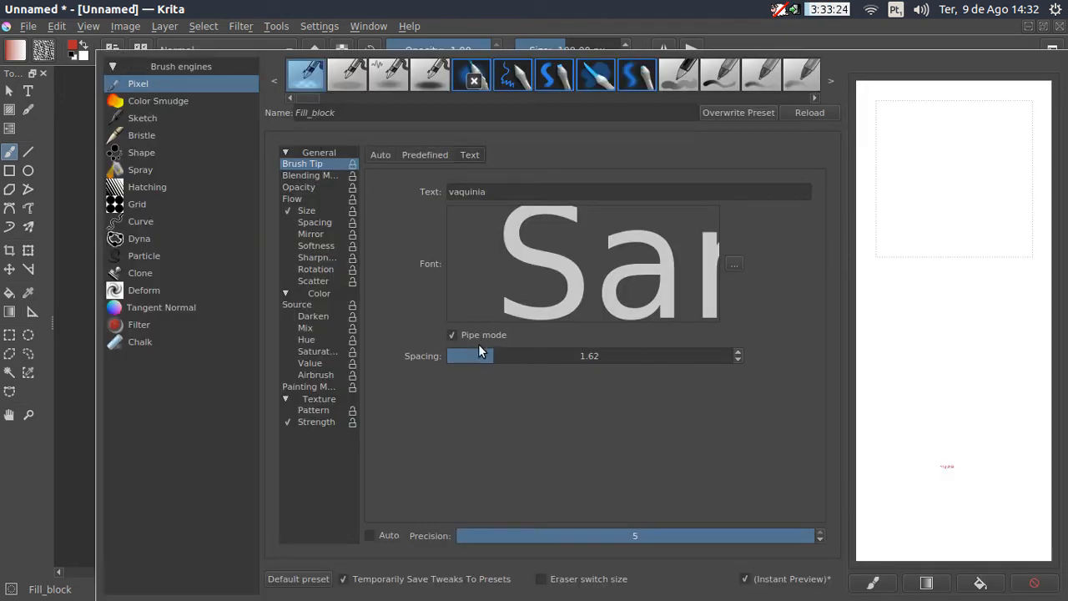
{"action": "left_click_drag", "start_coordinate": [490, 356], "coordinate": [510, 355]}
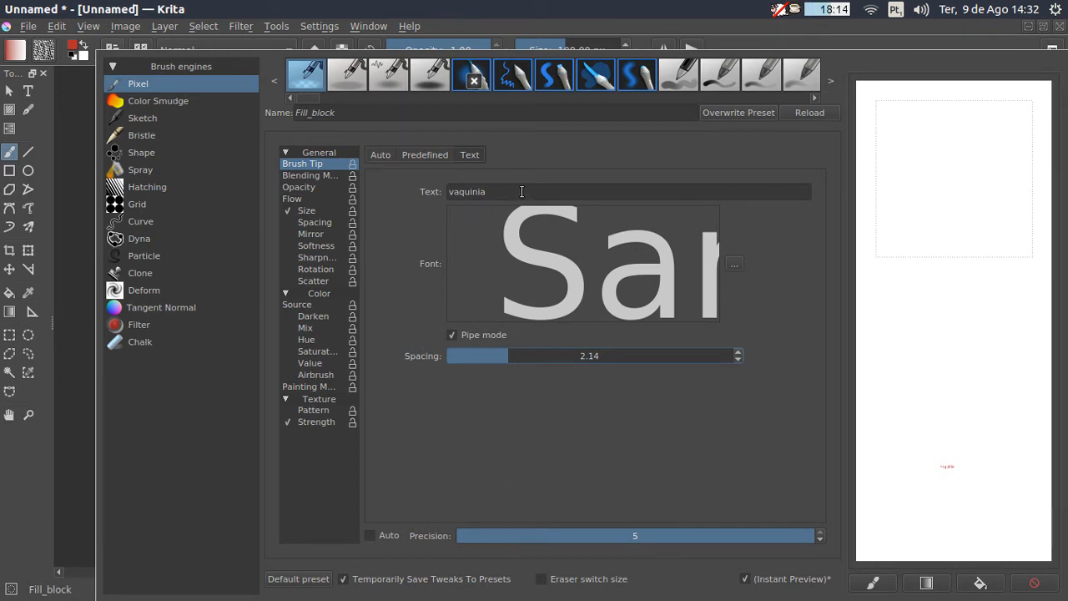
{"action": "left_click", "coordinate": [452, 335]}
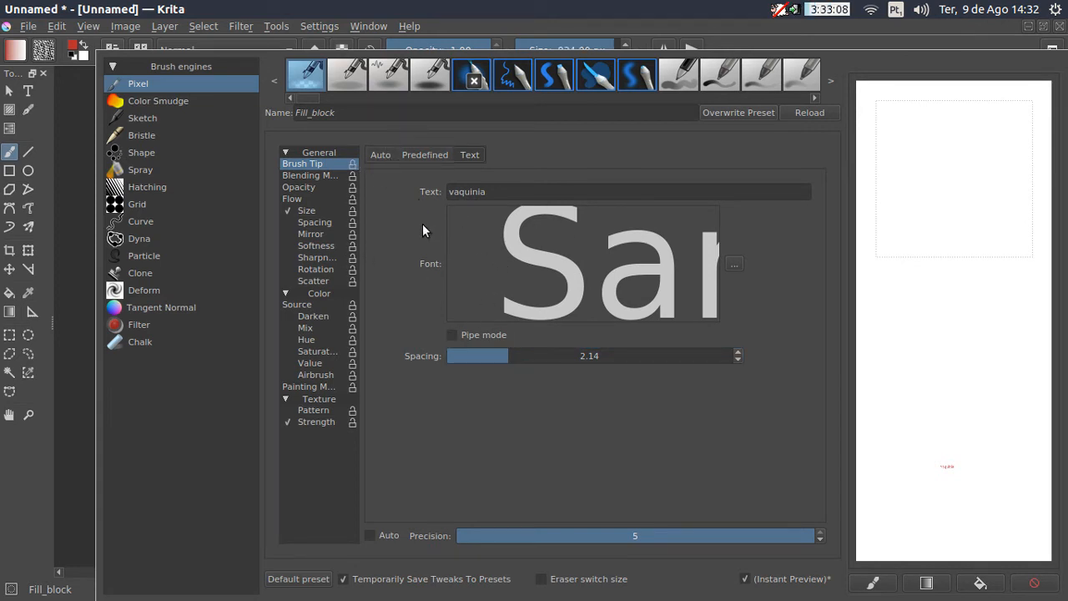
Switch the brush to the auto tip and turn off Instant Preview
{"action": "left_click", "coordinate": [385, 152]}
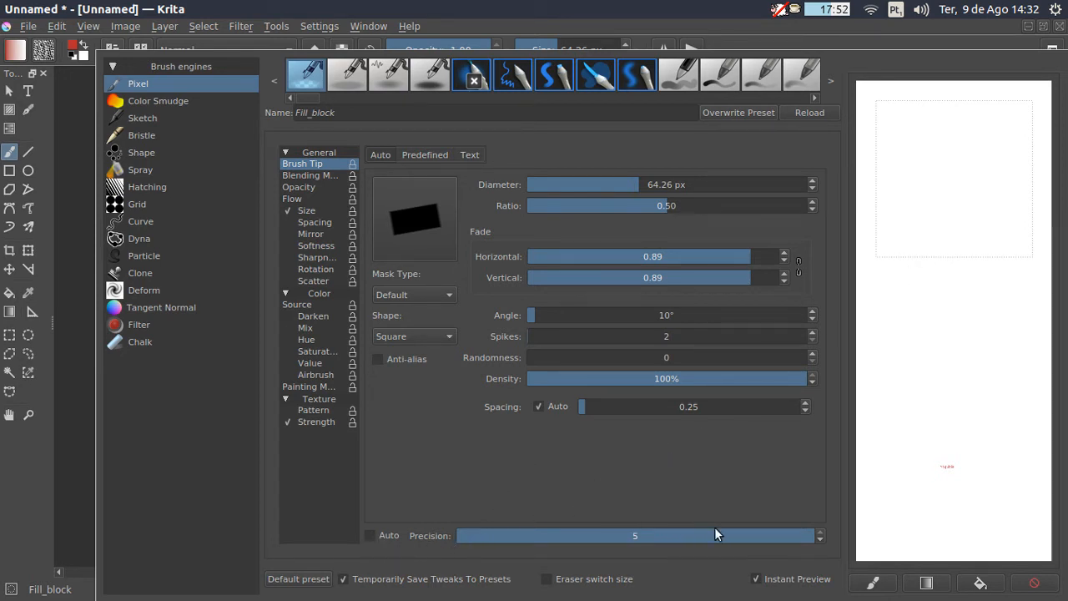
{"action": "scroll", "coordinate": [735, 540], "scroll_direction": "down", "scroll_amount": 2}
{"action": "scroll", "coordinate": [736, 540], "scroll_direction": "up", "scroll_amount": 1}
{"action": "left_click", "coordinate": [822, 533]}
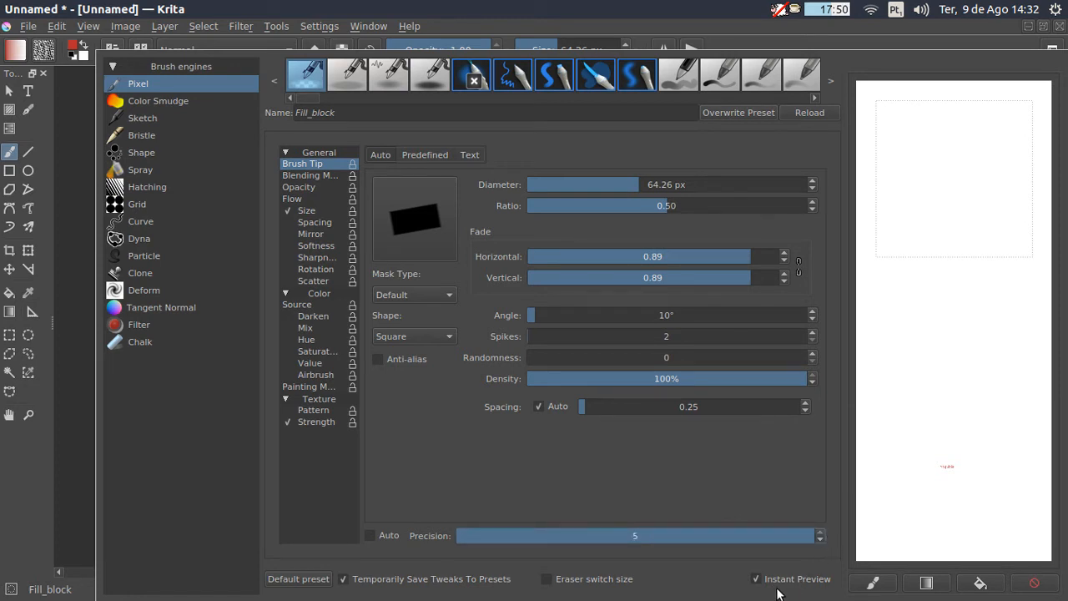
{"action": "left_click", "coordinate": [756, 579]}
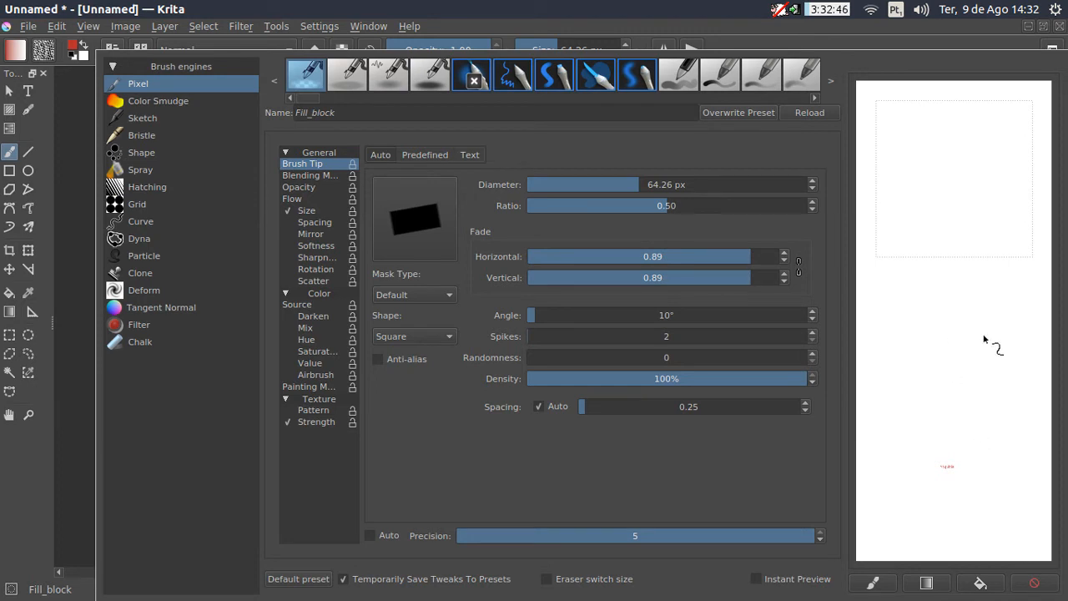
Load the preset's image into the scratchpad and empty the scratchpad again
{"action": "left_click", "coordinate": [873, 583]}
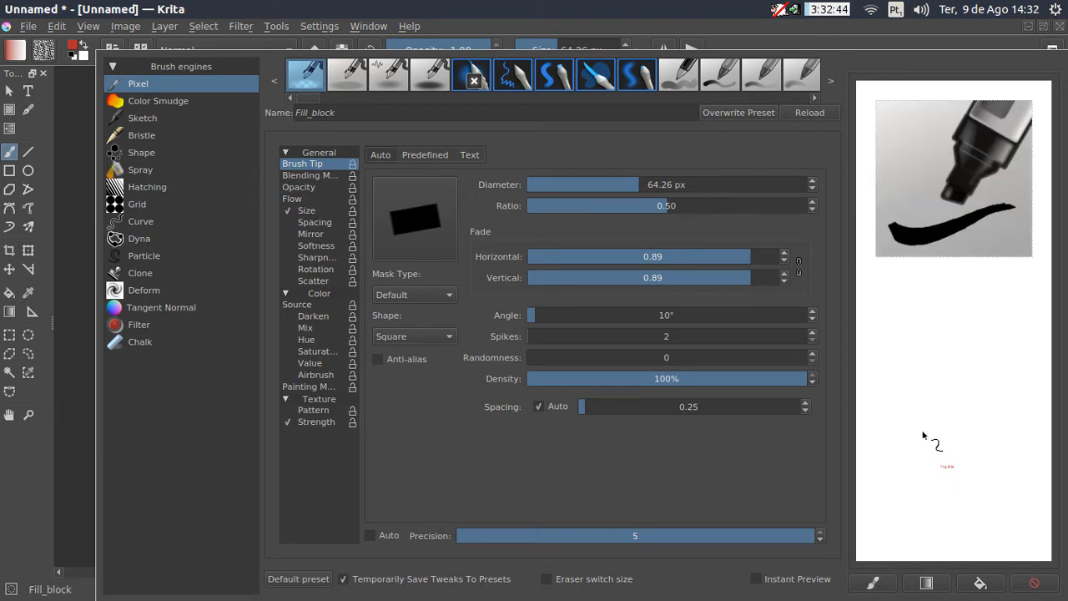
{"action": "left_click", "coordinate": [1033, 583]}
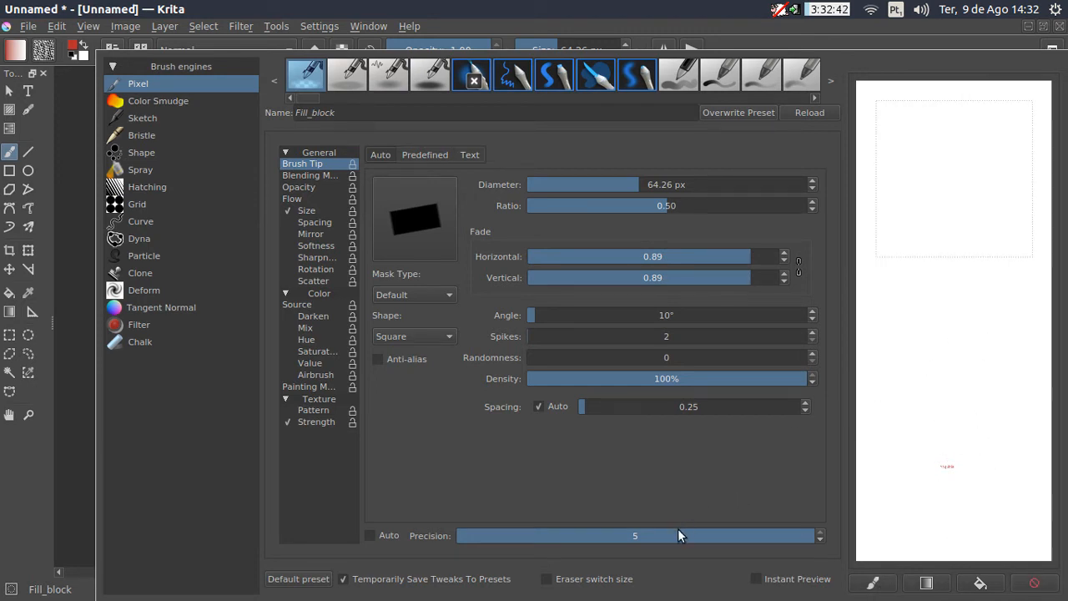
With precision at 5, paint a long wavy stroke on the canvas and a short wavy one just below its upper bend
{"action": "left_click_drag", "start_coordinate": [678, 535], "coordinate": [800, 544]}
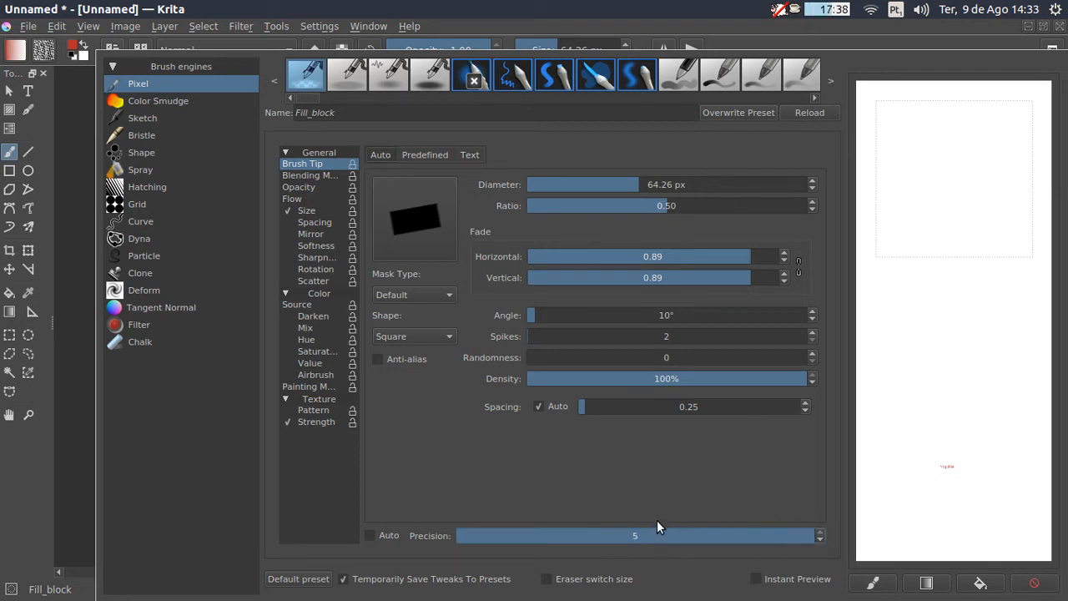
{"action": "left_click", "coordinate": [669, 20]}
{"action": "mouse_move", "coordinate": [554, 186]}
{"action": "left_mouse_down"}
{"action": "mouse_move", "coordinate": [507, 271]}
{"action": "mouse_move", "coordinate": [643, 381]}
{"action": "mouse_move", "coordinate": [644, 477]}
{"action": "left_mouse_up"}
{"action": "left_click_drag", "start_coordinate": [554, 284], "coordinate": [651, 181]}
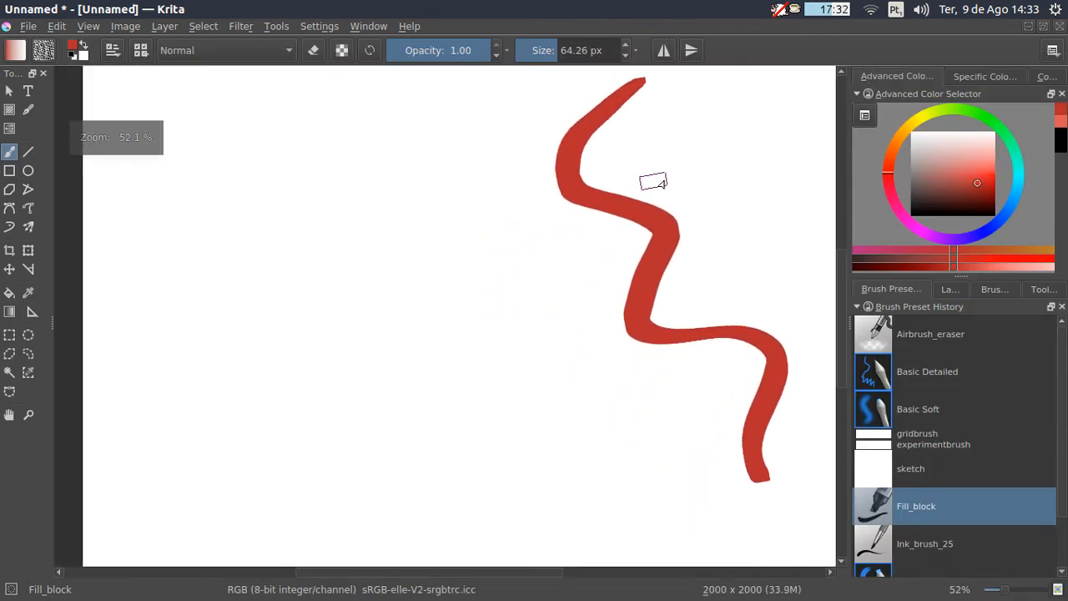
{"action": "mouse_move", "coordinate": [653, 231]}
{"action": "left_mouse_down"}
{"action": "mouse_move", "coordinate": [501, 339]}
{"action": "mouse_move", "coordinate": [533, 283]}
{"action": "mouse_move", "coordinate": [556, 184]}
{"action": "mouse_move", "coordinate": [572, 212]}
{"action": "left_mouse_up"}
{"action": "mouse_move", "coordinate": [282, 341]}
{"action": "left_mouse_down"}
{"action": "mouse_move", "coordinate": [376, 409]}
{"action": "mouse_move", "coordinate": [620, 406]}
{"action": "left_mouse_up"}
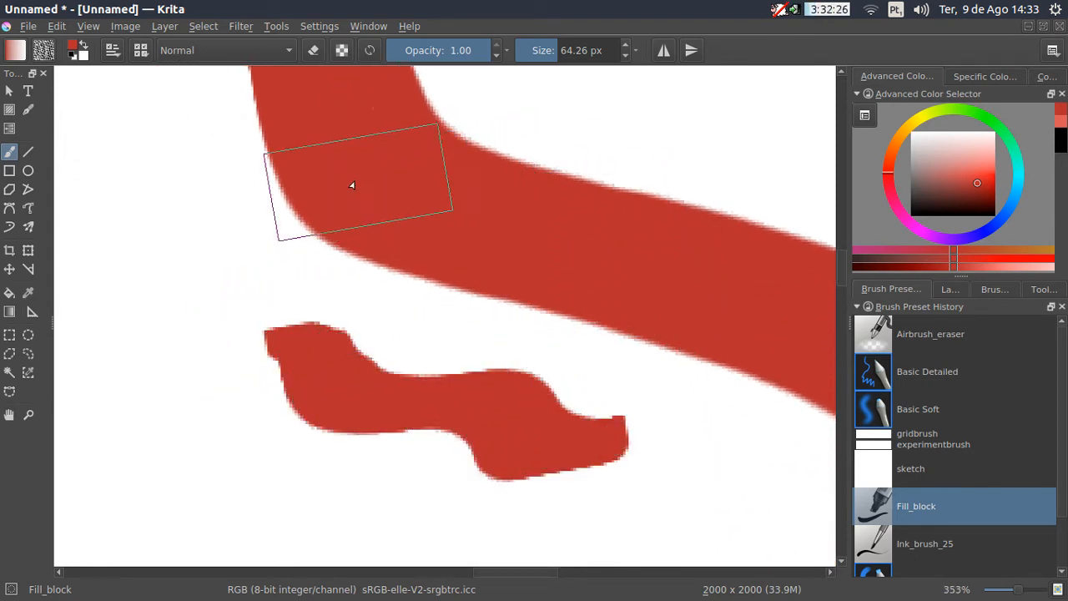
Set the brush precision to 1 and paint two curved strokes around the short wavy stroke
{"action": "left_click", "coordinate": [113, 51]}
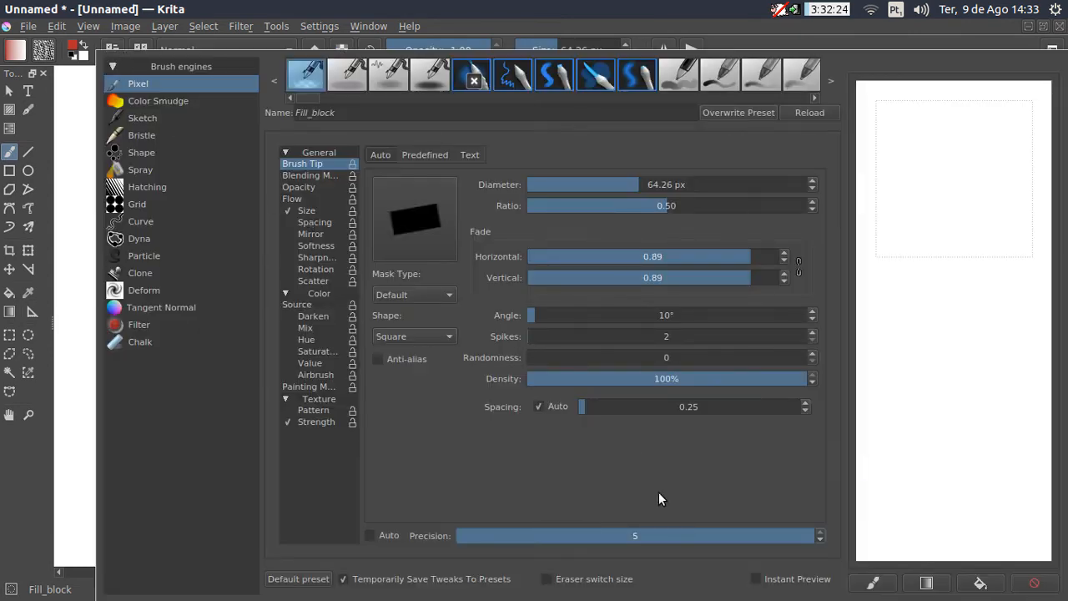
{"action": "left_click_drag", "start_coordinate": [673, 541], "coordinate": [515, 536]}
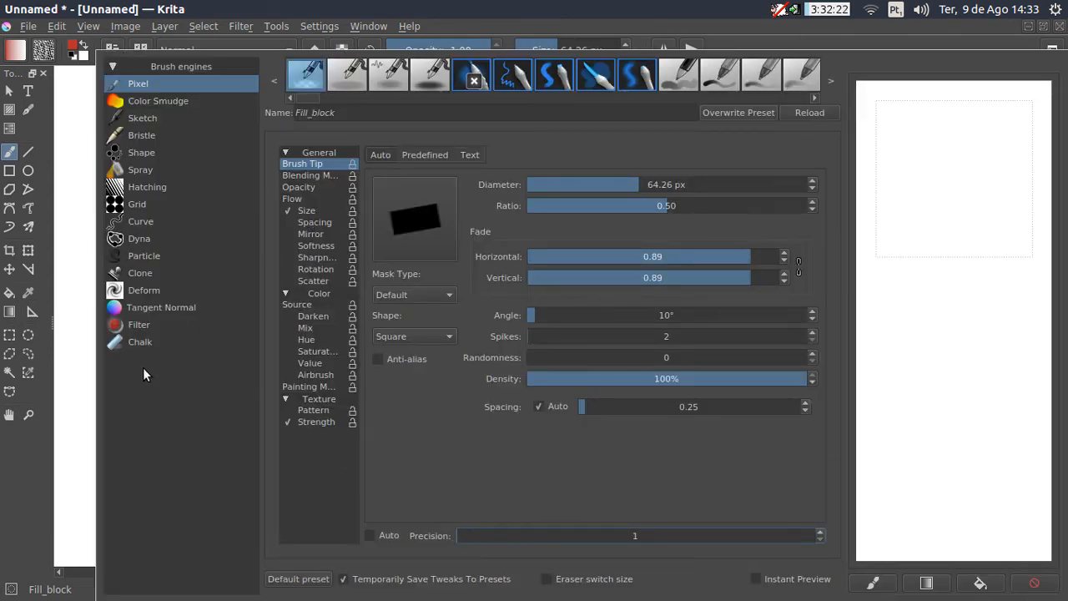
{"action": "left_click", "coordinate": [66, 357]}
{"action": "mouse_move", "coordinate": [155, 253]}
{"action": "left_mouse_down"}
{"action": "mouse_move", "coordinate": [218, 257]}
{"action": "mouse_move", "coordinate": [153, 321]}
{"action": "mouse_move", "coordinate": [162, 399]}
{"action": "mouse_move", "coordinate": [217, 463]}
{"action": "mouse_move", "coordinate": [275, 500]}
{"action": "mouse_move", "coordinate": [451, 529]}
{"action": "left_mouse_up"}
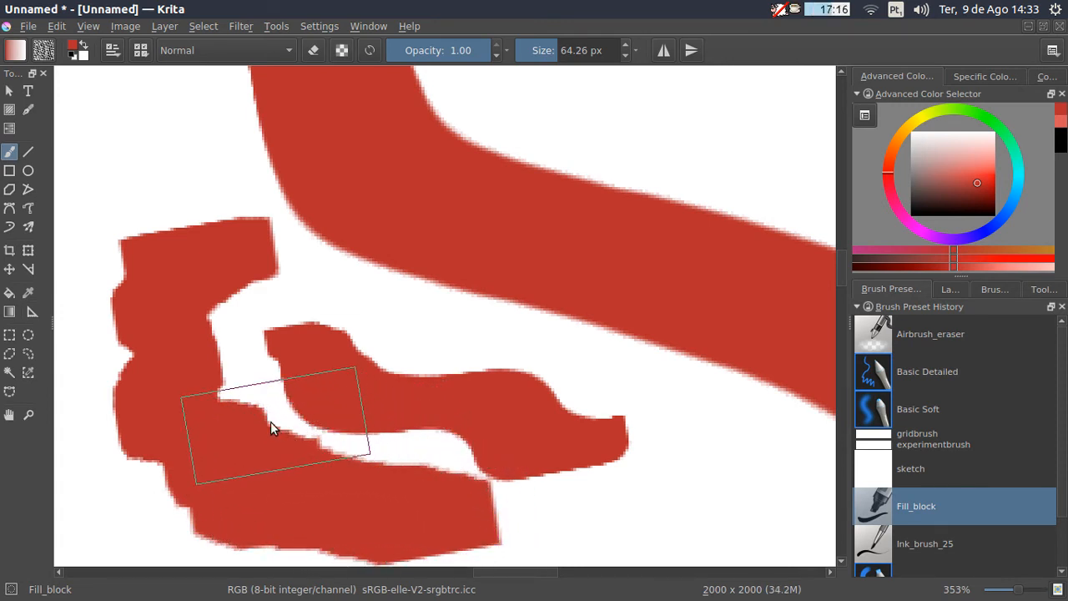
{"action": "mouse_move", "coordinate": [305, 262]}
{"action": "left_mouse_down"}
{"action": "mouse_move", "coordinate": [431, 298]}
{"action": "mouse_move", "coordinate": [573, 323]}
{"action": "mouse_move", "coordinate": [710, 426]}
{"action": "left_mouse_up"}
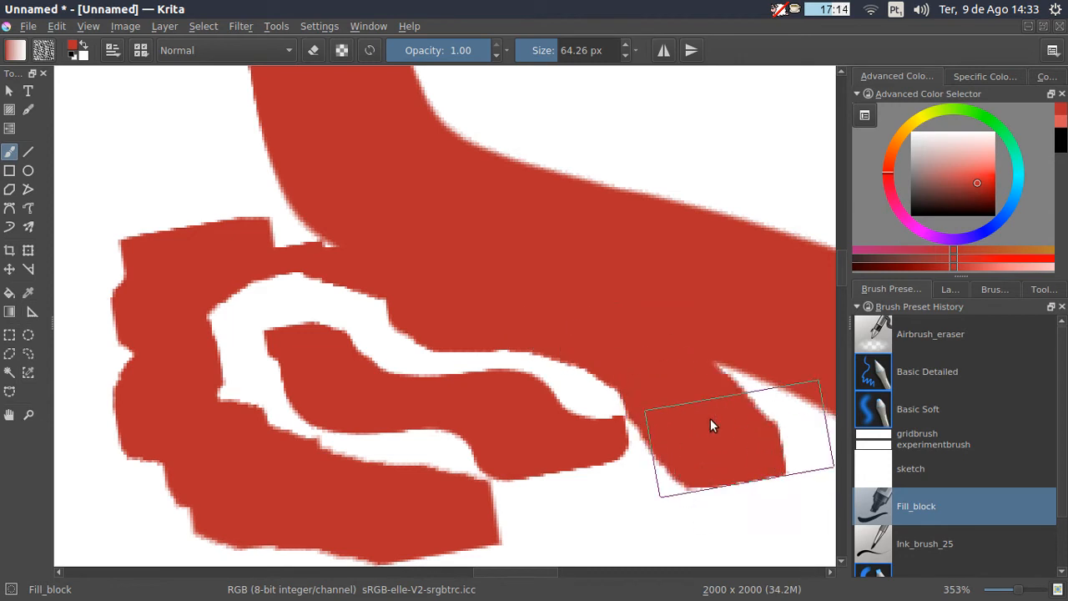
Clear the canvas and paint a broad winding stroke with the brush enlarged to 626.80 px
{"action": "scroll", "coordinate": [501, 318], "scroll_direction": "down", "scroll_amount": 10}
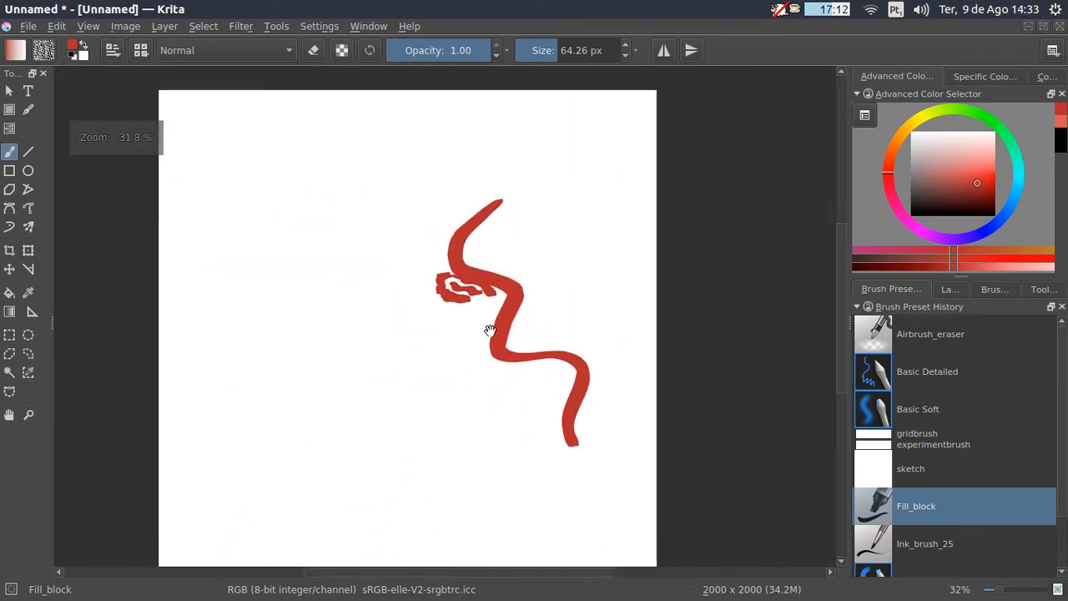
{"action": "key", "text": "Delete"}
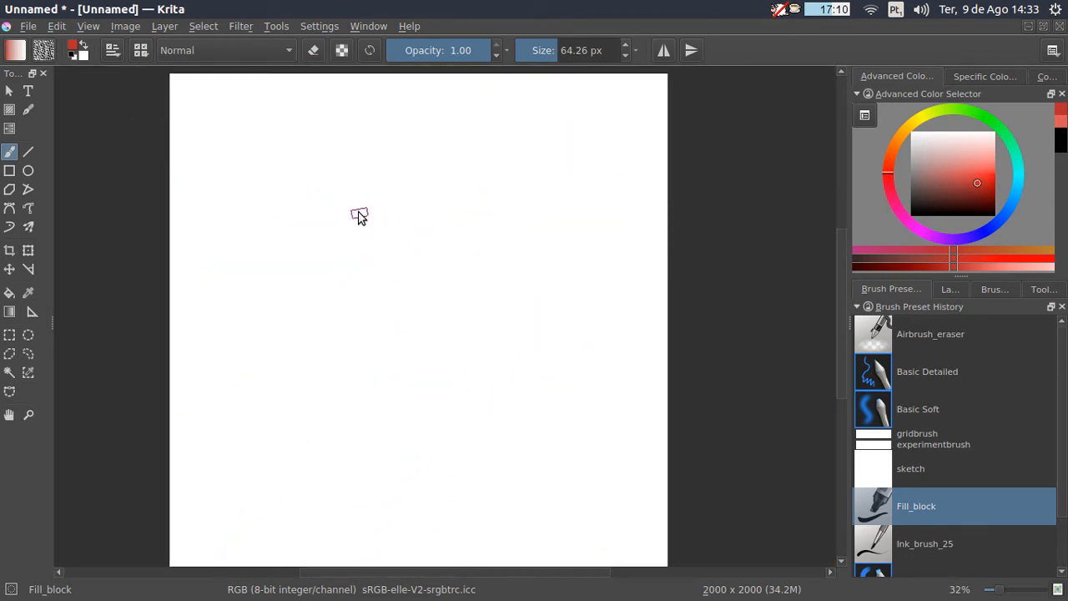
{"action": "mouse_move", "coordinate": [338, 201]}
{"action": "left_mouse_down", "text": "shift"}
{"action": "mouse_move", "coordinate": [467, 201]}
{"action": "mouse_move", "coordinate": [573, 164]}
{"action": "left_mouse_up", "text": "shift"}
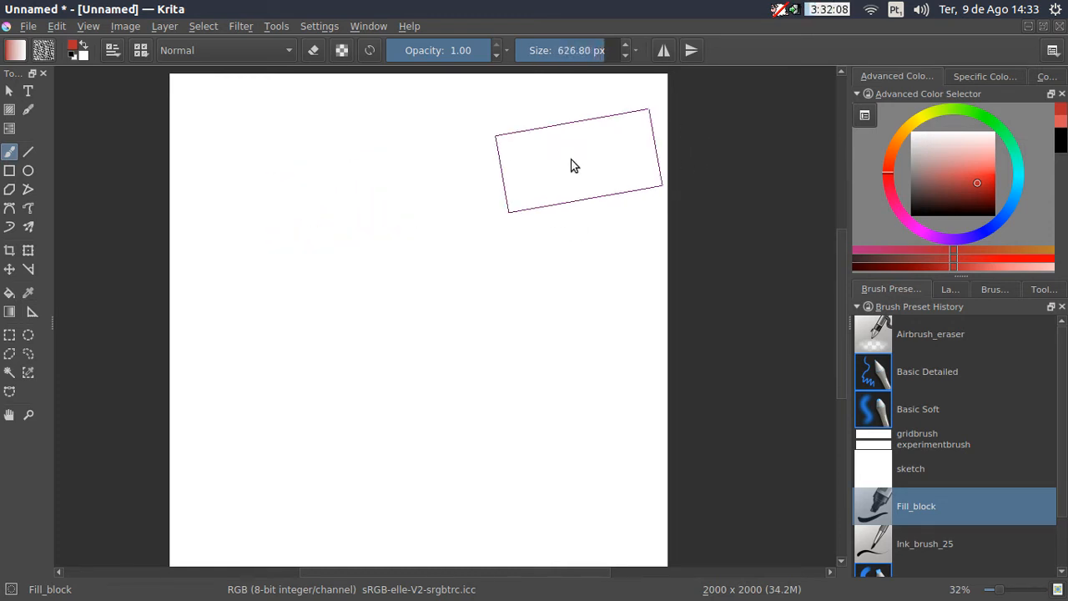
{"action": "mouse_move", "coordinate": [231, 141]}
{"action": "left_mouse_down"}
{"action": "mouse_move", "coordinate": [423, 164]}
{"action": "mouse_move", "coordinate": [501, 368]}
{"action": "mouse_move", "coordinate": [637, 439]}
{"action": "mouse_move", "coordinate": [742, 370]}
{"action": "mouse_move", "coordinate": [680, 317]}
{"action": "left_mouse_up"}
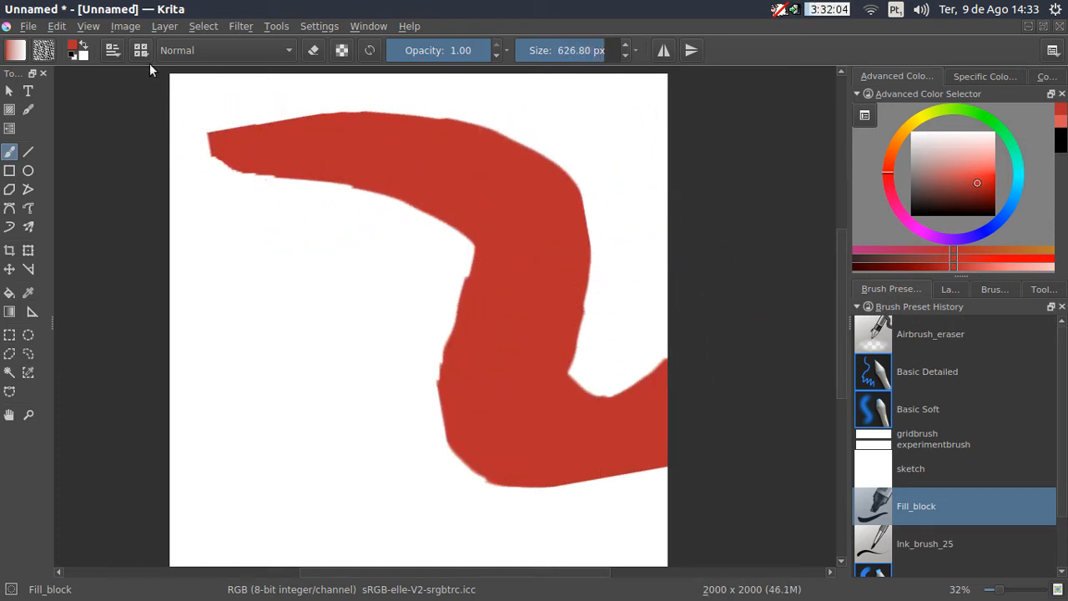
Set the brush precision to 5 and paint a second broad winding stroke down the canvas's left side and across its lower part
{"action": "left_click", "coordinate": [113, 51]}
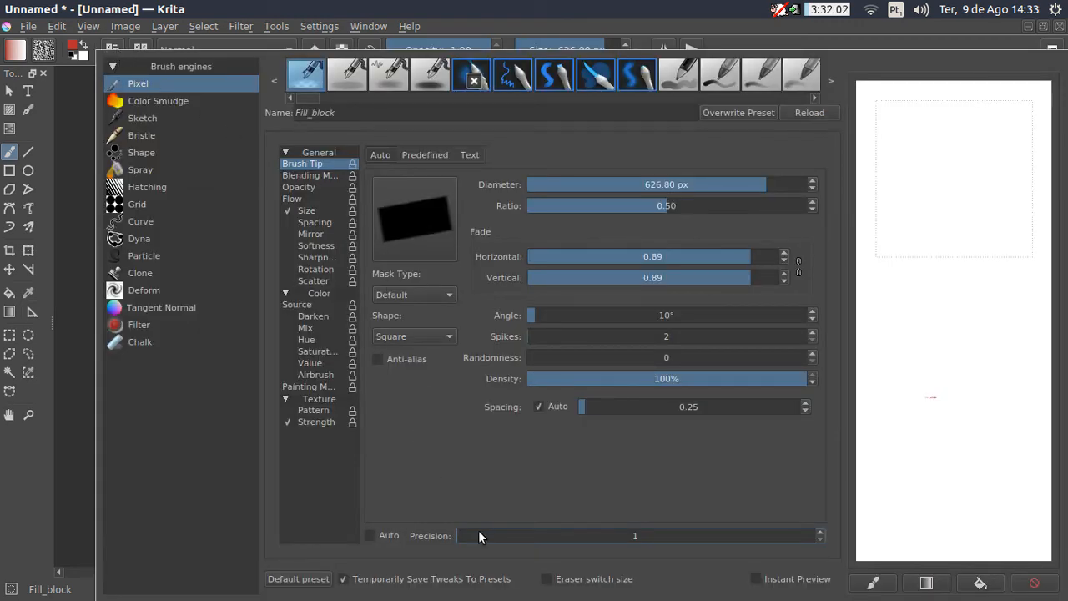
{"action": "left_click_drag", "start_coordinate": [479, 535], "coordinate": [600, 535]}
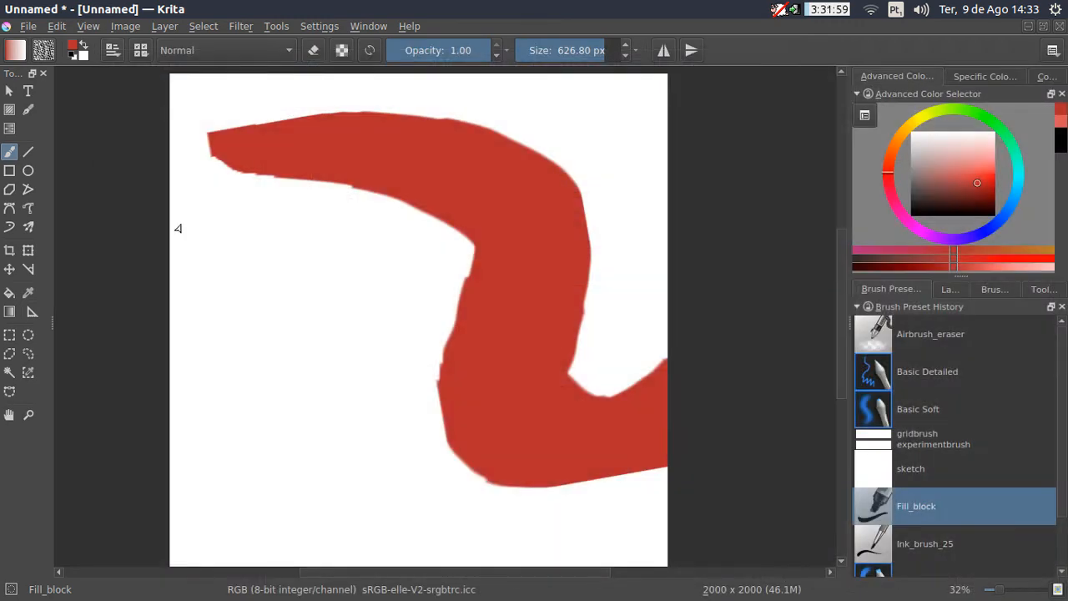
{"action": "left_click_drag", "start_coordinate": [177, 229], "coordinate": [250, 221]}
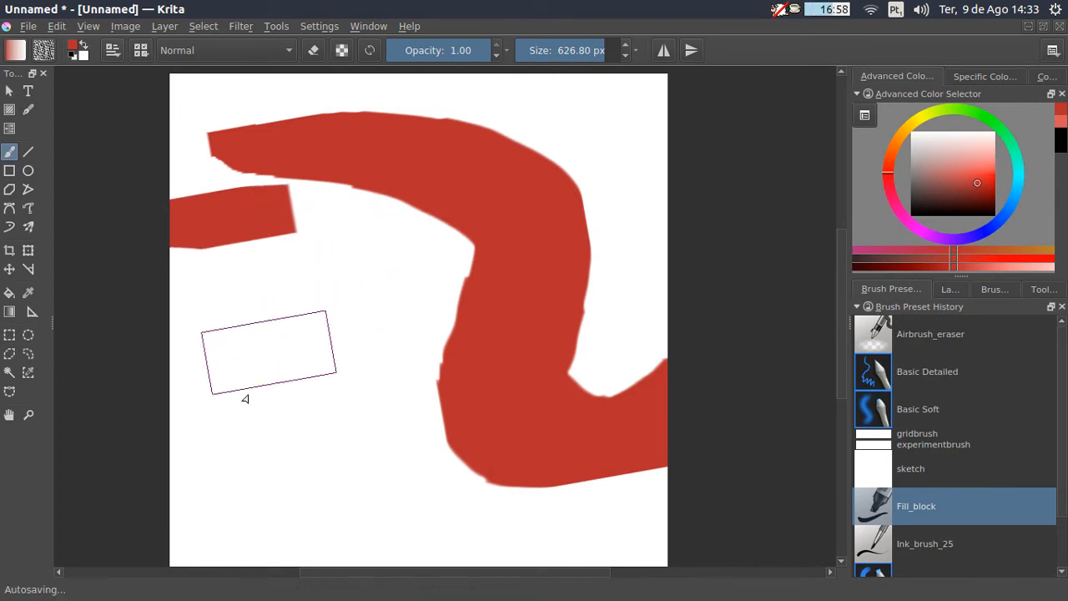
{"action": "mouse_move", "coordinate": [268, 352]}
{"action": "left_mouse_down"}
{"action": "mouse_move", "coordinate": [348, 496]}
{"action": "mouse_move", "coordinate": [568, 541]}
{"action": "mouse_move", "coordinate": [662, 405]}
{"action": "left_mouse_up"}
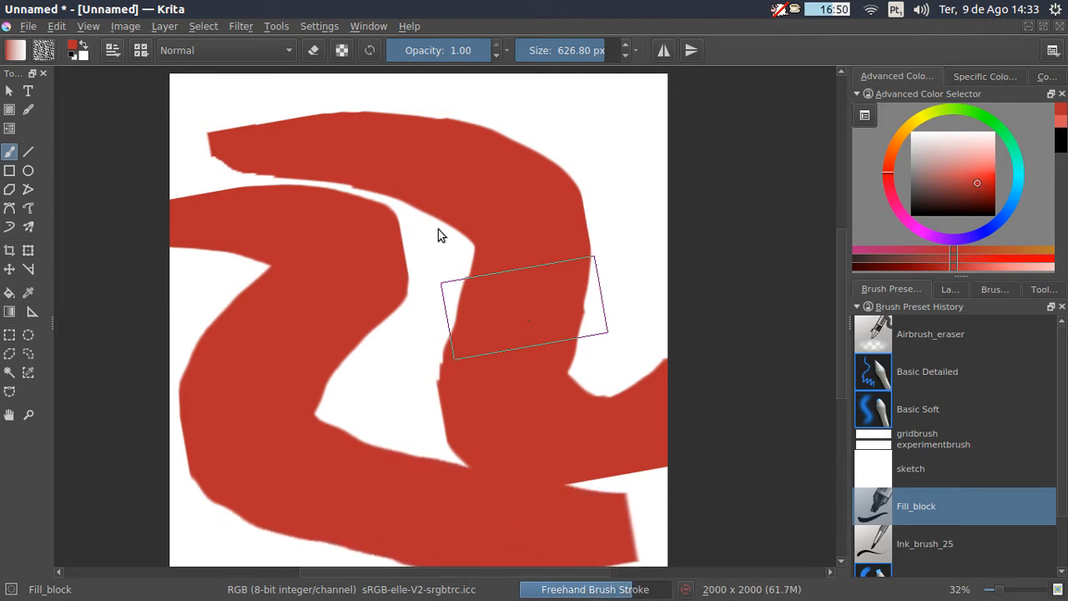
{"action": "mouse_move", "coordinate": [448, 288]}
{"action": "left_mouse_down"}
{"action": "mouse_move", "coordinate": [506, 320]}
{"action": "mouse_move", "coordinate": [482, 275]}
{"action": "left_mouse_up"}
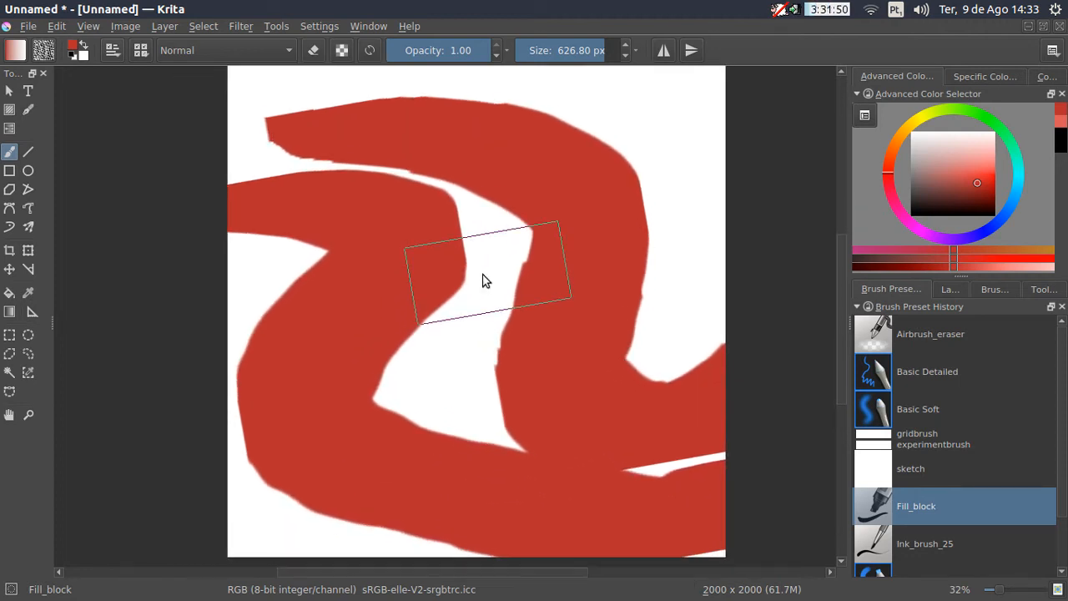
Clear the canvas and set the brush precision to 1, closing the brush editor
{"action": "key", "text": "Delete"}
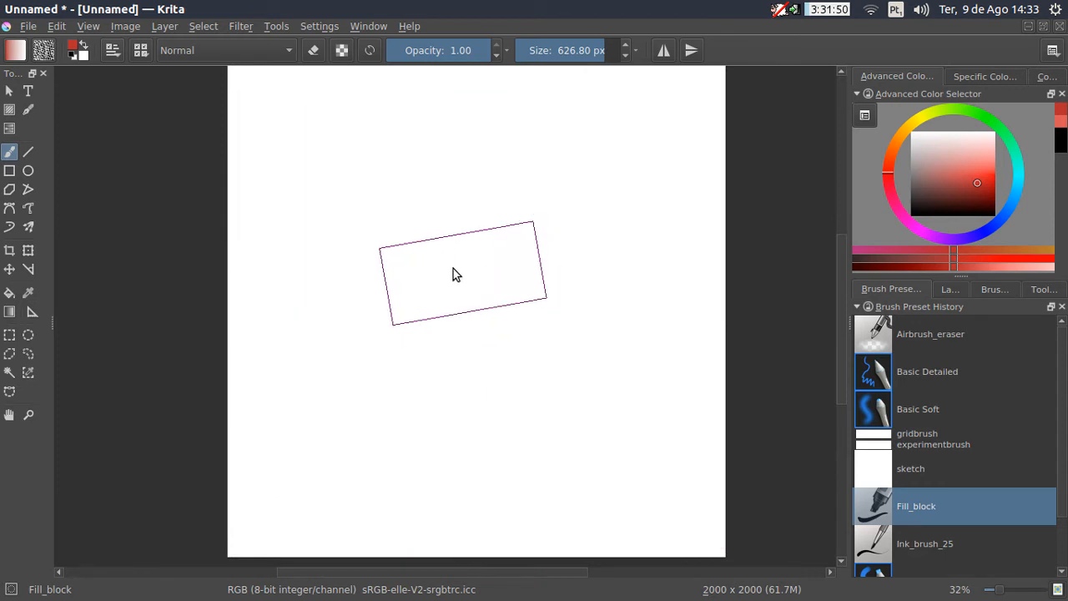
{"action": "left_click", "coordinate": [114, 51]}
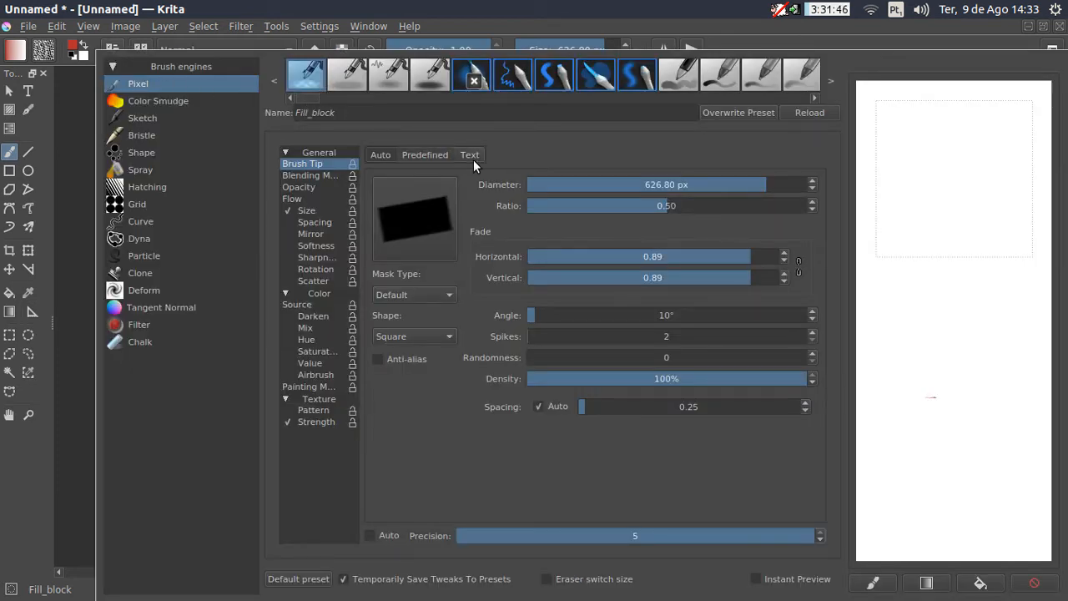
{"action": "left_click_drag", "start_coordinate": [549, 535], "coordinate": [422, 536]}
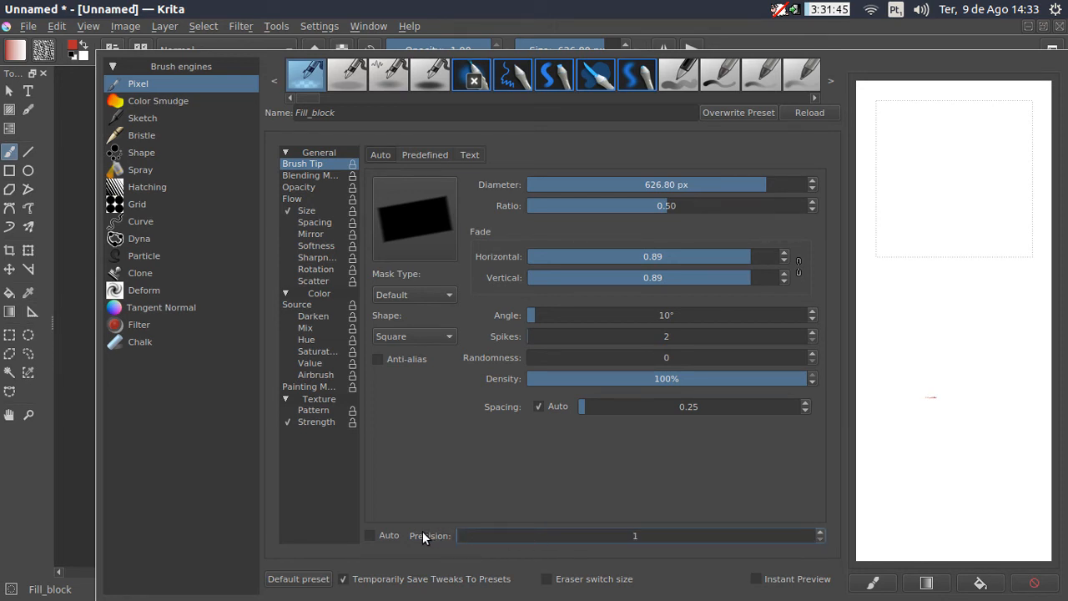
{"action": "left_click", "coordinate": [90, 380]}
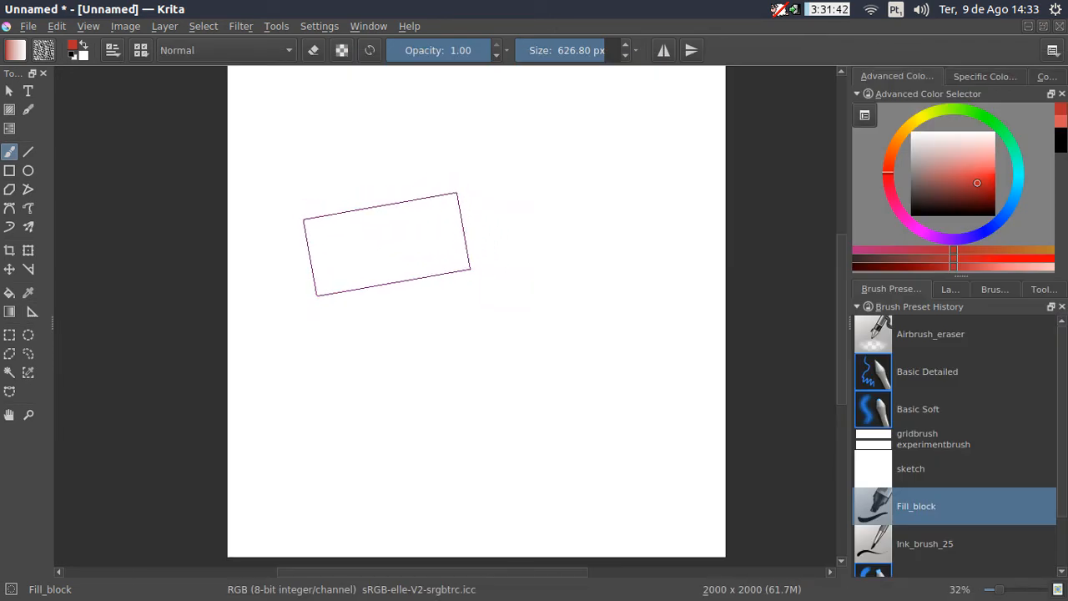
Enlarge the brush to 998.49 px and paint a thick mass of color across the middle of the canvas
{"action": "left_click_drag", "start_coordinate": [388, 245], "coordinate": [484, 246], "text": "shift"}
{"action": "mouse_move", "coordinate": [276, 217]}
{"action": "left_mouse_down"}
{"action": "mouse_move", "coordinate": [413, 208]}
{"action": "mouse_move", "coordinate": [660, 263]}
{"action": "mouse_move", "coordinate": [650, 250]}
{"action": "mouse_move", "coordinate": [248, 293]}
{"action": "mouse_move", "coordinate": [697, 302]}
{"action": "mouse_move", "coordinate": [325, 338]}
{"action": "mouse_move", "coordinate": [268, 376]}
{"action": "mouse_move", "coordinate": [727, 374]}
{"action": "mouse_move", "coordinate": [680, 355]}
{"action": "mouse_move", "coordinate": [490, 339]}
{"action": "left_mouse_up"}
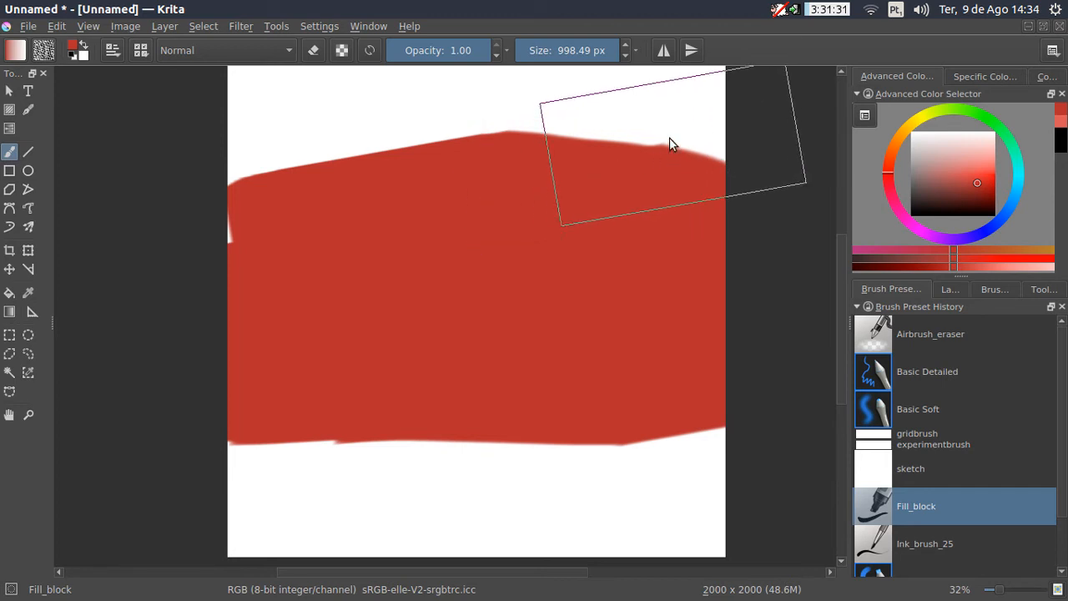
Erase along the upper edge of the red mass with the large brush, and set the brush precision to 5
{"action": "key", "text": "e"}
{"action": "mouse_move", "coordinate": [230, 173]}
{"action": "left_mouse_down"}
{"action": "mouse_move", "coordinate": [401, 134]}
{"action": "mouse_move", "coordinate": [726, 150]}
{"action": "left_mouse_up"}
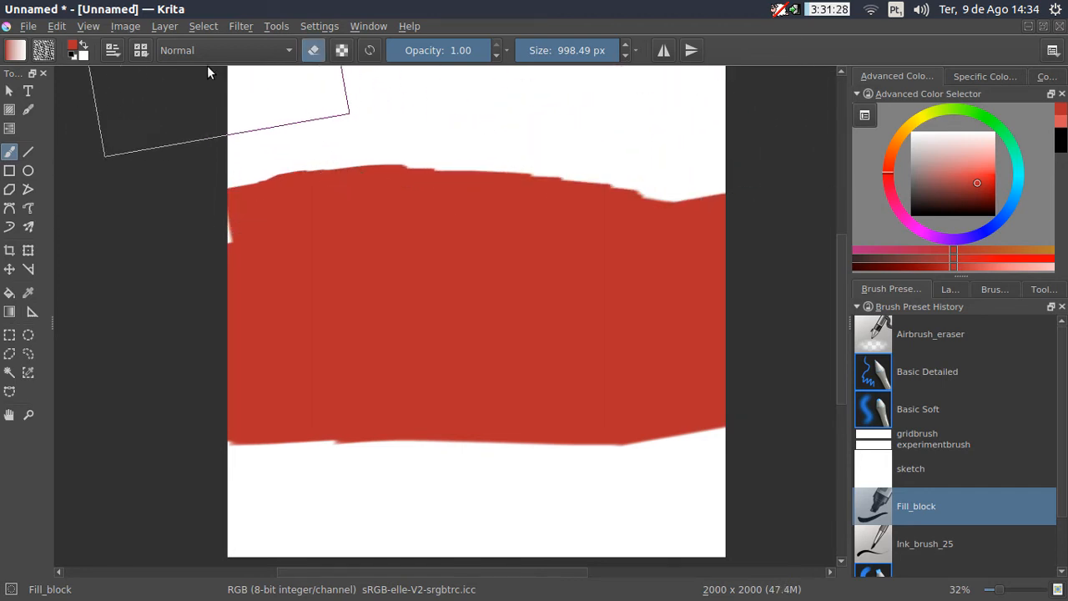
{"action": "left_click", "coordinate": [112, 51]}
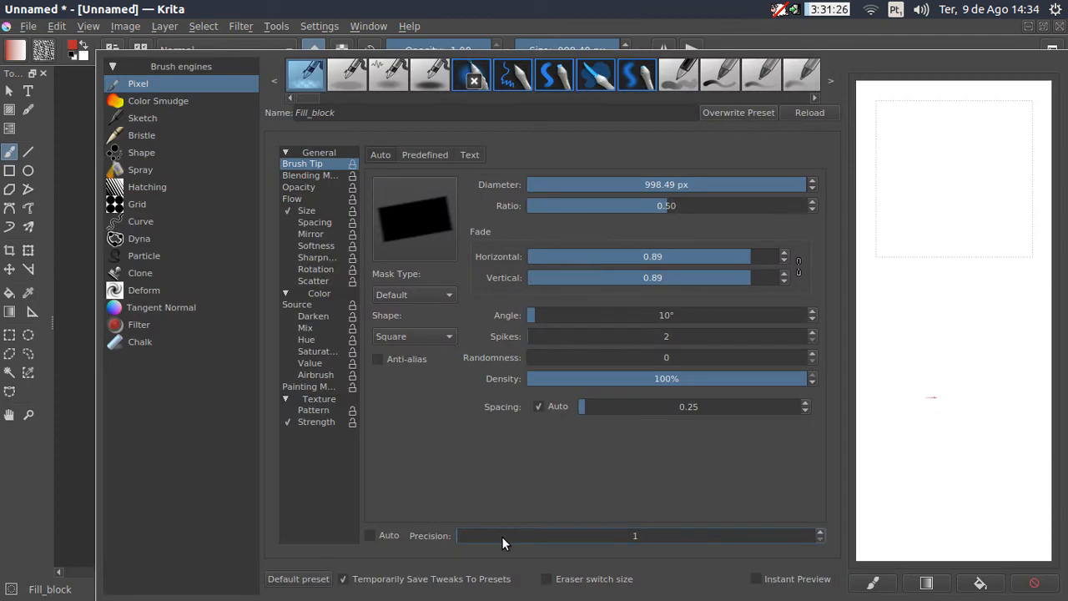
{"action": "left_click_drag", "start_coordinate": [503, 536], "coordinate": [846, 538]}
{"action": "left_click", "coordinate": [76, 365]}
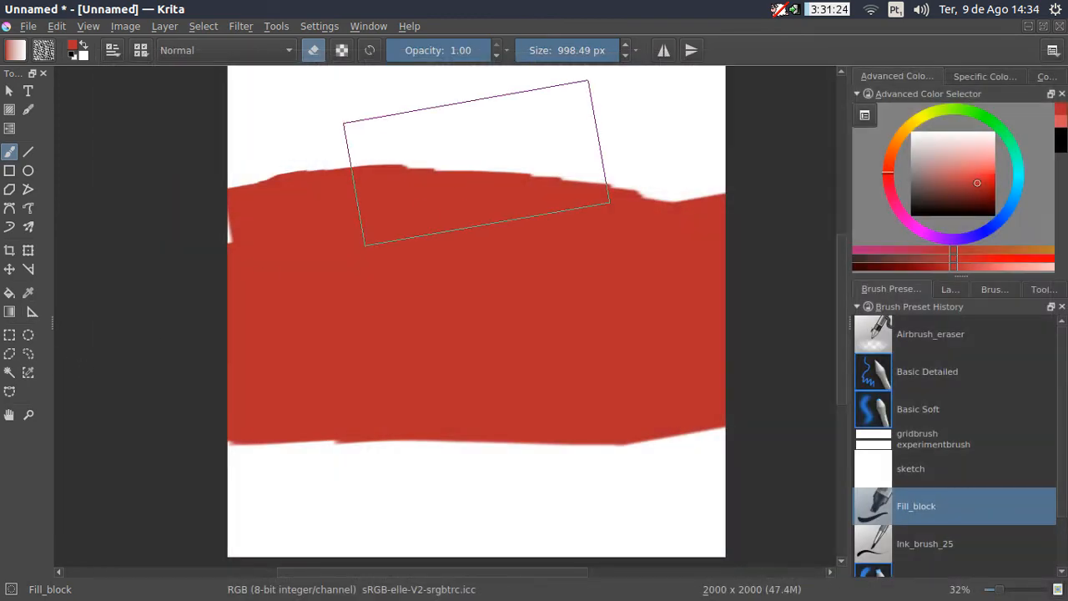
Reduce the eraser to 250.14 px and smooth the upper edge of the red mass across the full canvas width
{"action": "left_click_drag", "start_coordinate": [477, 163], "coordinate": [78, 163], "text": "shift"}
{"action": "left_click_drag", "start_coordinate": [215, 186], "coordinate": [434, 170]}
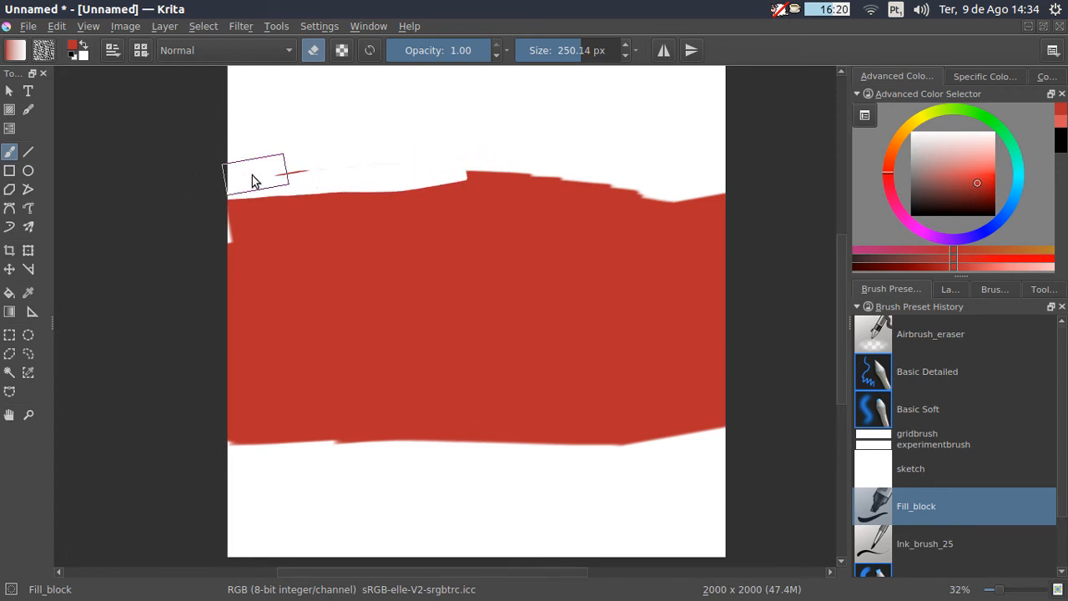
{"action": "mouse_move", "coordinate": [255, 181]}
{"action": "left_mouse_down"}
{"action": "mouse_move", "coordinate": [443, 170]}
{"action": "mouse_move", "coordinate": [651, 177]}
{"action": "mouse_move", "coordinate": [418, 171]}
{"action": "left_mouse_up"}
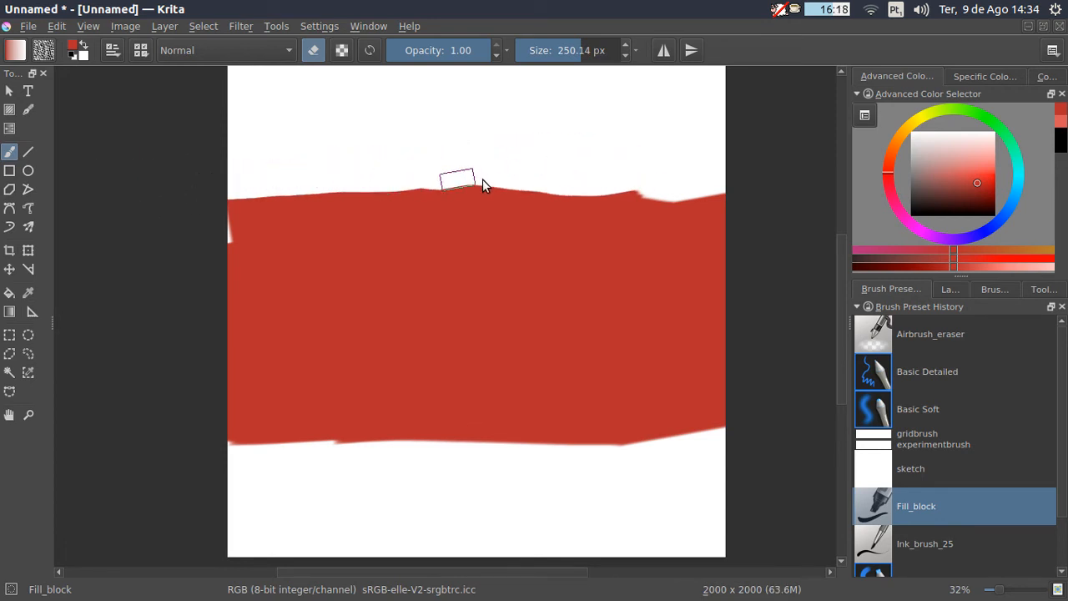
{"action": "mouse_move", "coordinate": [483, 179]}
{"action": "left_mouse_down"}
{"action": "mouse_move", "coordinate": [655, 182]}
{"action": "mouse_move", "coordinate": [711, 161]}
{"action": "left_mouse_up"}
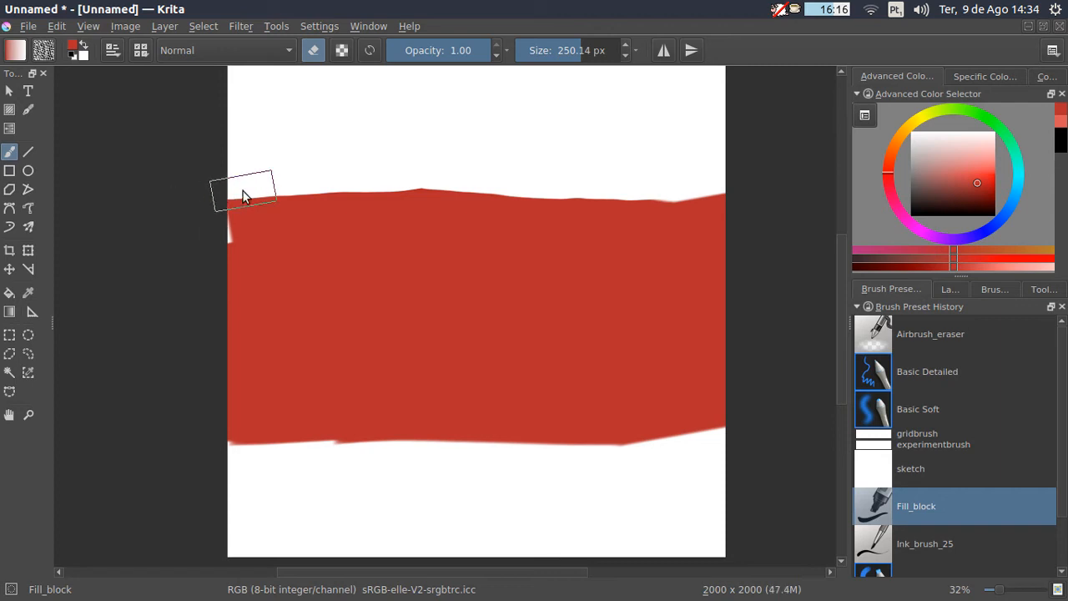
{"action": "mouse_move", "coordinate": [253, 188]}
{"action": "left_mouse_down"}
{"action": "mouse_move", "coordinate": [201, 201]}
{"action": "mouse_move", "coordinate": [338, 191]}
{"action": "mouse_move", "coordinate": [779, 201]}
{"action": "left_mouse_up"}
Erase along the lower, left and right sides of the red mass to leave a clean-edged rectangle
{"action": "left_click_drag", "start_coordinate": [442, 240], "coordinate": [439, 210]}
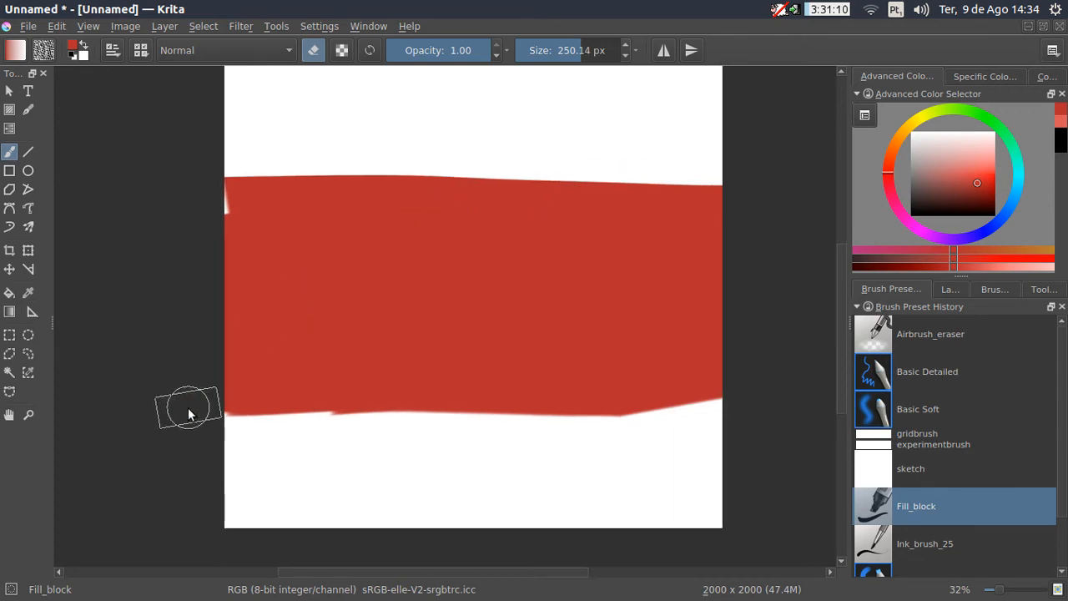
{"action": "mouse_move", "coordinate": [315, 406]}
{"action": "left_mouse_down"}
{"action": "mouse_move", "coordinate": [508, 395]}
{"action": "mouse_move", "coordinate": [754, 400]}
{"action": "left_mouse_up"}
{"action": "left_click_drag", "start_coordinate": [395, 224], "coordinate": [489, 256]}
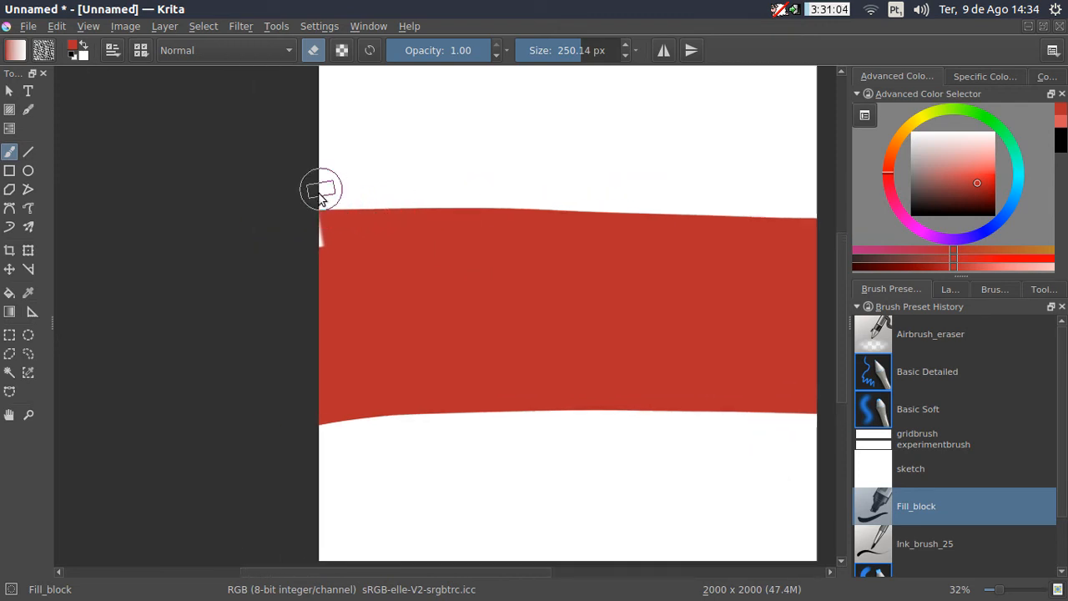
{"action": "mouse_move", "coordinate": [320, 191]}
{"action": "left_mouse_down"}
{"action": "mouse_move", "coordinate": [308, 351]}
{"action": "mouse_move", "coordinate": [327, 475]}
{"action": "left_mouse_up"}
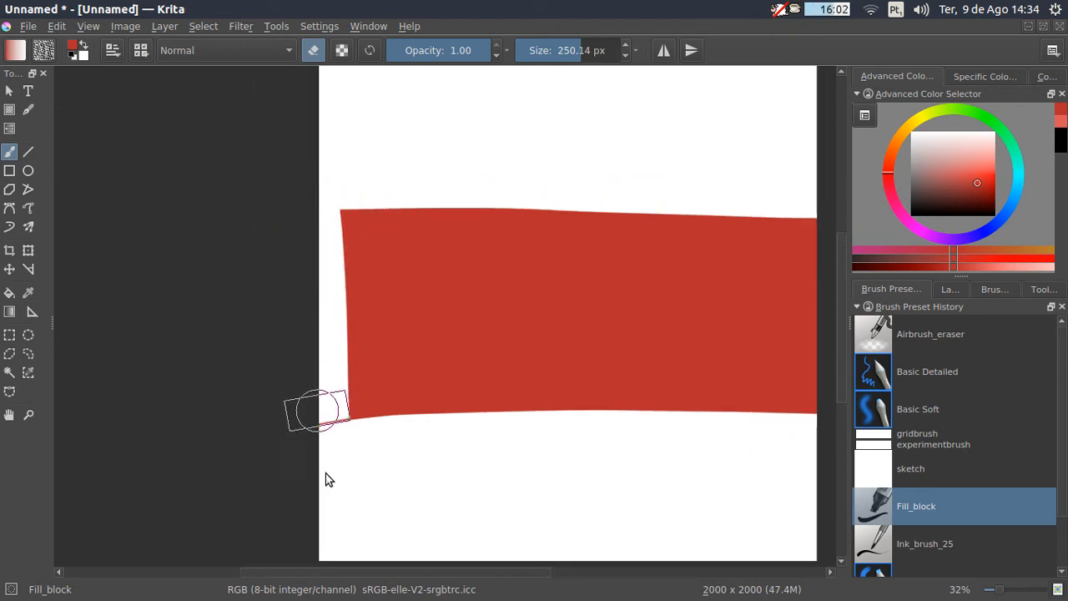
{"action": "left_click_drag", "start_coordinate": [481, 263], "coordinate": [347, 244]}
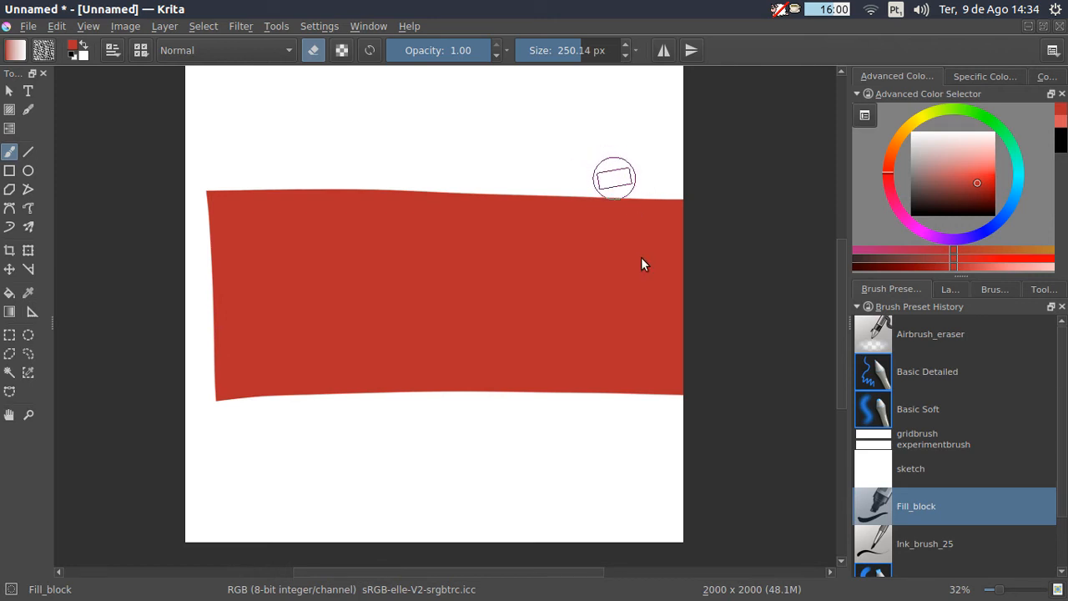
{"action": "left_click_drag", "start_coordinate": [616, 177], "coordinate": [636, 403]}
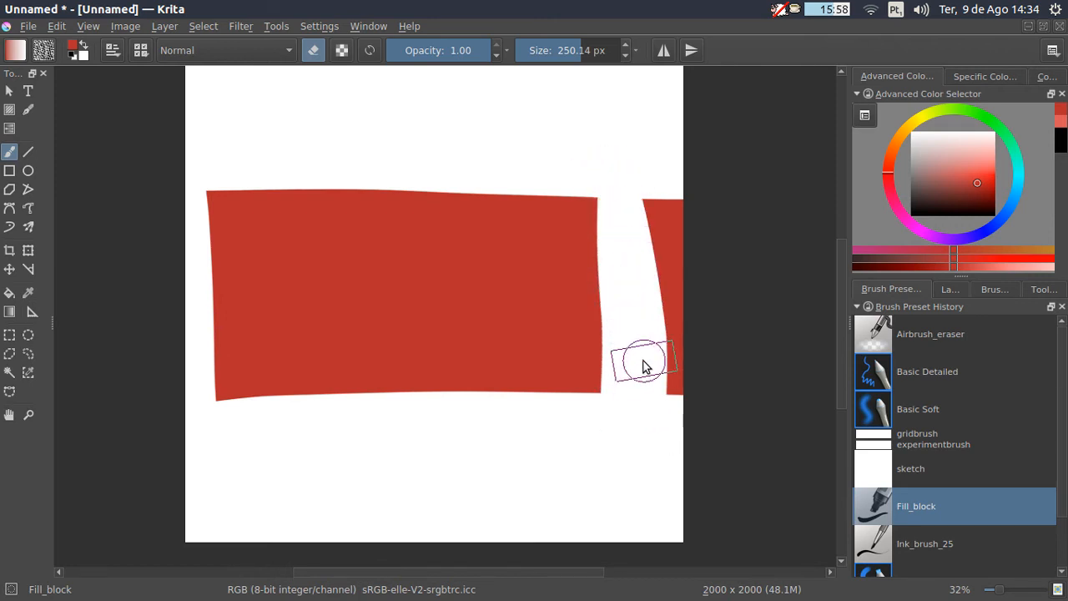
{"action": "mouse_move", "coordinate": [673, 289]}
{"action": "left_mouse_down"}
{"action": "mouse_move", "coordinate": [673, 453]}
{"action": "mouse_move", "coordinate": [657, 434]}
{"action": "left_mouse_up"}
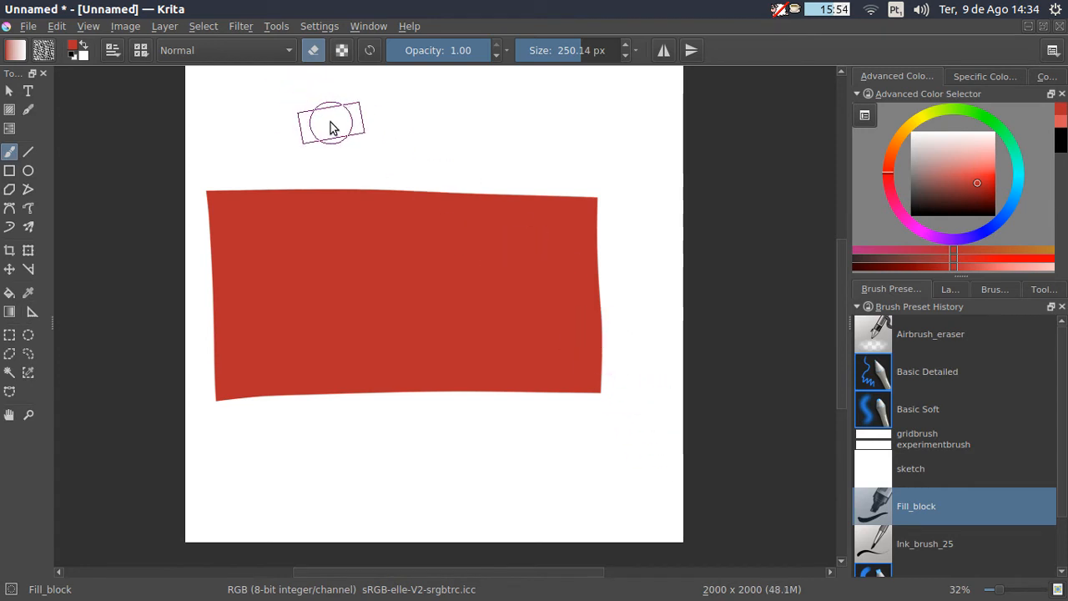
Enable automatic brush precision with a starting brush size of 5.00 px and a delta of 15.00 px
{"action": "left_click", "coordinate": [118, 52]}
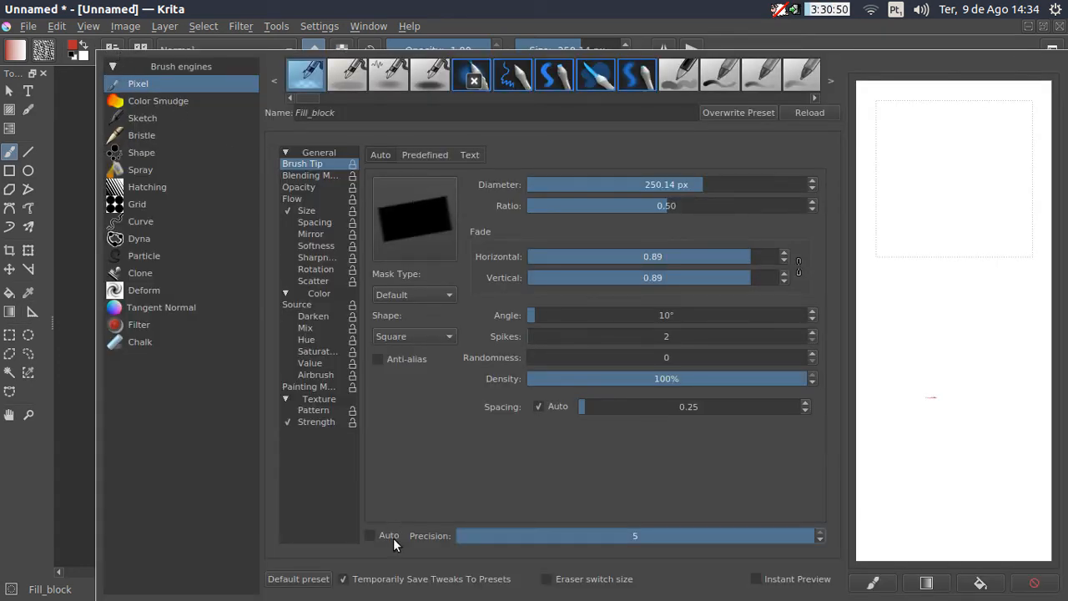
{"action": "left_click", "coordinate": [370, 536]}
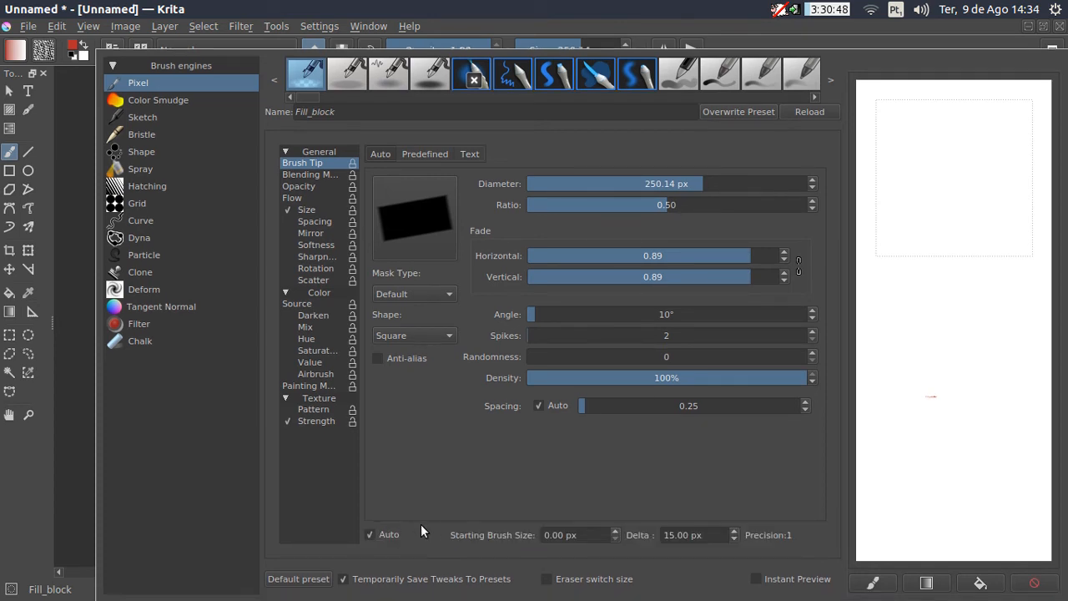
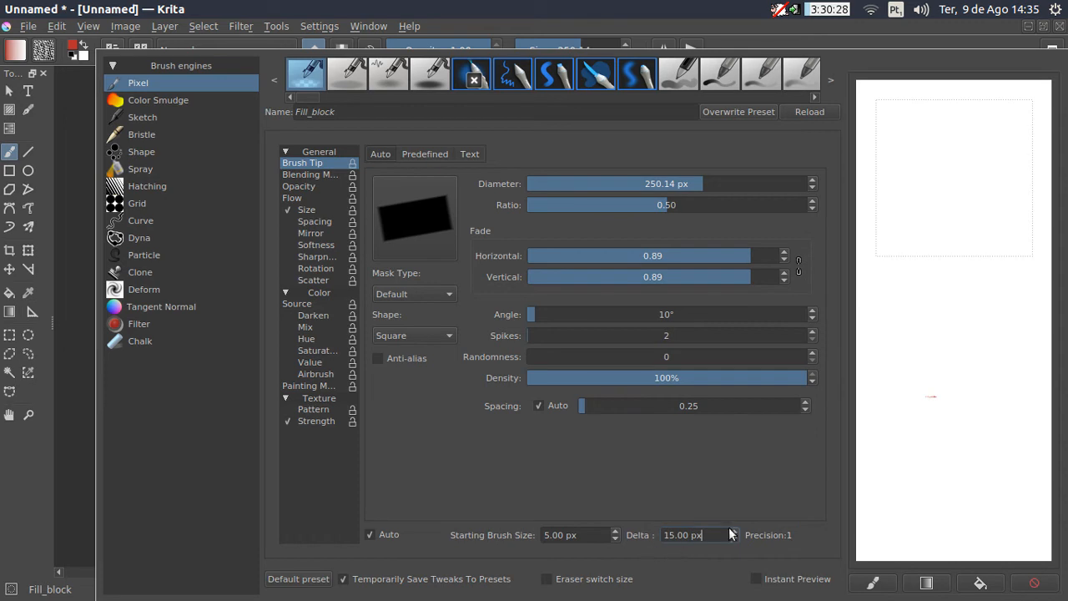
{"action": "left_click", "coordinate": [90, 298]}
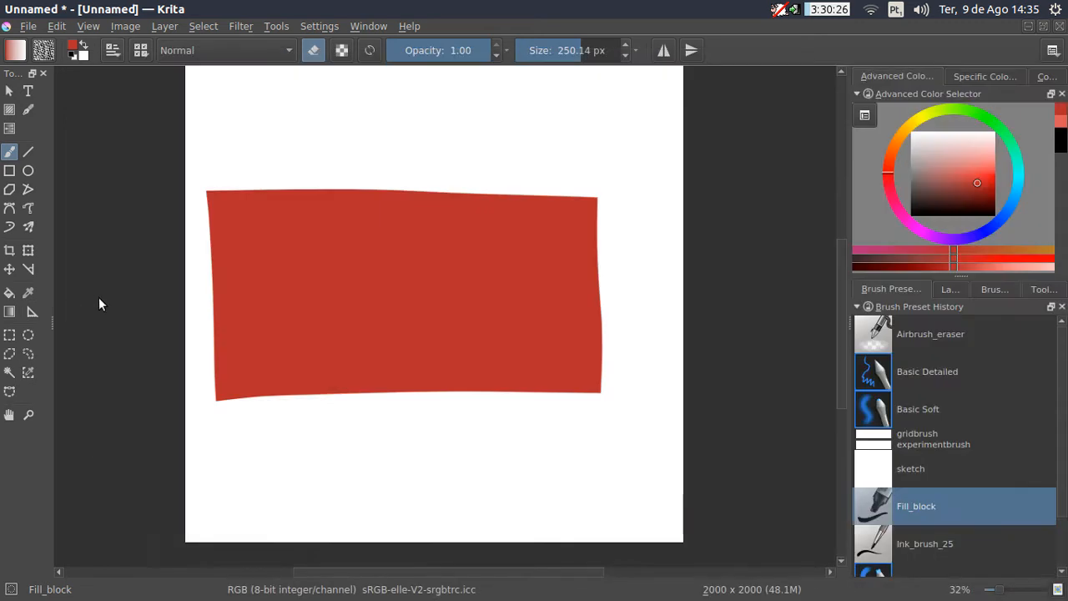
Turn off erasing, set the brush size to 1.00 px and paint a long thin line above the red rectangle
{"action": "left_click_drag", "start_coordinate": [419, 105], "coordinate": [425, 209]}
{"action": "left_click_drag", "start_coordinate": [426, 209], "coordinate": [384, 150]}
{"action": "left_click_drag", "start_coordinate": [384, 150], "coordinate": [414, 254]}
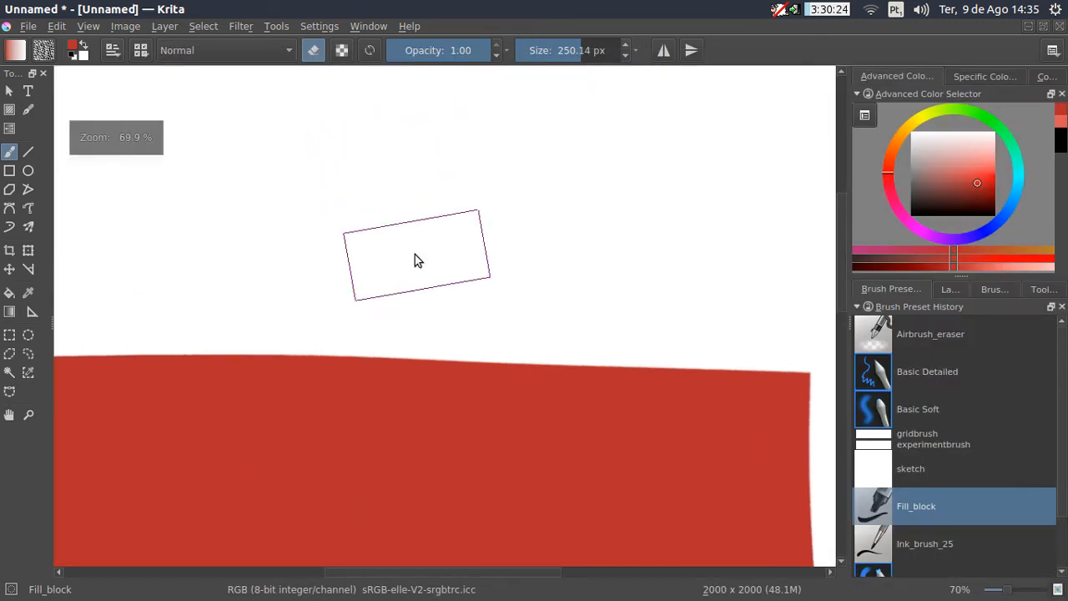
{"action": "left_click_drag", "start_coordinate": [397, 218], "coordinate": [398, 260]}
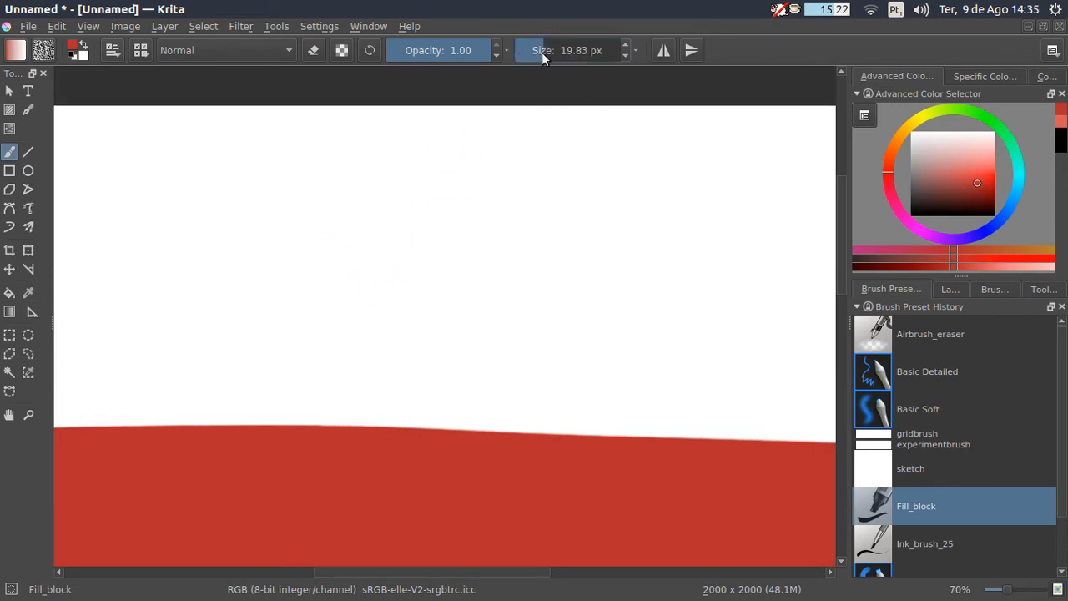
{"action": "left_click_drag", "start_coordinate": [542, 52], "coordinate": [513, 64]}
{"action": "left_click", "coordinate": [574, 50]}
{"action": "left_click_drag", "start_coordinate": [424, 348], "coordinate": [440, 199]}
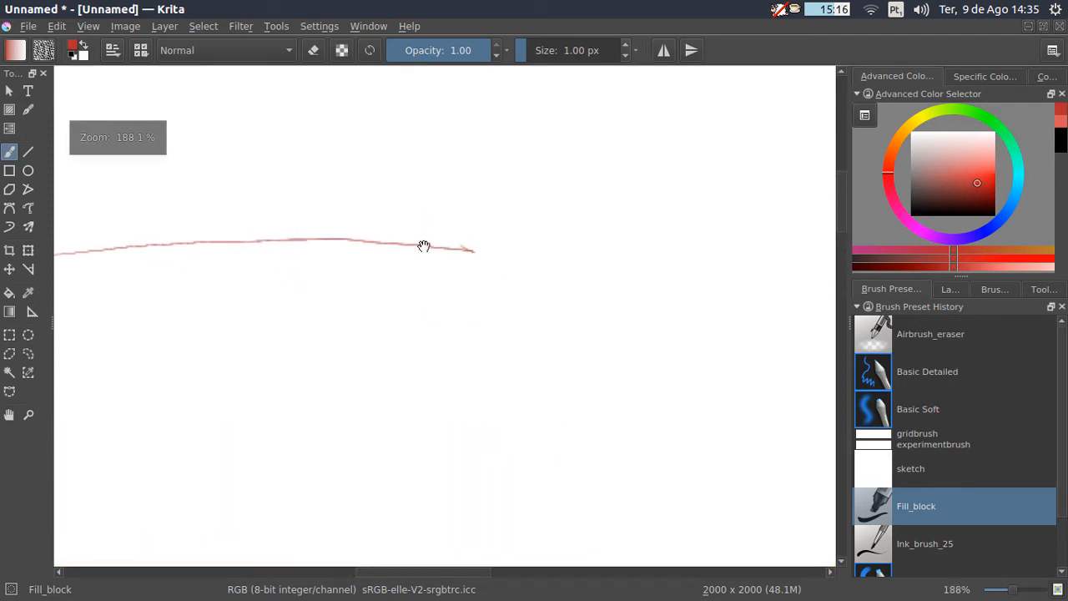
Paint four short strokes around the thin line at brush sizes of 15, 30, 45 and 60 px
{"action": "left_click_drag", "start_coordinate": [425, 245], "coordinate": [449, 215]}
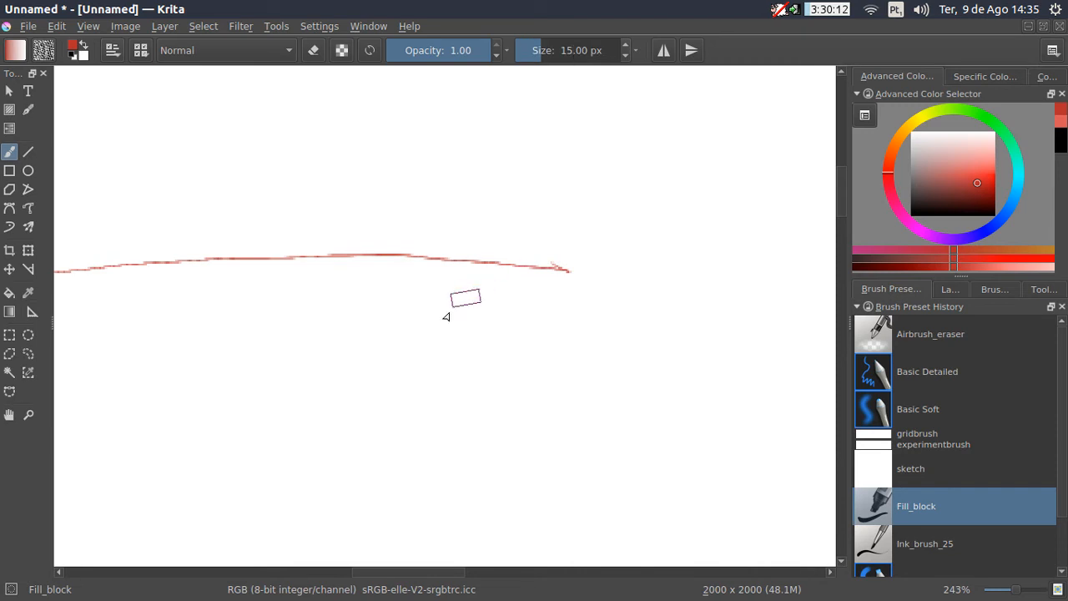
{"action": "left_click_drag", "start_coordinate": [280, 349], "coordinate": [630, 350]}
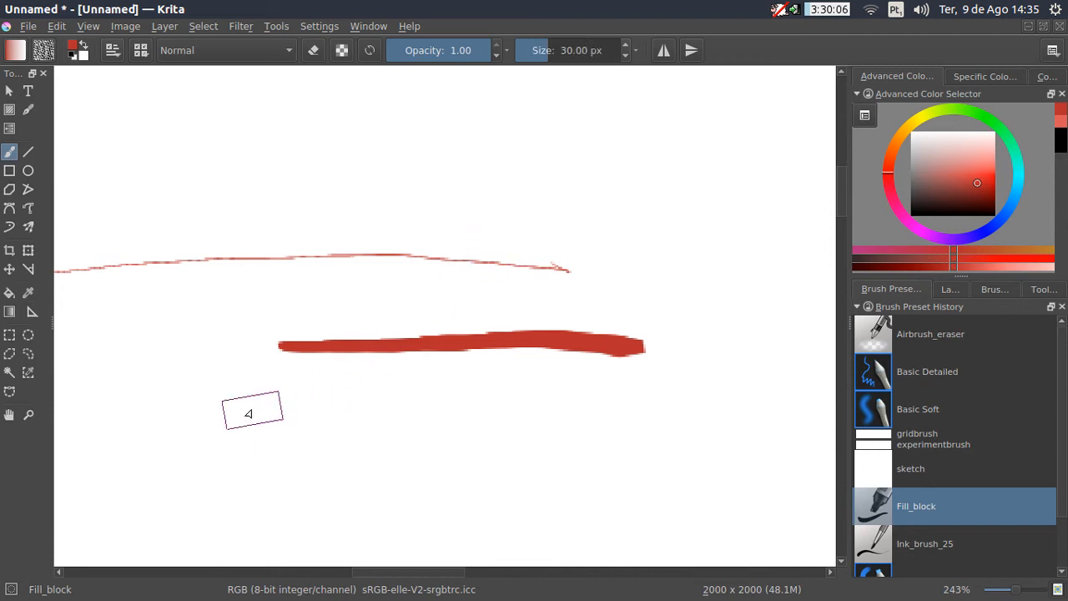
{"action": "mouse_move", "coordinate": [248, 413]}
{"action": "left_mouse_down"}
{"action": "mouse_move", "coordinate": [442, 401]}
{"action": "mouse_move", "coordinate": [624, 409]}
{"action": "left_mouse_up"}
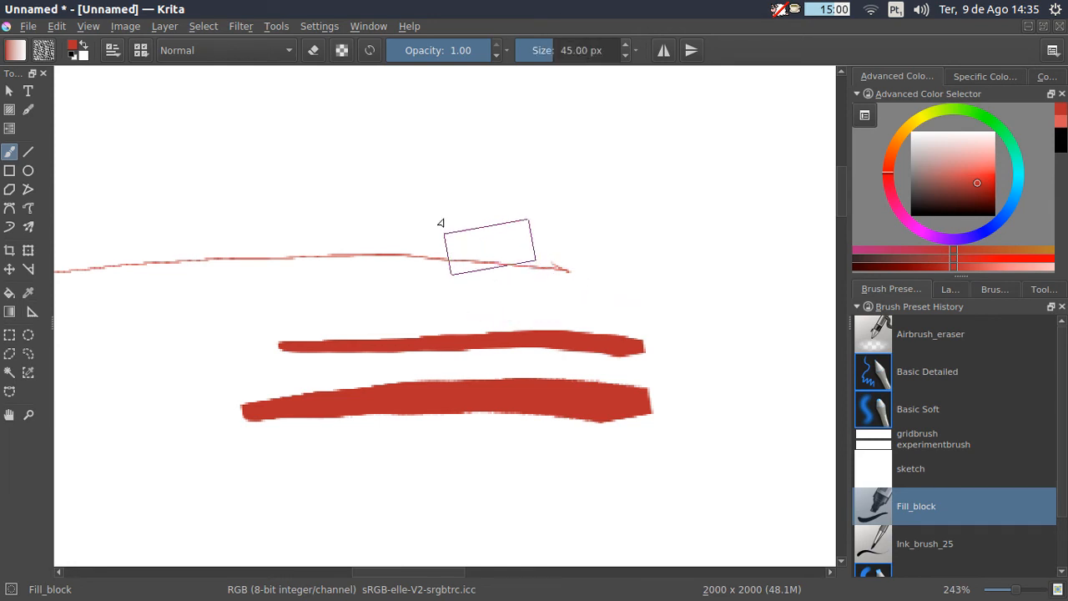
{"action": "mouse_move", "coordinate": [359, 212]}
{"action": "left_mouse_down"}
{"action": "mouse_move", "coordinate": [450, 201]}
{"action": "mouse_move", "coordinate": [687, 218]}
{"action": "left_mouse_up"}
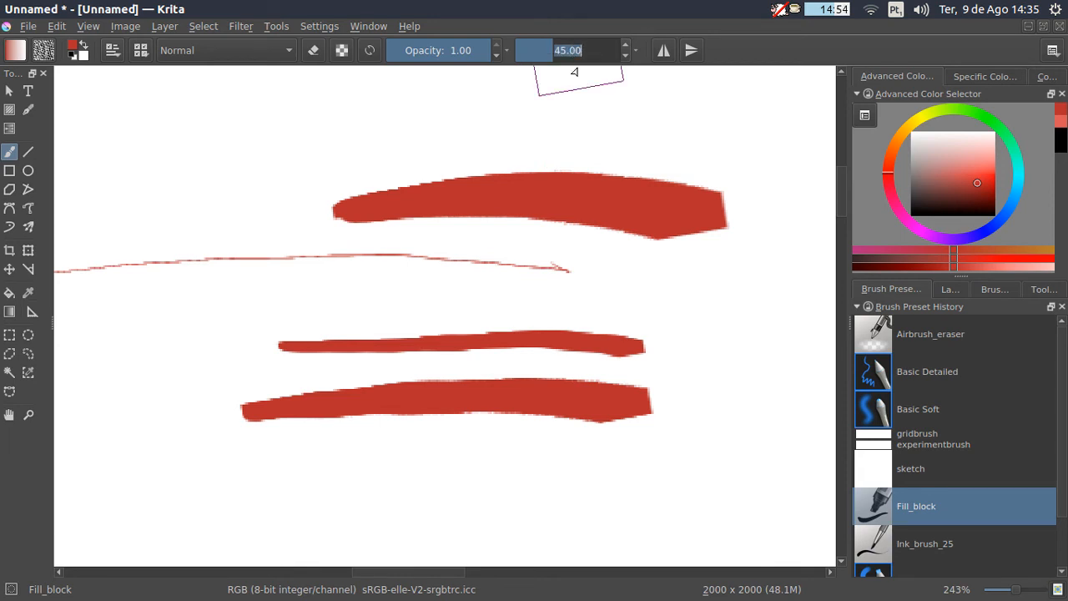
{"action": "mouse_move", "coordinate": [218, 176]}
{"action": "left_mouse_down"}
{"action": "mouse_move", "coordinate": [398, 129]}
{"action": "mouse_move", "coordinate": [568, 143]}
{"action": "left_mouse_up"}
Enlarge the brush to 309.86 px and paint broad winding strokes on both sides of the thin strokes
{"action": "left_click_drag", "start_coordinate": [443, 280], "coordinate": [379, 309]}
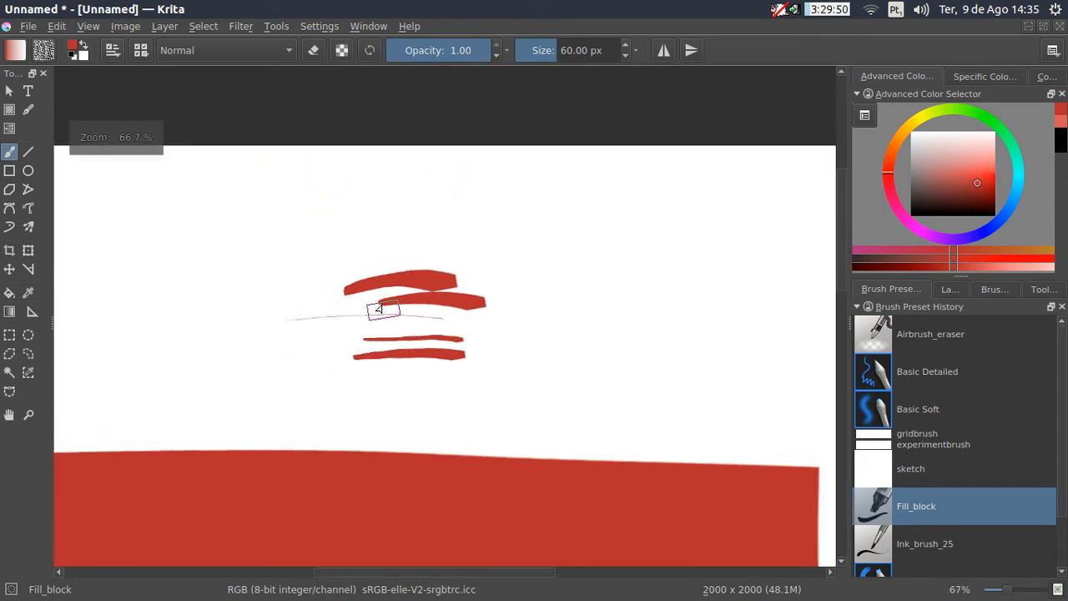
{"action": "left_click", "coordinate": [584, 53]}
{"action": "left_click_drag", "start_coordinate": [559, 209], "coordinate": [665, 262]}
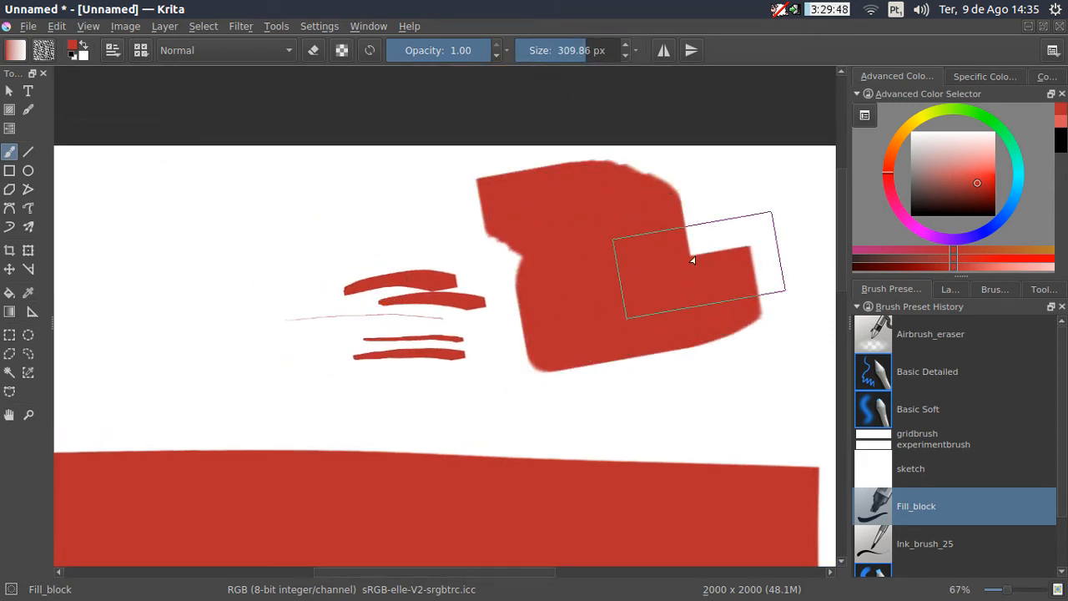
{"action": "mouse_move", "coordinate": [392, 208]}
{"action": "left_mouse_down"}
{"action": "mouse_move", "coordinate": [198, 300]}
{"action": "mouse_move", "coordinate": [245, 375]}
{"action": "mouse_move", "coordinate": [459, 388]}
{"action": "left_mouse_up"}
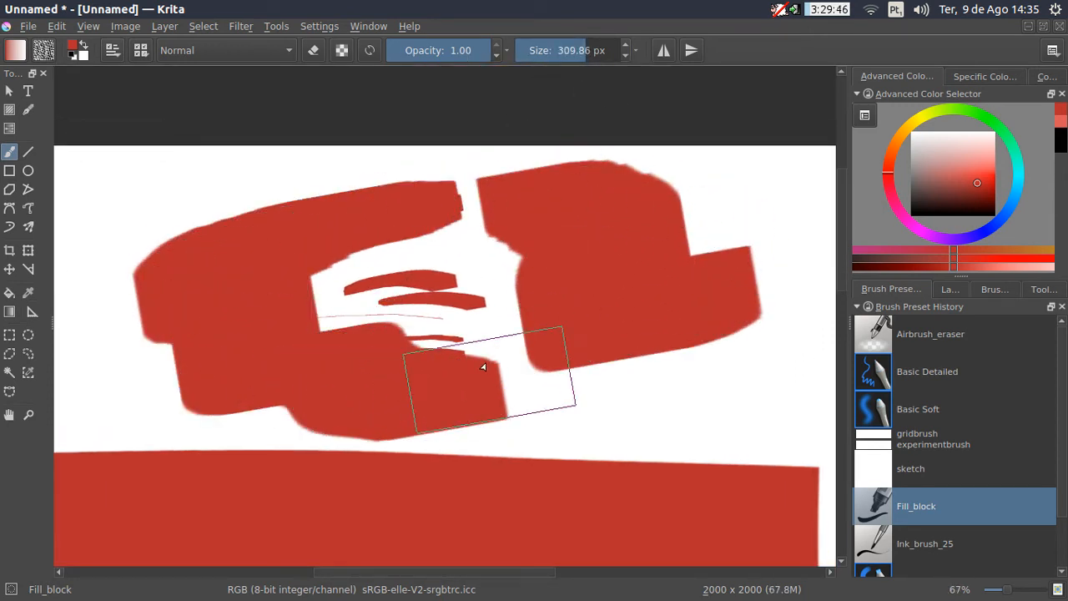
{"action": "left_click_drag", "start_coordinate": [394, 219], "coordinate": [426, 243]}
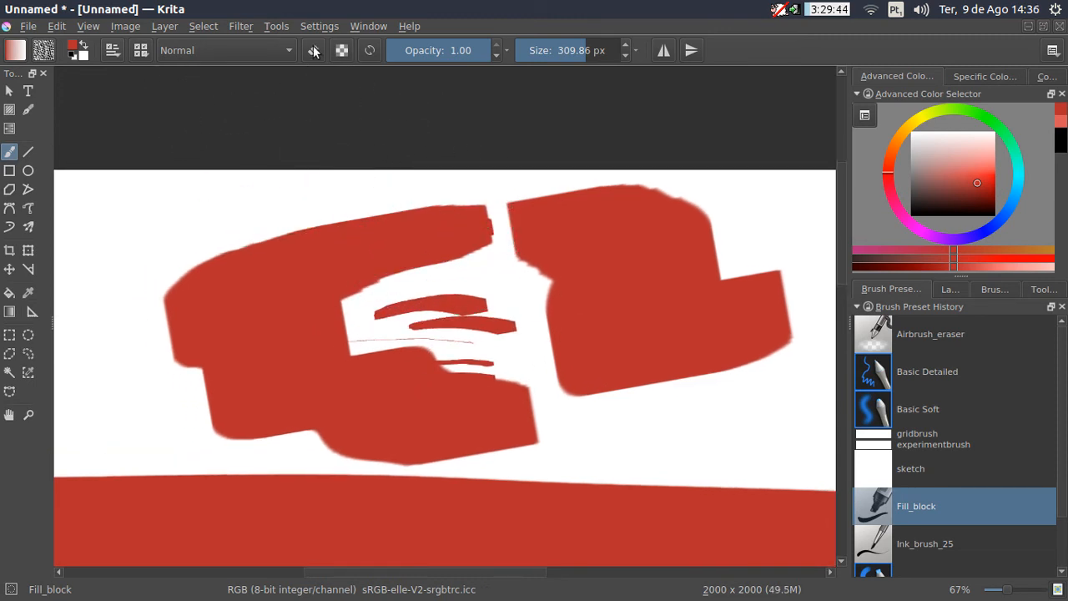
Set the automatic precision's starting brush size to 50 px and paint more broad strokes over the existing ones
{"action": "left_click", "coordinate": [113, 52]}
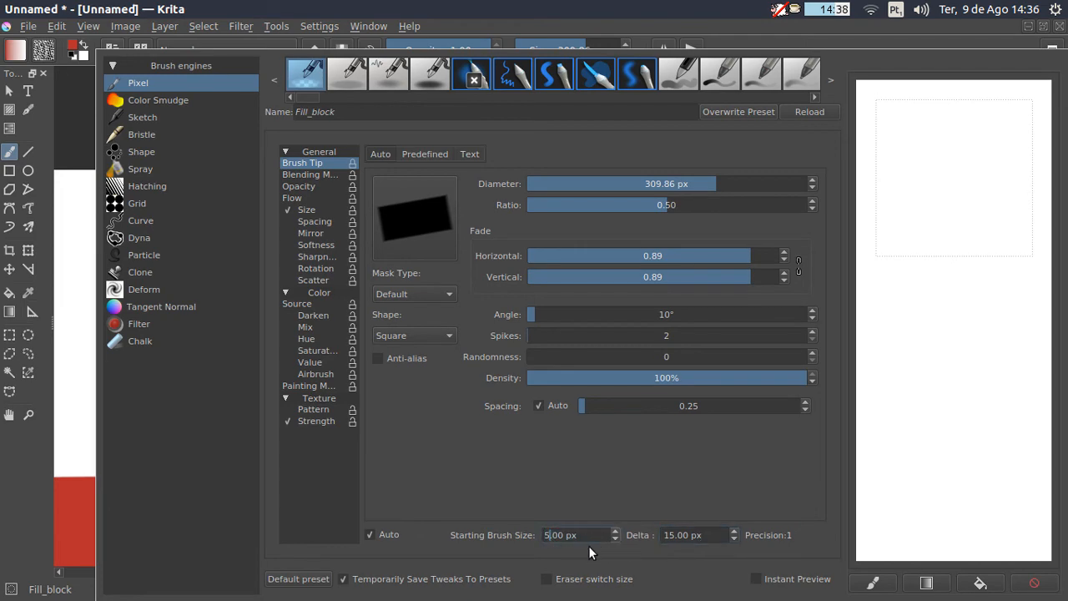
{"action": "type", "text": "0"}
{"action": "left_click", "coordinate": [66, 299]}
{"action": "mouse_move", "coordinate": [138, 272]}
{"action": "left_mouse_down"}
{"action": "mouse_move", "coordinate": [175, 238]}
{"action": "mouse_move", "coordinate": [235, 238]}
{"action": "mouse_move", "coordinate": [514, 364]}
{"action": "mouse_move", "coordinate": [520, 250]}
{"action": "mouse_move", "coordinate": [319, 208]}
{"action": "mouse_move", "coordinate": [413, 197]}
{"action": "left_mouse_up"}
{"action": "mouse_move", "coordinate": [630, 344]}
{"action": "left_mouse_down"}
{"action": "mouse_move", "coordinate": [763, 360]}
{"action": "mouse_move", "coordinate": [778, 384]}
{"action": "left_mouse_up"}
{"action": "left_click_drag", "start_coordinate": [621, 211], "coordinate": [596, 208]}
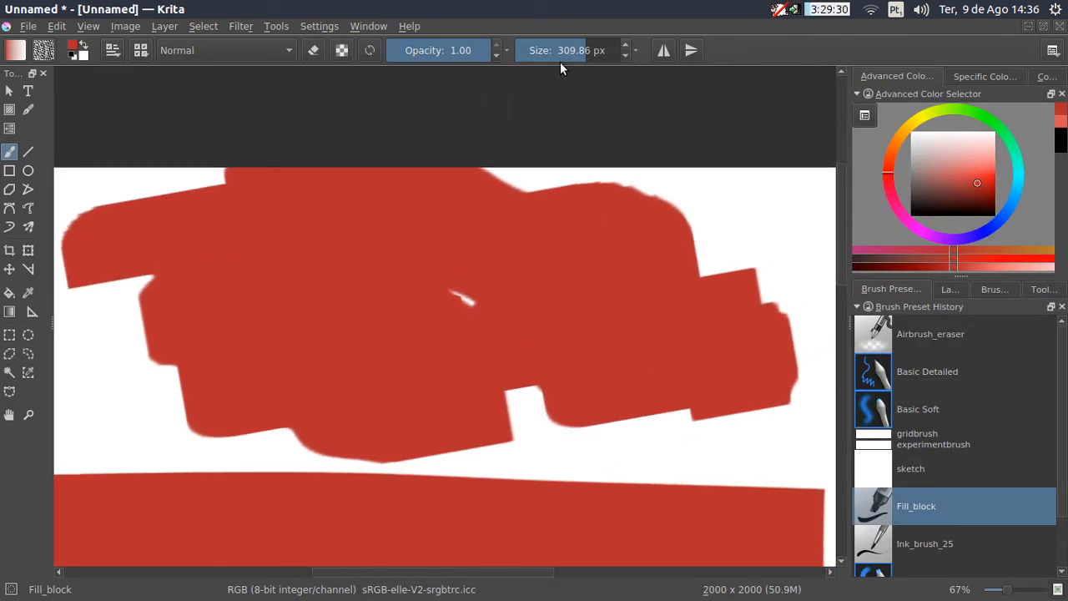
Paint squiggles at 38.73 px beside the right end of the red mass, and another stroke there at 122.20 px
{"action": "left_click", "coordinate": [547, 59]}
{"action": "left_click_drag", "start_coordinate": [547, 59], "coordinate": [551, 60]}
{"action": "mouse_move", "coordinate": [716, 181]}
{"action": "left_mouse_down"}
{"action": "mouse_move", "coordinate": [764, 217]}
{"action": "mouse_move", "coordinate": [784, 267]}
{"action": "mouse_move", "coordinate": [826, 302]}
{"action": "mouse_move", "coordinate": [817, 325]}
{"action": "left_mouse_up"}
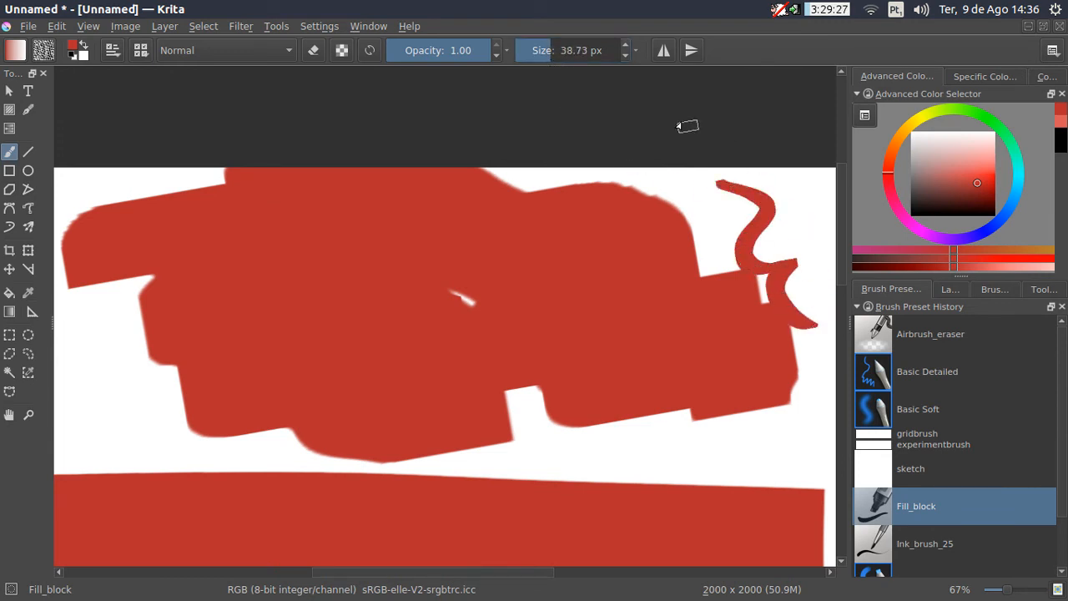
{"action": "left_click_drag", "start_coordinate": [723, 194], "coordinate": [715, 261]}
{"action": "left_click", "coordinate": [568, 56]}
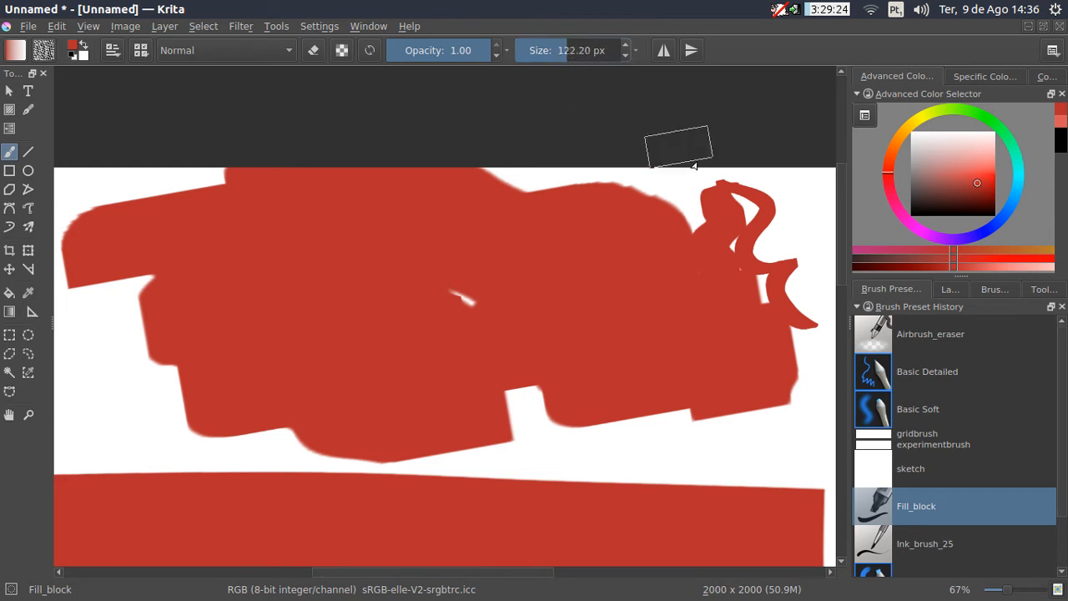
{"action": "left_click_drag", "start_coordinate": [695, 193], "coordinate": [670, 272]}
{"action": "left_click_drag", "start_coordinate": [543, 234], "coordinate": [572, 185]}
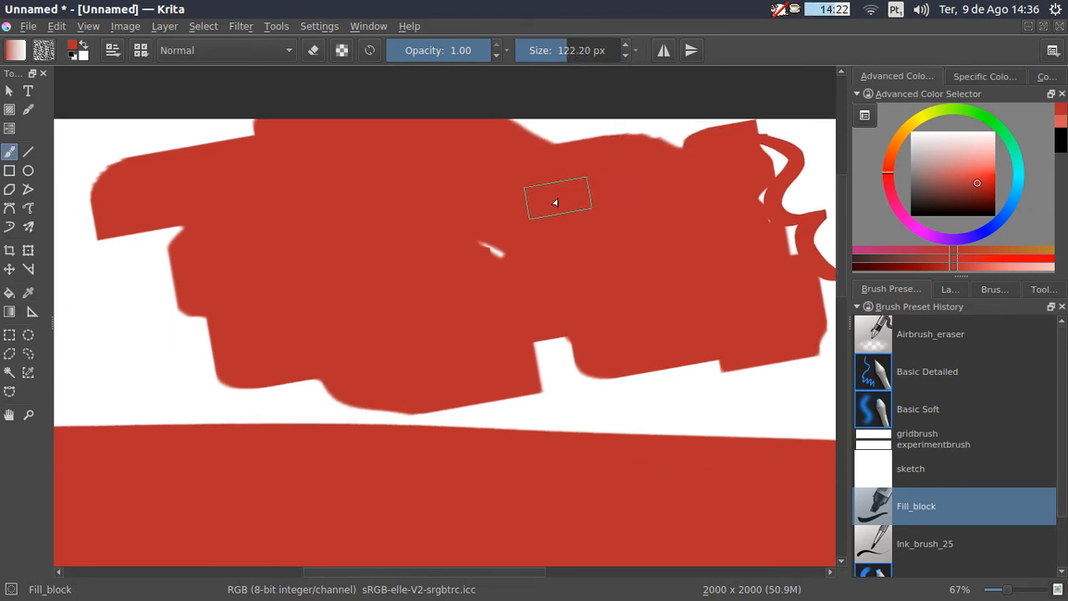
Undo the broad strokes, squiggles and short test strokes, keeping only the 1 px line above the rectangle
{"action": "key", "text": "ctrl+z"}
{"action": "key", "text": "ctrl+z"}
{"action": "key", "text": "ctrl+z"}
{"action": "key", "text": "ctrl+z"}
{"action": "key", "text": "ctrl+z"}
{"action": "key", "text": "ctrl+z"}
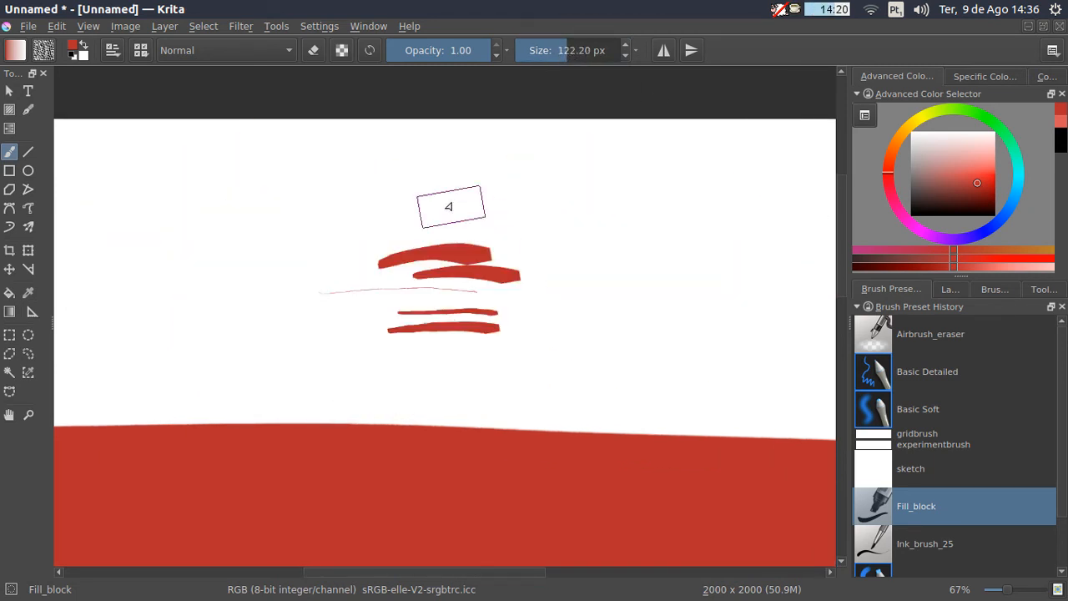
{"action": "key", "text": "ctrl+z"}
{"action": "key", "text": "ctrl+z"}
{"action": "key", "text": "ctrl+z"}
{"action": "key", "text": "ctrl+z"}
{"action": "key", "text": "ctrl+z"}
{"action": "key", "text": "ctrl+z"}
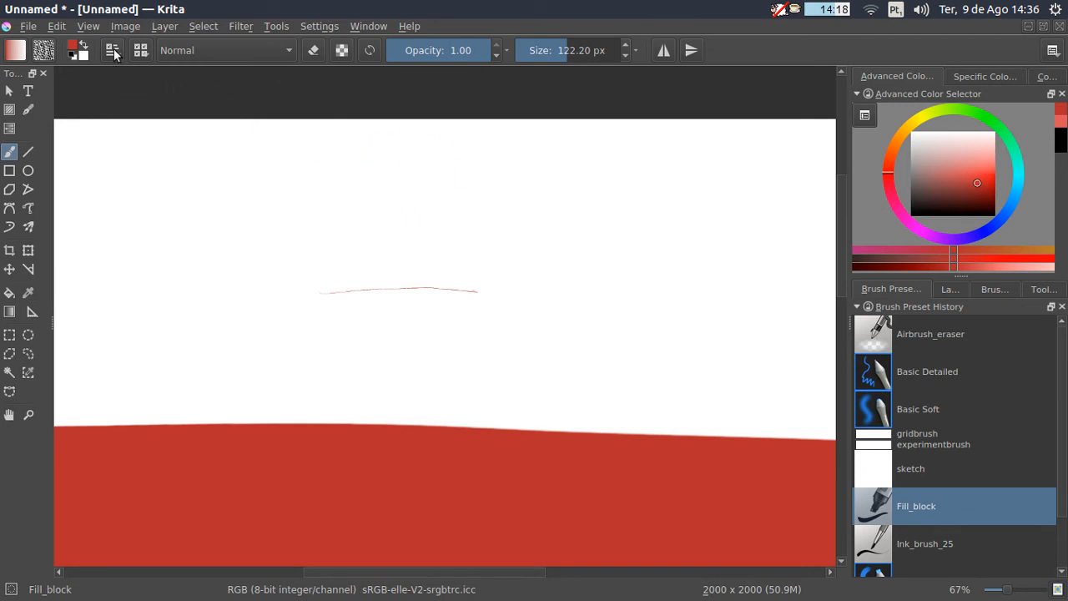
Turn off the Fill_block brush's automatic precision and set its precision to 5
{"action": "left_click", "coordinate": [113, 51]}
{"action": "left_click", "coordinate": [370, 534]}
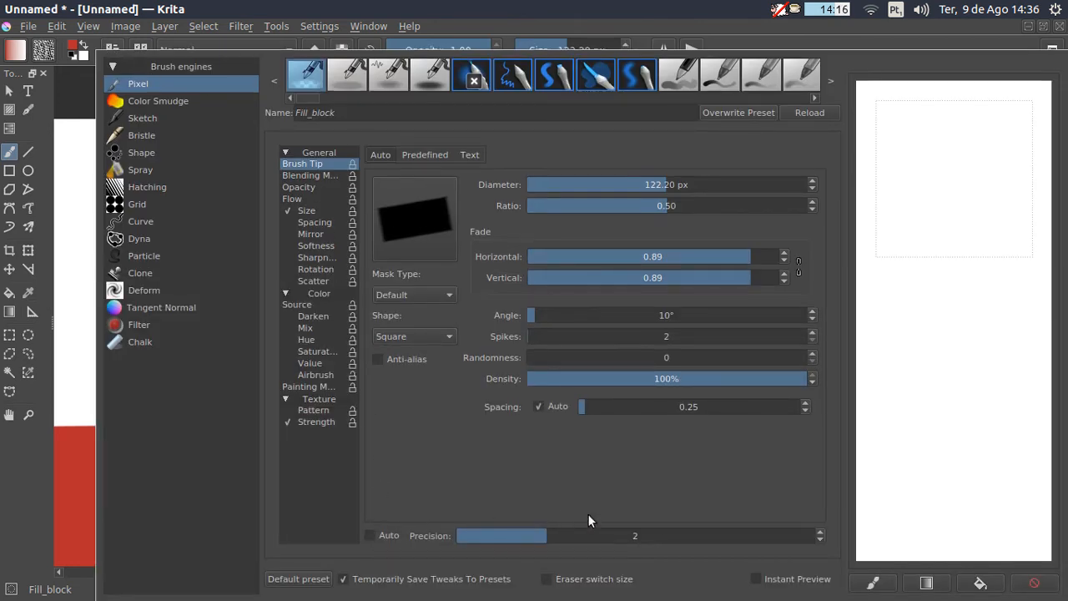
{"action": "left_click_drag", "start_coordinate": [599, 539], "coordinate": [829, 535]}
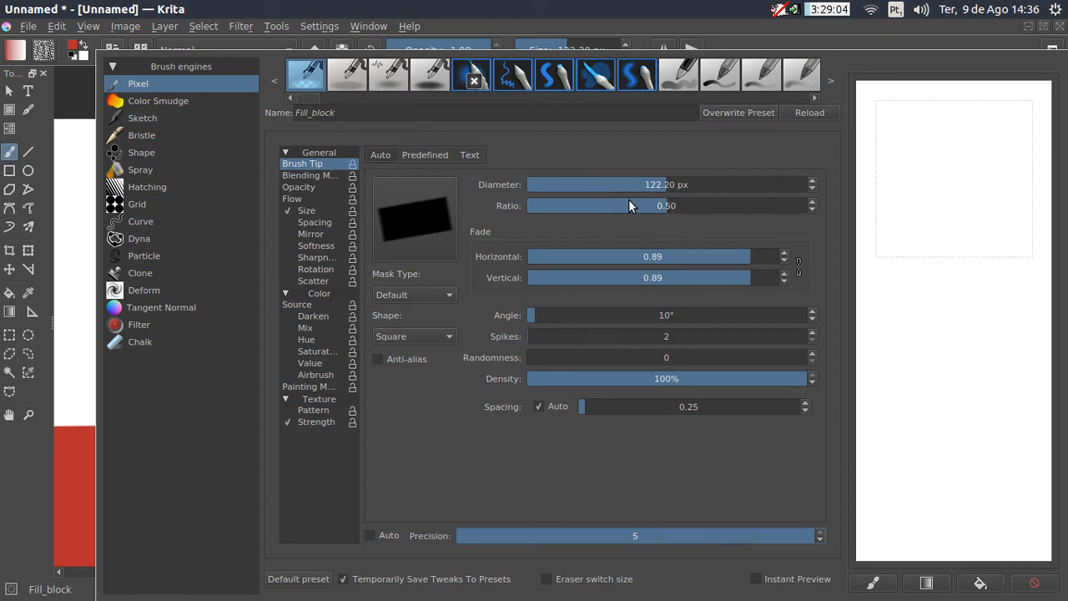
Adjust the brush tip's diameter to 38.93 px and its ratio to 0.51
{"action": "mouse_move", "coordinate": [658, 185]}
{"action": "left_mouse_down"}
{"action": "mouse_move", "coordinate": [606, 189]}
{"action": "mouse_move", "coordinate": [659, 188]}
{"action": "mouse_move", "coordinate": [670, 205]}
{"action": "mouse_move", "coordinate": [808, 209]}
{"action": "mouse_move", "coordinate": [557, 207]}
{"action": "mouse_move", "coordinate": [806, 215]}
{"action": "left_mouse_up"}
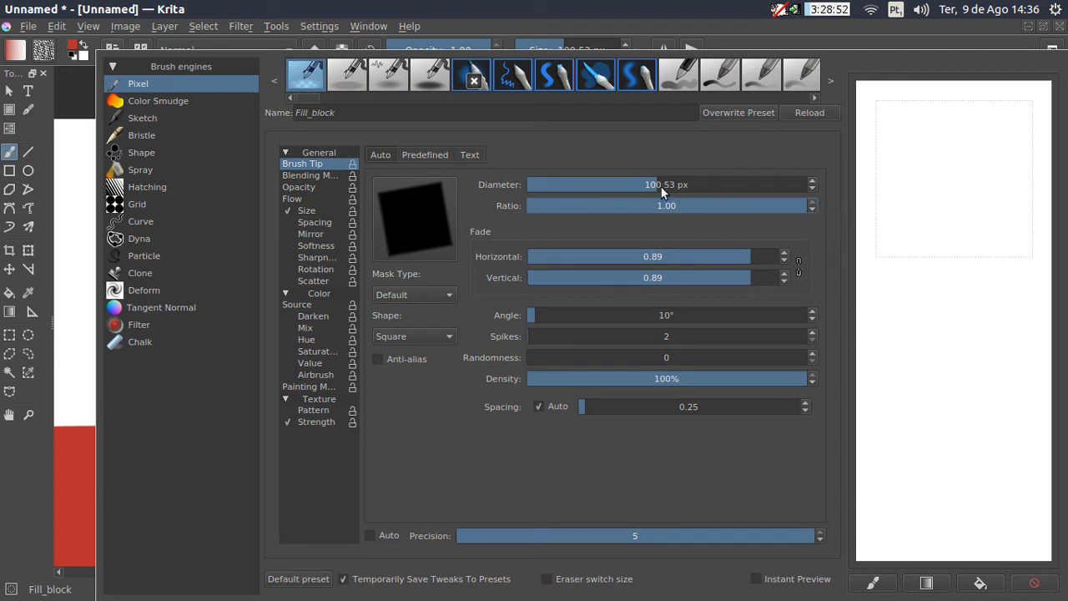
{"action": "left_click_drag", "start_coordinate": [662, 186], "coordinate": [622, 185]}
{"action": "left_click_drag", "start_coordinate": [781, 206], "coordinate": [660, 208]}
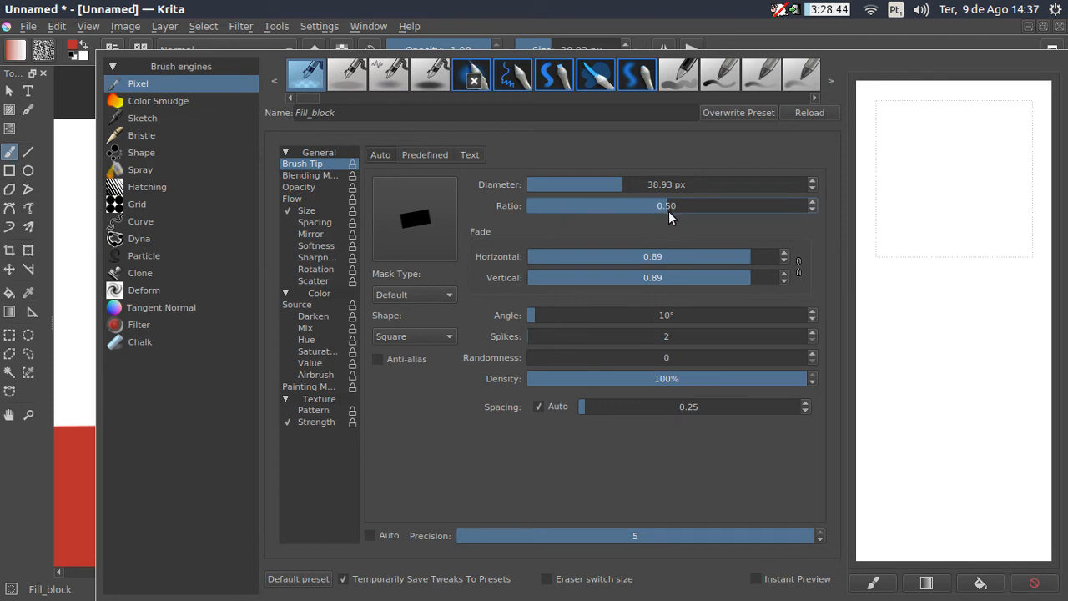
{"action": "mouse_move", "coordinate": [669, 211]}
{"action": "left_mouse_down"}
{"action": "mouse_move", "coordinate": [572, 207]}
{"action": "mouse_move", "coordinate": [616, 207]}
{"action": "left_mouse_up"}
Reduce the horizontal and vertical fade to 0.00 and paint an arched stroke above the thin line and a winding one across it
{"action": "left_click_drag", "start_coordinate": [737, 254], "coordinate": [526, 261]}
{"action": "left_click_drag", "start_coordinate": [713, 280], "coordinate": [493, 288]}
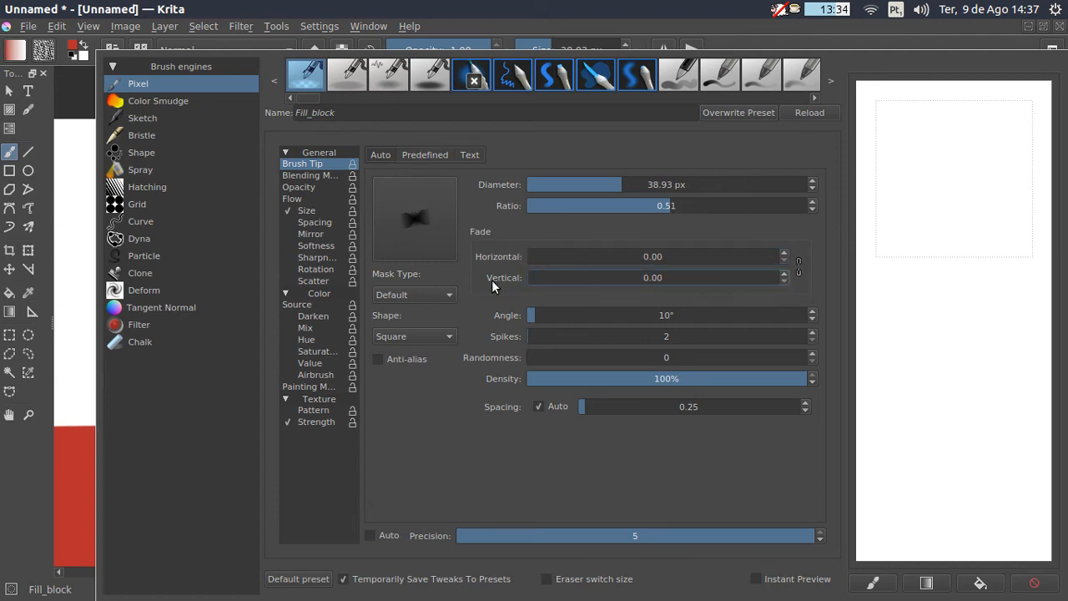
{"action": "left_click", "coordinate": [102, 283]}
{"action": "mouse_move", "coordinate": [247, 253]}
{"action": "left_mouse_down"}
{"action": "mouse_move", "coordinate": [328, 222]}
{"action": "mouse_move", "coordinate": [436, 211]}
{"action": "mouse_move", "coordinate": [537, 266]}
{"action": "left_mouse_up"}
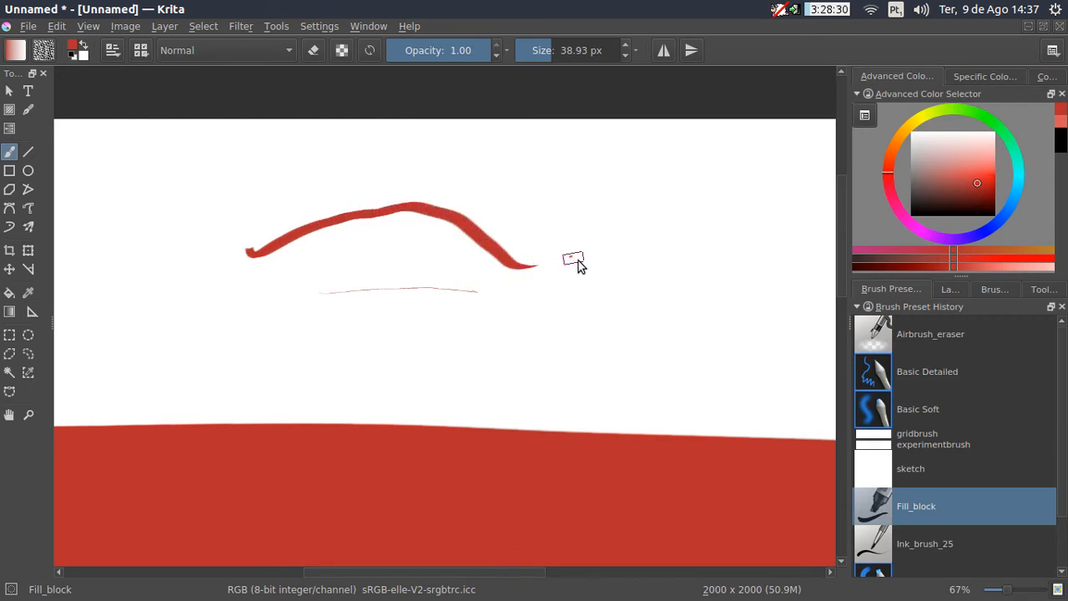
{"action": "mouse_move", "coordinate": [596, 286]}
{"action": "left_mouse_down"}
{"action": "mouse_move", "coordinate": [610, 327]}
{"action": "mouse_move", "coordinate": [272, 298]}
{"action": "mouse_move", "coordinate": [311, 300]}
{"action": "left_mouse_up"}
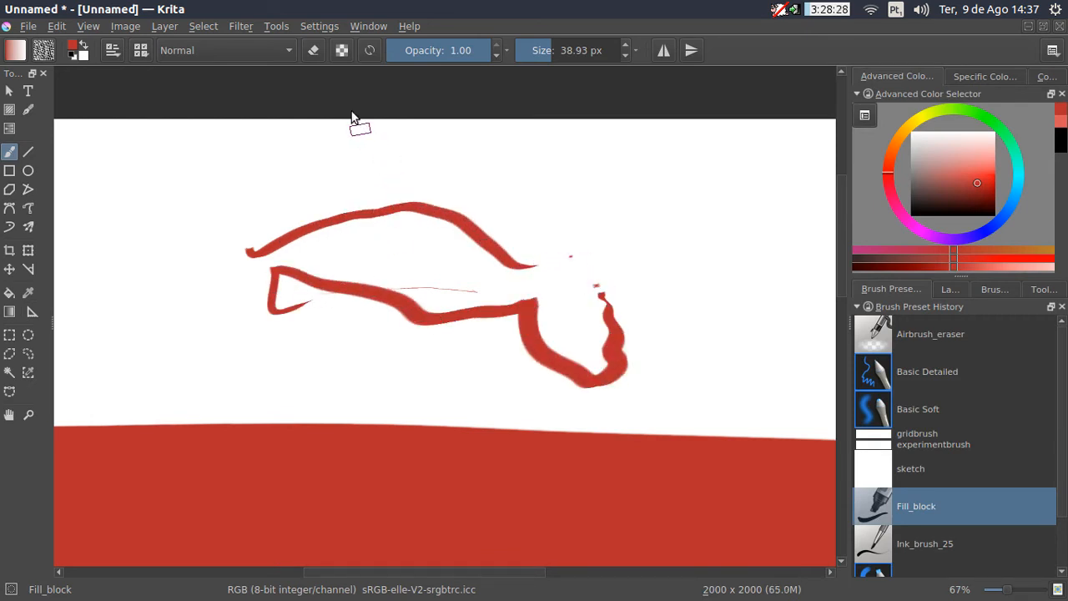
Lower the brush opacity to 0.29, enlarge the size to 194.05 px and paint a broad translucent stroke across the arch's upper side
{"action": "left_click", "coordinate": [436, 52]}
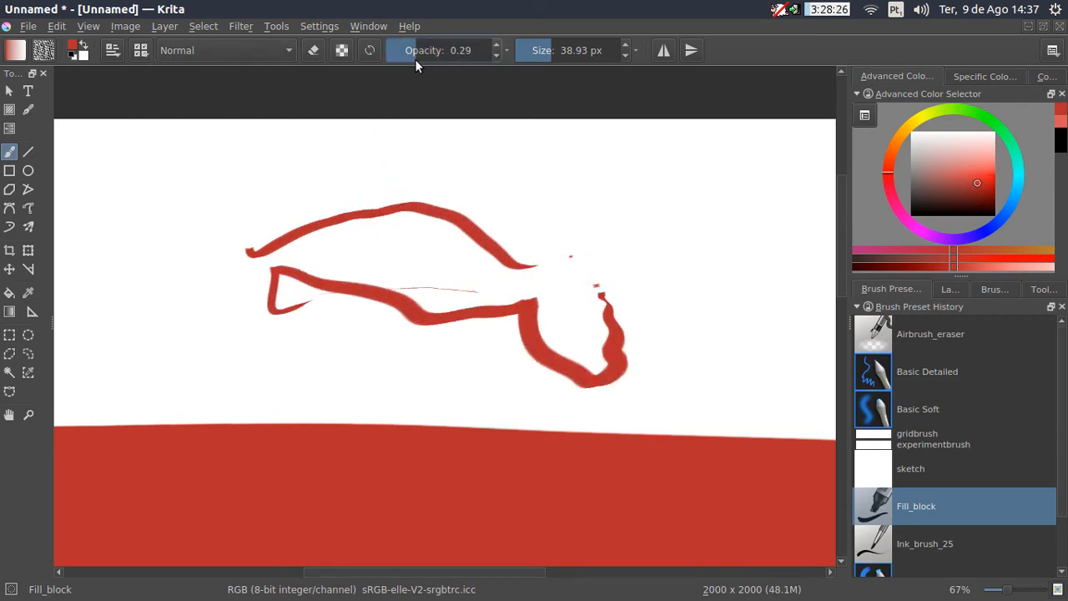
{"action": "left_click_drag", "start_coordinate": [555, 53], "coordinate": [576, 53]}
{"action": "mouse_move", "coordinate": [716, 175]}
{"action": "left_mouse_down"}
{"action": "mouse_move", "coordinate": [661, 196]}
{"action": "mouse_move", "coordinate": [382, 189]}
{"action": "mouse_move", "coordinate": [242, 221]}
{"action": "left_mouse_up"}
Raise the horizontal and vertical fade to 1.00 and set the tip angle to 181°, keeping the Pixel engine
{"action": "left_click", "coordinate": [113, 51]}
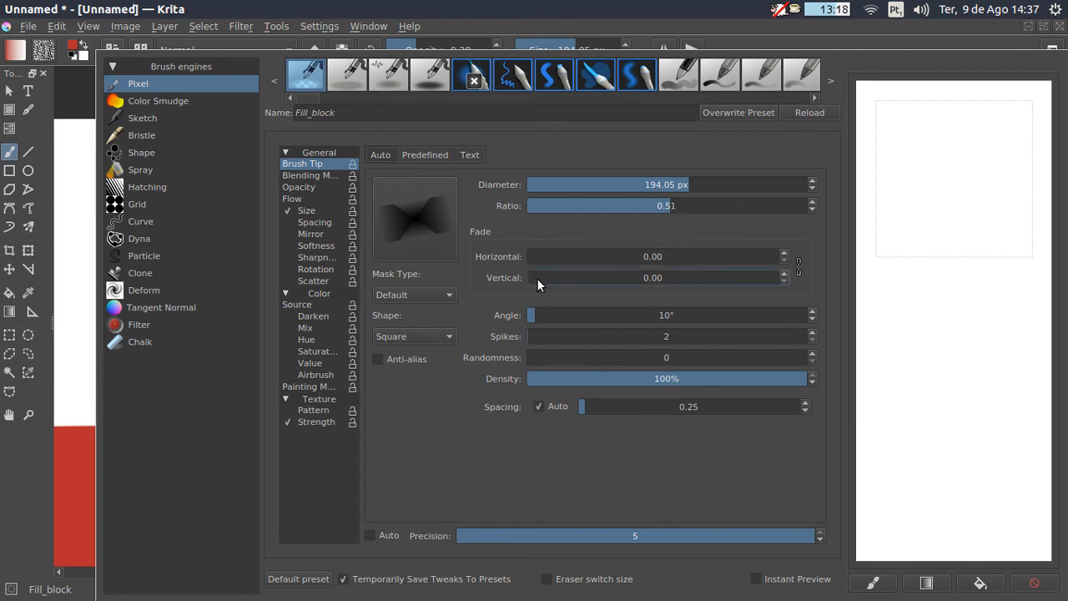
{"action": "left_click_drag", "start_coordinate": [537, 278], "coordinate": [785, 275]}
{"action": "left_click_drag", "start_coordinate": [539, 257], "coordinate": [798, 253]}
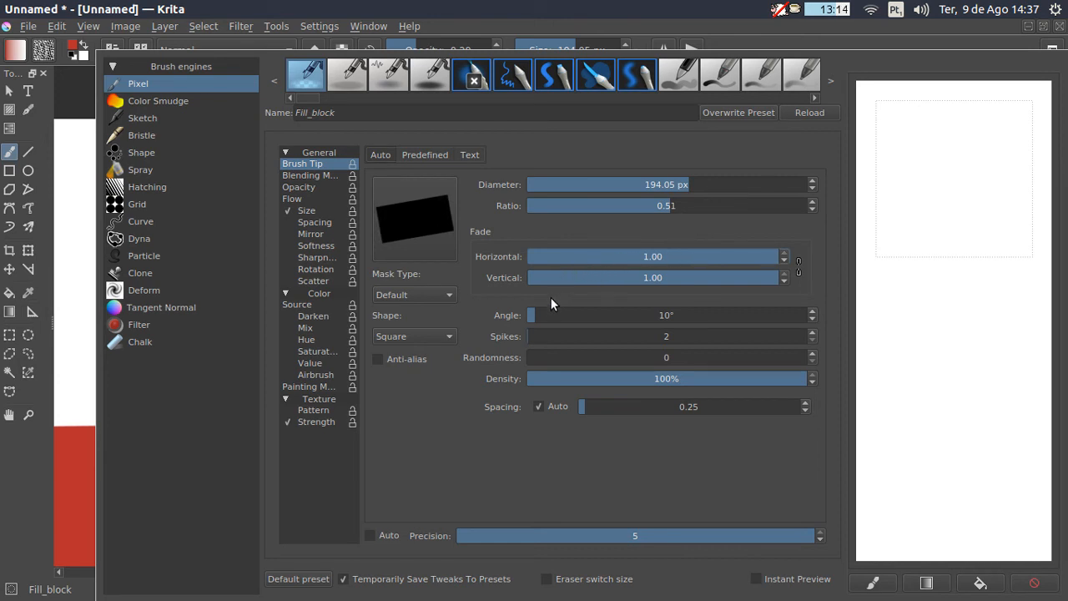
{"action": "mouse_move", "coordinate": [539, 314]}
{"action": "left_mouse_down"}
{"action": "mouse_move", "coordinate": [596, 316]}
{"action": "mouse_move", "coordinate": [486, 292]}
{"action": "mouse_move", "coordinate": [720, 313]}
{"action": "mouse_move", "coordinate": [644, 315]}
{"action": "mouse_move", "coordinate": [613, 310]}
{"action": "mouse_move", "coordinate": [668, 310]}
{"action": "mouse_move", "coordinate": [553, 286]}
{"action": "left_mouse_up"}
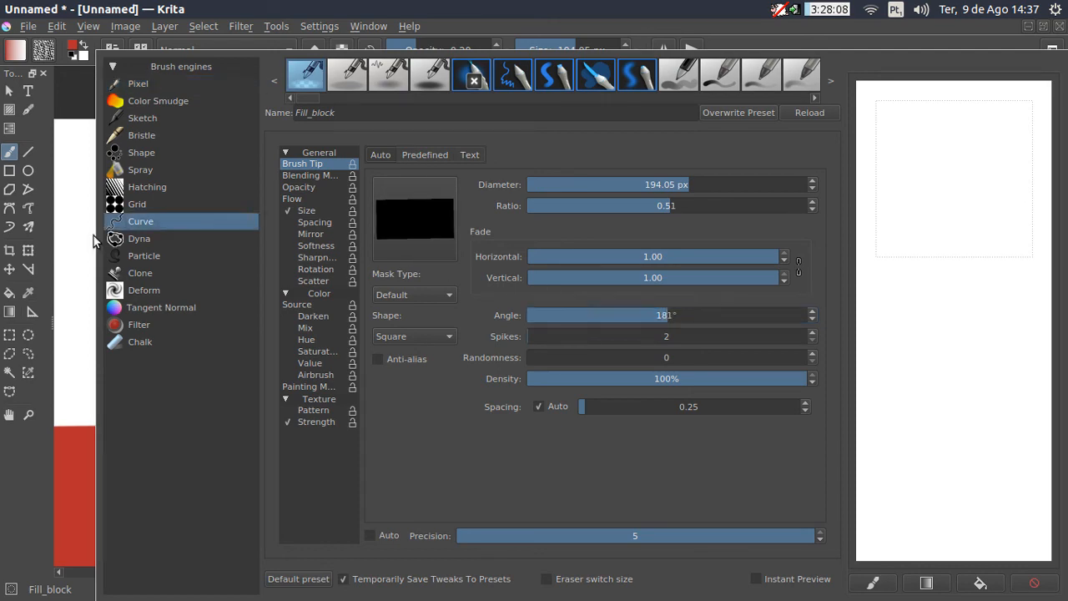
{"action": "left_click", "coordinate": [93, 236]}
{"action": "left_click", "coordinate": [256, 89]}
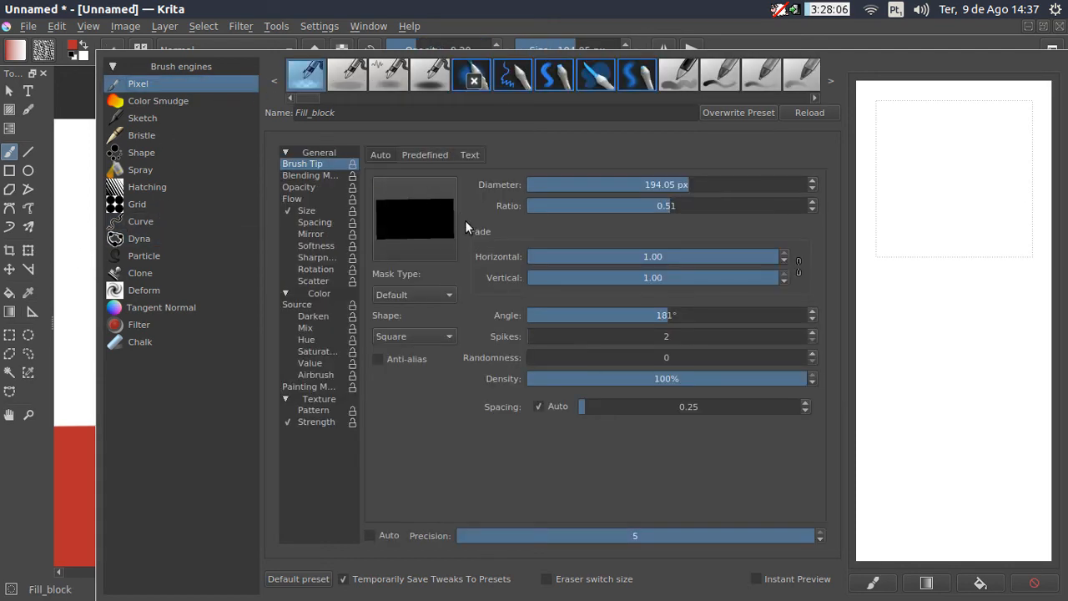
Paint overlapping vertical translucent strokes at the left end of the broad horizontal stroke
{"action": "left_click", "coordinate": [105, 209]}
{"action": "mouse_move", "coordinate": [169, 200]}
{"action": "left_mouse_down"}
{"action": "mouse_move", "coordinate": [172, 262]}
{"action": "mouse_move", "coordinate": [167, 170]}
{"action": "mouse_move", "coordinate": [170, 177]}
{"action": "left_mouse_up"}
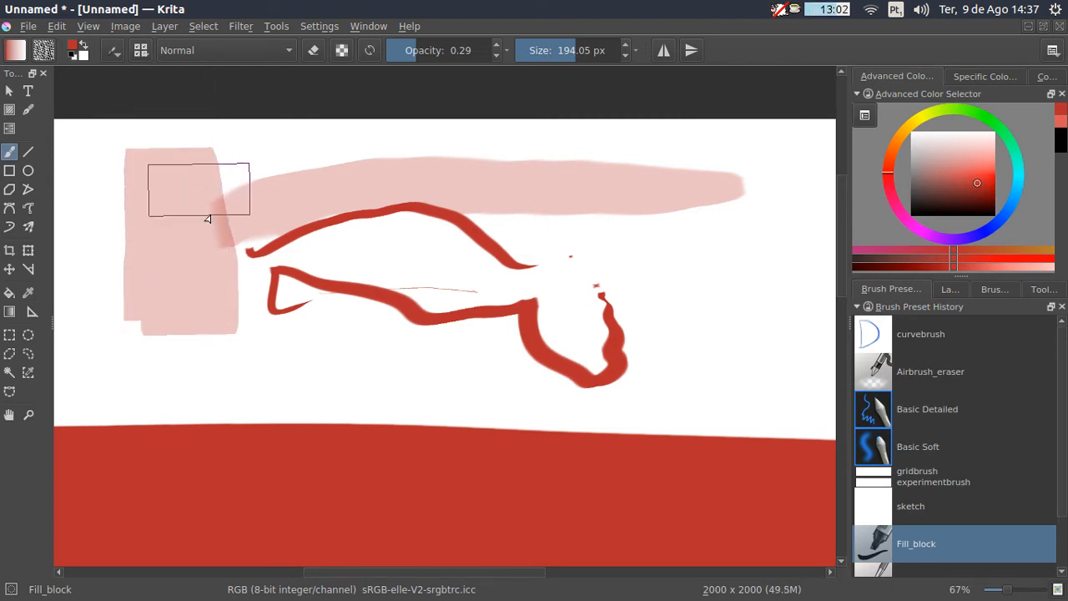
{"action": "mouse_move", "coordinate": [209, 215]}
{"action": "left_mouse_down"}
{"action": "mouse_move", "coordinate": [213, 317]}
{"action": "mouse_move", "coordinate": [196, 173]}
{"action": "mouse_move", "coordinate": [217, 322]}
{"action": "mouse_move", "coordinate": [220, 208]}
{"action": "mouse_move", "coordinate": [217, 284]}
{"action": "left_mouse_up"}
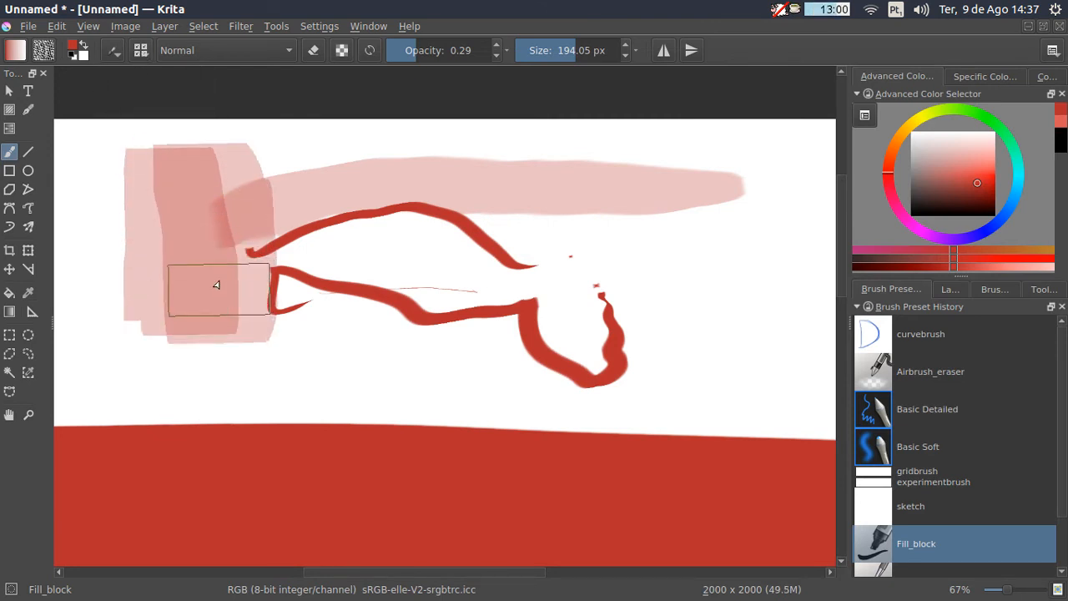
Set the brush tip's angle to 148°, spikes to 8 and randomness to 97, keeping the Pixel engine
{"action": "left_click", "coordinate": [114, 54]}
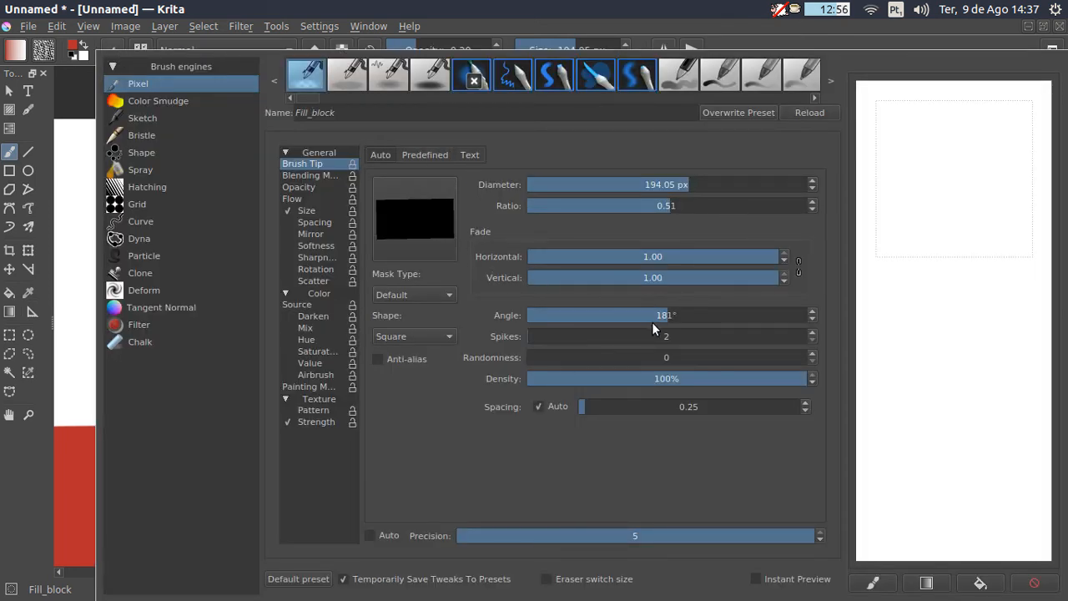
{"action": "left_click_drag", "start_coordinate": [653, 323], "coordinate": [643, 319]}
{"action": "left_click", "coordinate": [534, 335]}
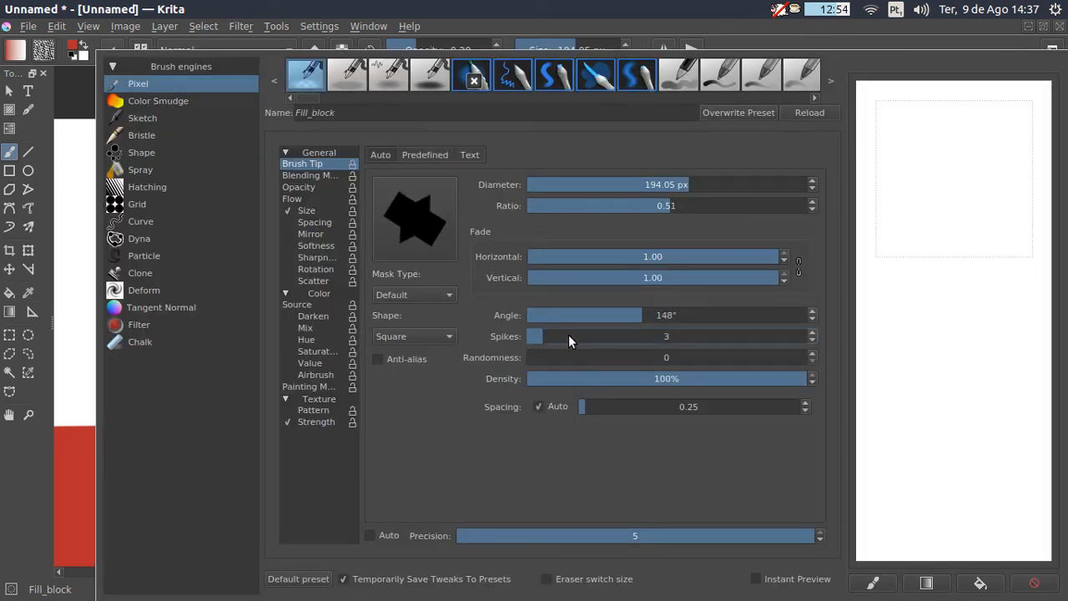
{"action": "mouse_move", "coordinate": [568, 335]}
{"action": "left_mouse_down"}
{"action": "mouse_move", "coordinate": [611, 337]}
{"action": "mouse_move", "coordinate": [548, 325]}
{"action": "mouse_move", "coordinate": [611, 336]}
{"action": "left_mouse_up"}
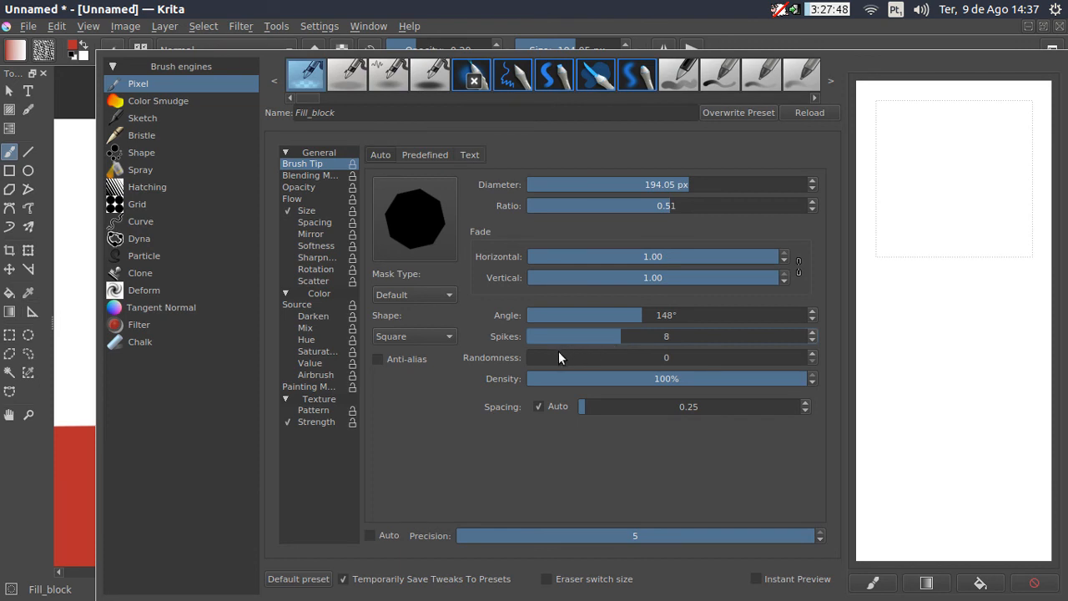
{"action": "left_click_drag", "start_coordinate": [541, 353], "coordinate": [598, 352]}
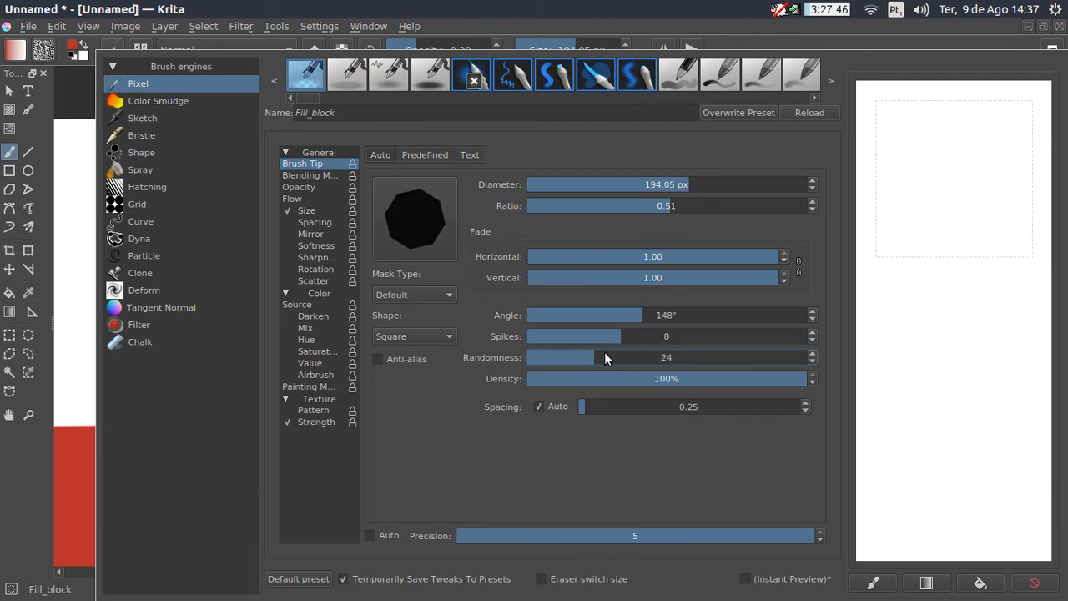
{"action": "left_click_drag", "start_coordinate": [675, 357], "coordinate": [798, 349]}
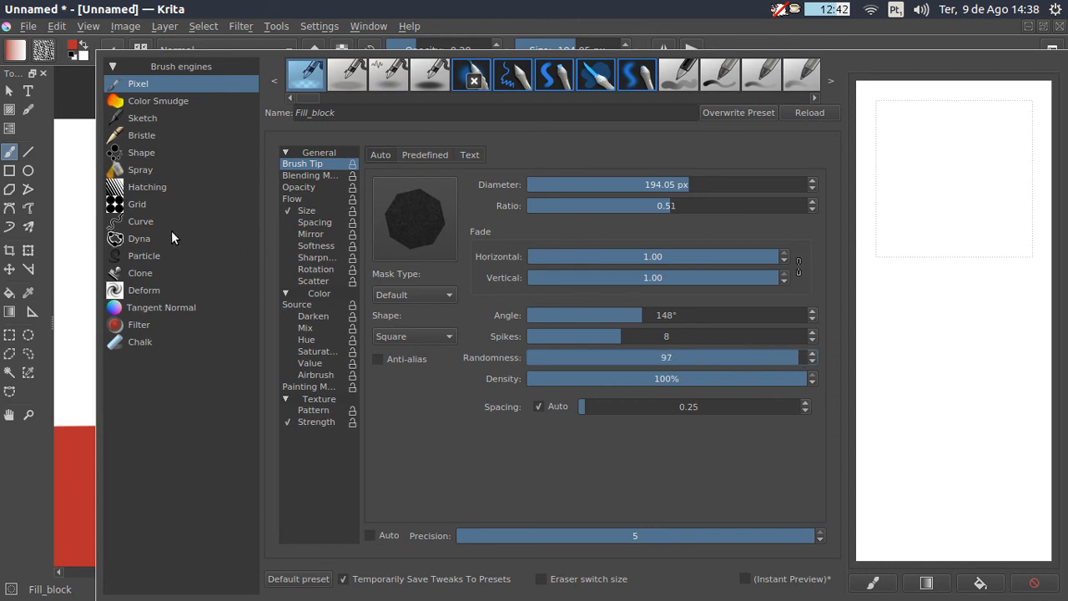
{"action": "left_click", "coordinate": [159, 239]}
{"action": "left_click", "coordinate": [171, 80]}
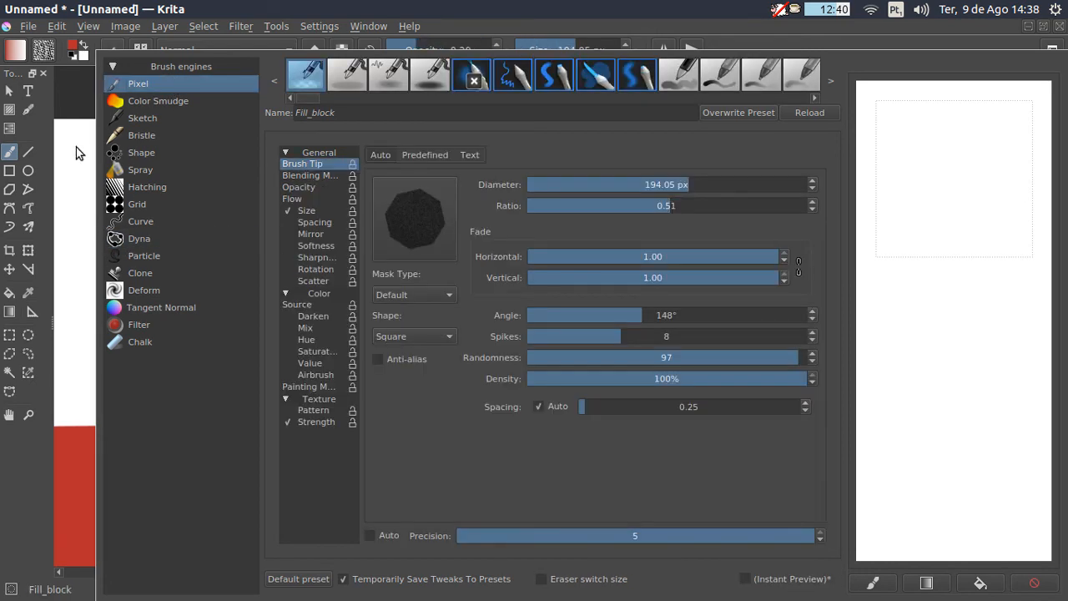
Paint a broad stroke below the arch and stamp six polygonal dabs on the right side of the canvas
{"action": "left_click", "coordinate": [76, 147]}
{"action": "mouse_move", "coordinate": [411, 344]}
{"action": "left_mouse_down"}
{"action": "mouse_move", "coordinate": [489, 348]}
{"action": "mouse_move", "coordinate": [616, 319]}
{"action": "left_mouse_up"}
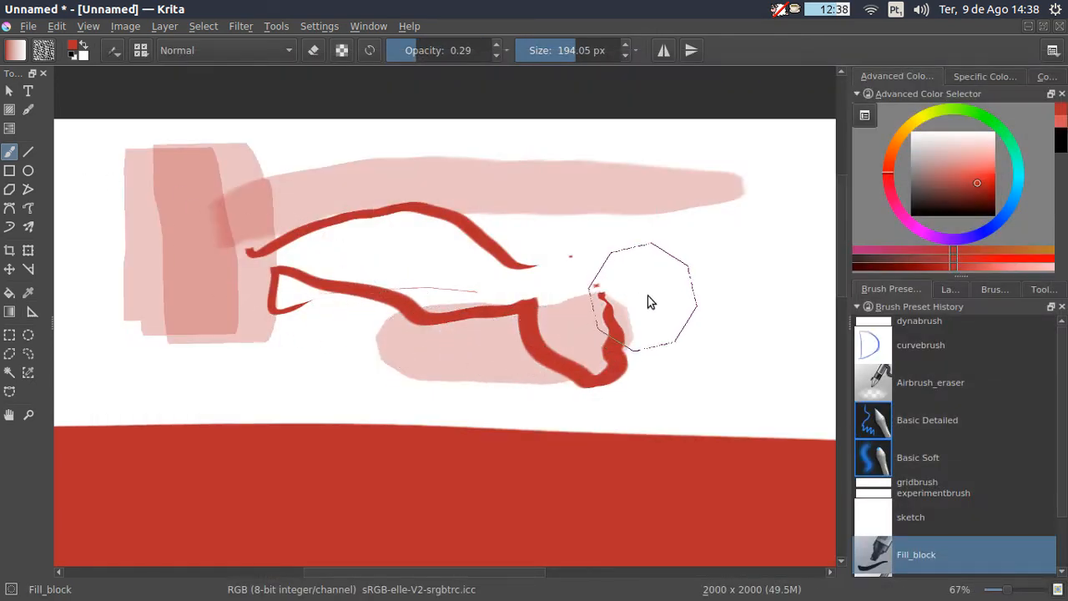
{"action": "left_click", "coordinate": [699, 301]}
{"action": "left_click", "coordinate": [724, 366]}
{"action": "left_click", "coordinate": [792, 288]}
{"action": "left_click", "coordinate": [770, 241]}
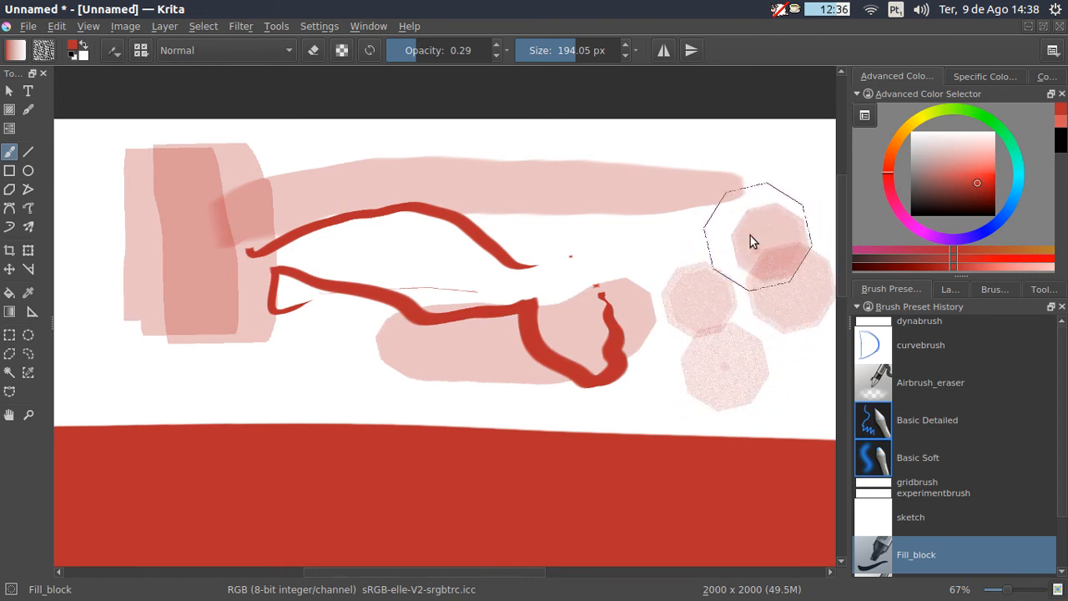
{"action": "left_click", "coordinate": [733, 237]}
{"action": "left_click", "coordinate": [676, 243]}
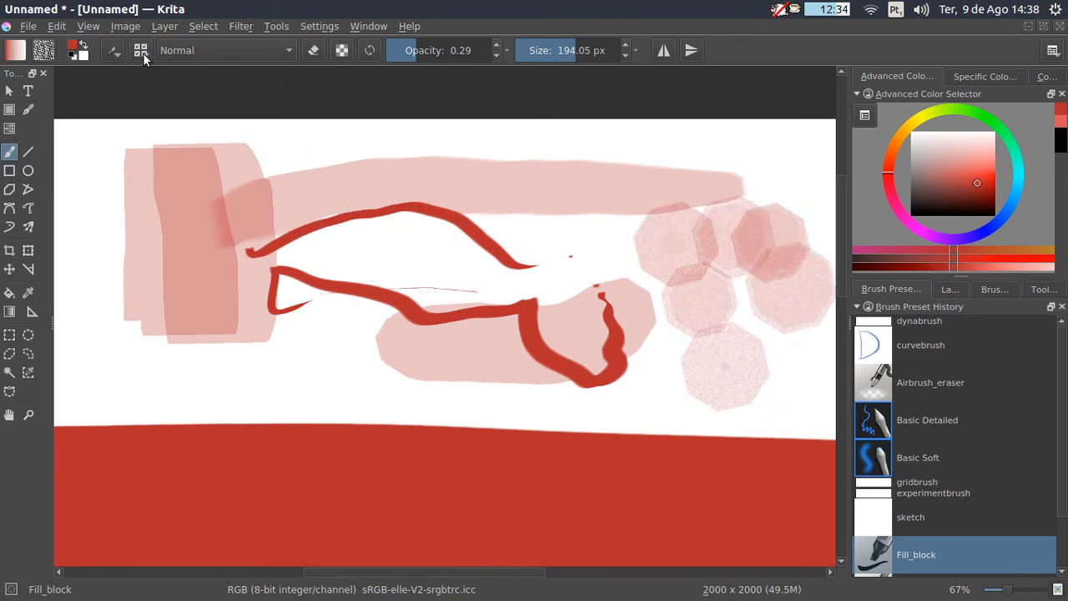
Reset the brush tip's randomness to 0 and lower its density to 30%
{"action": "left_click", "coordinate": [44, 50]}
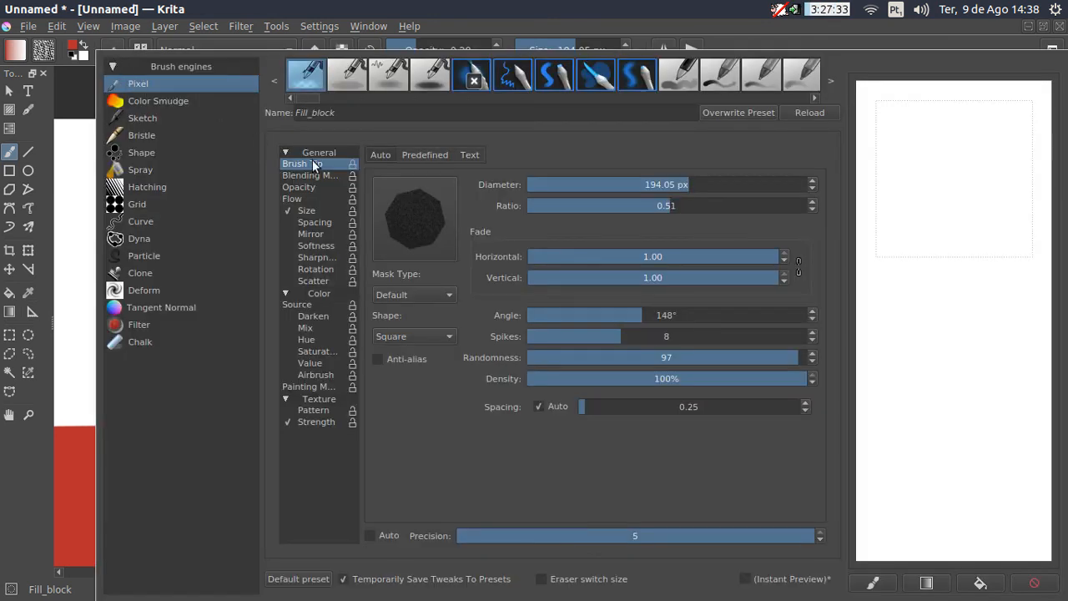
{"action": "left_click", "coordinate": [708, 359]}
{"action": "left_click_drag", "start_coordinate": [512, 360], "coordinate": [469, 360]}
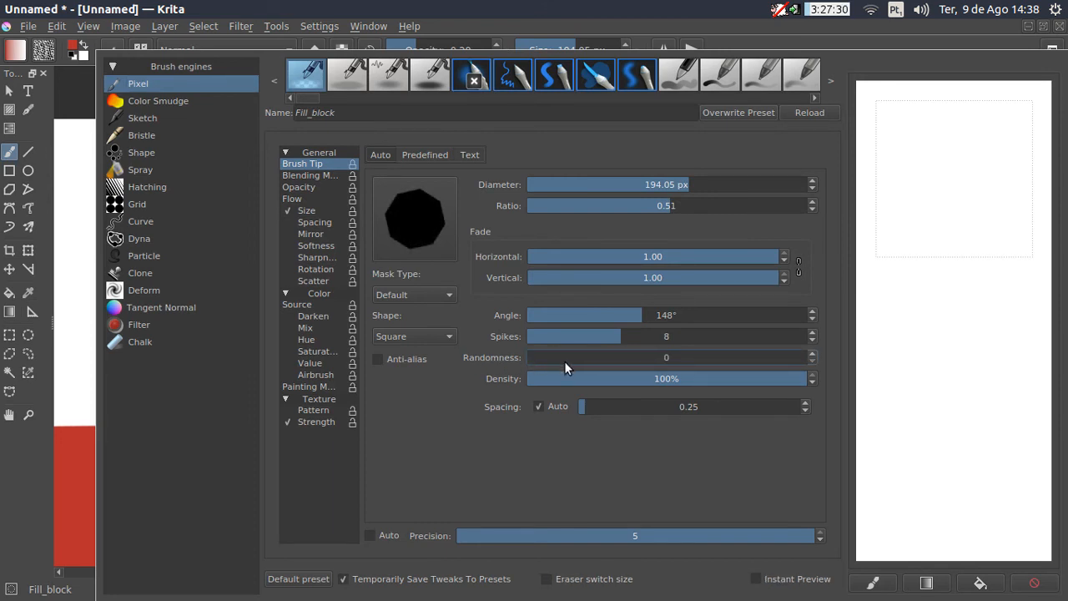
{"action": "mouse_move", "coordinate": [788, 376]}
{"action": "left_mouse_down"}
{"action": "mouse_move", "coordinate": [530, 378]}
{"action": "mouse_move", "coordinate": [596, 378]}
{"action": "left_mouse_up"}
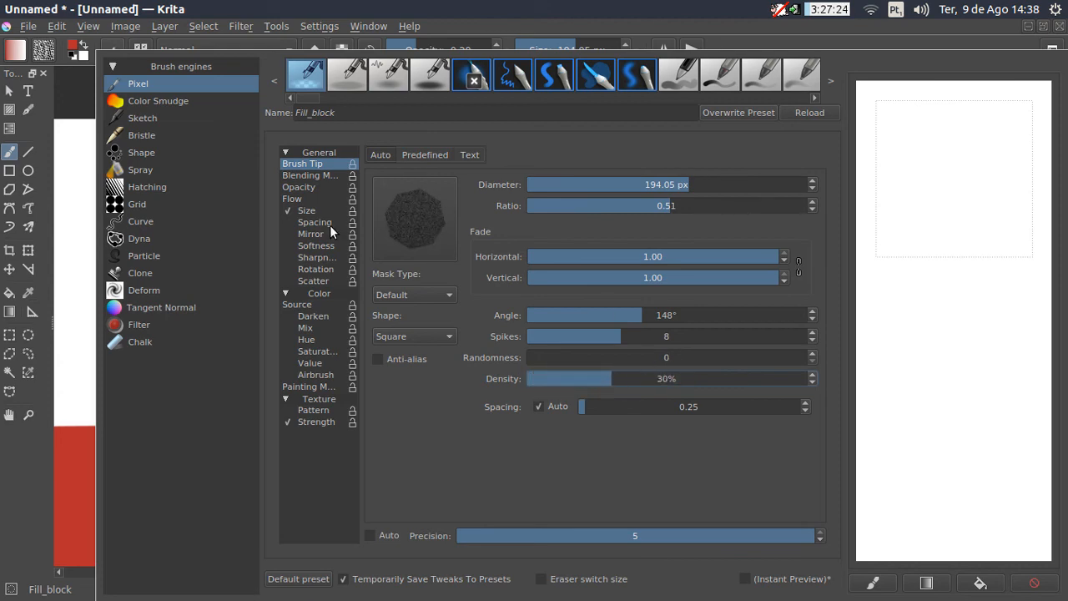
Paint a short broad stroke at the lower left of the drawing and stamp grainy dabs toward the right
{"action": "left_click", "coordinate": [76, 239]}
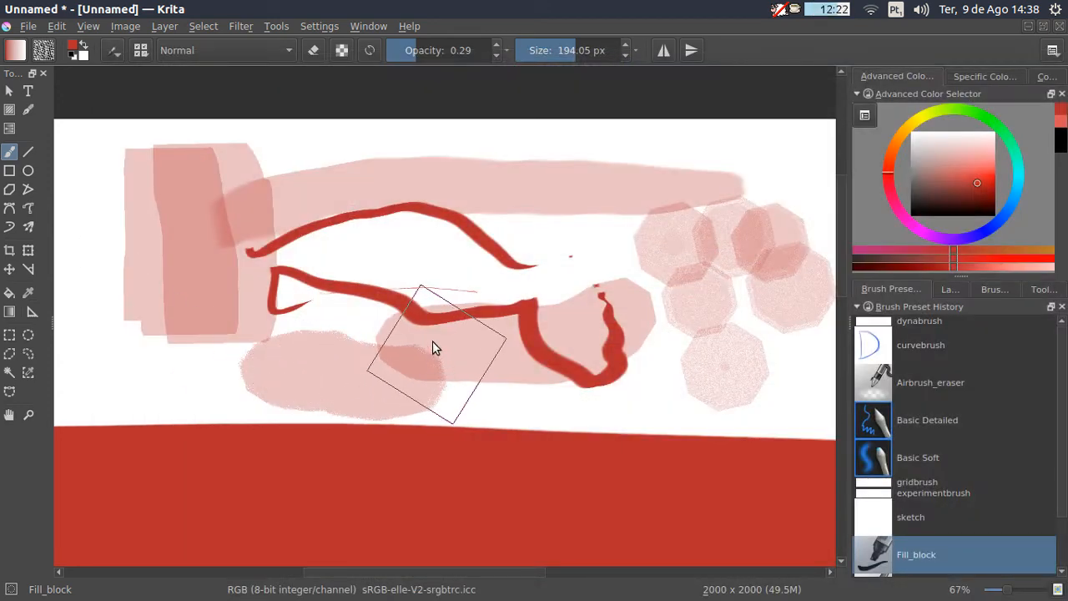
{"action": "left_click", "coordinate": [477, 274]}
{"action": "left_click", "coordinate": [554, 261]}
{"action": "left_click", "coordinate": [604, 238]}
{"action": "left_click", "coordinate": [643, 264]}
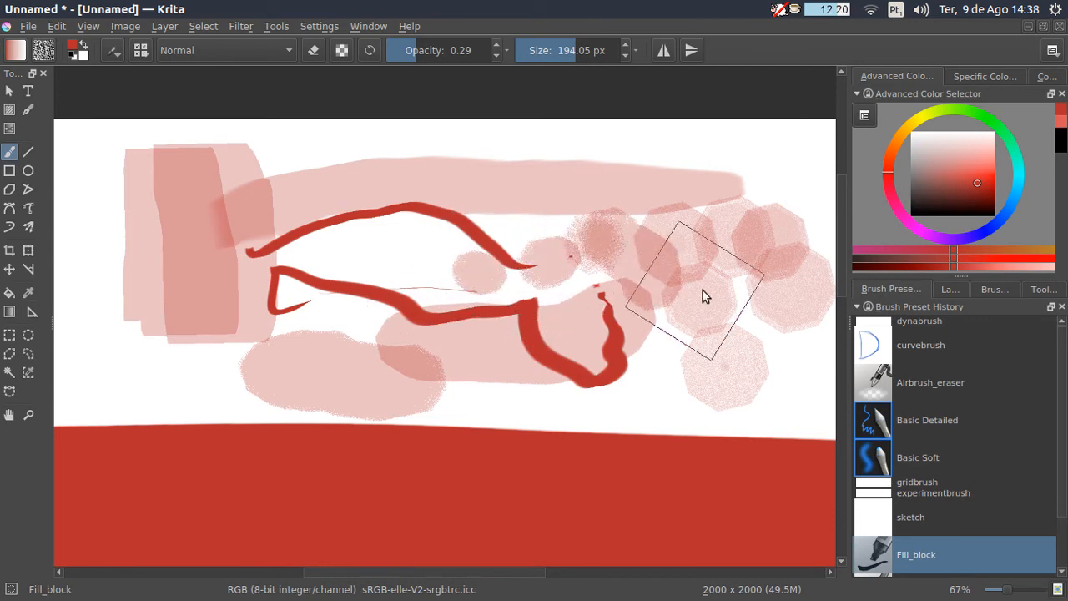
Clear the canvas and paint a short slanted stroke, grainy dabs and a winding trail of overlapping dabs
{"action": "key", "text": "Delete"}
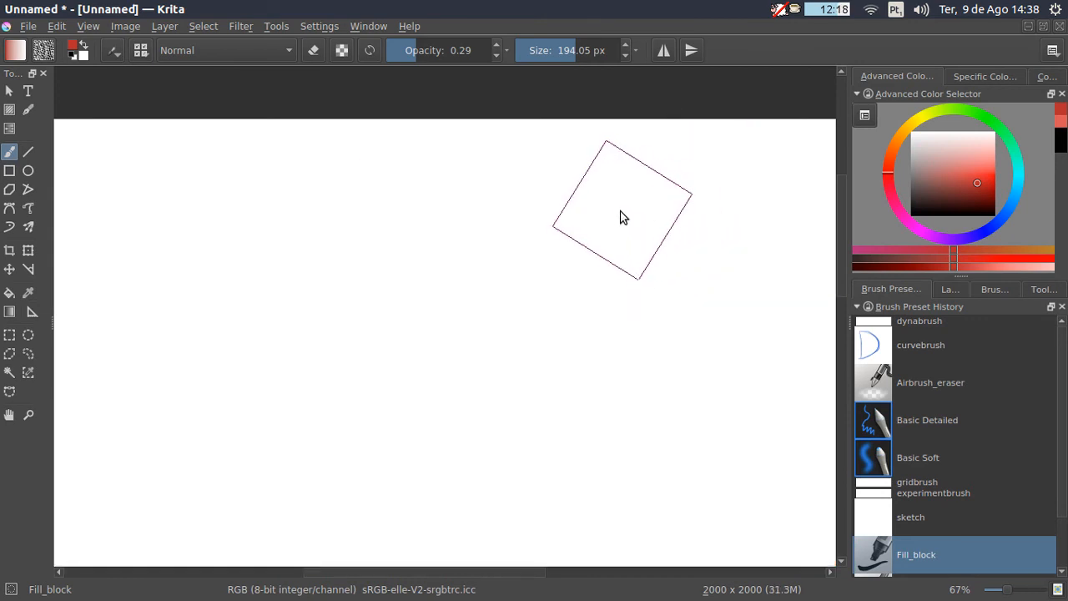
{"action": "left_click_drag", "start_coordinate": [602, 231], "coordinate": [527, 254]}
{"action": "left_click", "coordinate": [478, 310]}
{"action": "left_click", "coordinate": [493, 317]}
{"action": "left_click", "coordinate": [557, 357]}
{"action": "left_click", "coordinate": [526, 422]}
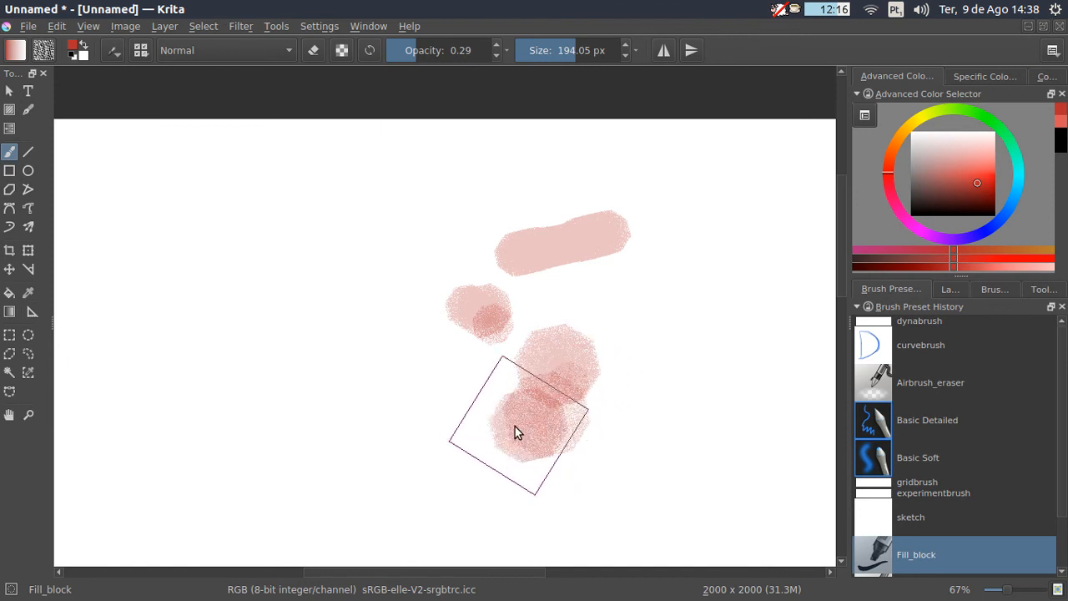
{"action": "mouse_move", "coordinate": [515, 427]}
{"action": "left_mouse_down"}
{"action": "mouse_move", "coordinate": [438, 401]}
{"action": "mouse_move", "coordinate": [375, 395]}
{"action": "mouse_move", "coordinate": [346, 301]}
{"action": "mouse_move", "coordinate": [294, 254]}
{"action": "mouse_move", "coordinate": [200, 263]}
{"action": "mouse_move", "coordinate": [178, 248]}
{"action": "left_mouse_up"}
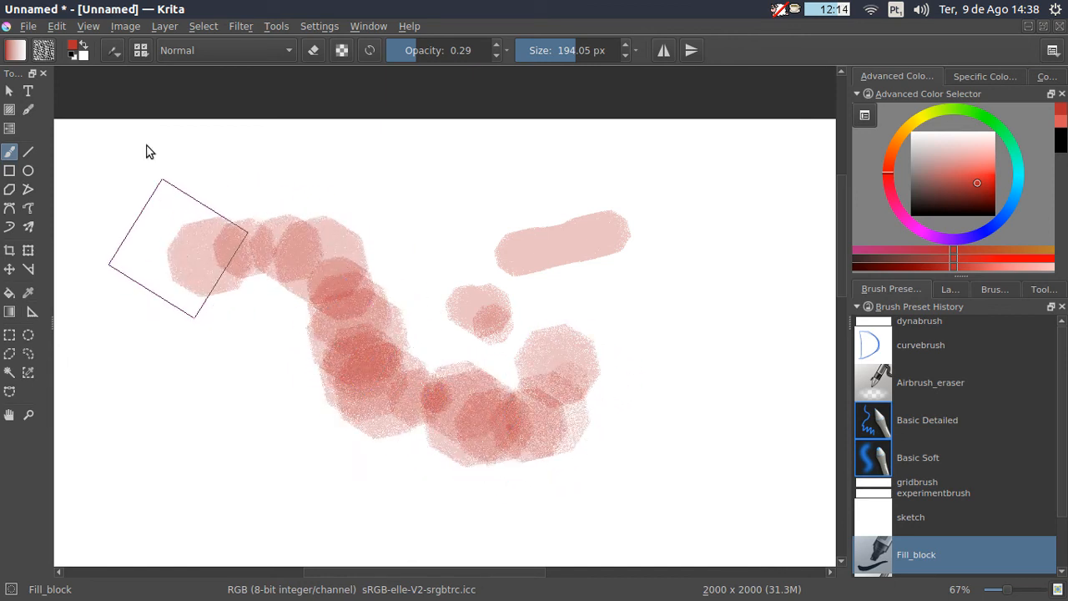
Reset the brush tip's randomness to 0, raise its density to 100%, and toggle automatic spacing off and on
{"action": "left_click", "coordinate": [140, 50]}
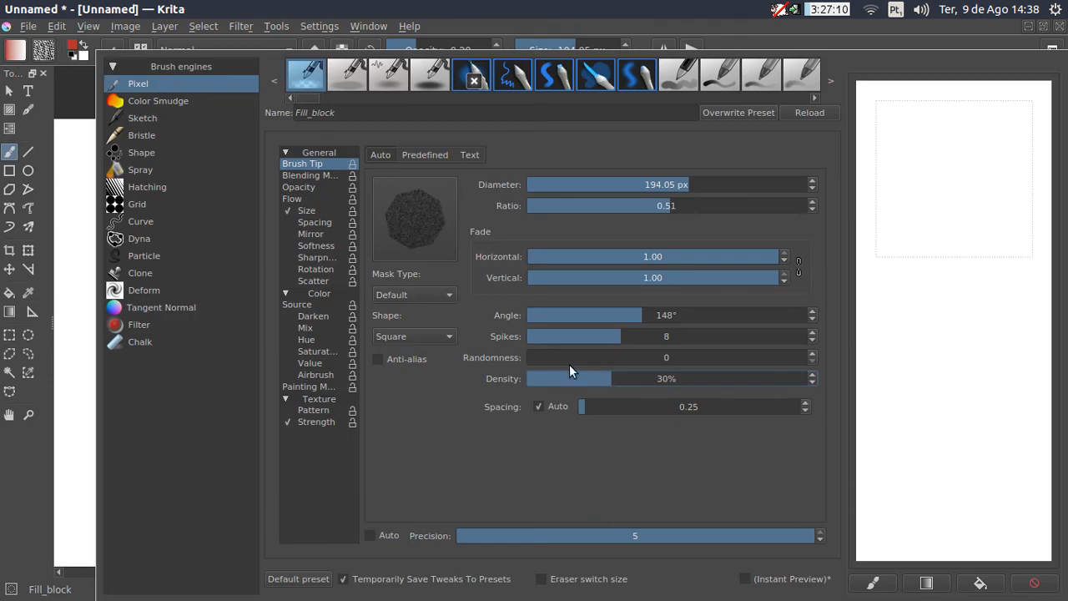
{"action": "left_click", "coordinate": [553, 357]}
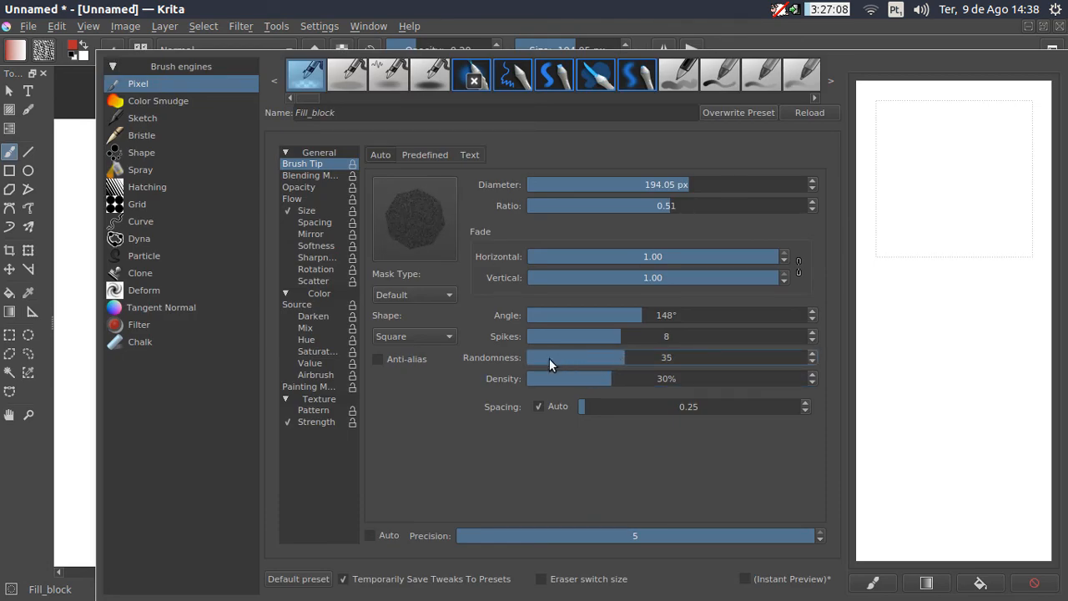
{"action": "left_click_drag", "start_coordinate": [549, 358], "coordinate": [526, 358]}
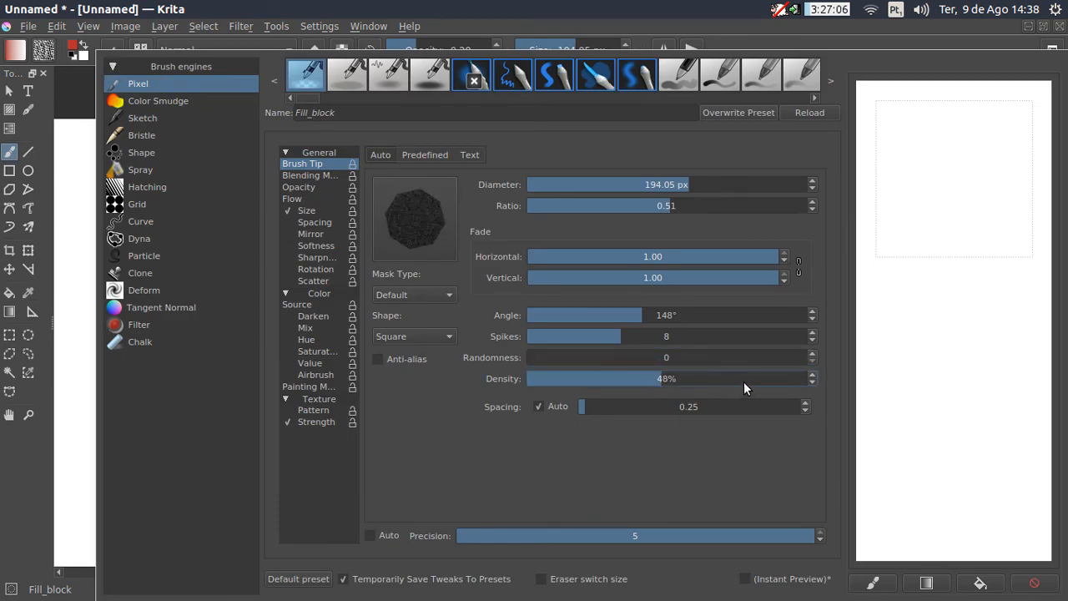
{"action": "left_click_drag", "start_coordinate": [744, 382], "coordinate": [832, 382]}
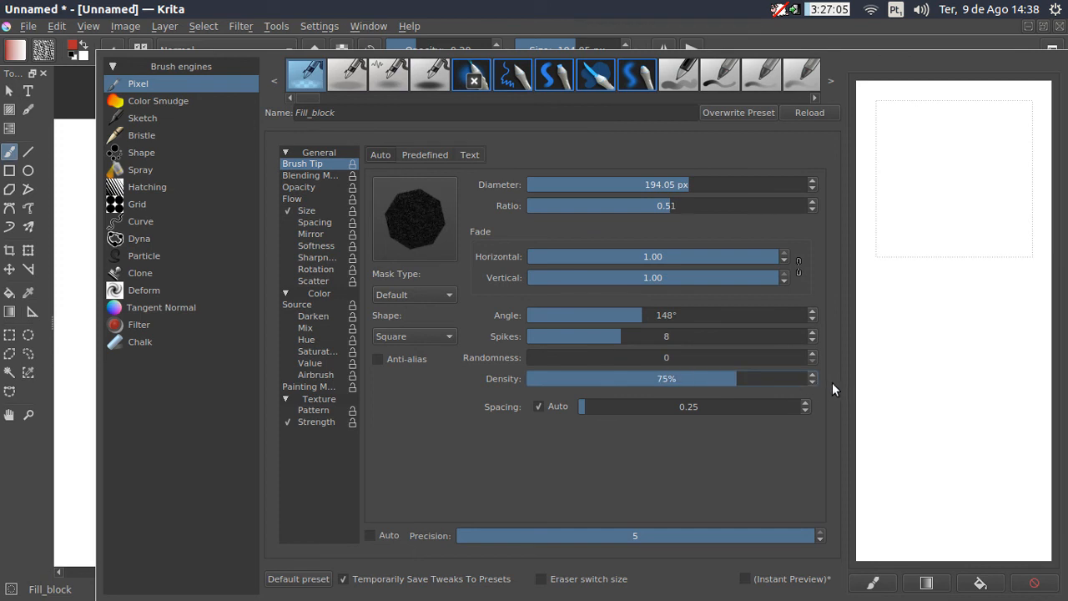
{"action": "left_click", "coordinate": [538, 407]}
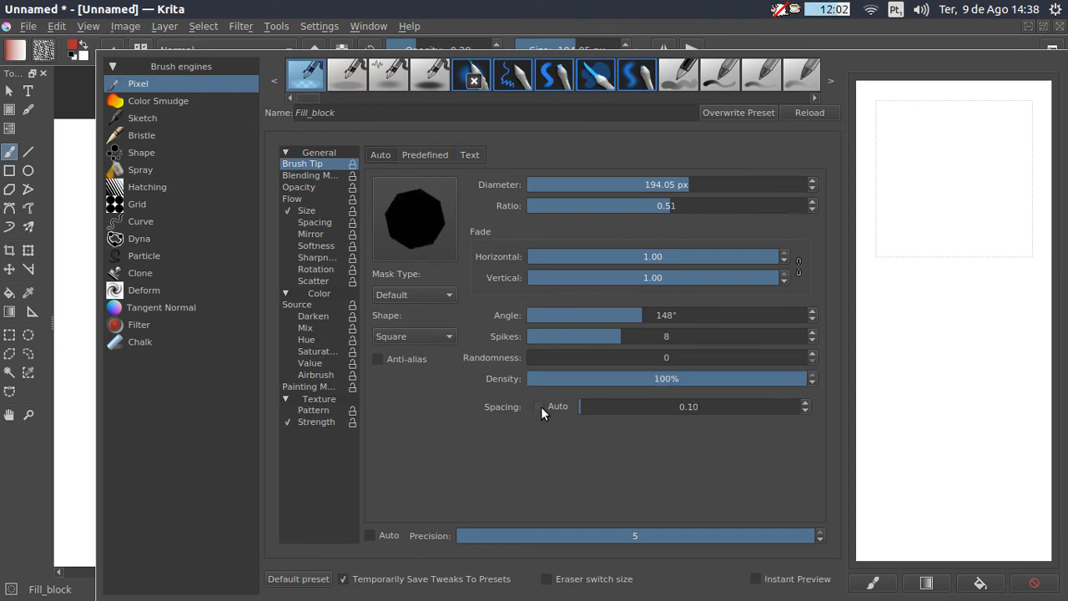
{"action": "left_click", "coordinate": [540, 407]}
Paint a wide winding stroke across the drawing, then raise the opacity to 1.00 and paint a solid red stroke above it
{"action": "left_click", "coordinate": [70, 262]}
{"action": "mouse_move", "coordinate": [136, 238]}
{"action": "left_mouse_down"}
{"action": "mouse_move", "coordinate": [136, 275]}
{"action": "mouse_move", "coordinate": [239, 446]}
{"action": "mouse_move", "coordinate": [263, 289]}
{"action": "mouse_move", "coordinate": [558, 334]}
{"action": "mouse_move", "coordinate": [672, 309]}
{"action": "left_mouse_up"}
{"action": "left_click_drag", "start_coordinate": [446, 52], "coordinate": [558, 58]}
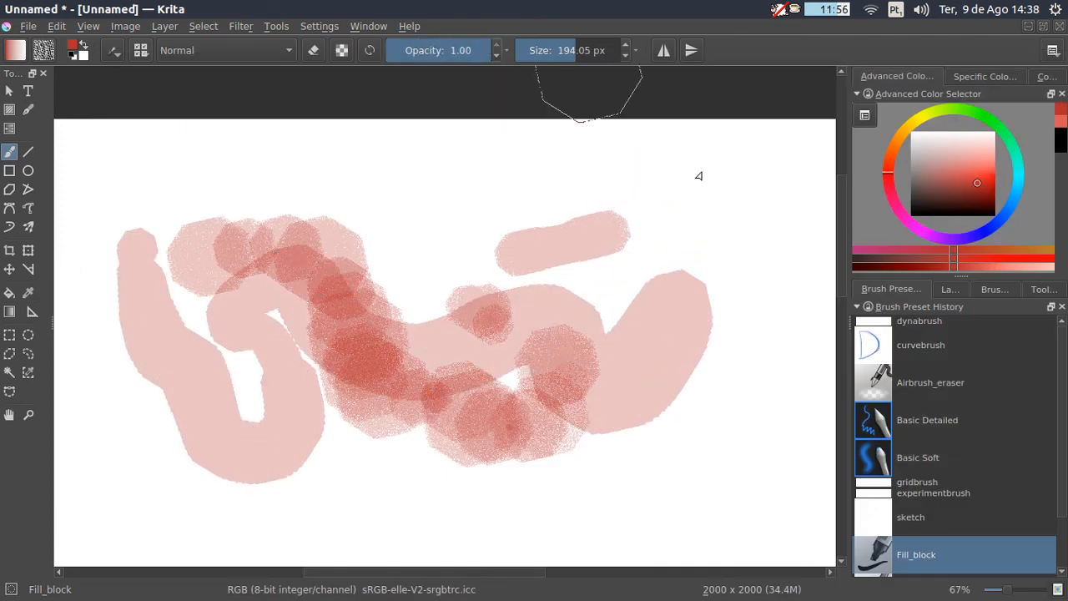
{"action": "mouse_move", "coordinate": [700, 176]}
{"action": "left_mouse_down"}
{"action": "mouse_move", "coordinate": [488, 189]}
{"action": "mouse_move", "coordinate": [432, 214]}
{"action": "mouse_move", "coordinate": [659, 217]}
{"action": "mouse_move", "coordinate": [707, 339]}
{"action": "mouse_move", "coordinate": [739, 236]}
{"action": "left_mouse_up"}
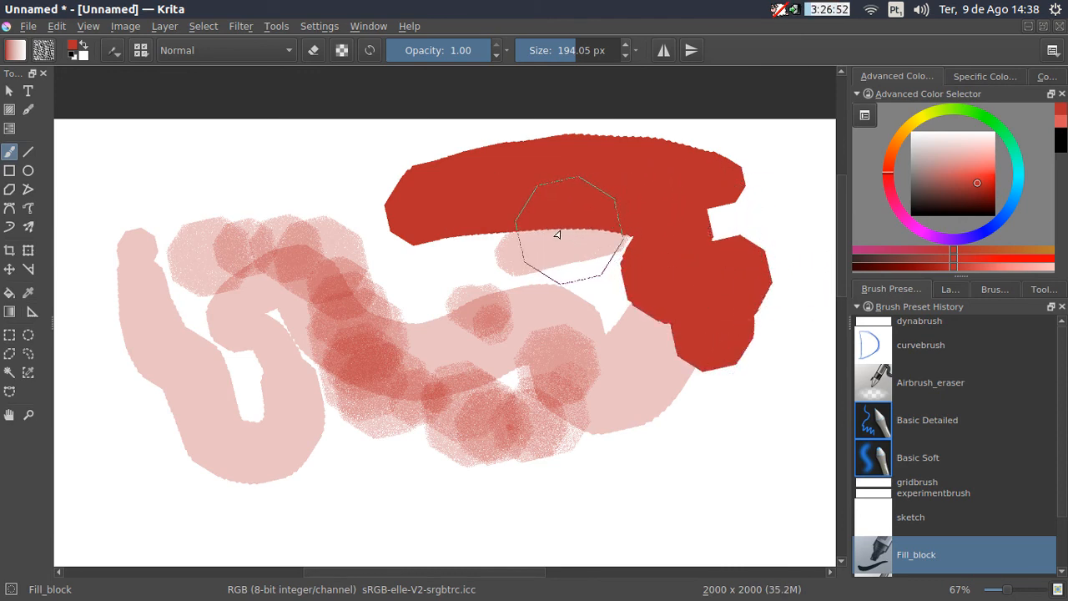
Raise the brush tip's automatic spacing and paint a broad horizontal stroke on a cleared canvas
{"action": "left_click", "coordinate": [114, 51]}
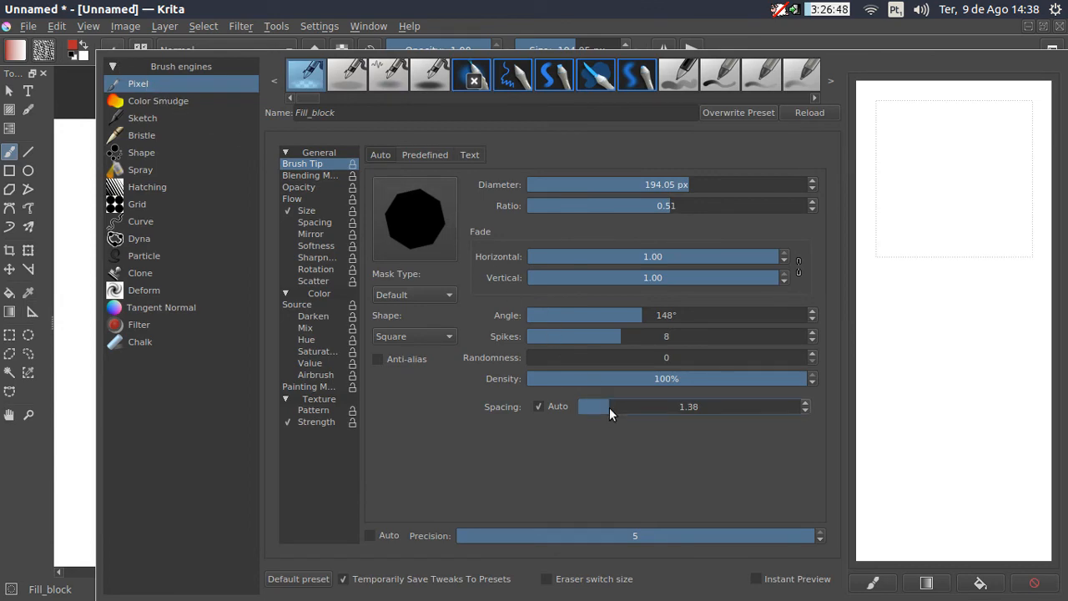
{"action": "left_click_drag", "start_coordinate": [609, 407], "coordinate": [650, 409]}
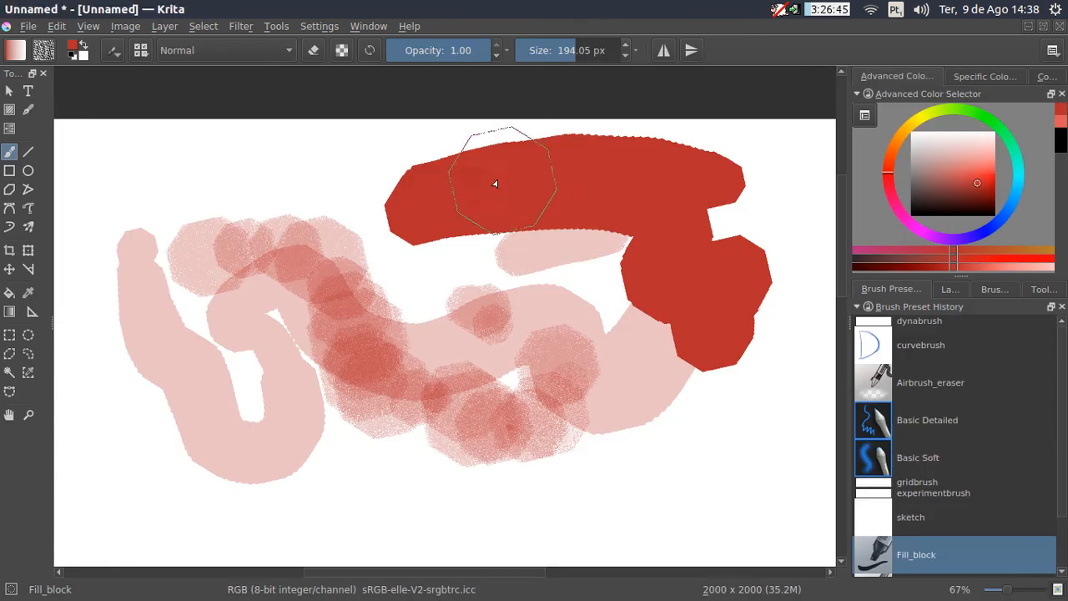
{"action": "mouse_move", "coordinate": [496, 179]}
{"action": "left_mouse_down"}
{"action": "mouse_move", "coordinate": [298, 184]}
{"action": "mouse_move", "coordinate": [220, 202]}
{"action": "mouse_move", "coordinate": [198, 296]}
{"action": "mouse_move", "coordinate": [378, 386]}
{"action": "mouse_move", "coordinate": [481, 411]}
{"action": "mouse_move", "coordinate": [577, 371]}
{"action": "mouse_move", "coordinate": [634, 388]}
{"action": "left_mouse_up"}
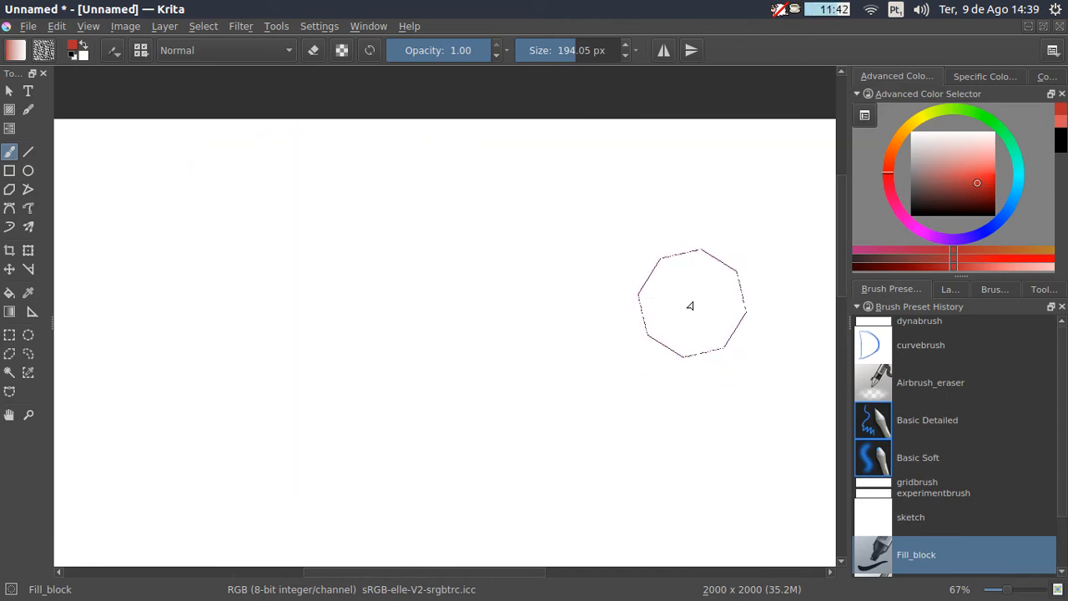
{"action": "left_click_drag", "start_coordinate": [689, 306], "coordinate": [309, 302]}
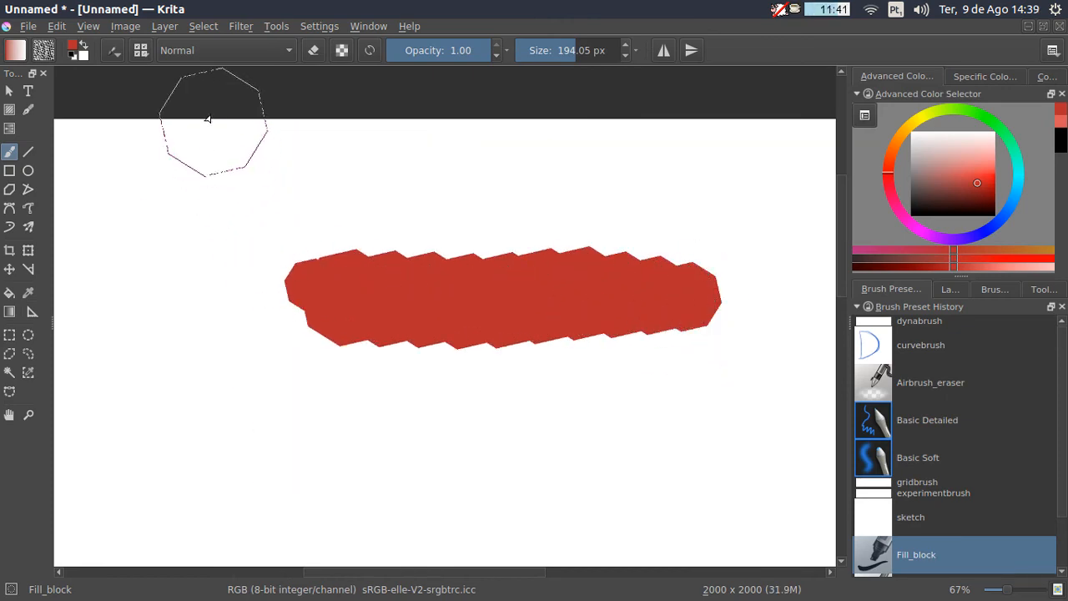
Increase the brush tip's automatic spacing further so the dabs sit farther apart
{"action": "left_click", "coordinate": [141, 50]}
{"action": "left_click", "coordinate": [118, 50]}
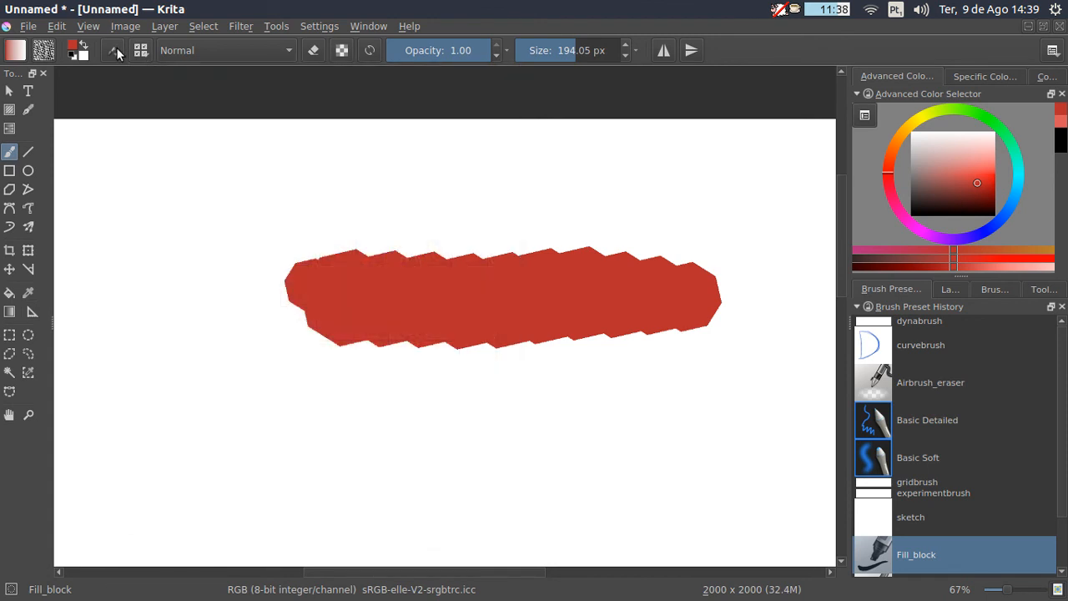
{"action": "left_click", "coordinate": [115, 51]}
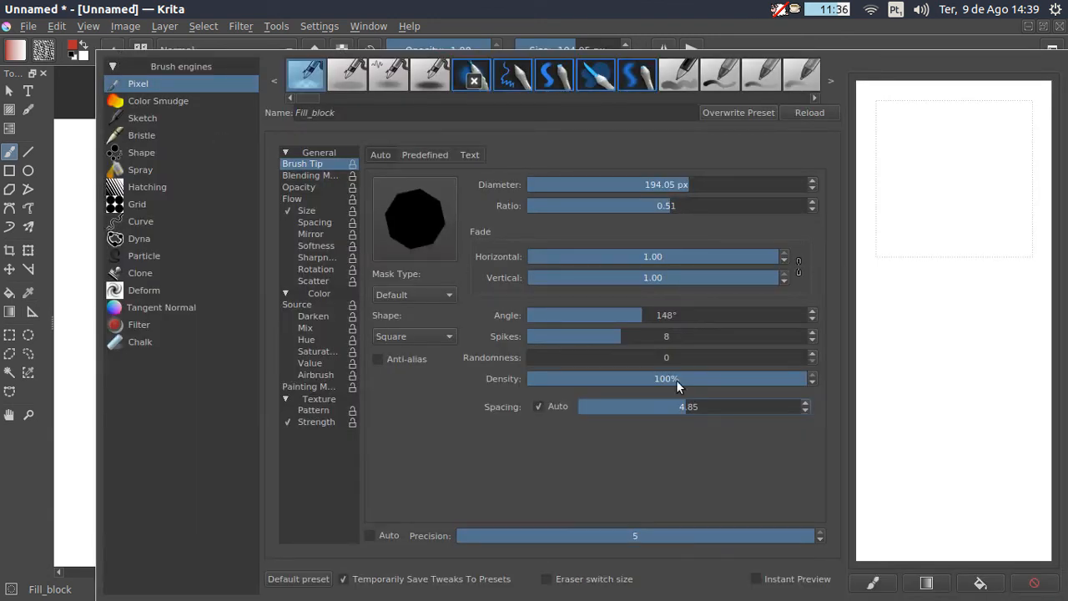
{"action": "left_click_drag", "start_coordinate": [772, 412], "coordinate": [776, 409]}
{"action": "left_click", "coordinate": [606, 7]}
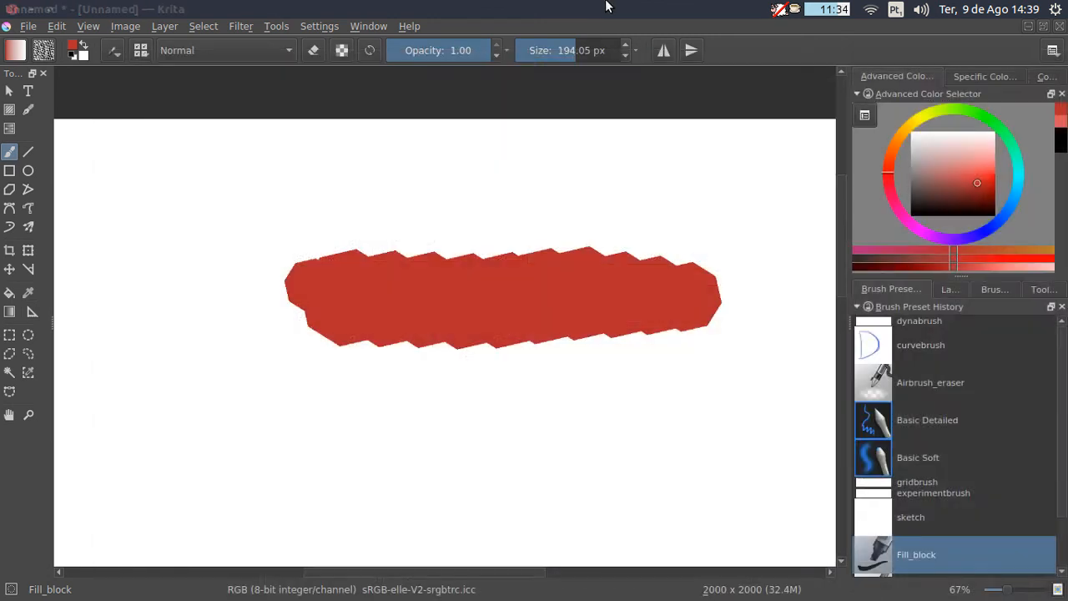
Clear the canvas and paint long curved and short horizontal chains of spaced polygonal dabs over the whole page
{"action": "mouse_move", "coordinate": [622, 212]}
{"action": "left_mouse_down"}
{"action": "mouse_move", "coordinate": [323, 187]}
{"action": "mouse_move", "coordinate": [195, 262]}
{"action": "mouse_move", "coordinate": [348, 429]}
{"action": "mouse_move", "coordinate": [697, 459]}
{"action": "left_mouse_up"}
{"action": "key", "text": "Delete"}
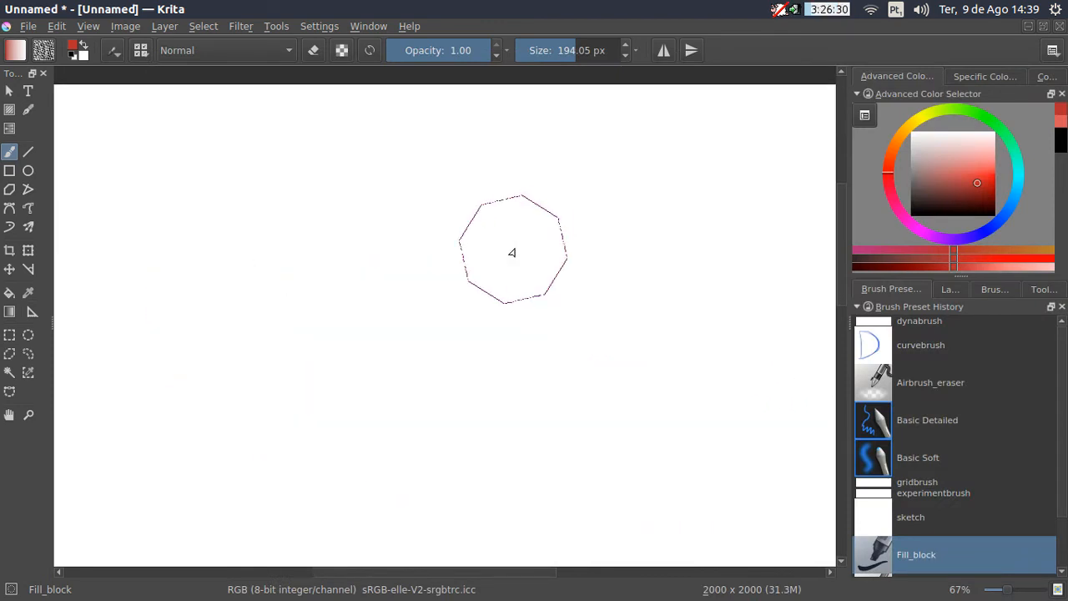
{"action": "scroll", "coordinate": [508, 306], "scroll_direction": "down", "scroll_amount": 5}
{"action": "mouse_move", "coordinate": [541, 245]}
{"action": "left_mouse_down"}
{"action": "mouse_move", "coordinate": [305, 286]}
{"action": "mouse_move", "coordinate": [512, 309]}
{"action": "mouse_move", "coordinate": [550, 393]}
{"action": "mouse_move", "coordinate": [593, 326]}
{"action": "left_mouse_up"}
{"action": "left_click_drag", "start_coordinate": [520, 276], "coordinate": [527, 292]}
{"action": "left_click_drag", "start_coordinate": [620, 175], "coordinate": [310, 251]}
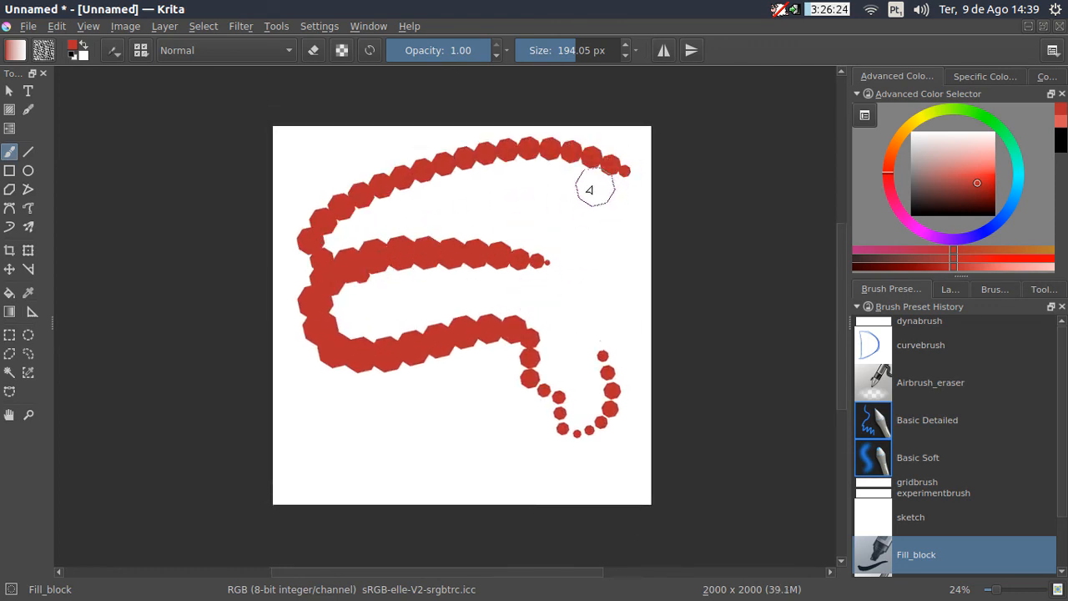
{"action": "left_click_drag", "start_coordinate": [590, 186], "coordinate": [413, 501]}
{"action": "left_click_drag", "start_coordinate": [595, 469], "coordinate": [286, 443]}
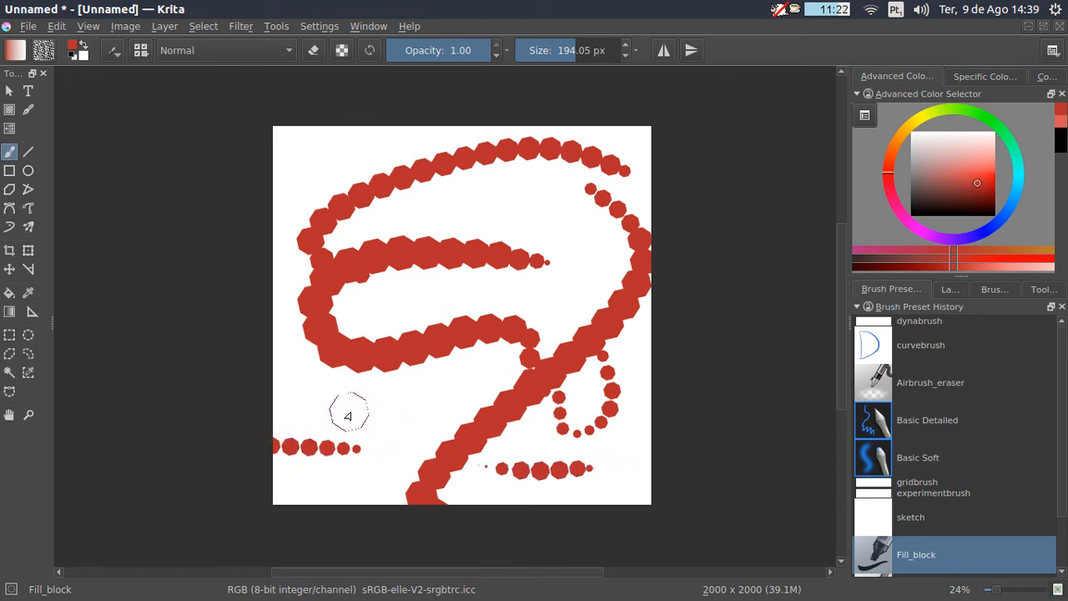
{"action": "left_click_drag", "start_coordinate": [351, 412], "coordinate": [572, 448]}
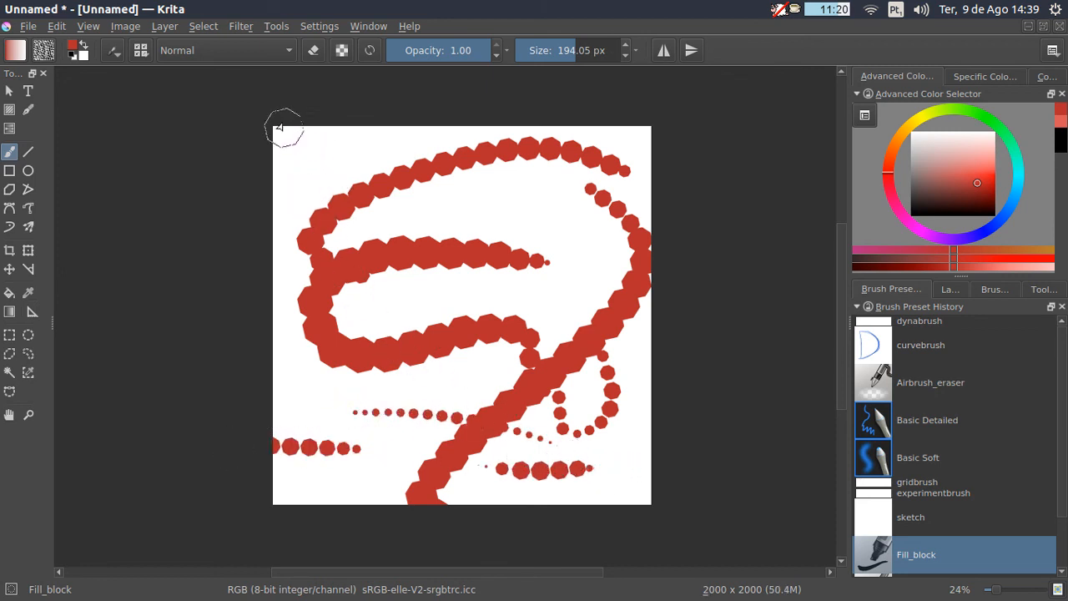
Reduce the brush tip's automatic spacing to 0.10 and paint a short wavy stroke in the upper right of the drawing
{"action": "left_click", "coordinate": [109, 53]}
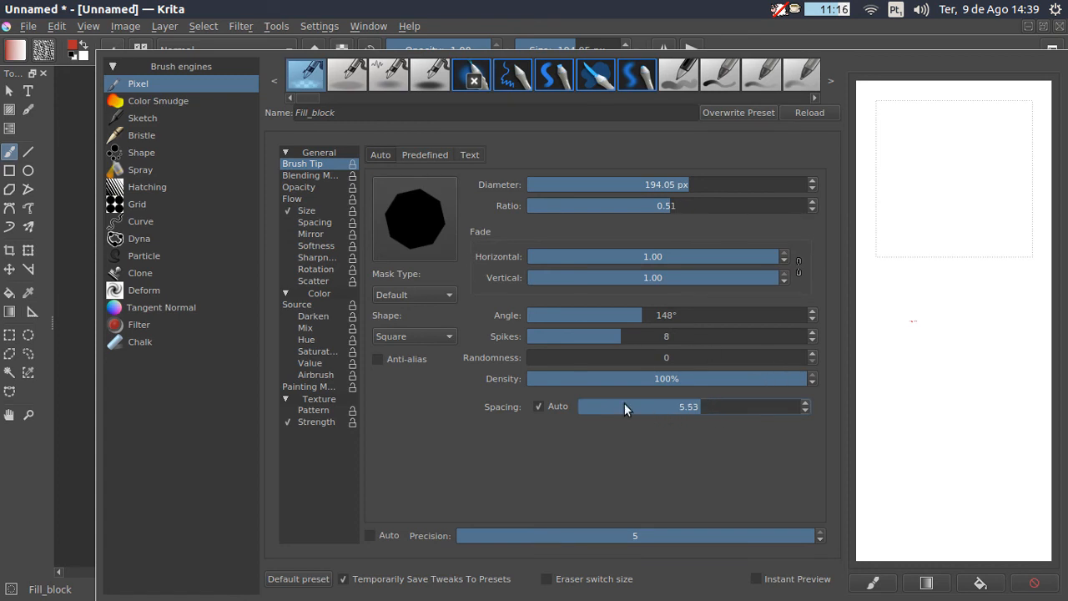
{"action": "left_click_drag", "start_coordinate": [624, 404], "coordinate": [539, 406]}
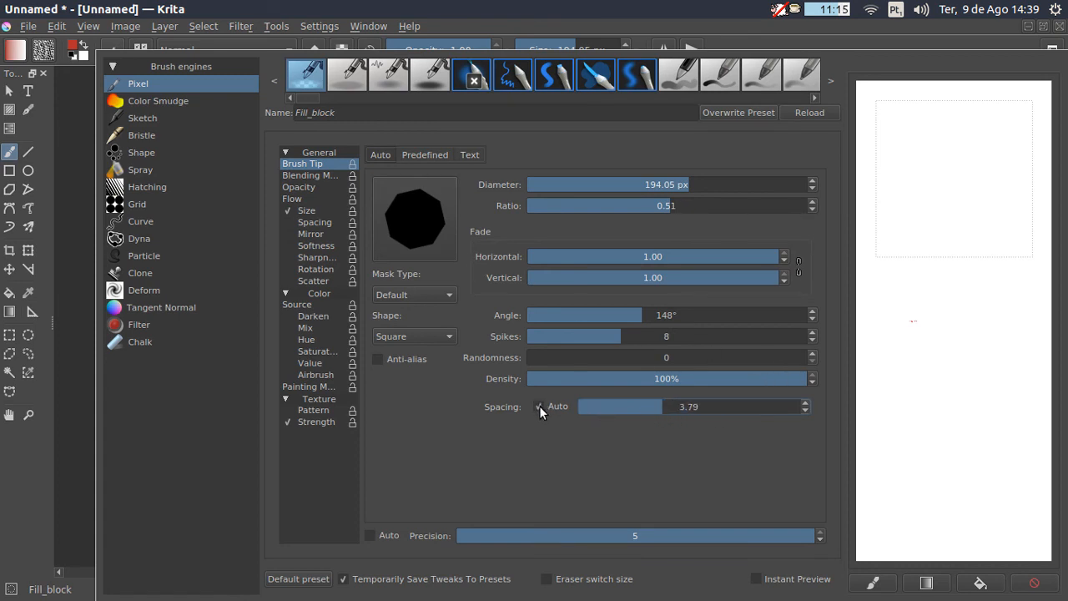
{"action": "left_click", "coordinate": [582, 409]}
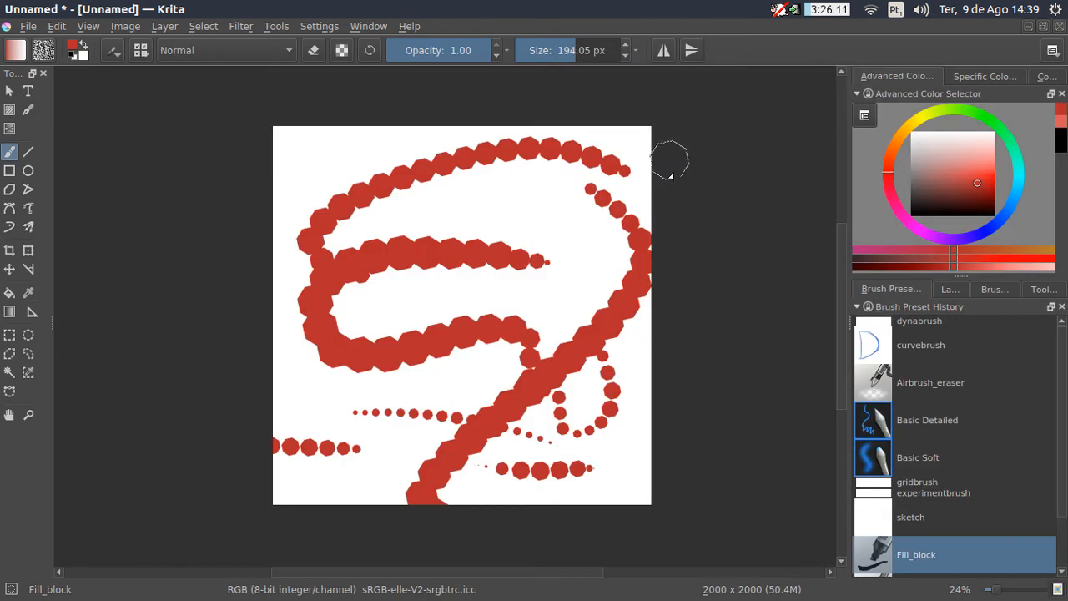
{"action": "mouse_move", "coordinate": [561, 217]}
{"action": "left_mouse_down"}
{"action": "mouse_move", "coordinate": [571, 265]}
{"action": "mouse_move", "coordinate": [555, 288]}
{"action": "mouse_move", "coordinate": [584, 322]}
{"action": "left_mouse_up"}
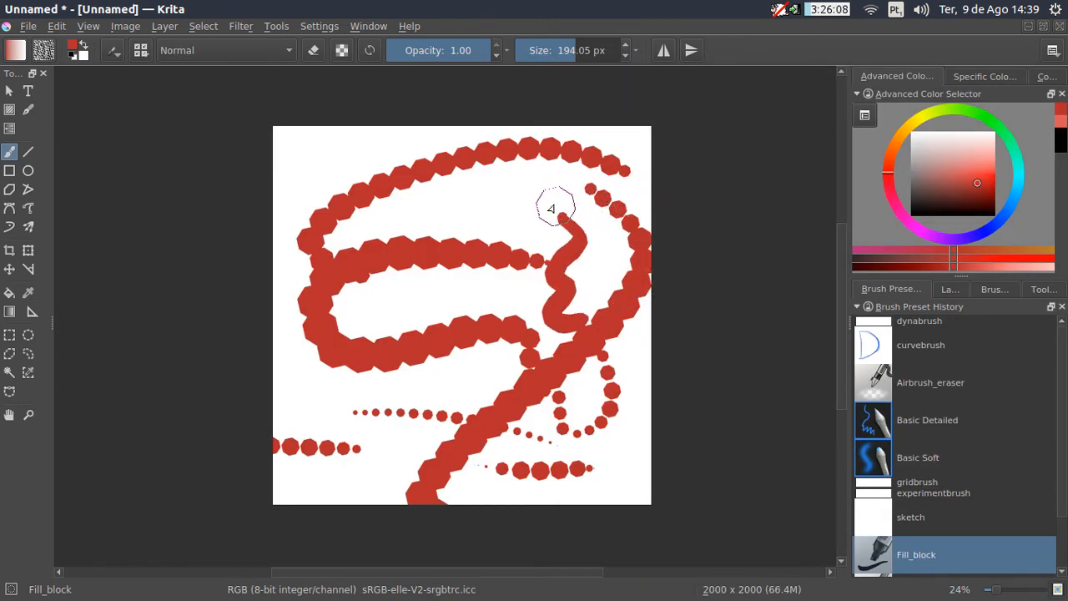
Clear the canvas and disable temporarily saving tweaks to presets for the brush
{"action": "key", "text": "Delete"}
{"action": "left_click", "coordinate": [113, 50]}
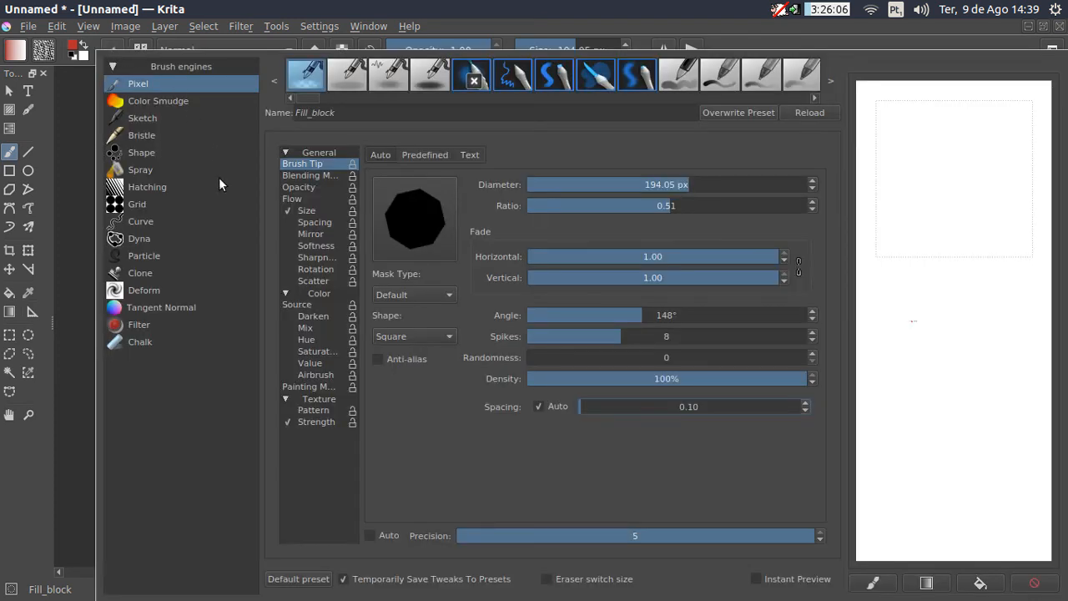
{"action": "left_click", "coordinate": [344, 579]}
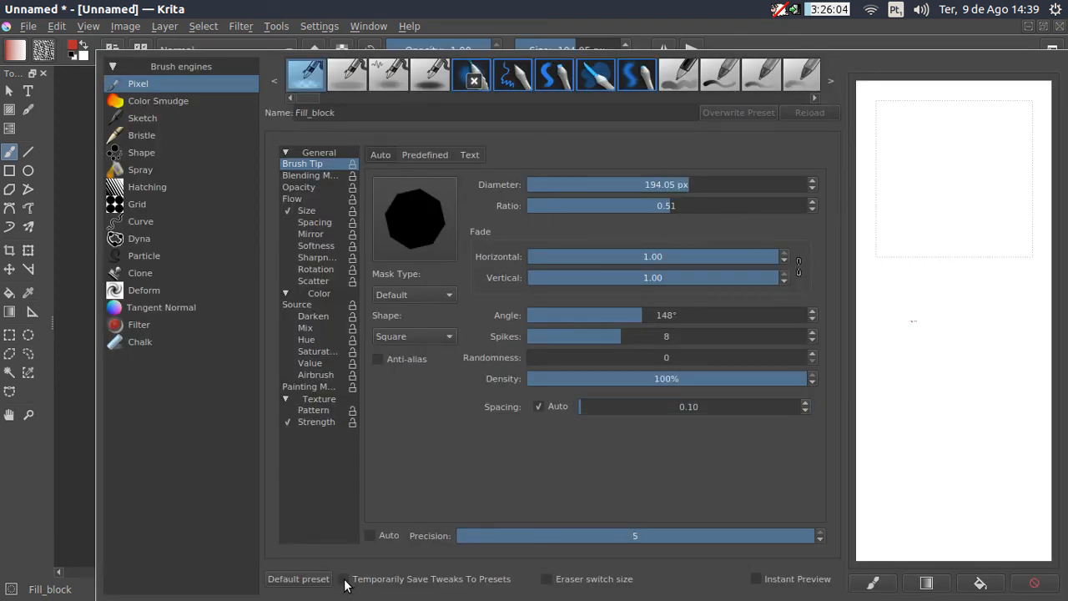
{"action": "left_click", "coordinate": [344, 579]}
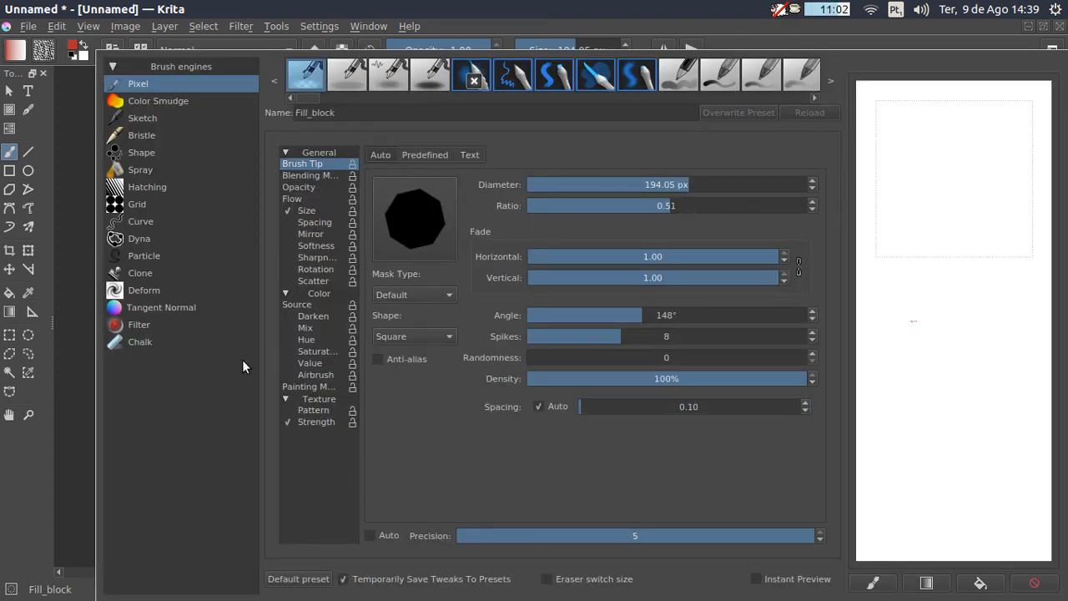
{"action": "left_click", "coordinate": [344, 579]}
Switch to the Airbrush_linear preset, then return to Fill_block through the pop-up palette and paint a short stroke
{"action": "left_click", "coordinate": [344, 74]}
{"action": "left_click", "coordinate": [74, 189]}
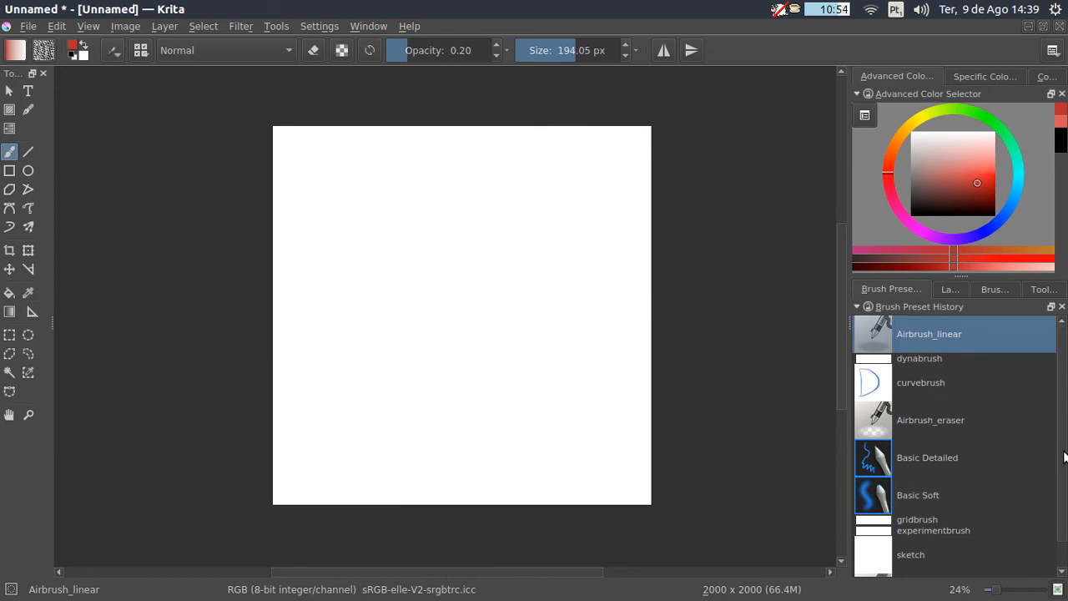
{"action": "left_click", "coordinate": [950, 290]}
{"action": "left_click", "coordinate": [911, 292]}
{"action": "right_click", "coordinate": [482, 342]}
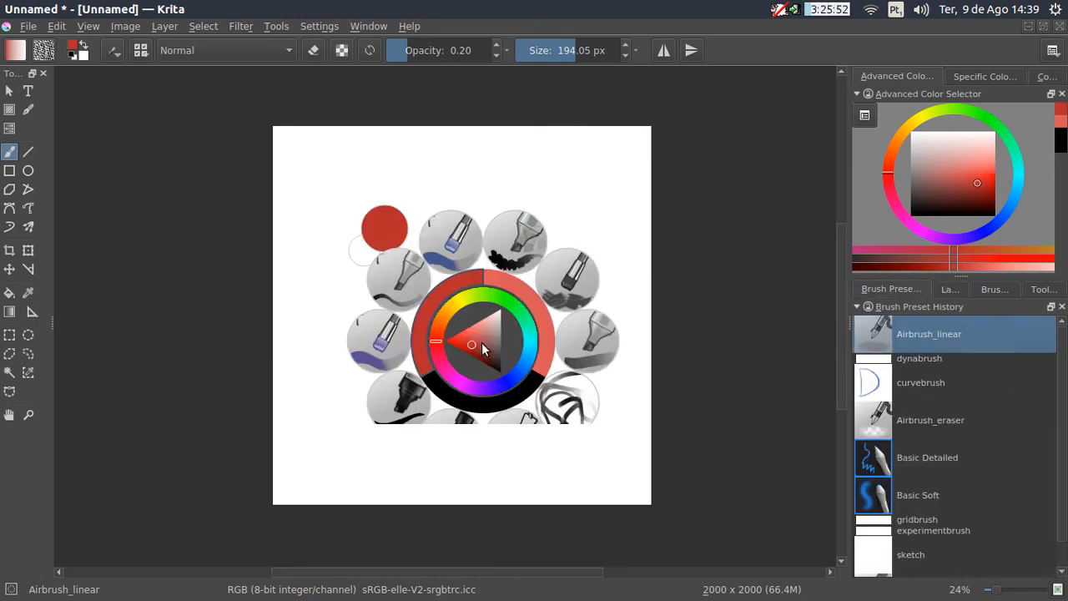
{"action": "left_click", "coordinate": [417, 386]}
{"action": "mouse_move", "coordinate": [336, 201]}
{"action": "left_mouse_down"}
{"action": "mouse_move", "coordinate": [376, 222]}
{"action": "mouse_move", "coordinate": [354, 276]}
{"action": "left_mouse_up"}
Set the brush tip's spikes to 2, its angle to 36° and its automatic spacing to 0.28
{"action": "left_click", "coordinate": [114, 52]}
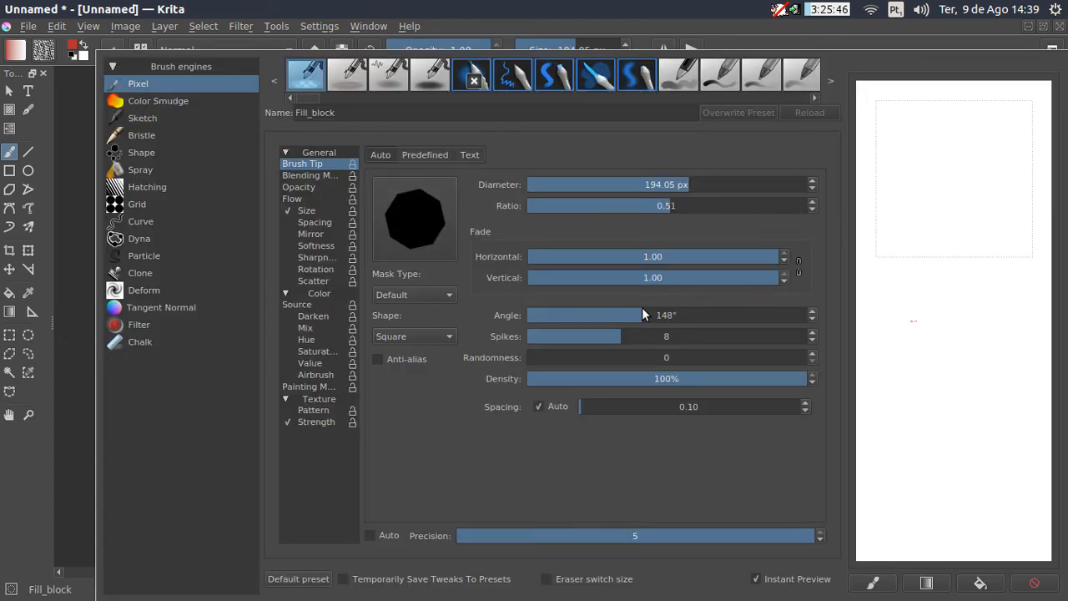
{"action": "left_click_drag", "start_coordinate": [642, 315], "coordinate": [526, 339]}
{"action": "left_click", "coordinate": [586, 335]}
{"action": "left_click_drag", "start_coordinate": [588, 322], "coordinate": [554, 316]}
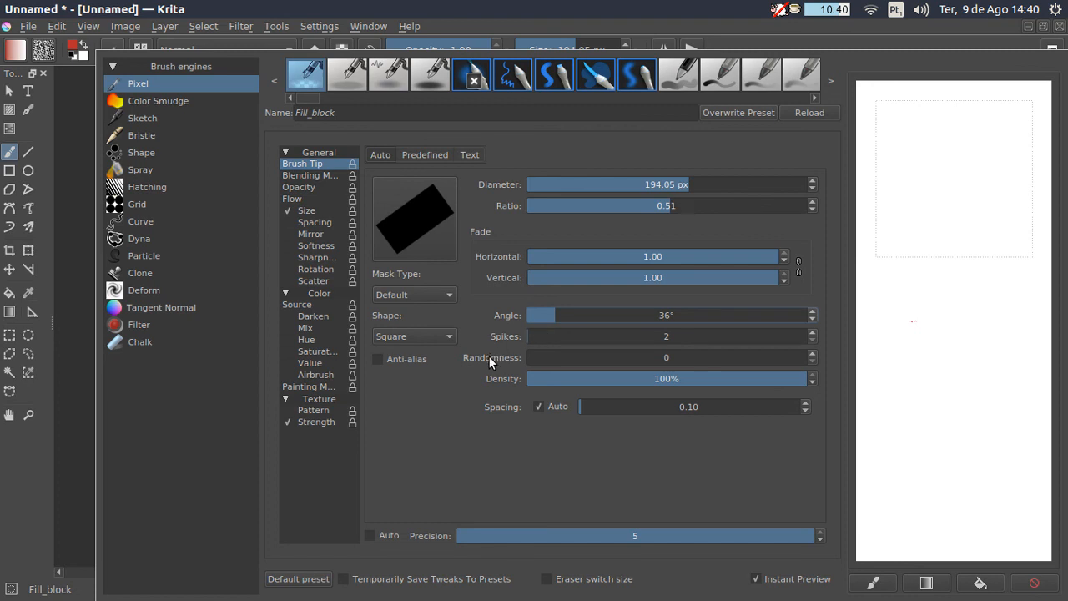
{"action": "left_click_drag", "start_coordinate": [584, 406], "coordinate": [587, 405]}
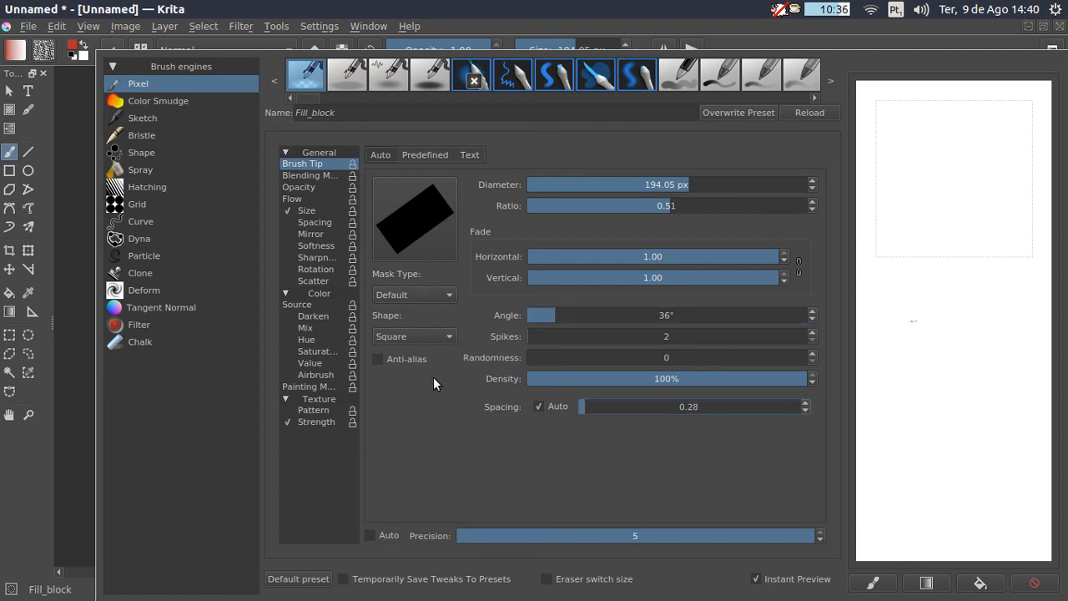
Toggle the brush tip's anti-aliasing on and off and change its mask type to Soft
{"action": "left_click", "coordinate": [406, 359]}
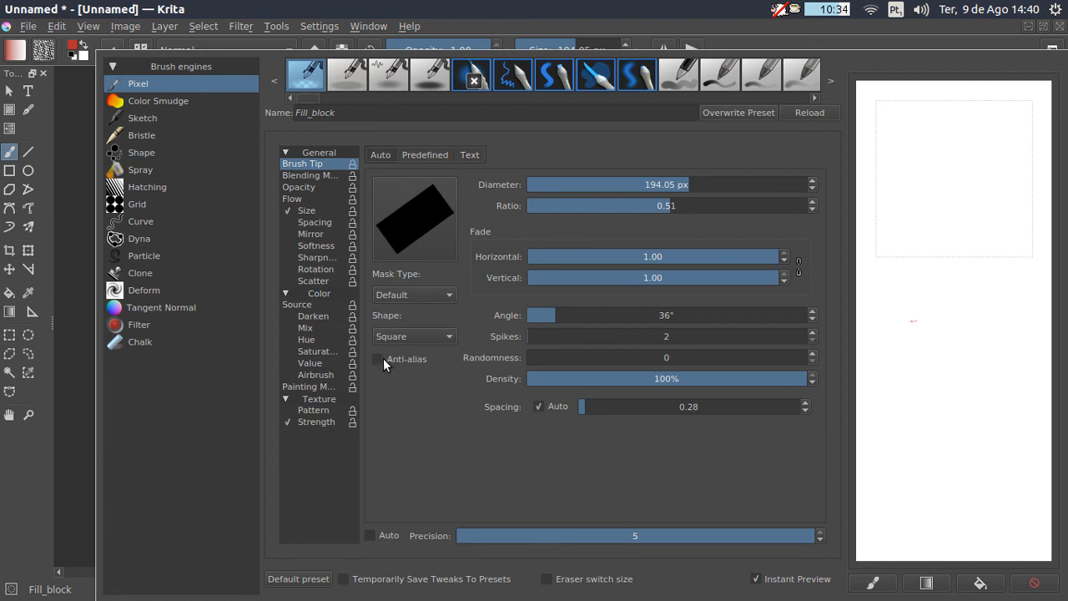
{"action": "left_click", "coordinate": [383, 359]}
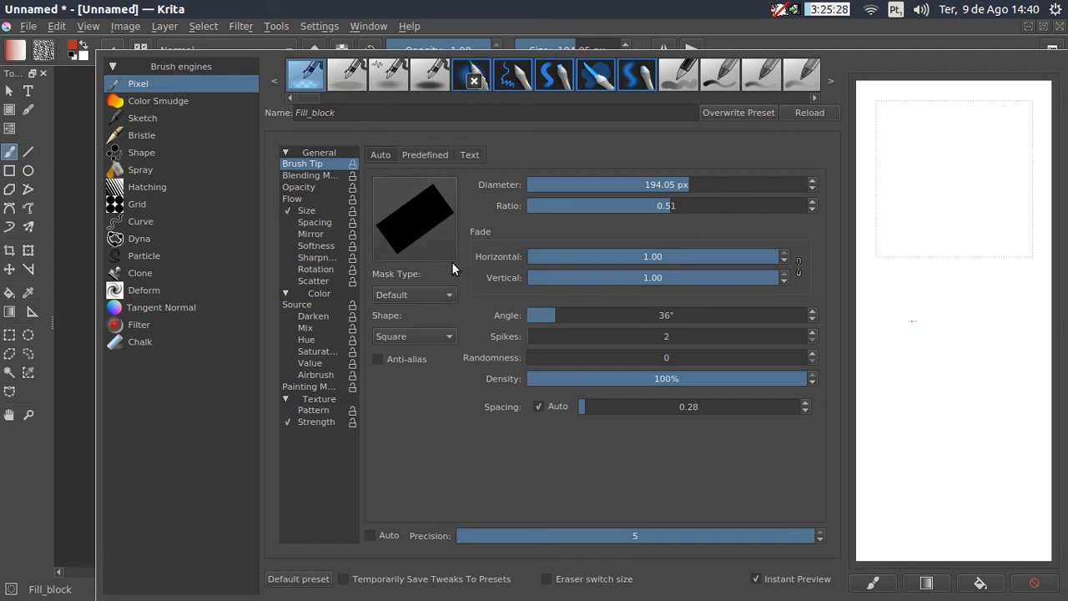
{"action": "left_click", "coordinate": [438, 296]}
{"action": "left_click", "coordinate": [438, 295]}
{"action": "left_click", "coordinate": [445, 293]}
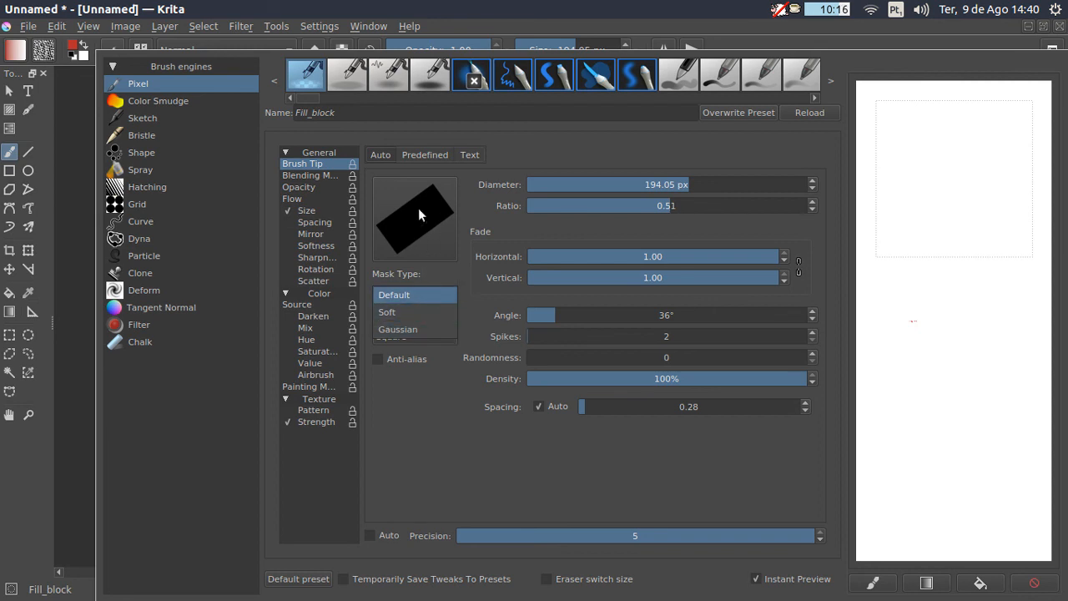
{"action": "left_click", "coordinate": [421, 312]}
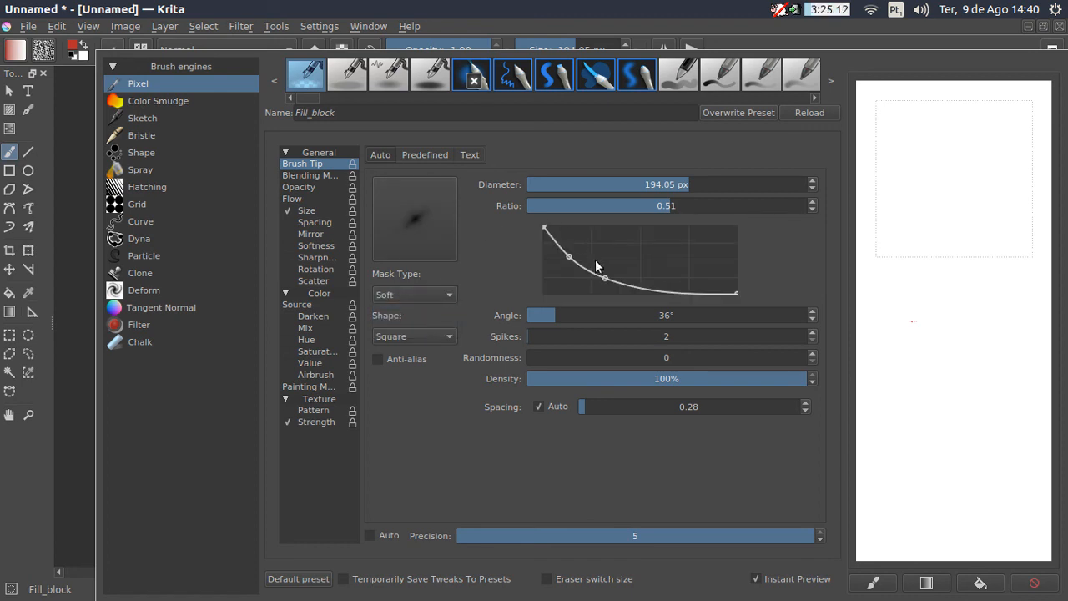
Try the Gaussian mask type on the brush tip, then set the mask type to Default
{"action": "left_click", "coordinate": [435, 297]}
{"action": "left_click", "coordinate": [433, 309]}
{"action": "left_click", "coordinate": [435, 294]}
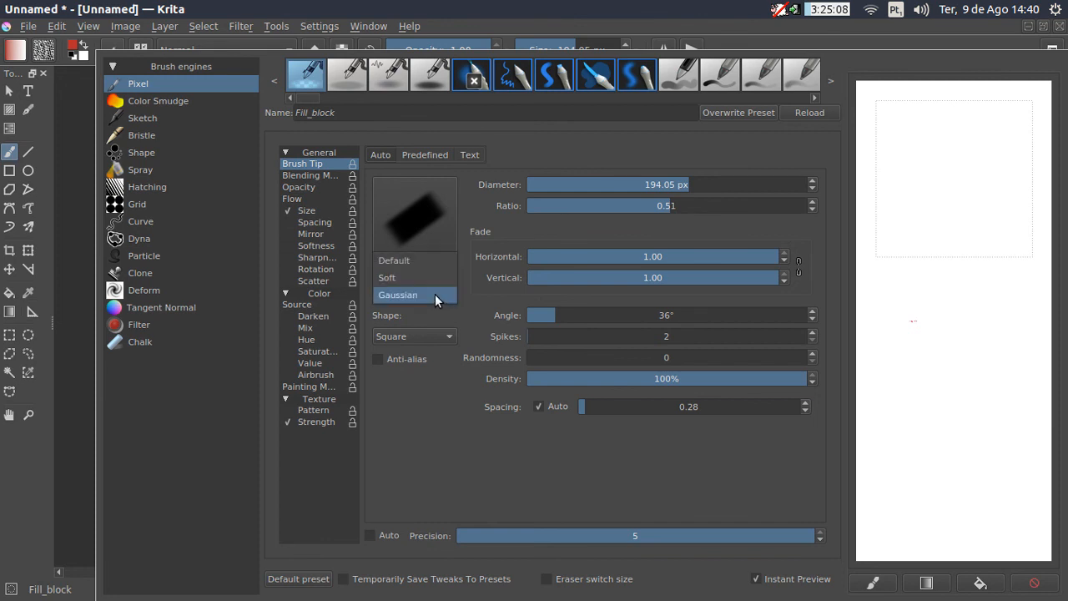
{"action": "left_click", "coordinate": [425, 259]}
Toggle the brush tip's shape between Square and Circle, leave it on Circle, and paint a wavy stroke below the existing one
{"action": "left_click", "coordinate": [438, 334]}
{"action": "left_click", "coordinate": [425, 319]}
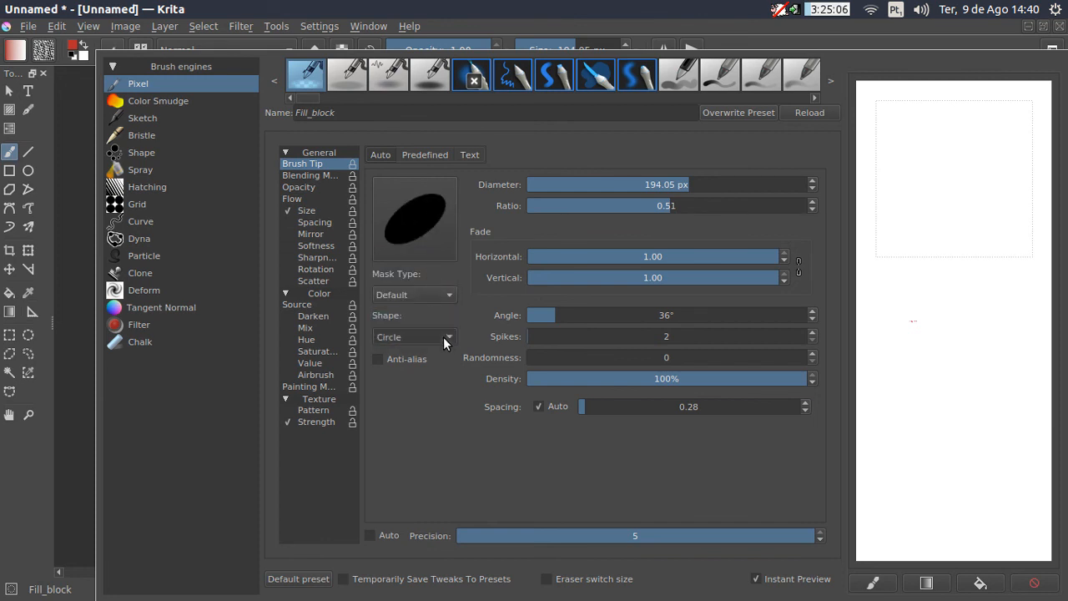
{"action": "left_click", "coordinate": [443, 336]}
{"action": "left_click", "coordinate": [440, 353]}
{"action": "left_click", "coordinate": [438, 334]}
{"action": "left_click", "coordinate": [435, 317]}
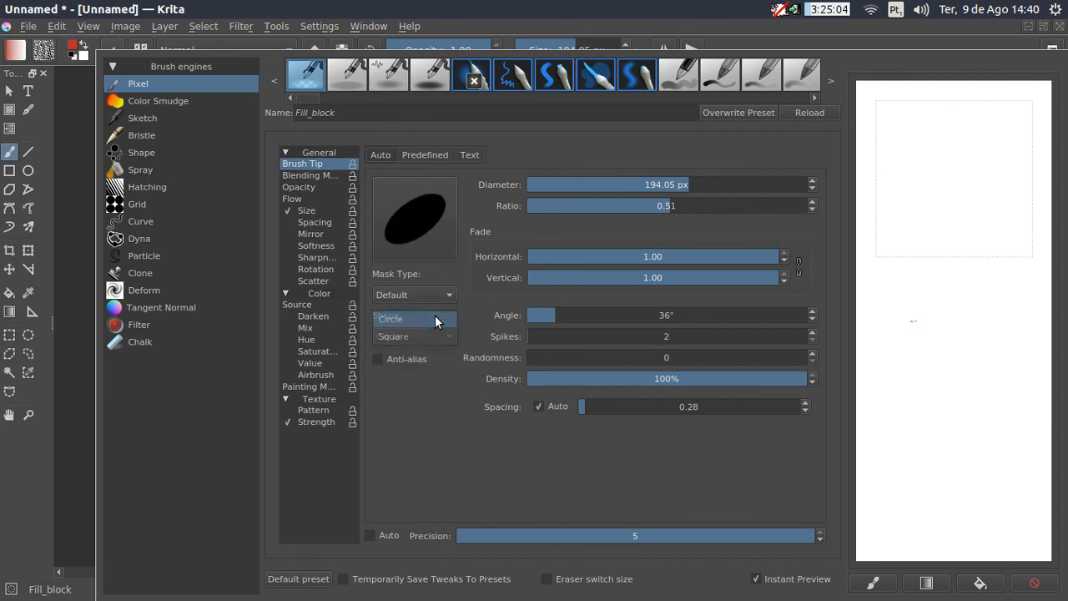
{"action": "left_click", "coordinate": [58, 305]}
{"action": "mouse_move", "coordinate": [348, 277]}
{"action": "left_mouse_down"}
{"action": "mouse_move", "coordinate": [344, 322]}
{"action": "mouse_move", "coordinate": [441, 376]}
{"action": "left_mouse_up"}
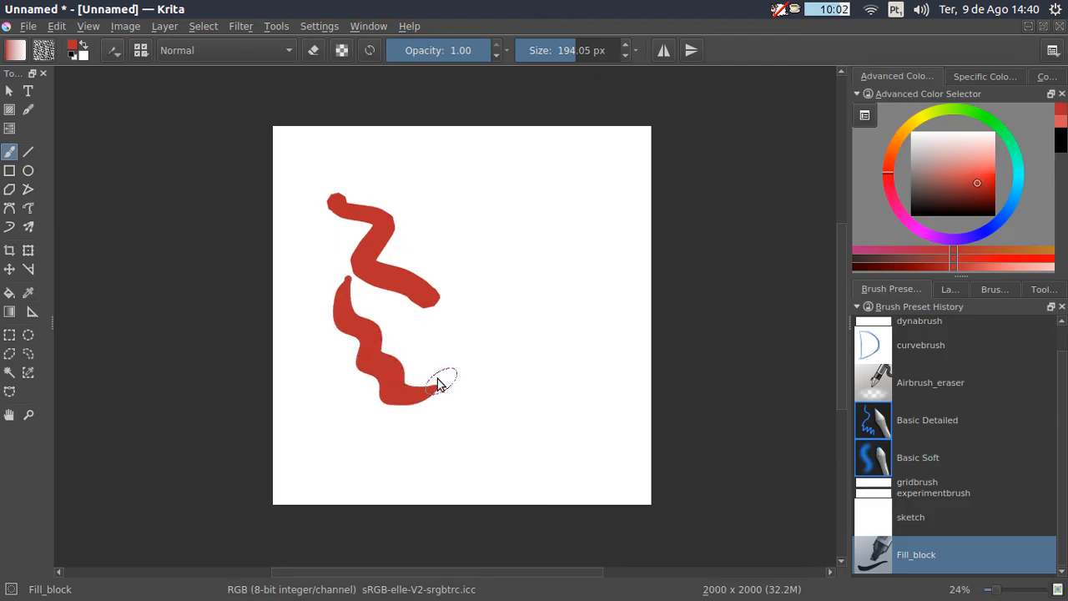
Set the brush tip's angle to 71° and its spikes to 6
{"action": "left_click", "coordinate": [117, 53]}
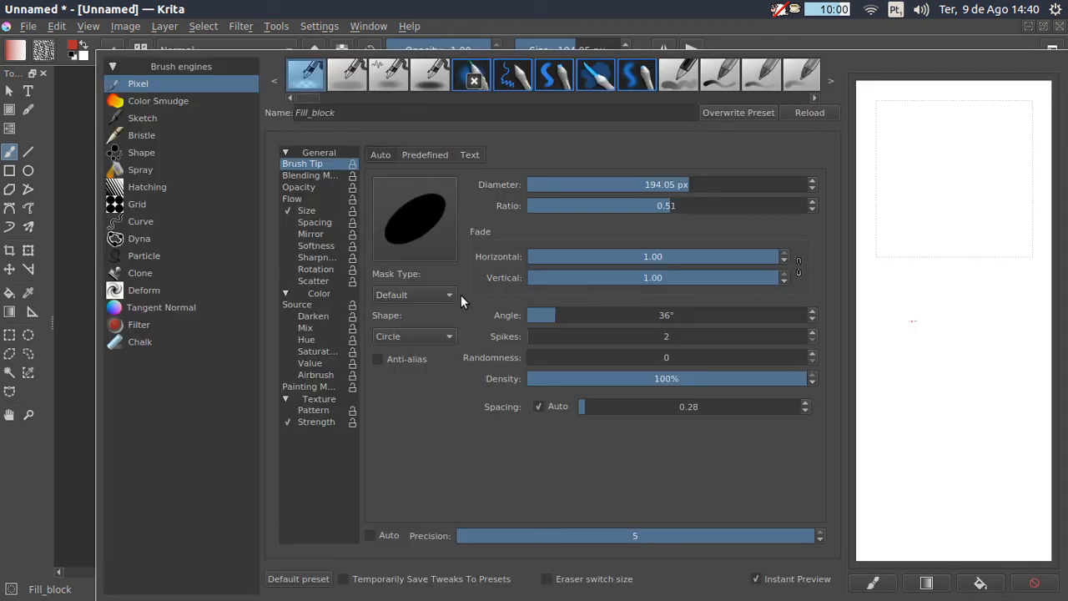
{"action": "left_click", "coordinate": [583, 316]}
{"action": "left_click_drag", "start_coordinate": [553, 337], "coordinate": [601, 338]}
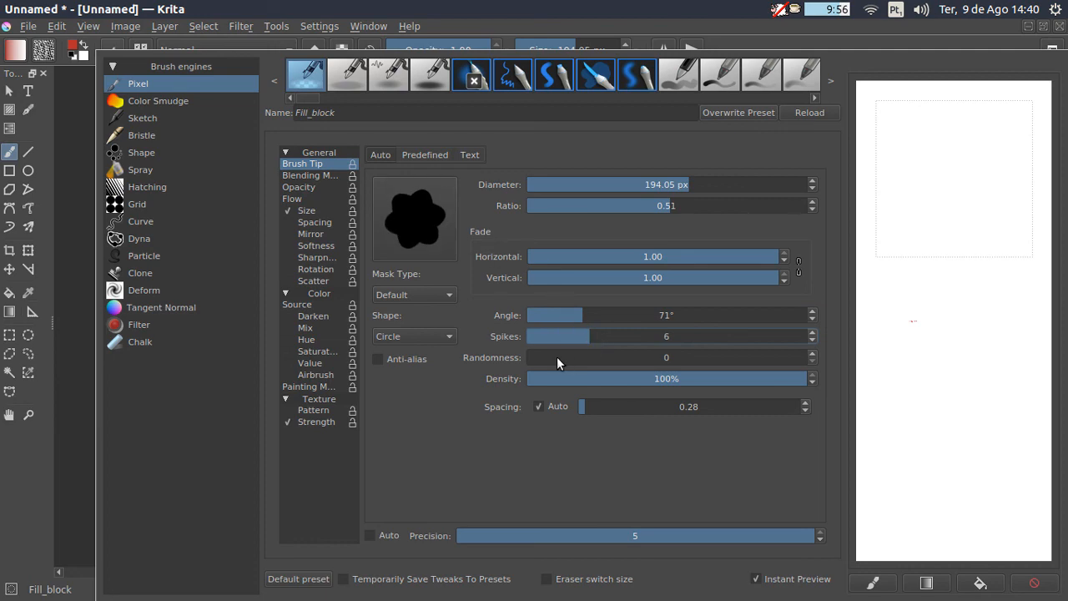
{"action": "left_click", "coordinate": [88, 277]}
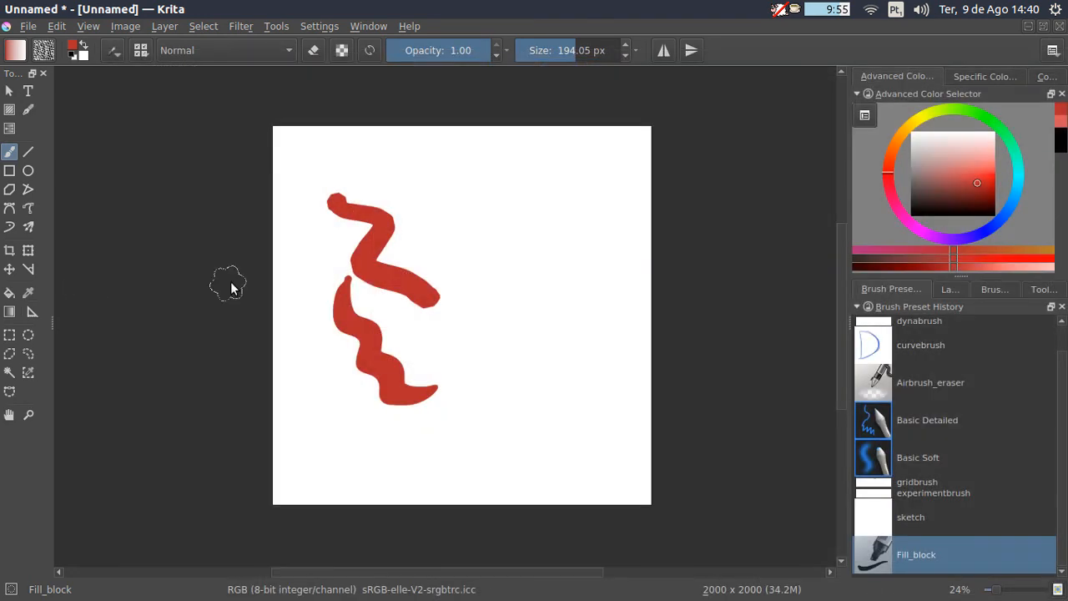
Stamp 18 separate red flower shapes of varying sizes across the canvas around the painted strokes
{"action": "left_click", "coordinate": [508, 269]}
{"action": "left_click", "coordinate": [556, 324]}
{"action": "left_click", "coordinate": [489, 341]}
{"action": "left_click", "coordinate": [516, 376]}
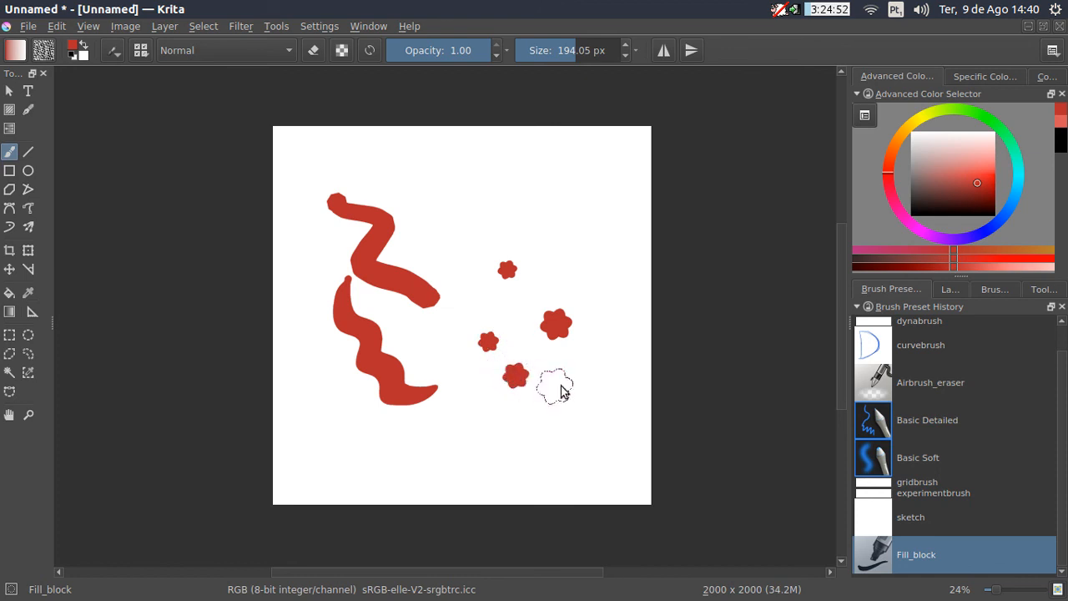
{"action": "left_click", "coordinate": [578, 382]}
{"action": "left_click", "coordinate": [610, 314]}
{"action": "left_click", "coordinate": [564, 231]}
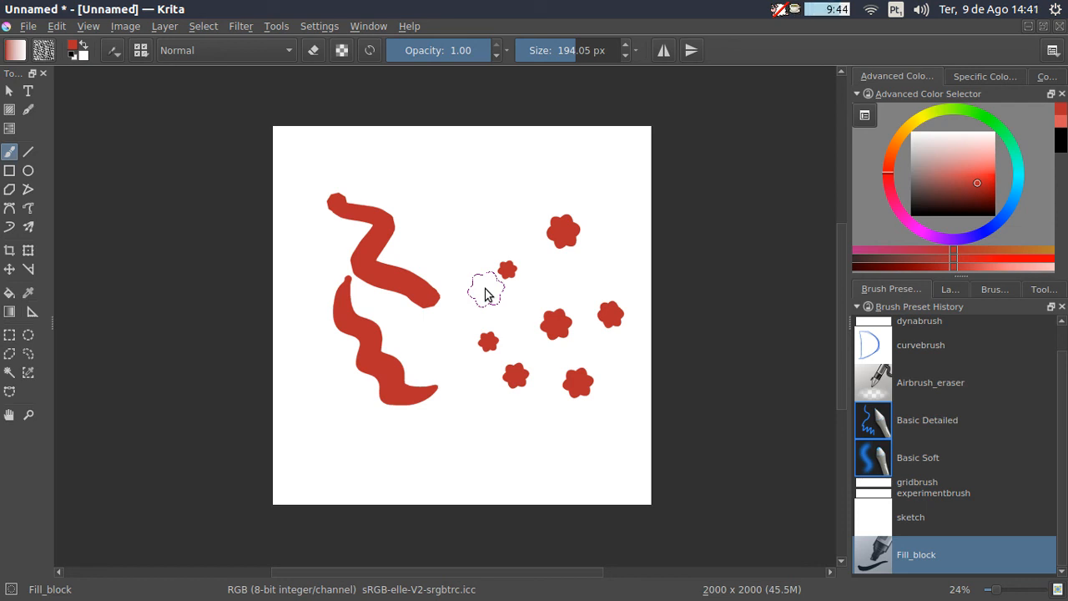
{"action": "left_click", "coordinate": [473, 197]}
{"action": "left_click", "coordinate": [557, 165]}
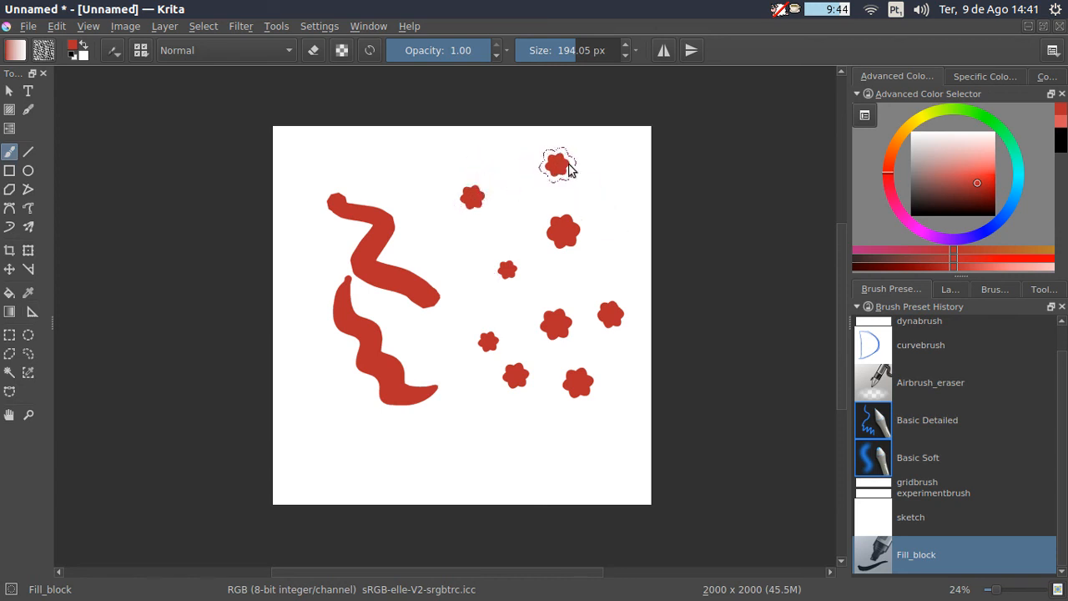
{"action": "left_click", "coordinate": [613, 177]}
{"action": "left_click", "coordinate": [503, 223]}
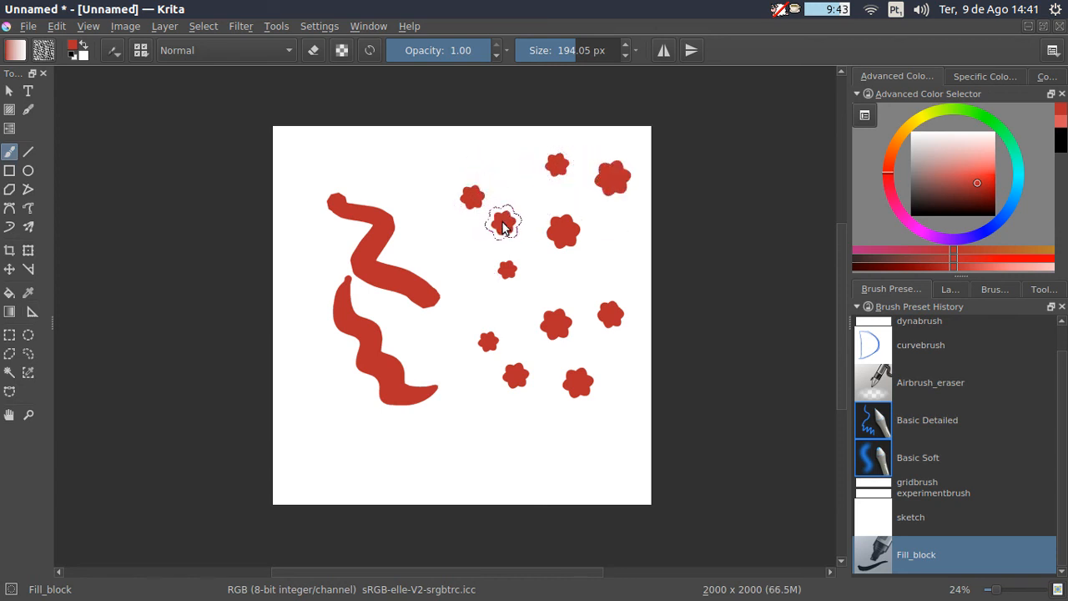
{"action": "left_click", "coordinate": [506, 169]}
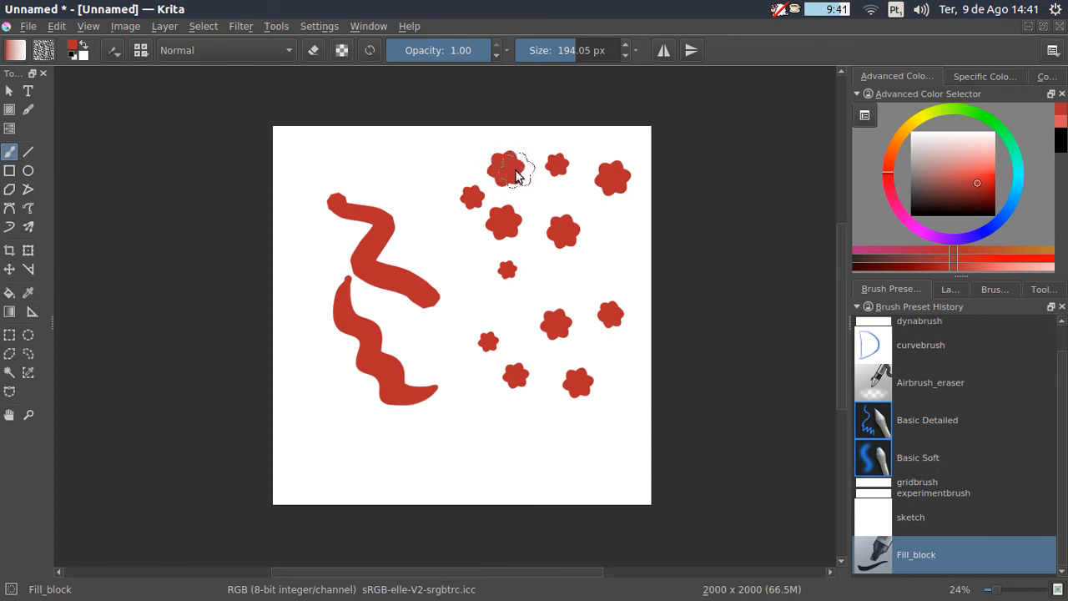
{"action": "left_click", "coordinate": [417, 175]}
{"action": "left_click", "coordinate": [439, 236]}
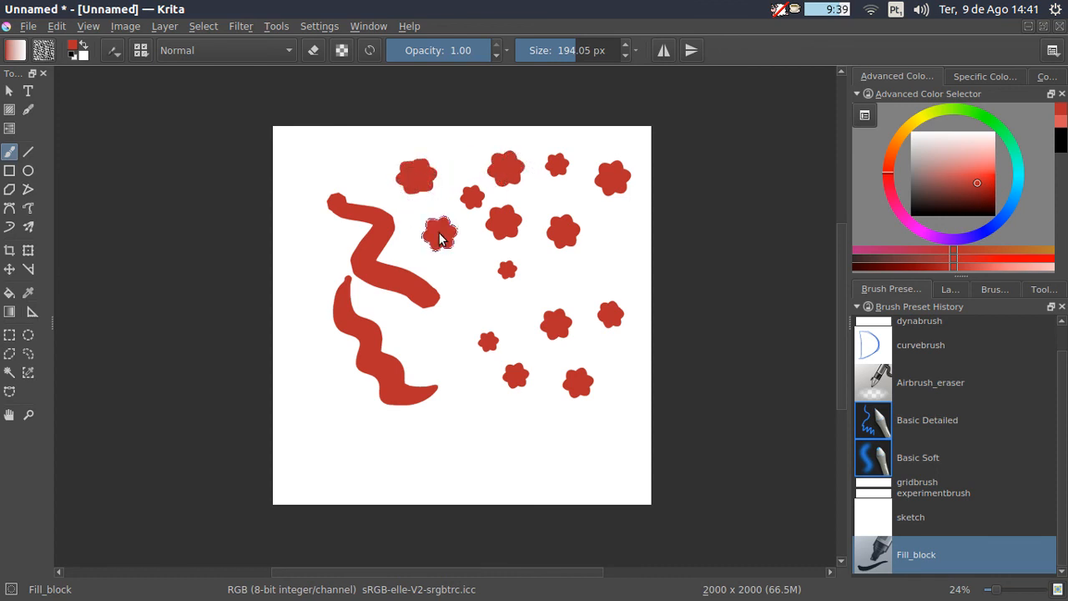
{"action": "left_click", "coordinate": [460, 273]}
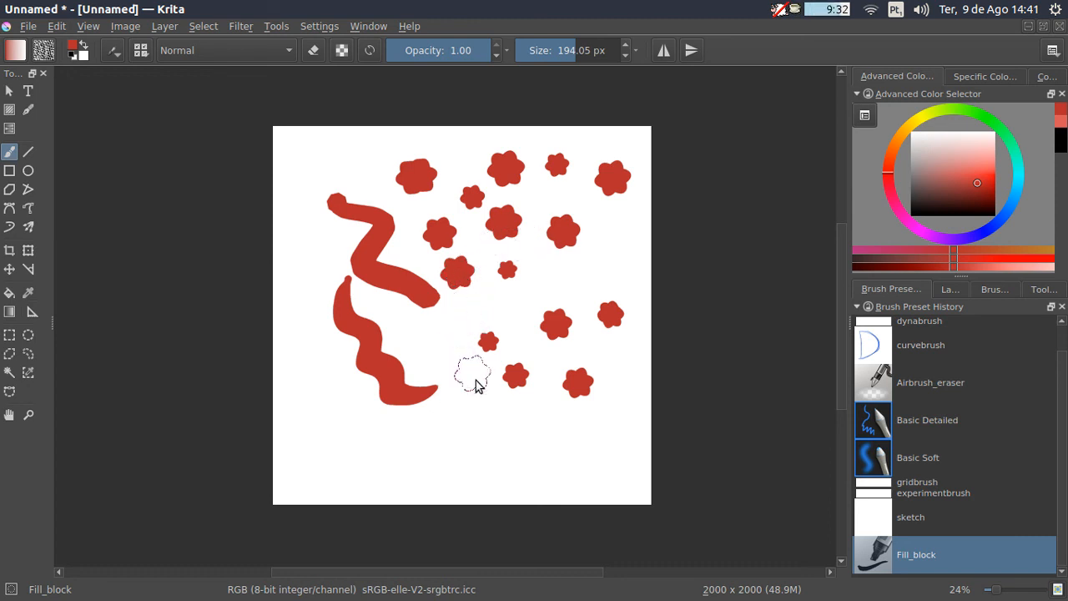
{"action": "left_click", "coordinate": [471, 430]}
{"action": "left_click", "coordinate": [551, 433]}
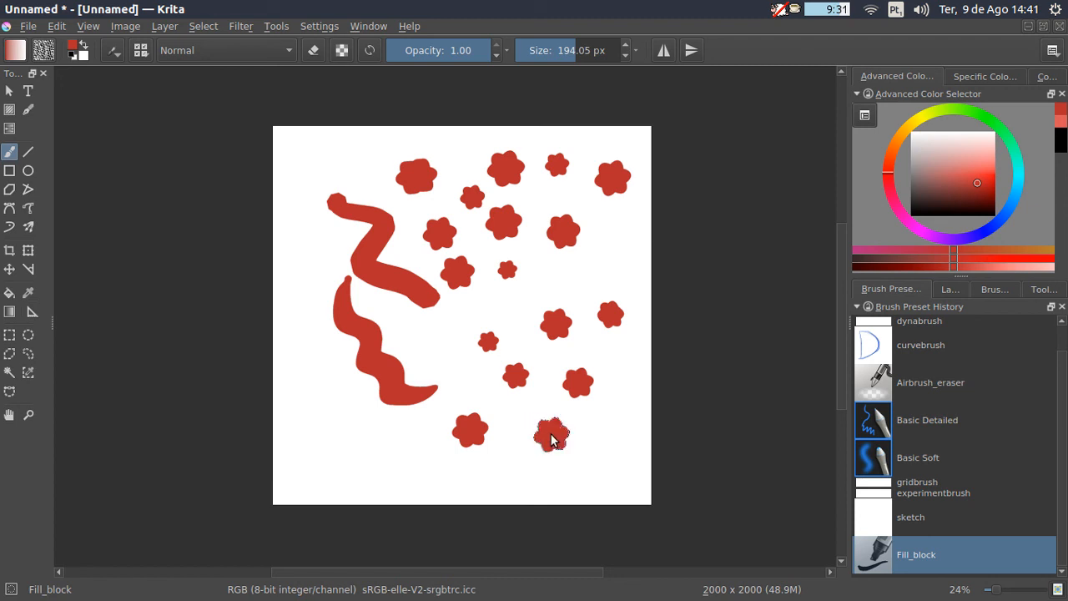
{"action": "left_click", "coordinate": [603, 431]}
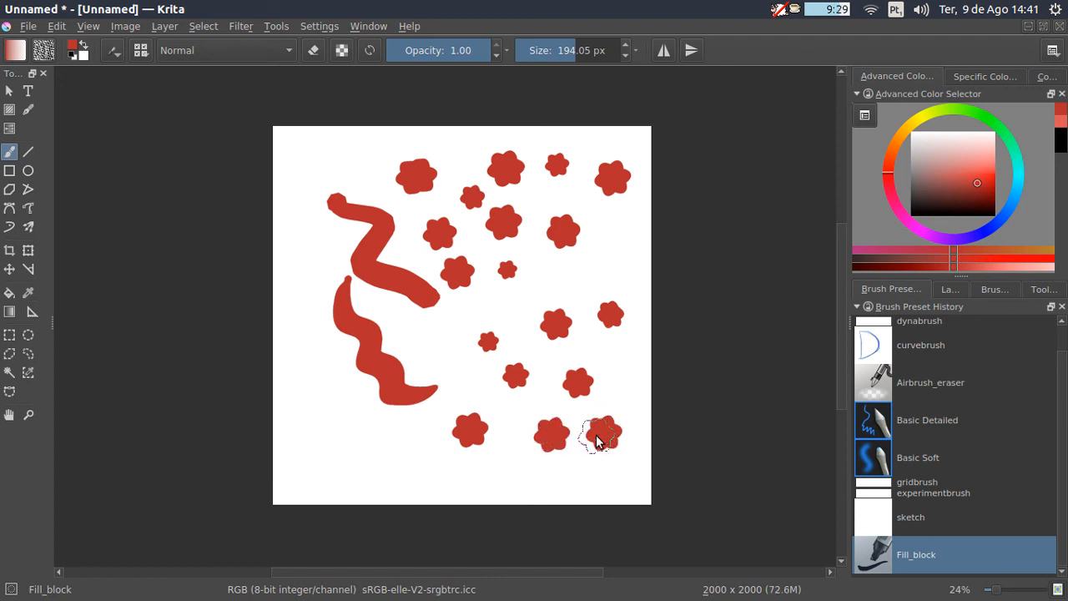